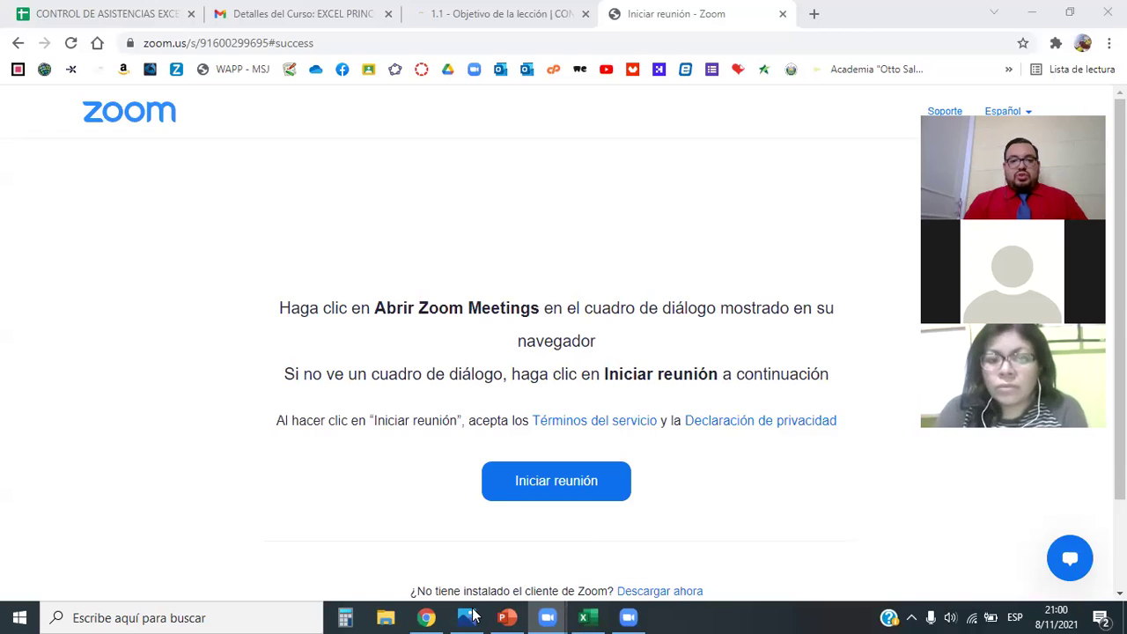
Switch to the Photos app showing the teacher's profile image PRESENTACIÓN DOCENTE.jpeg
key("alt+Tab")
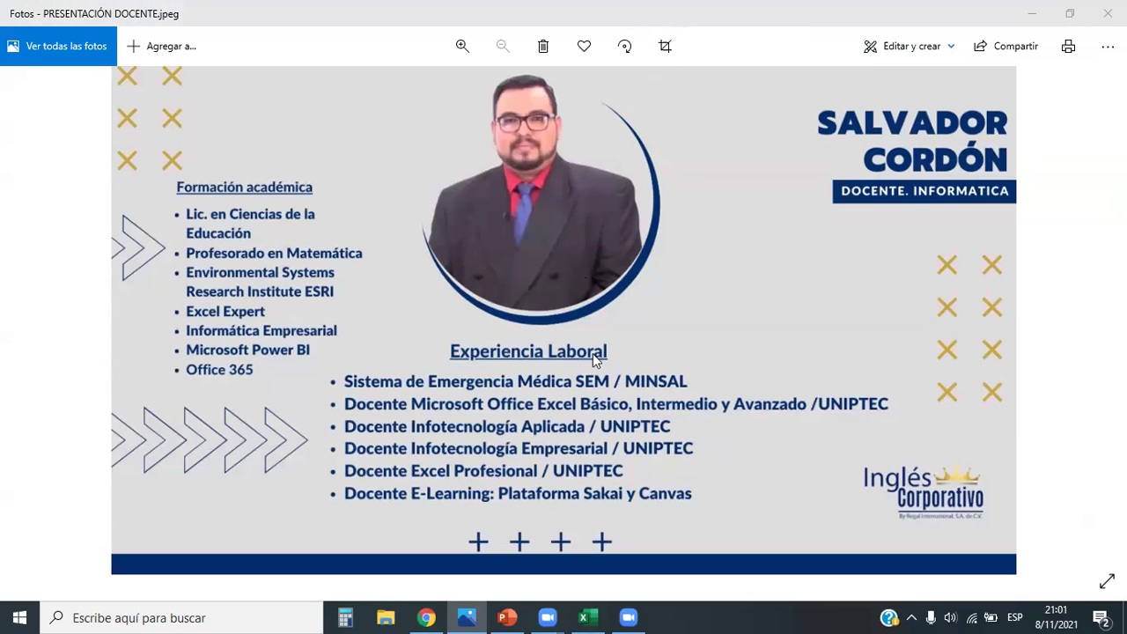
Bring the 'Presentacion - Excel Principiante' deck forward in PowerPoint on its title slide
left_click(506, 616)
key("Home")
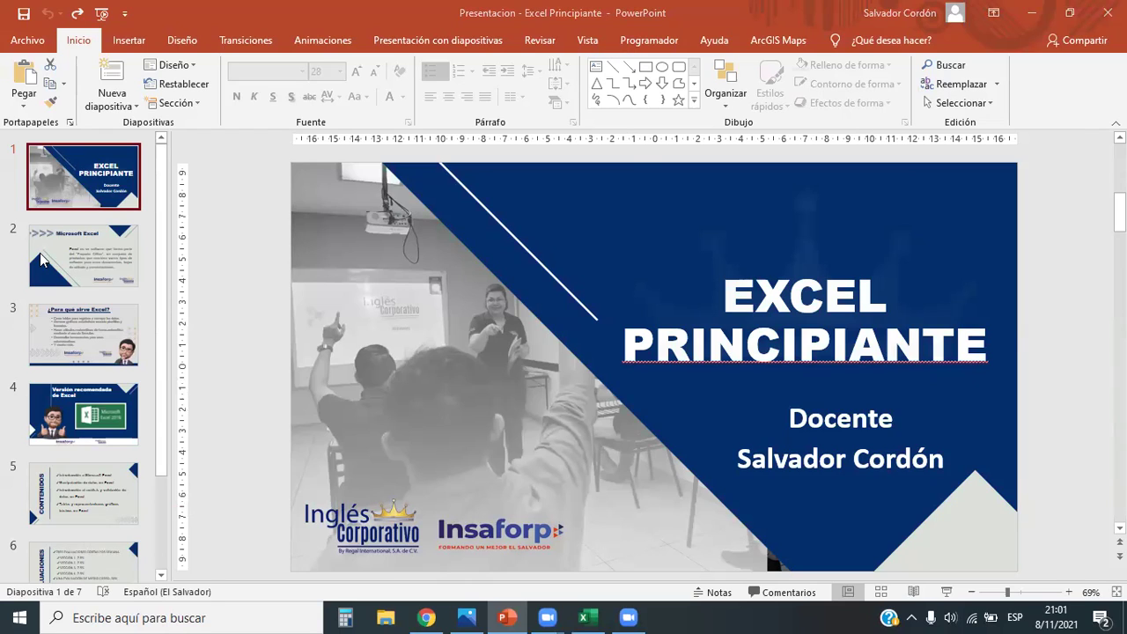
Step from slide 2, Microsoft Excel, to slide 3, '¿Para qué sirve Excel?'
left_click(42, 251)
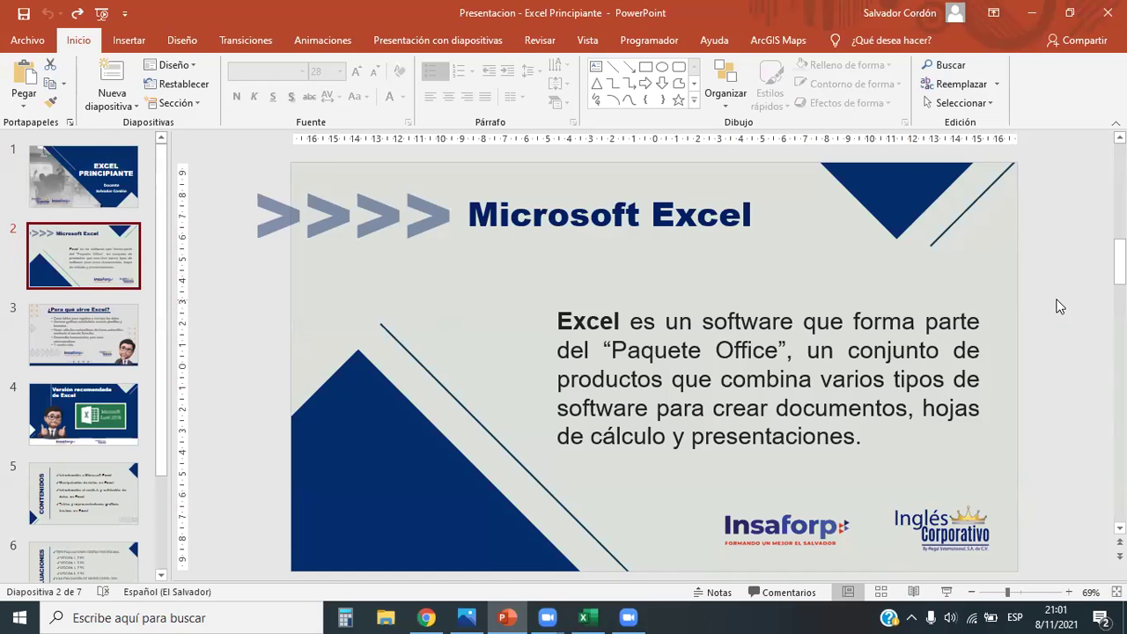
left_click(100, 334)
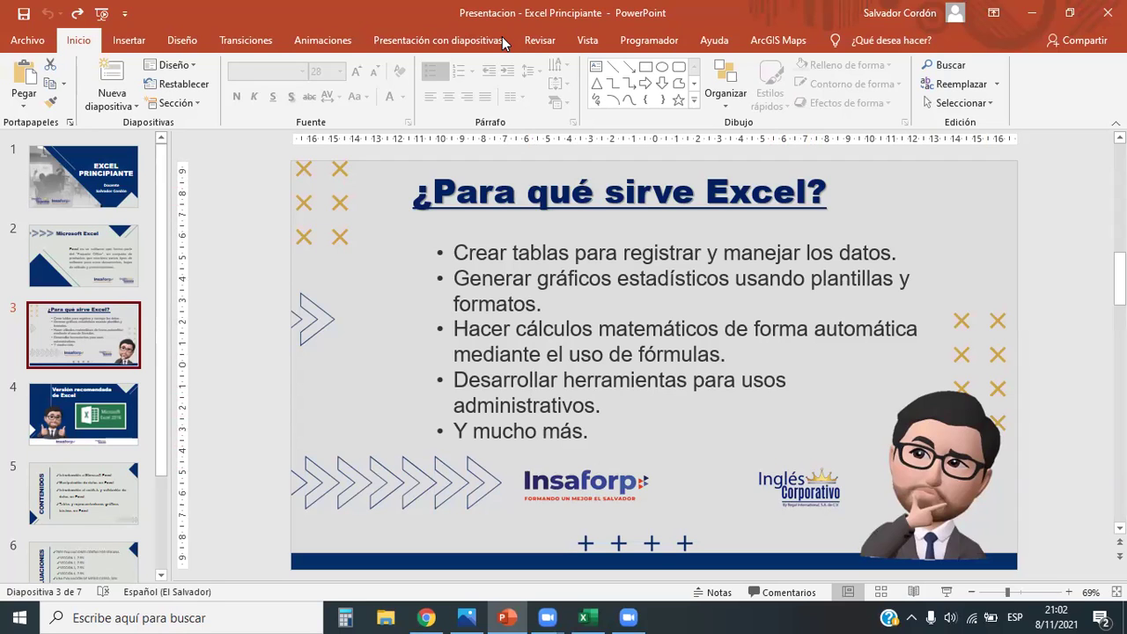
Point out slide 3's bullet list and background picture, then show slide 4, 'Versión recomendada de Excel'
left_click(480, 383)
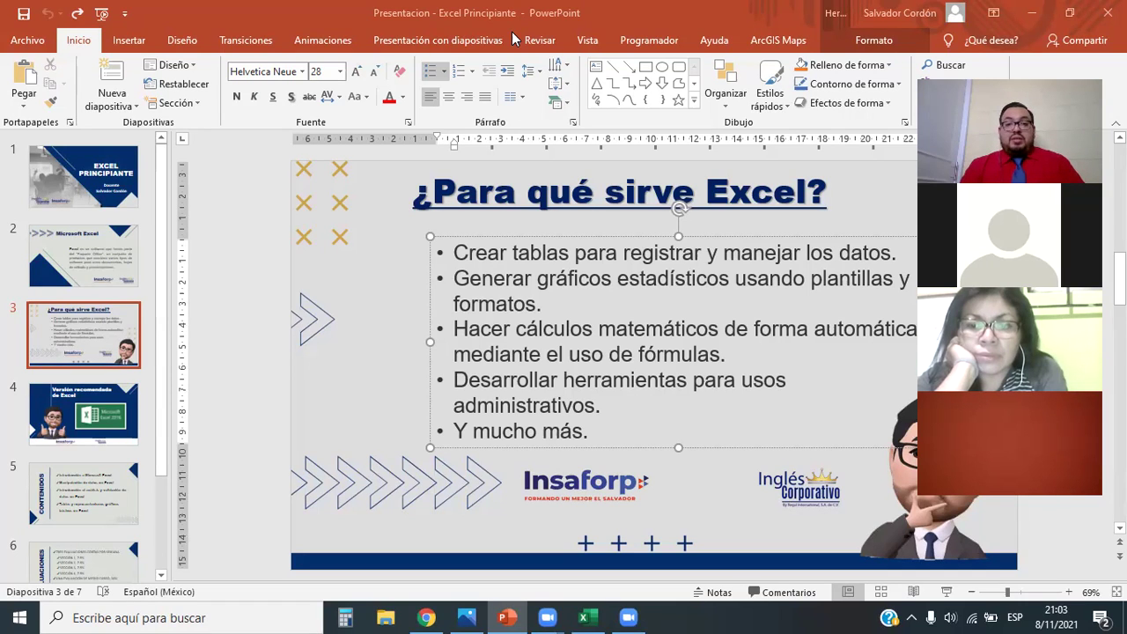
left_click(379, 272)
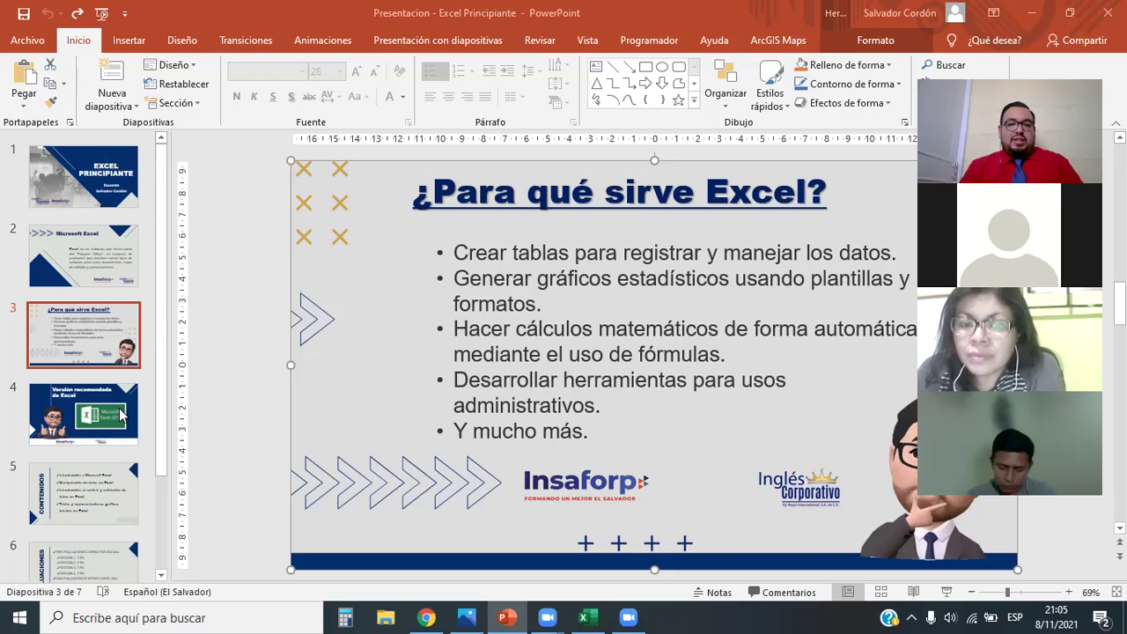
left_click(123, 414)
left_click(102, 420)
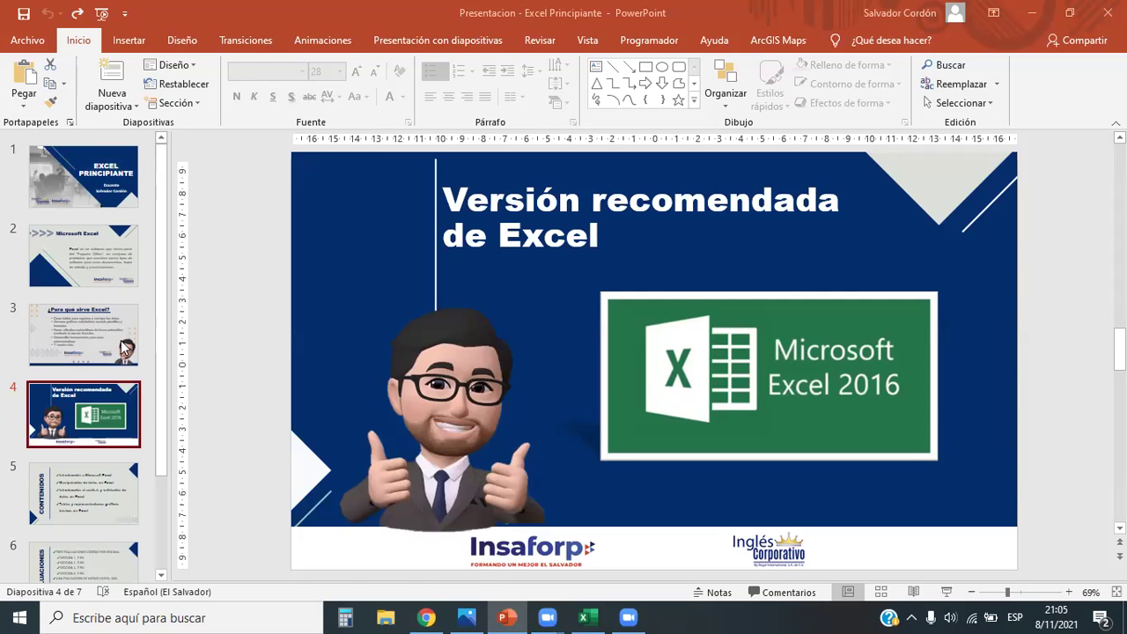
Show slide 5, CONTENIDOS, with the four Excel course topics
scroll(125, 352, "down", 2)
left_click(127, 374)
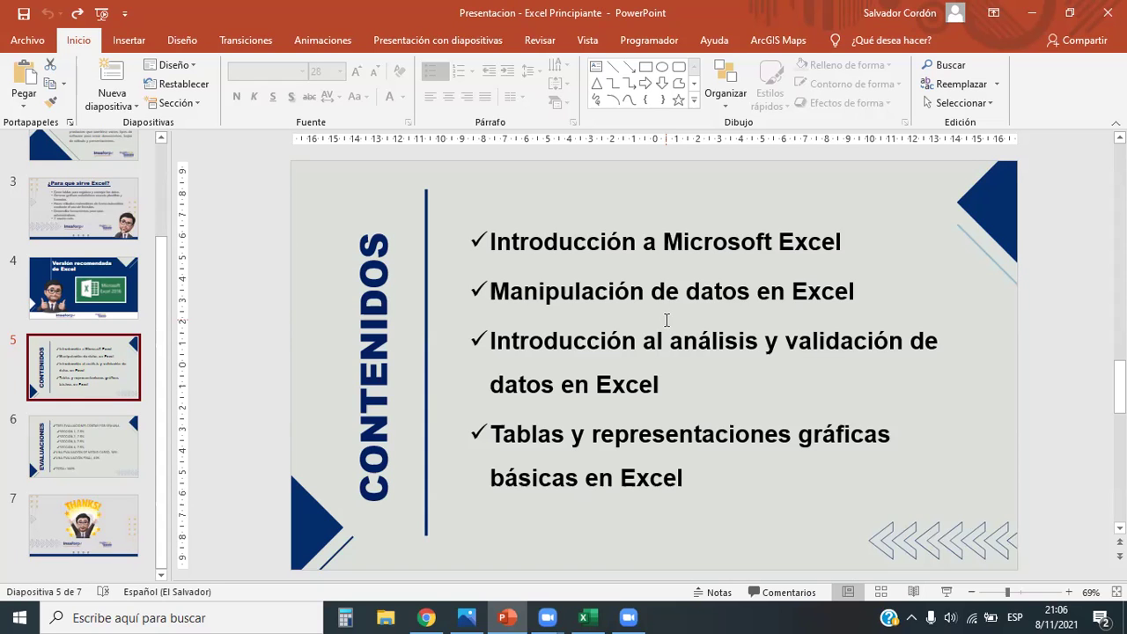
Show slide 6, EVALUACIONES, with its grading breakdown totalling 100%
left_click(98, 443)
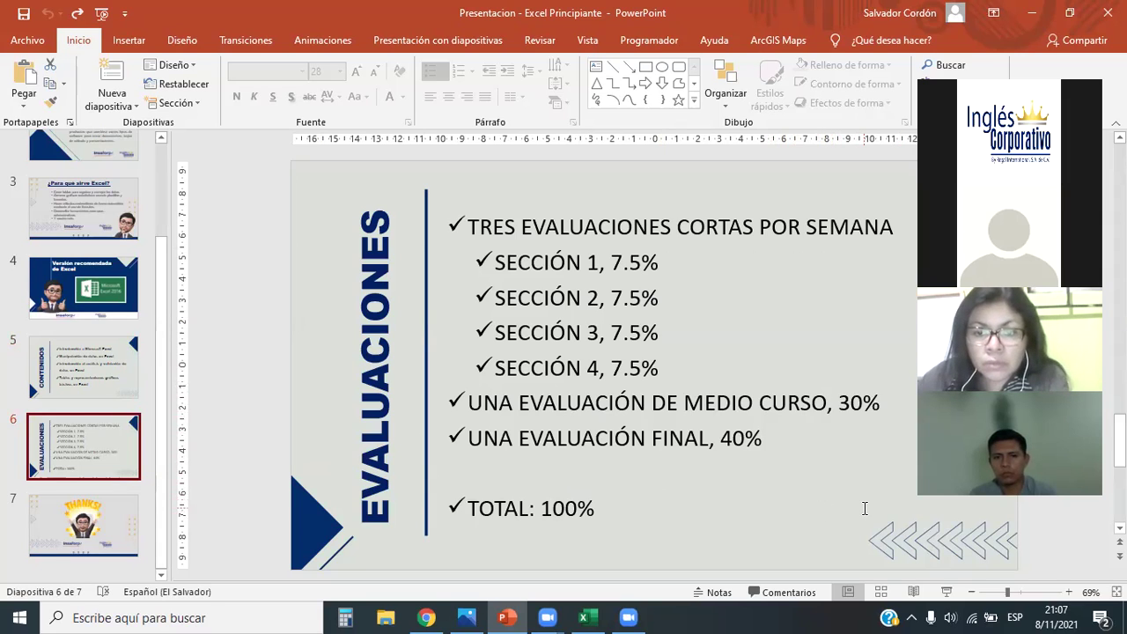
Start a Win+Shift+S region snip over the EVALUACIONES slide
key("super+shift+s")
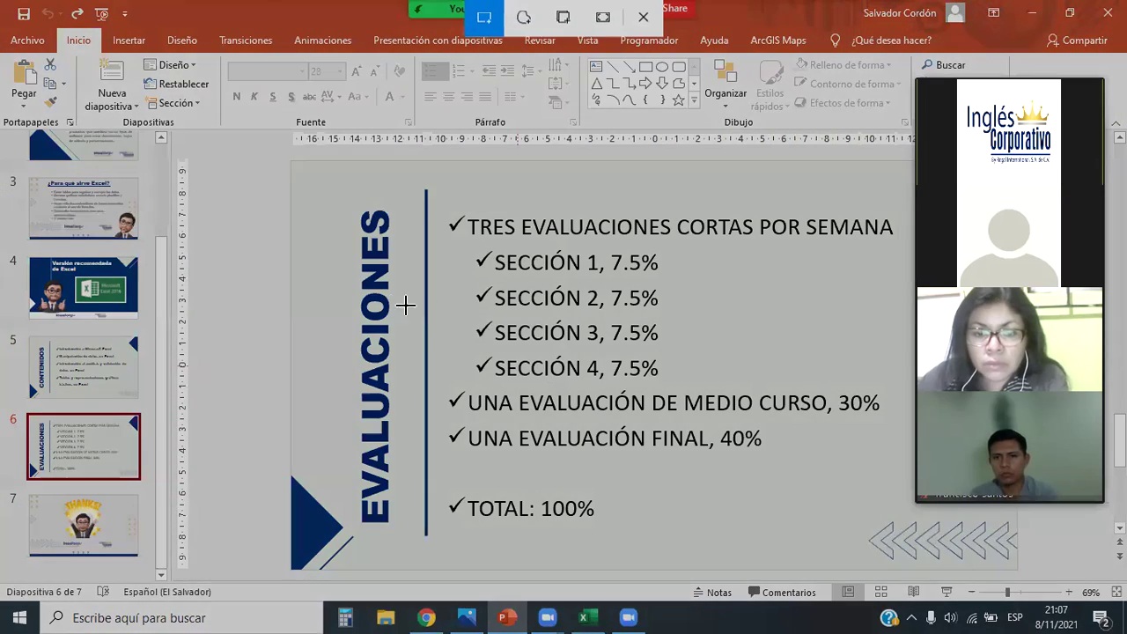
Cancel the screen snip overlay
key("Escape")
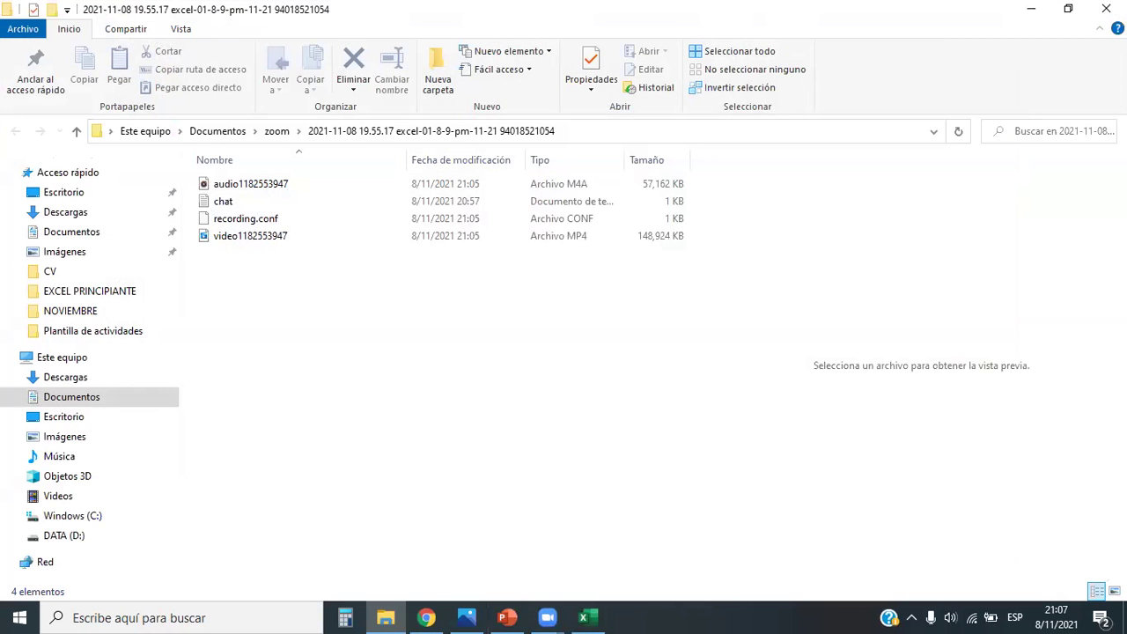
Return to Chrome's Excel lesson tab and go back to the Excel Principiante course home page
left_click(426, 617)
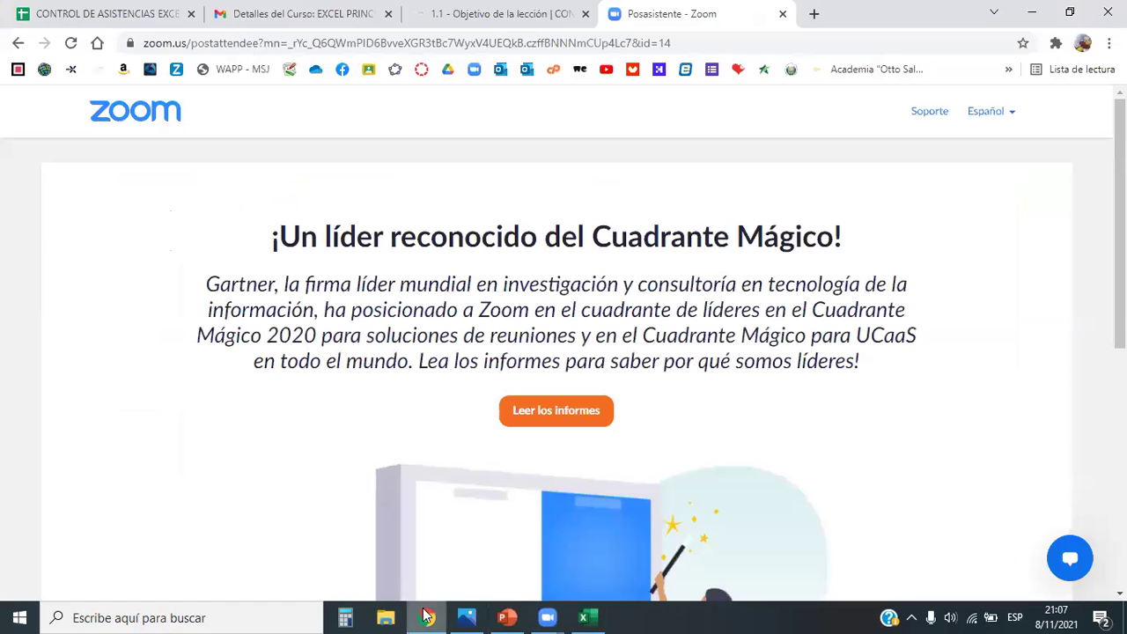
key("ctrl+shift+Tab")
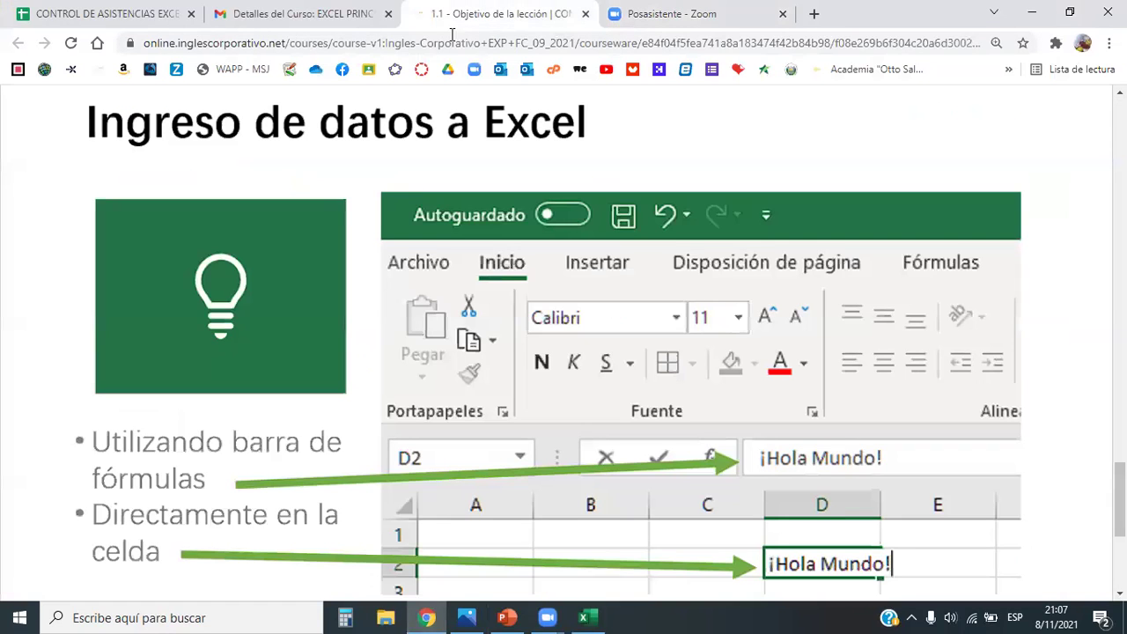
scroll(113, 237, "up", 10)
scroll(171, 327, "up", 10)
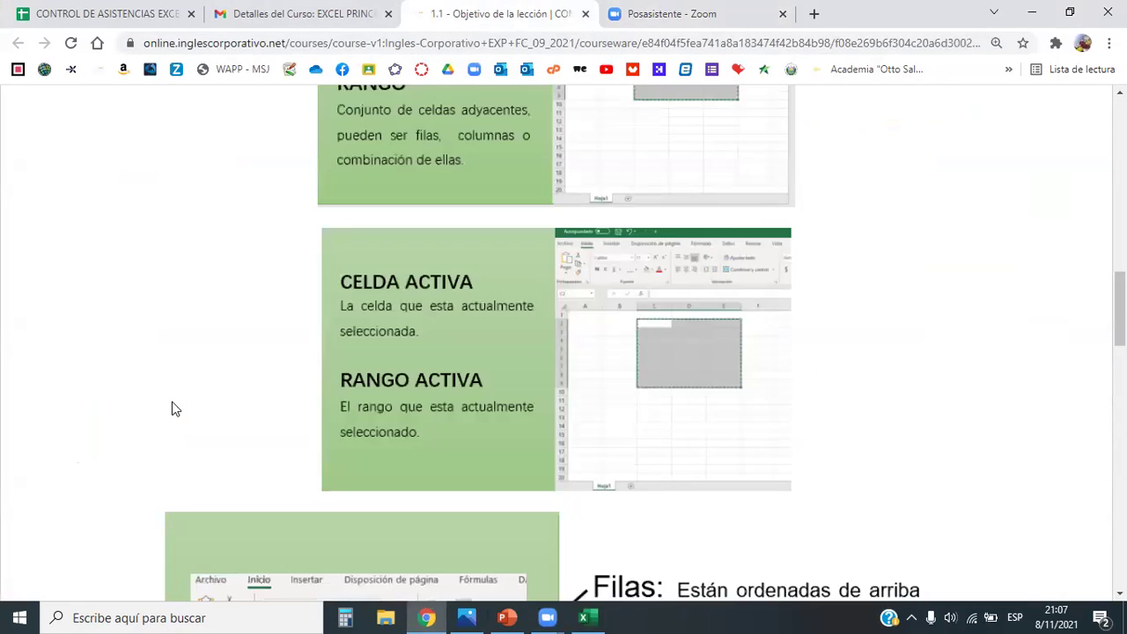
scroll(171, 407, "up", 10)
scroll(132, 387, "up", 3)
left_click(24, 252)
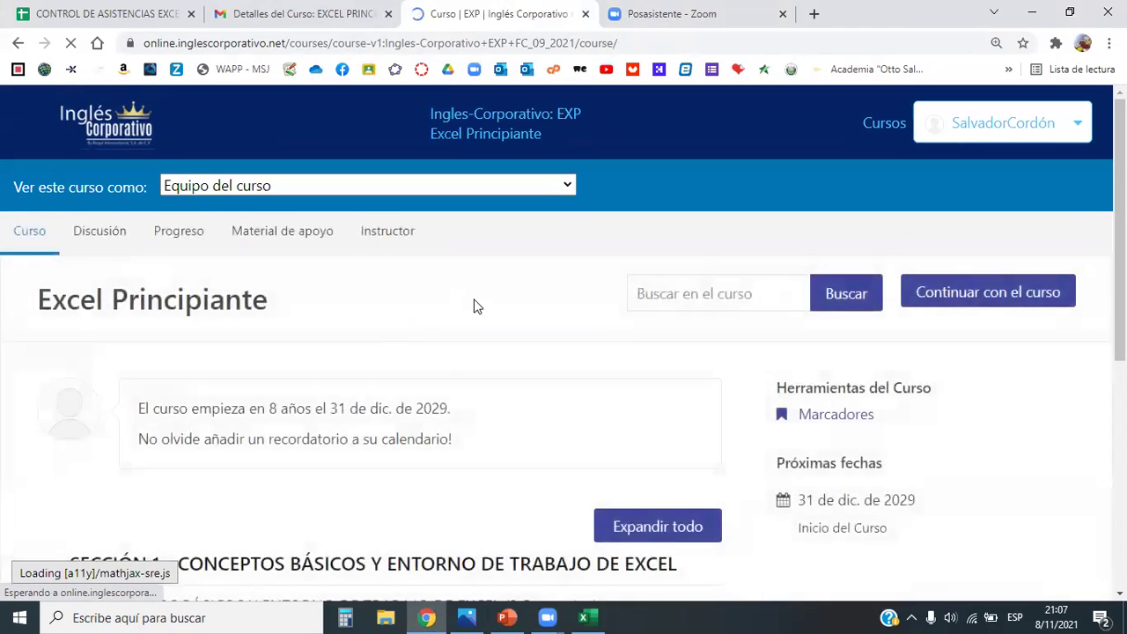
Zoom the course page to 90% and open Sección 1's lesson 1.1, Objetivo de la lección
key("ctrl+minus")
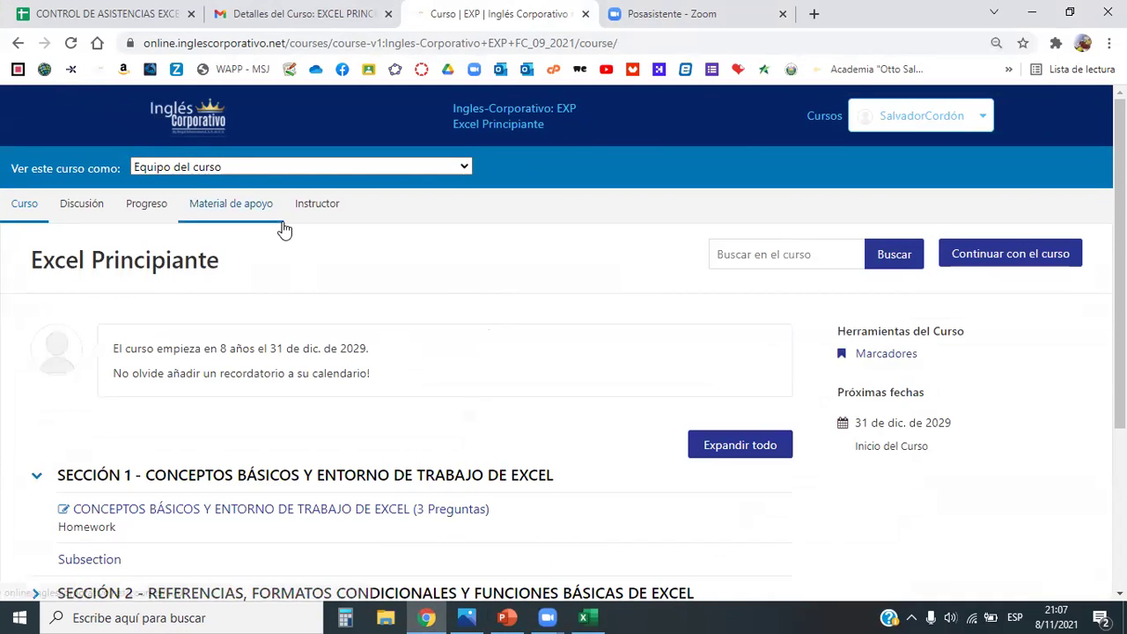
scroll(281, 233, "down", 3)
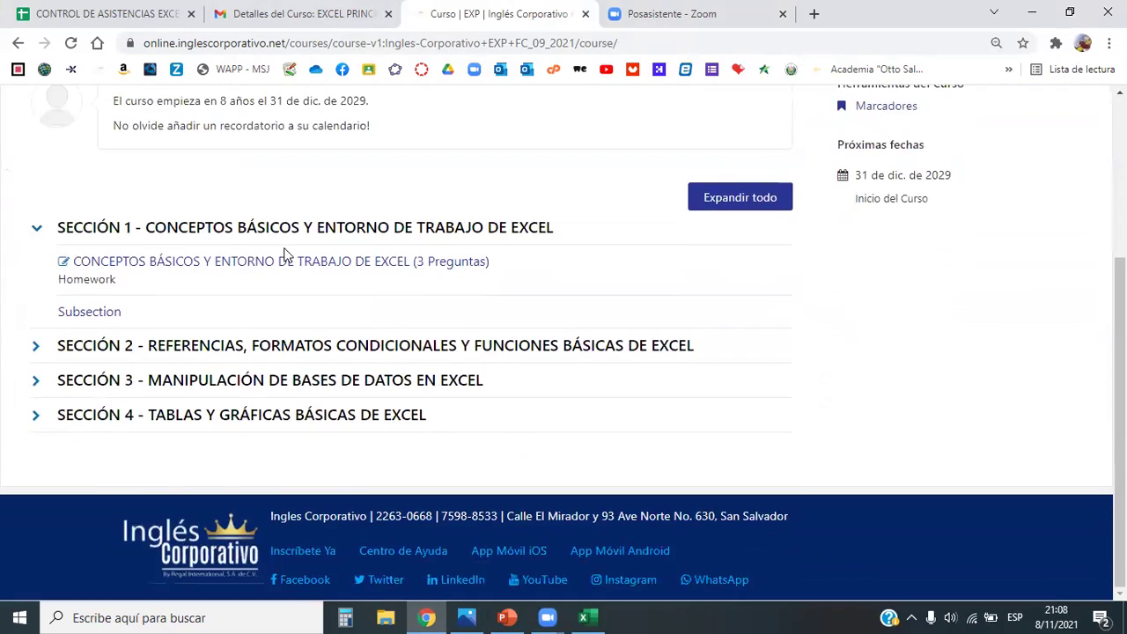
scroll(283, 254, "up", 3)
scroll(286, 255, "down", 2)
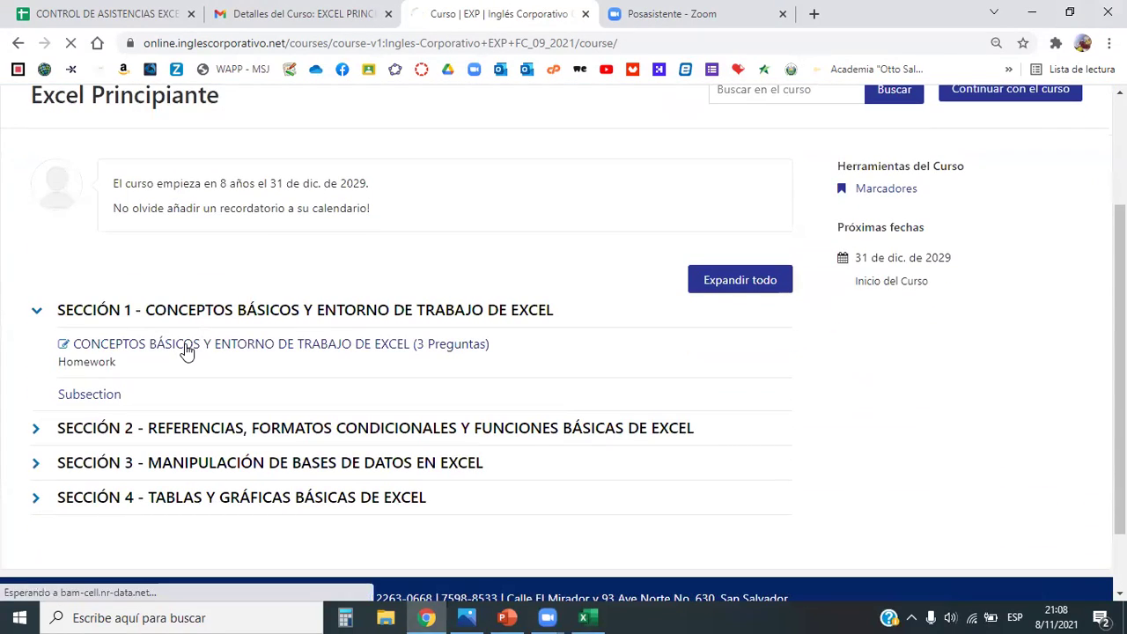
left_click(233, 343)
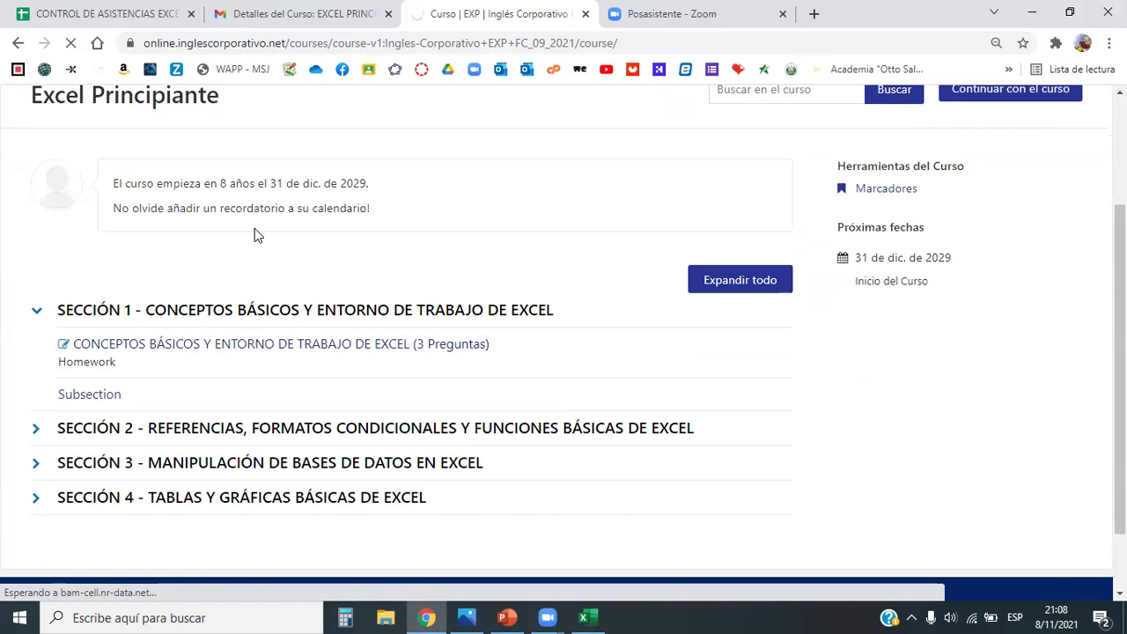
scroll(254, 235, "up", 1)
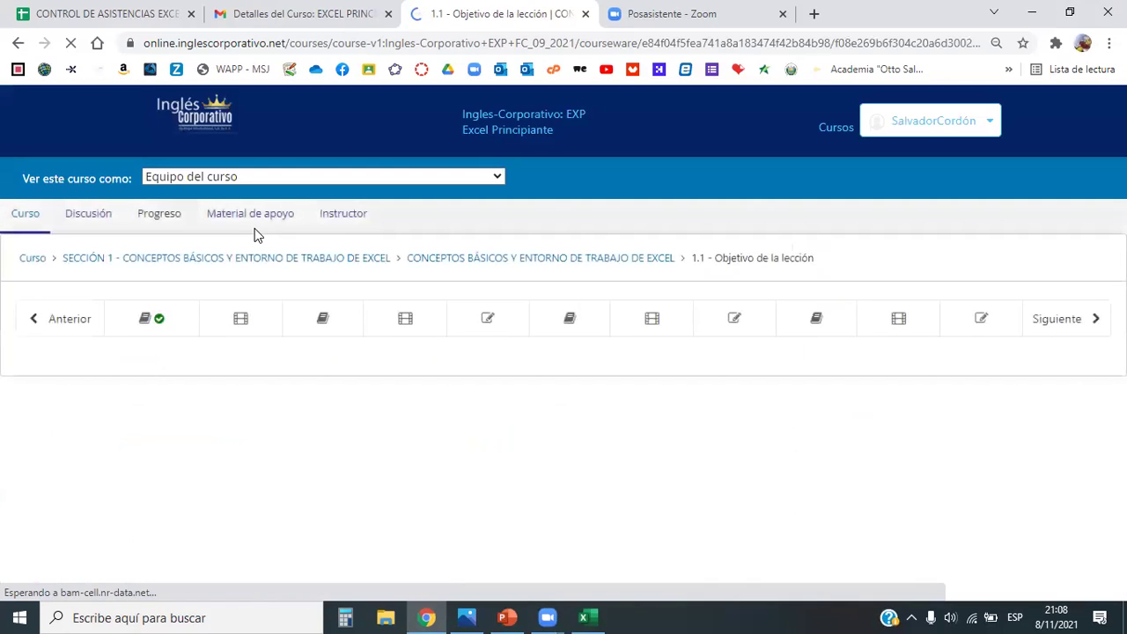
Zoom the lesson to 80%, reload its stalled third unit, and glance at the Zoom tab
key("ctrl+minus")
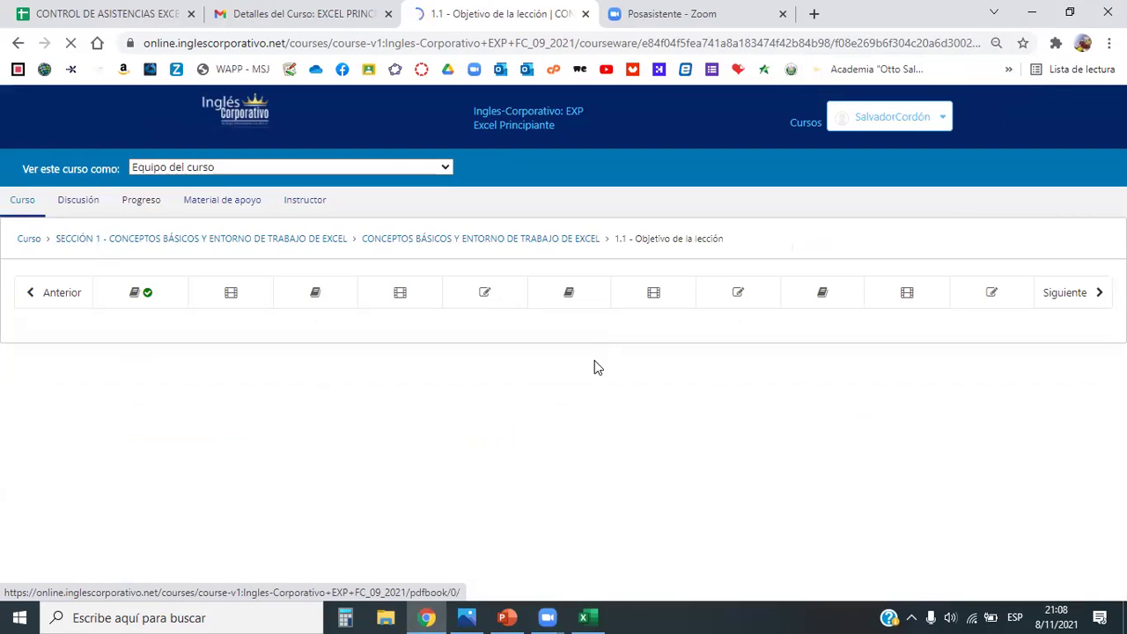
left_click(280, 293)
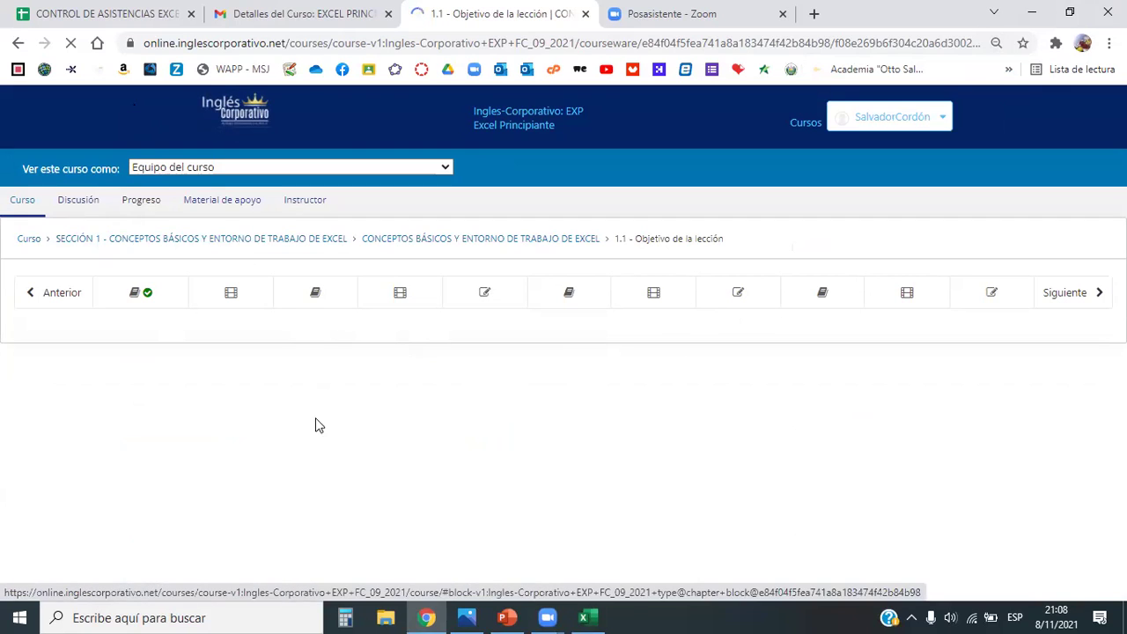
left_click(71, 44)
left_click(72, 44)
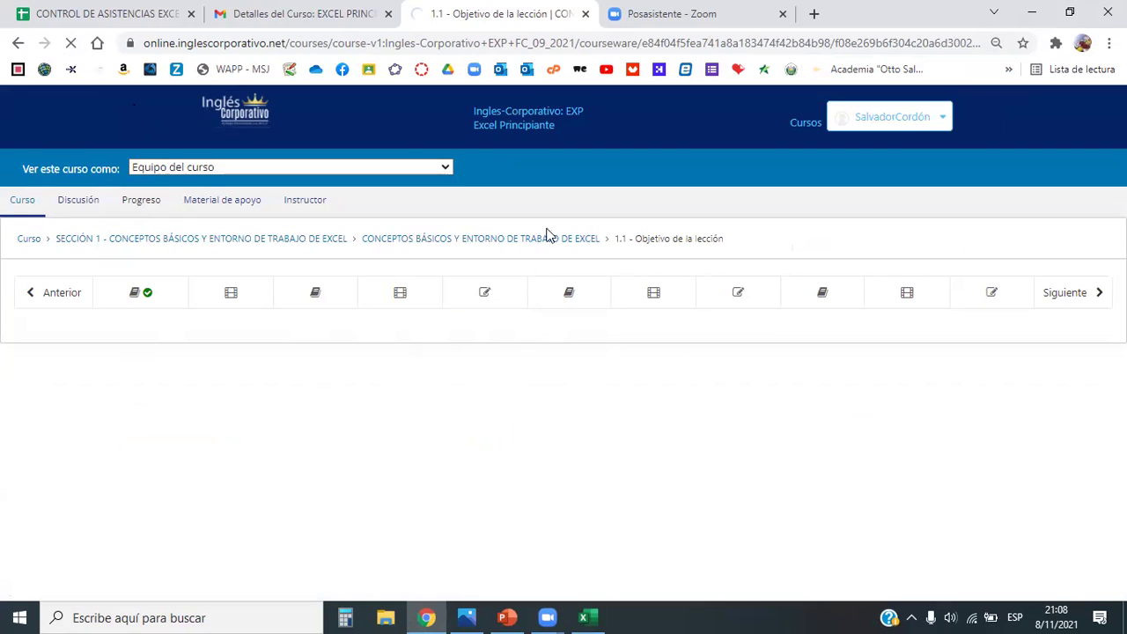
left_click(704, 16)
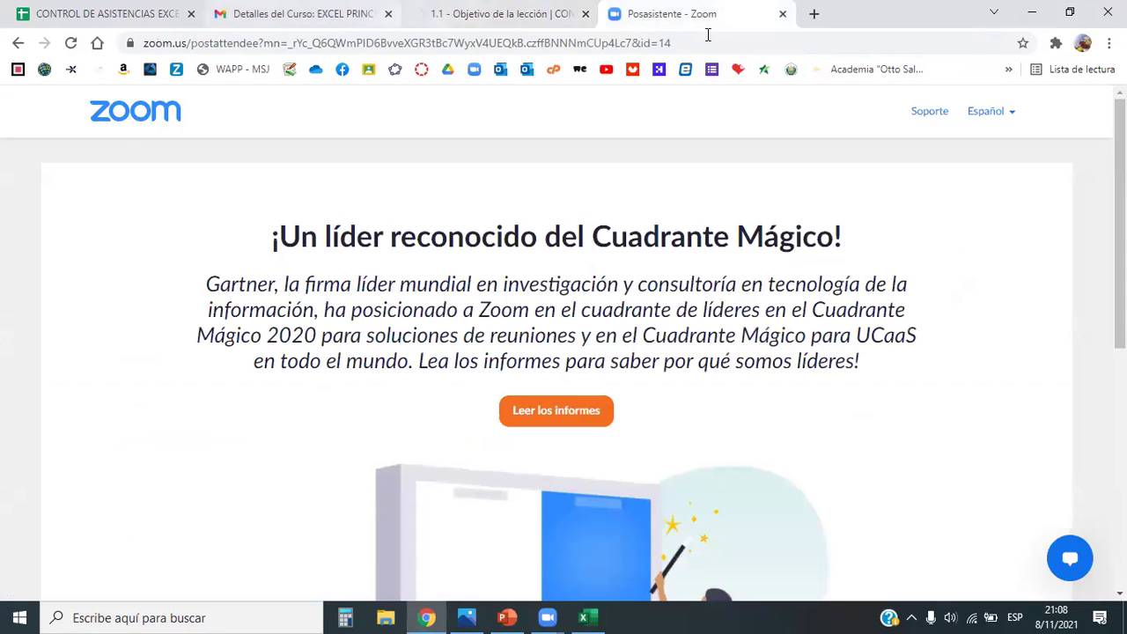
key("ctrl+shift+Tab")
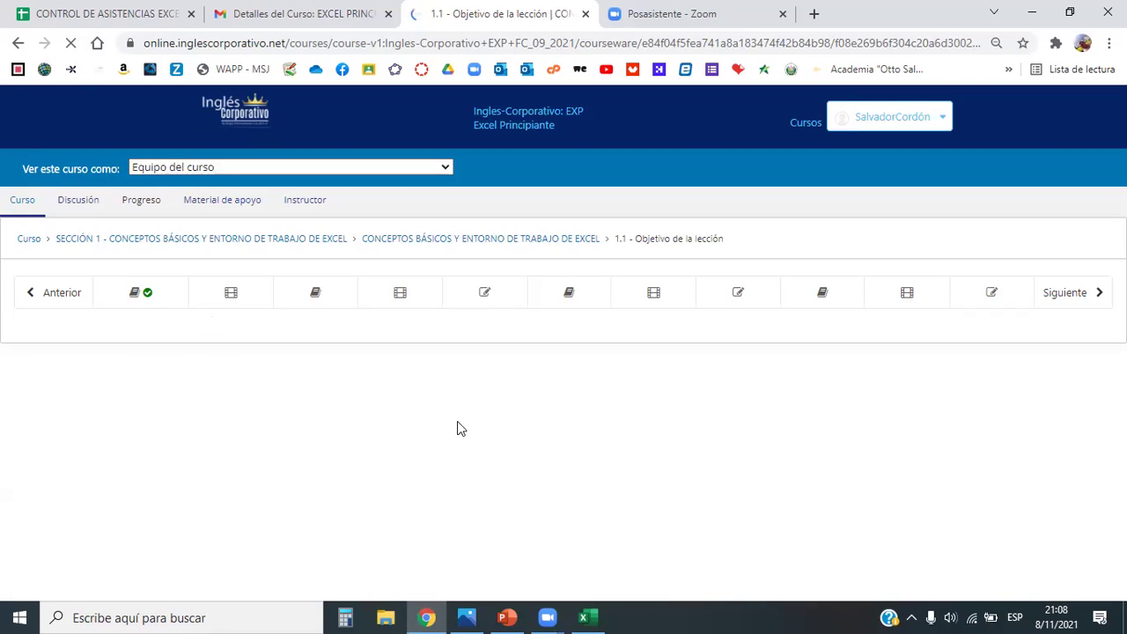
Switch the PC's Wi-Fi from the hotspot to the FCor network and reload the lesson page
left_click(972, 617)
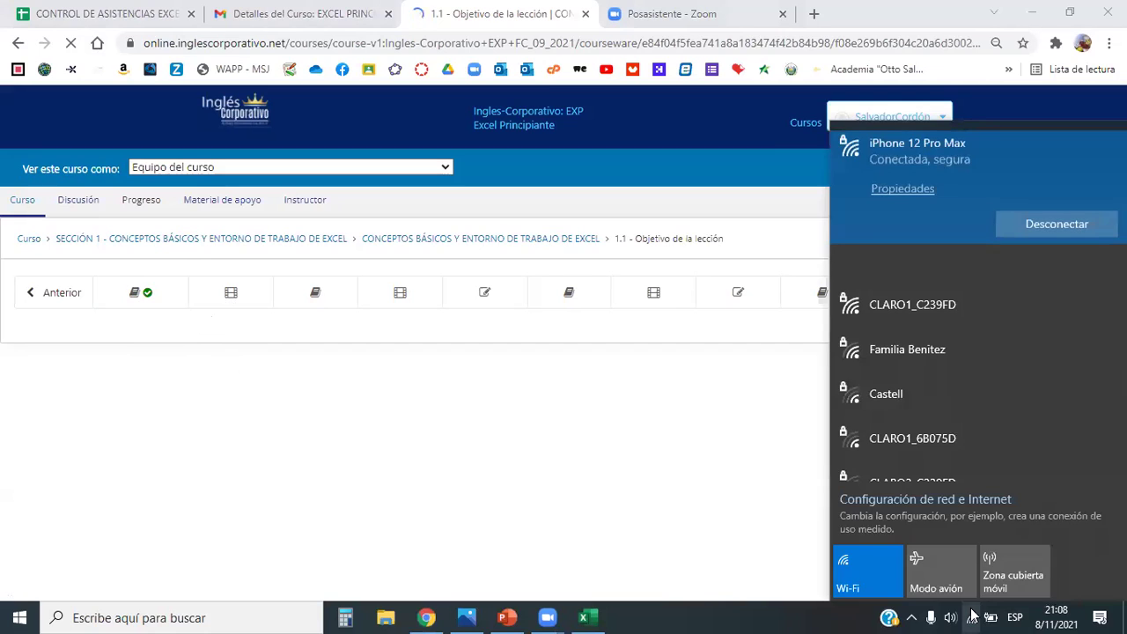
left_click(40, 407)
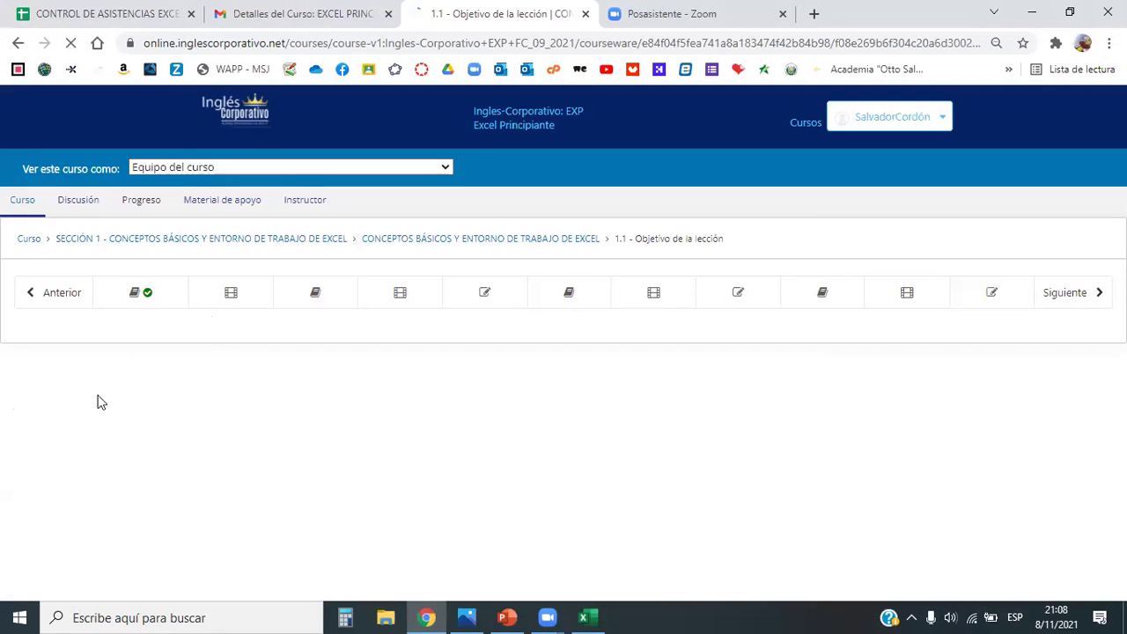
left_click(975, 616)
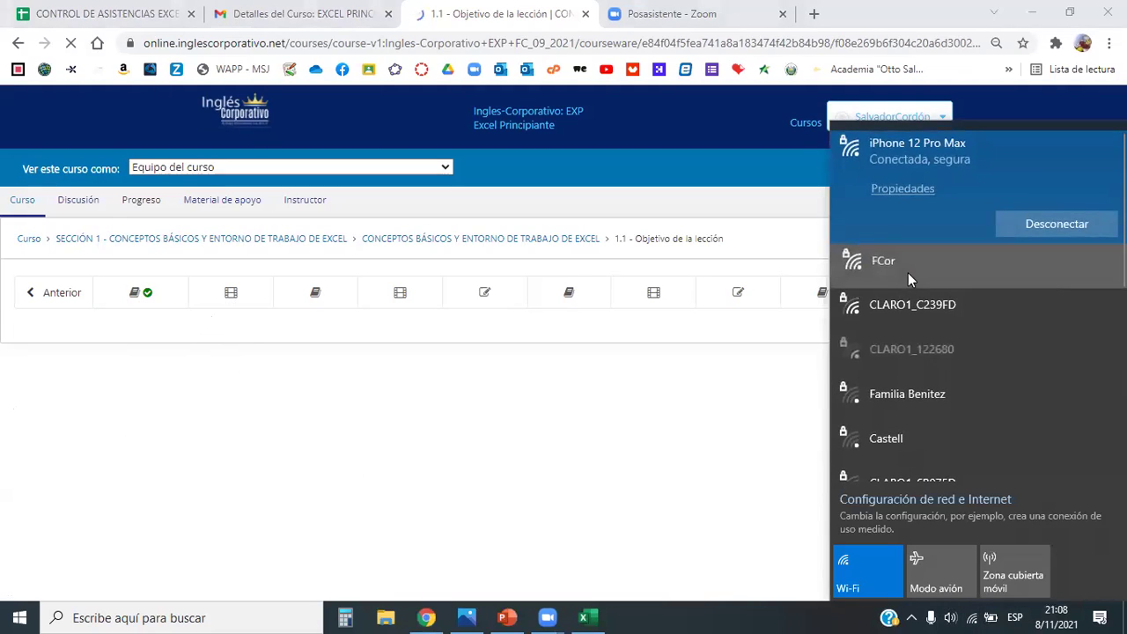
left_click(908, 278)
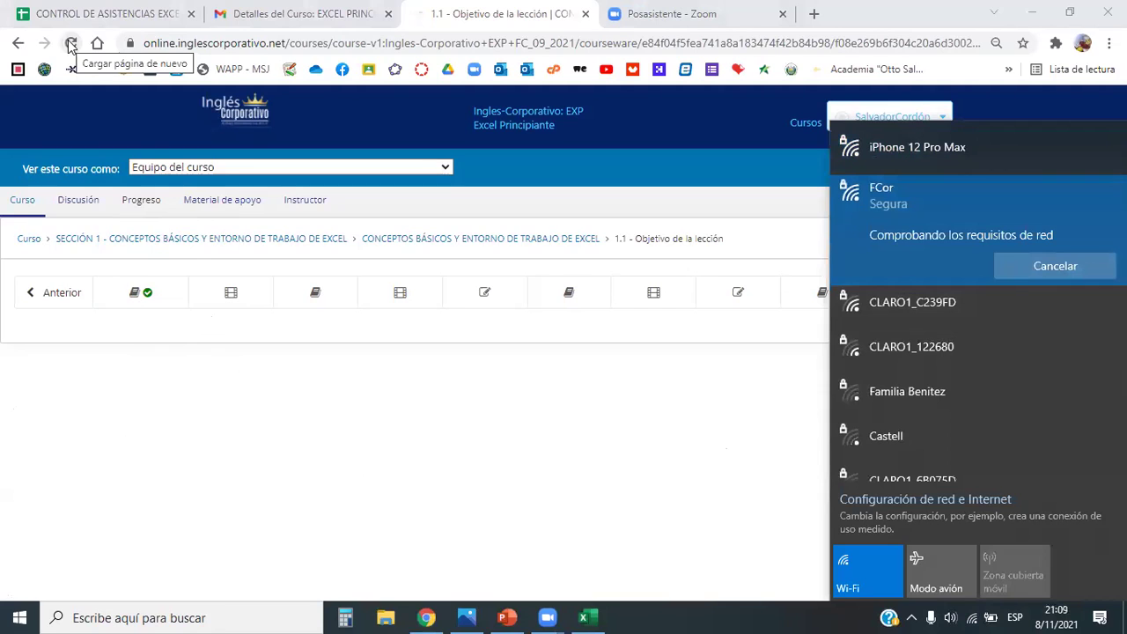
left_click(71, 44)
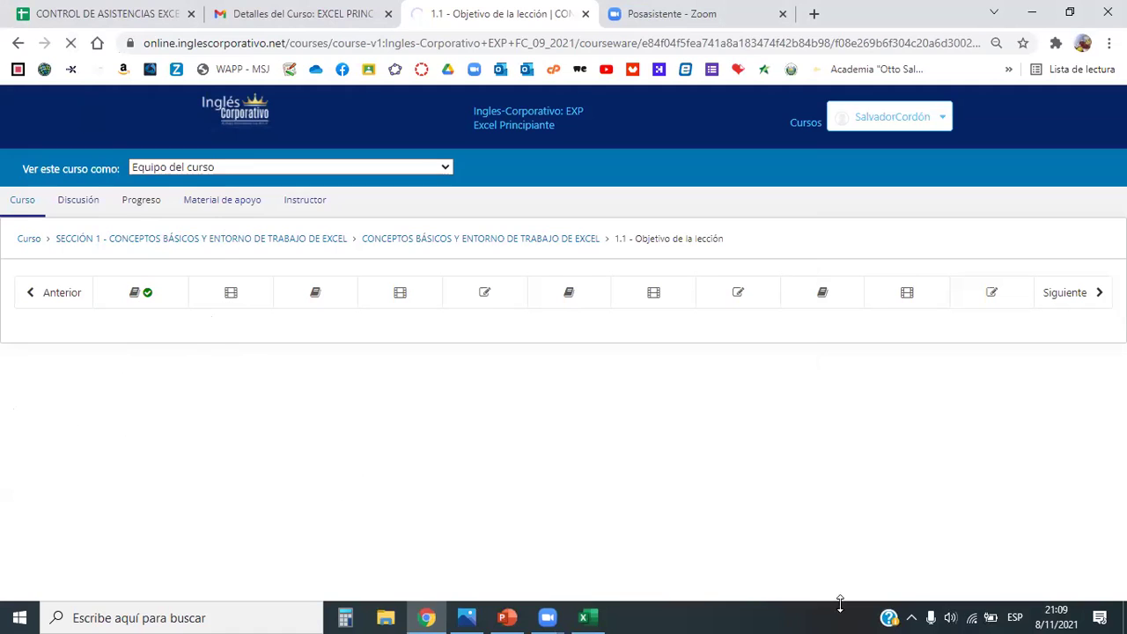
left_click(968, 615)
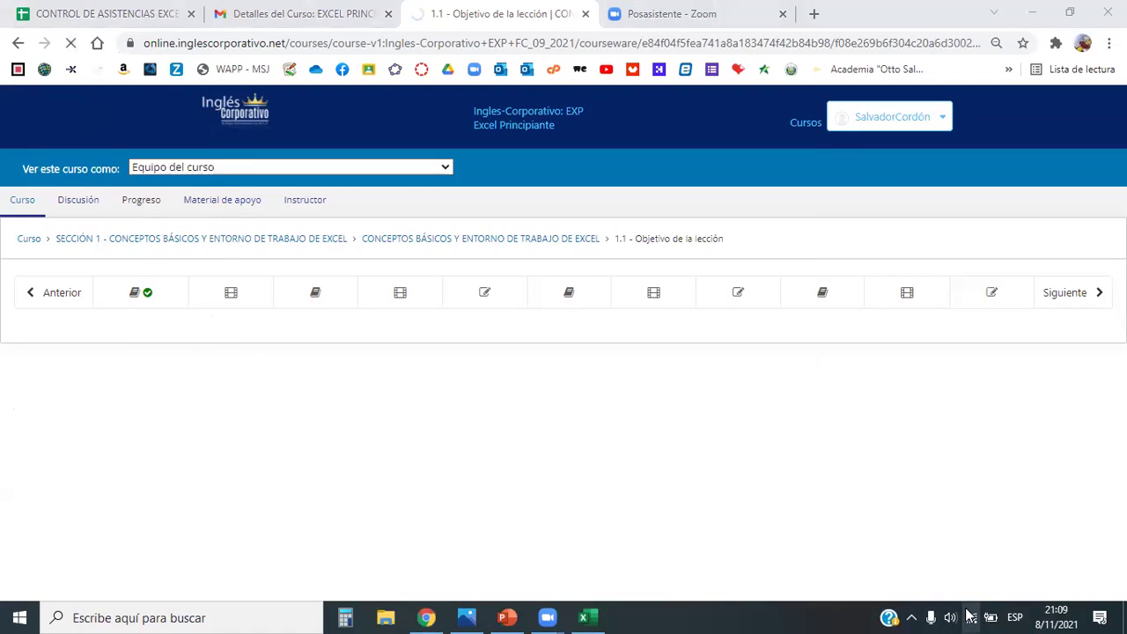
left_click(443, 520)
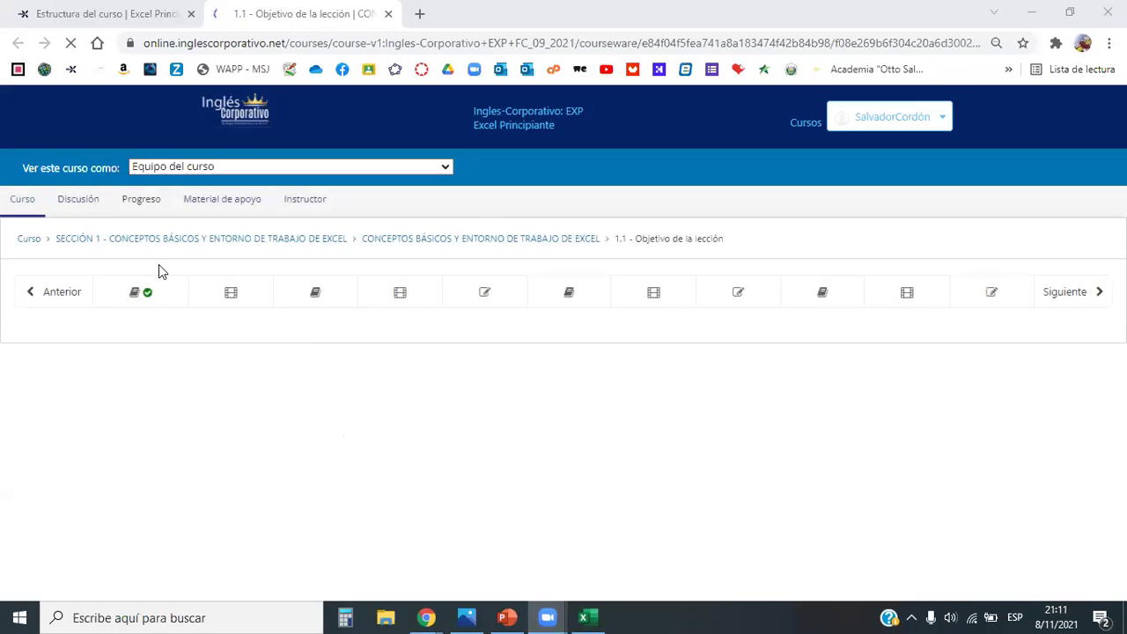
Bring the Chrome window with the lesson 1.1 tab to the front
left_click(153, 298)
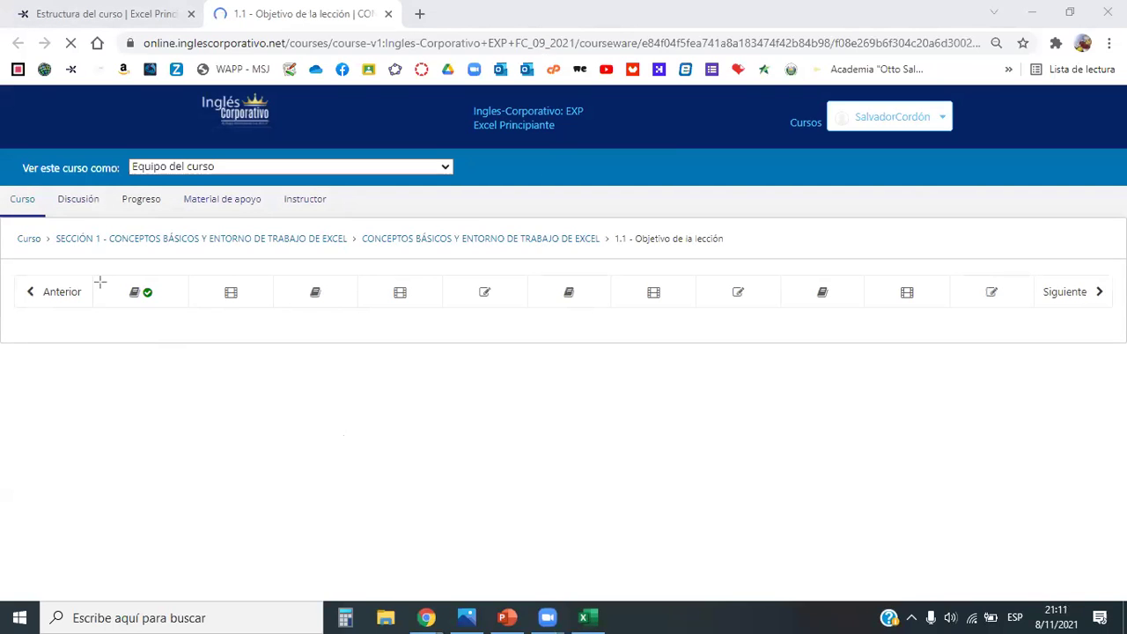
Draw red boxes around the lesson navigation bar and its first unit, then clear them
left_click_drag(93, 266, 731, 325)
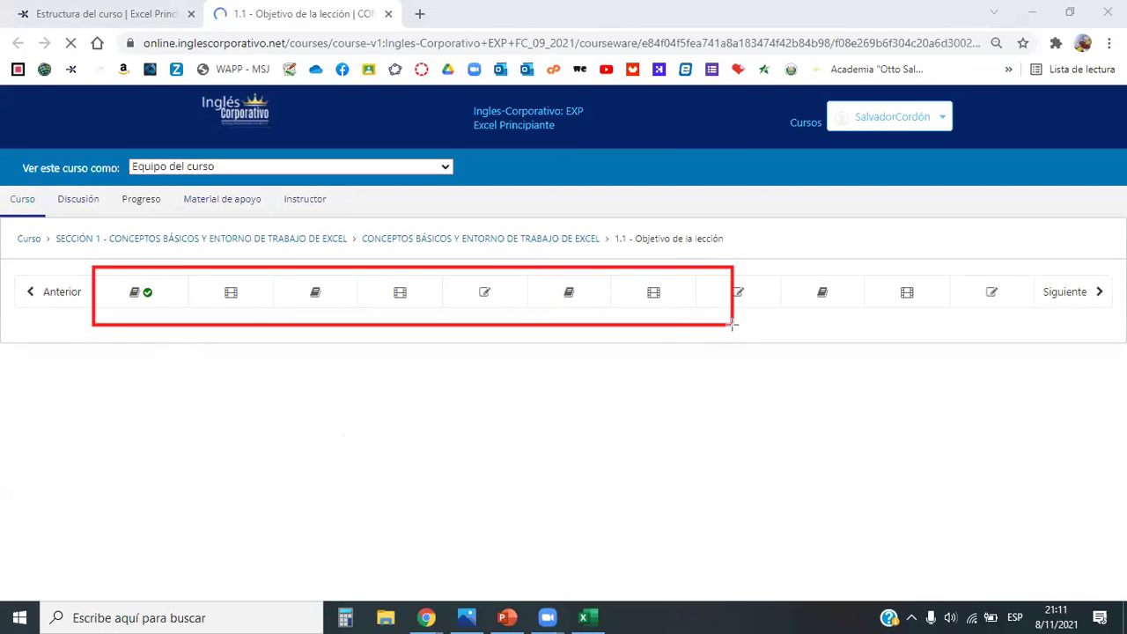
mouse_move(867, 310)
left_mouse_down()
mouse_move(1041, 308)
mouse_move(1028, 315)
left_mouse_up()
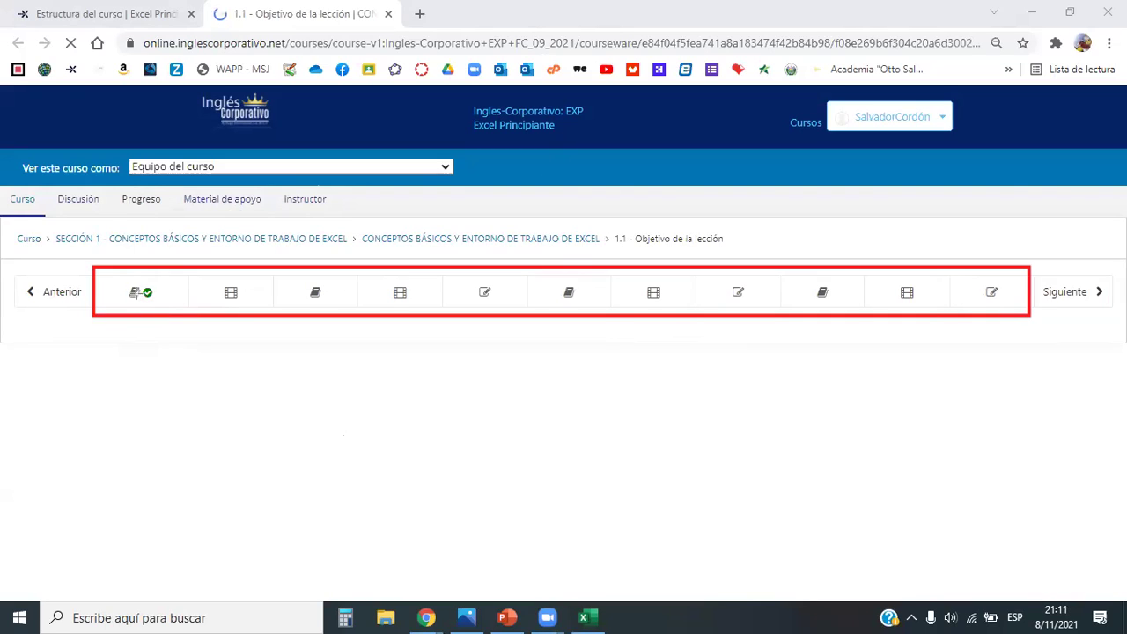
left_click_drag(109, 274, 168, 308)
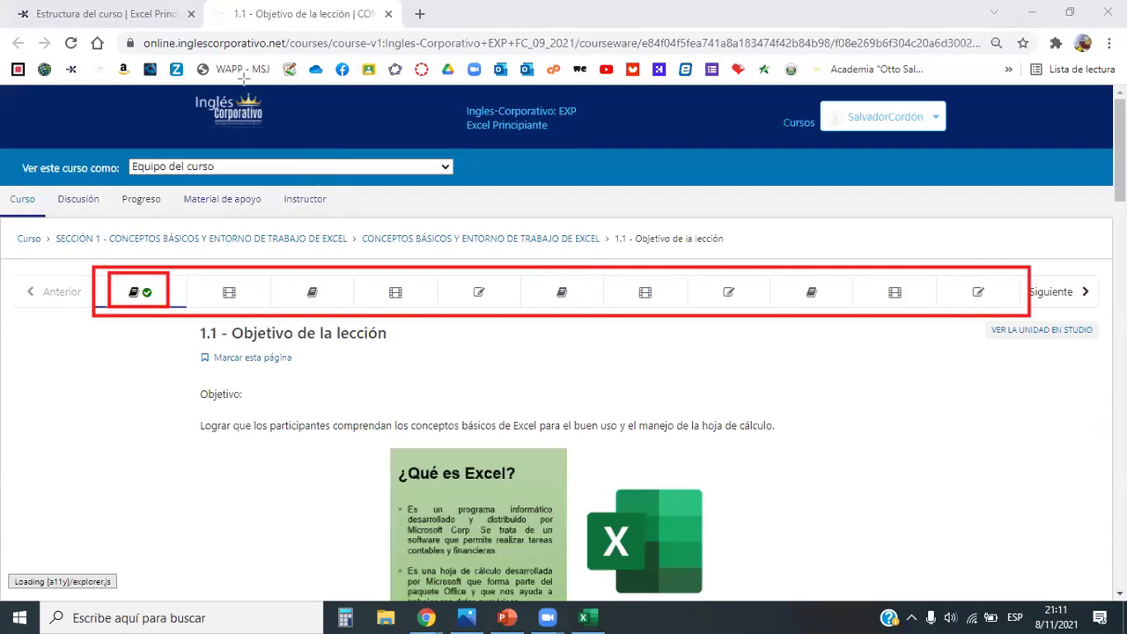
key("e")
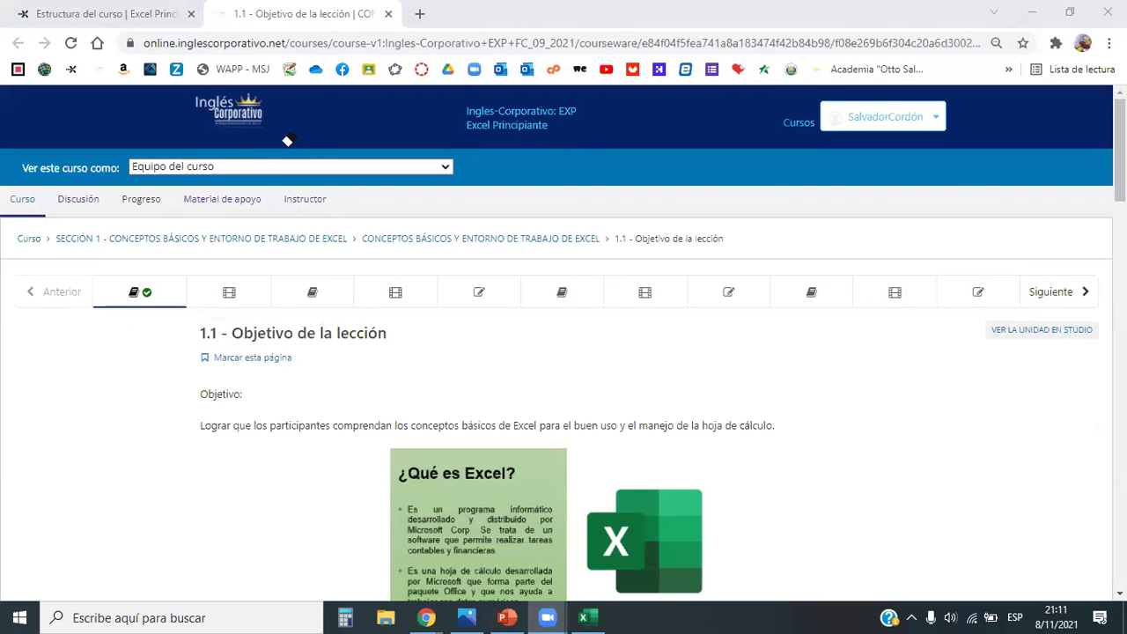
scroll(365, 354, "down", 3)
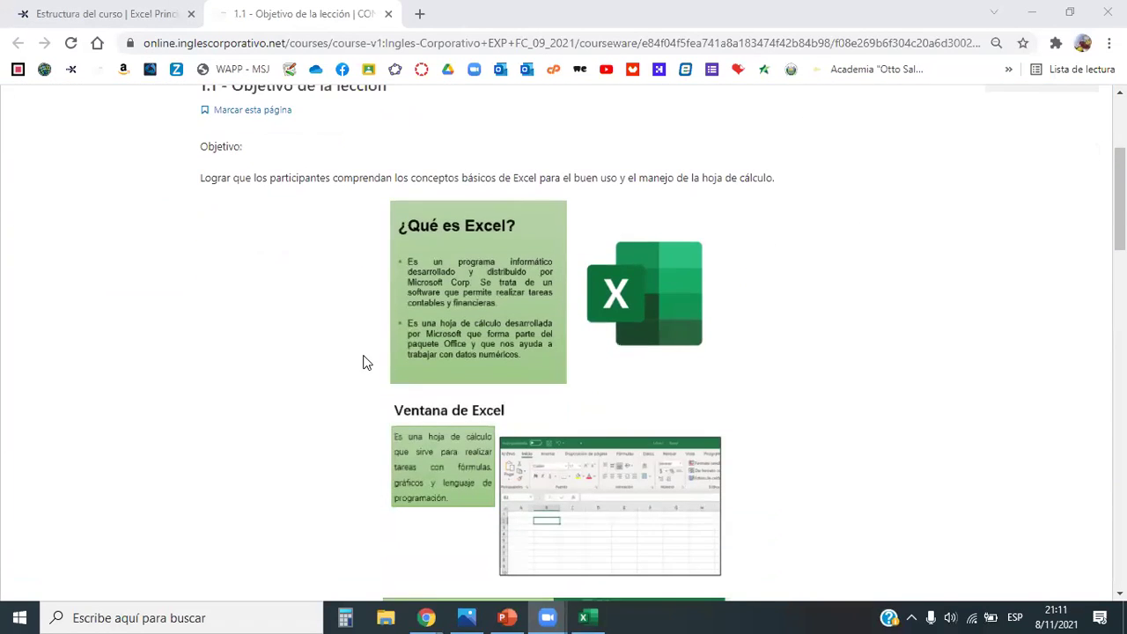
scroll(363, 363, "down", 4)
scroll(360, 360, "down", 4)
scroll(351, 374, "up", 10)
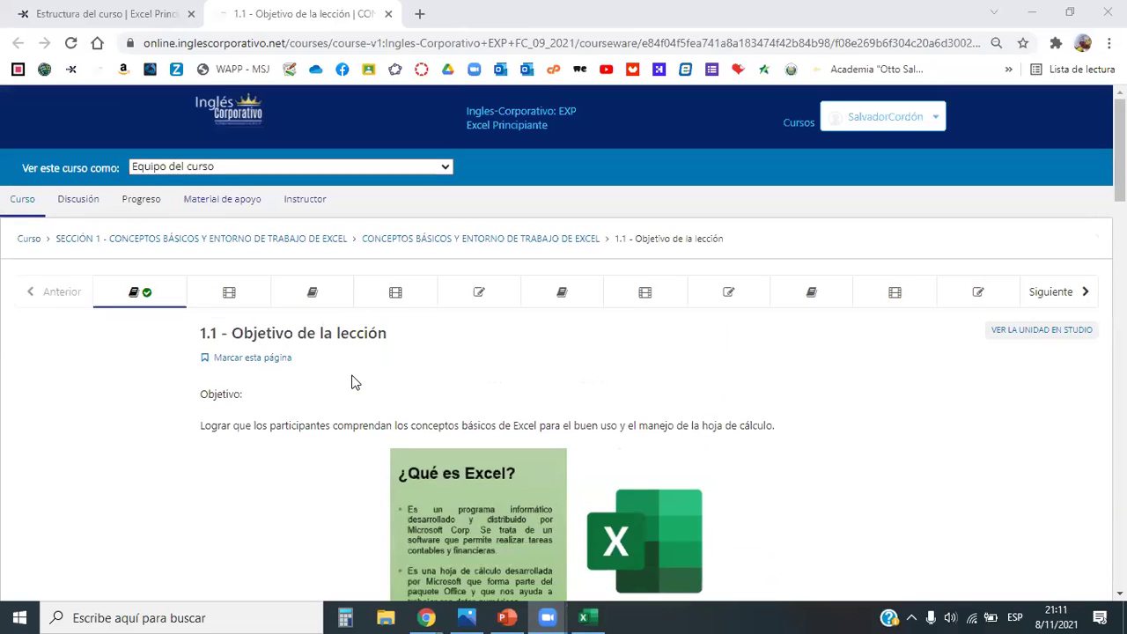
Open unit 1.2 Conceptos básicos y entorno de trabajo
left_click(230, 294)
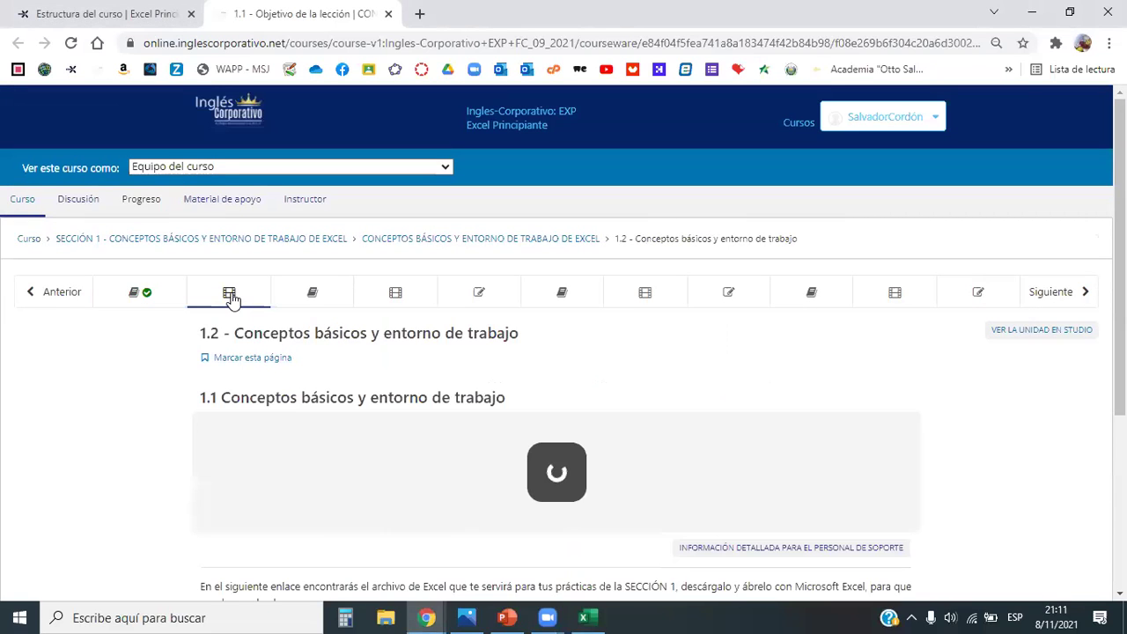
scroll(544, 378, "down", 3)
scroll(544, 378, "down", 3)
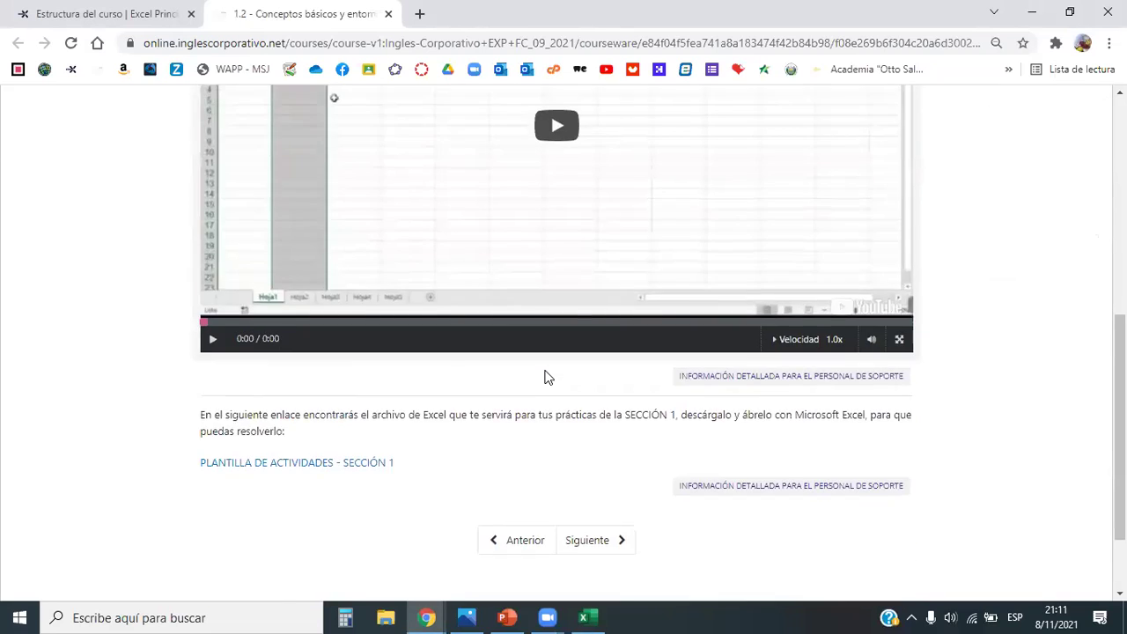
scroll(498, 405, "up", 3)
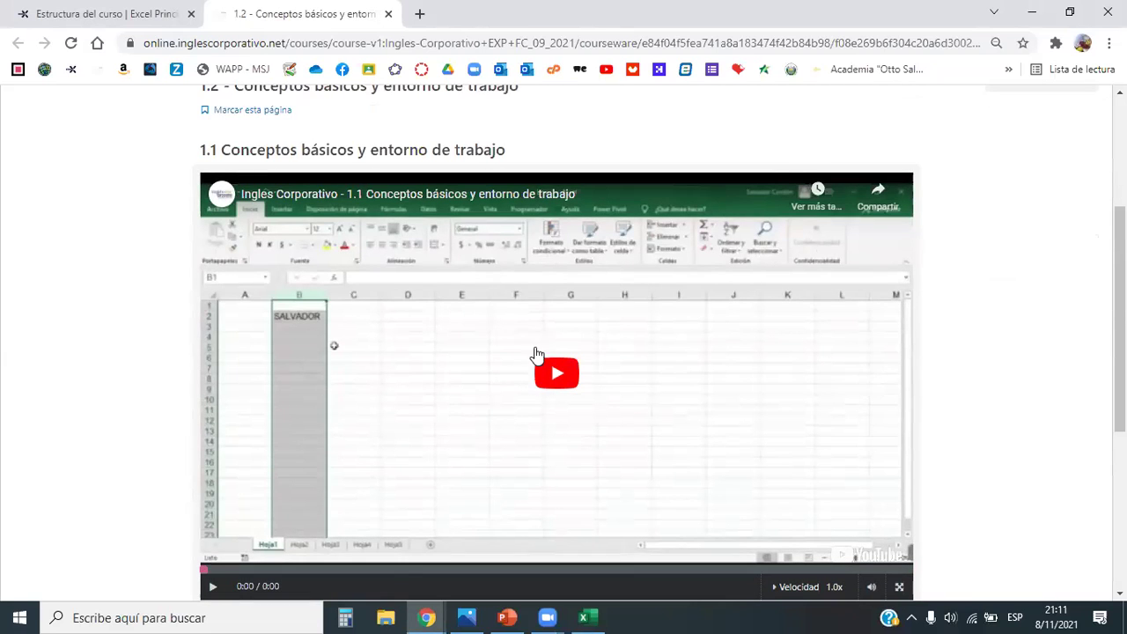
Download the 'PLANTILLA DE ACTIVIDADES - SECCIÓN 1' .xlsx template from the page
scroll(272, 515, "down", 3)
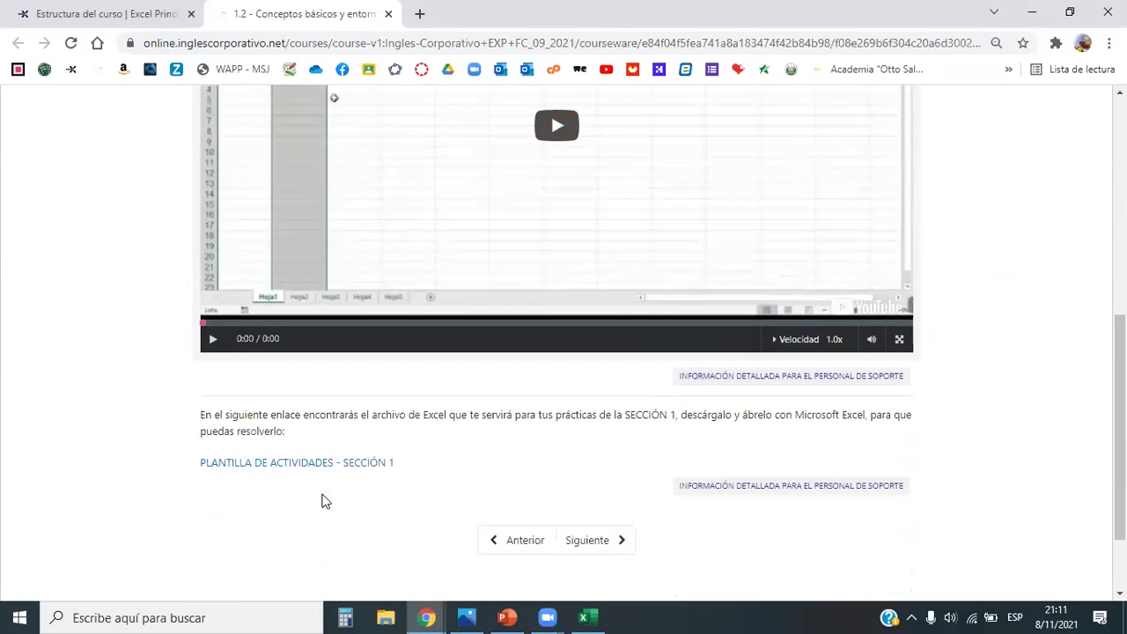
scroll(330, 500, "down", 2)
scroll(290, 432, "up", 2)
scroll(284, 455, "down", 2)
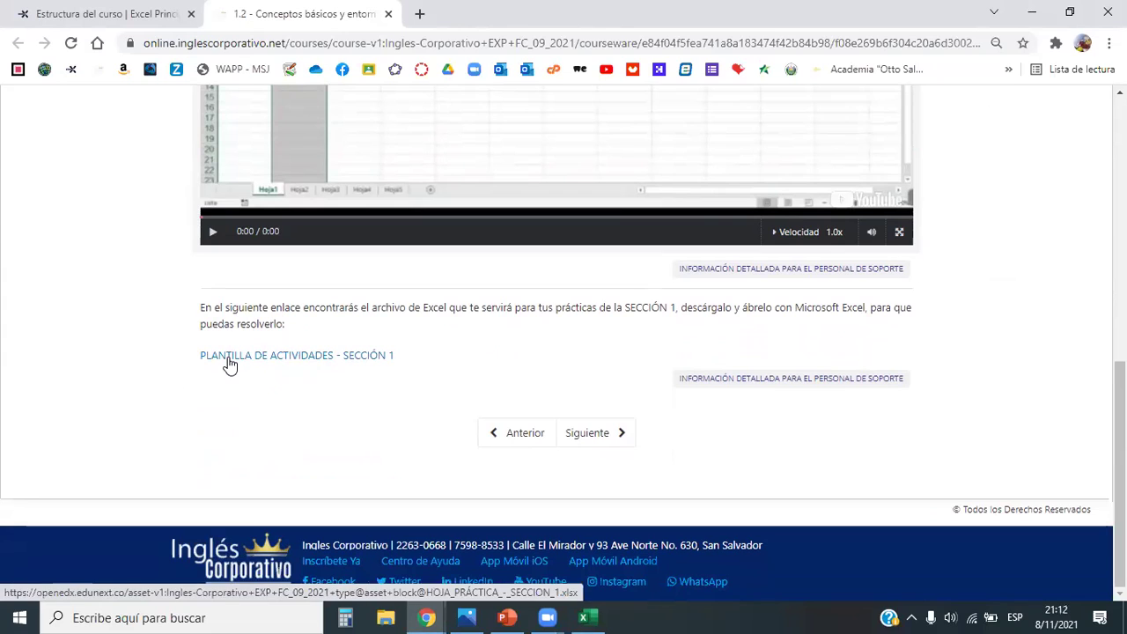
left_click(294, 357)
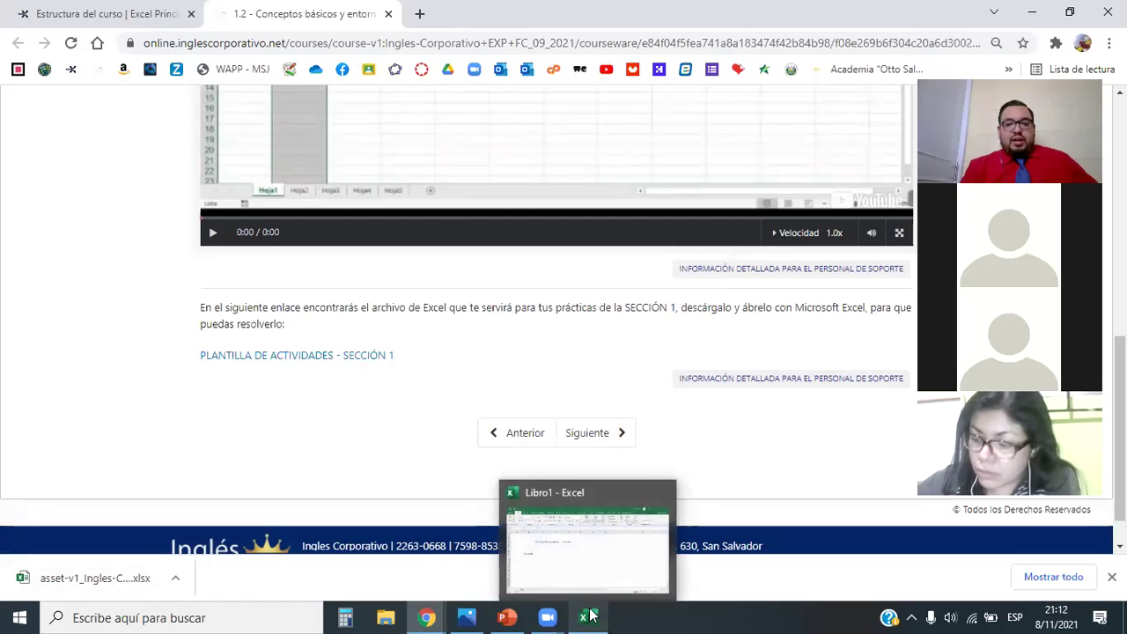
mouse_move(426, 617)
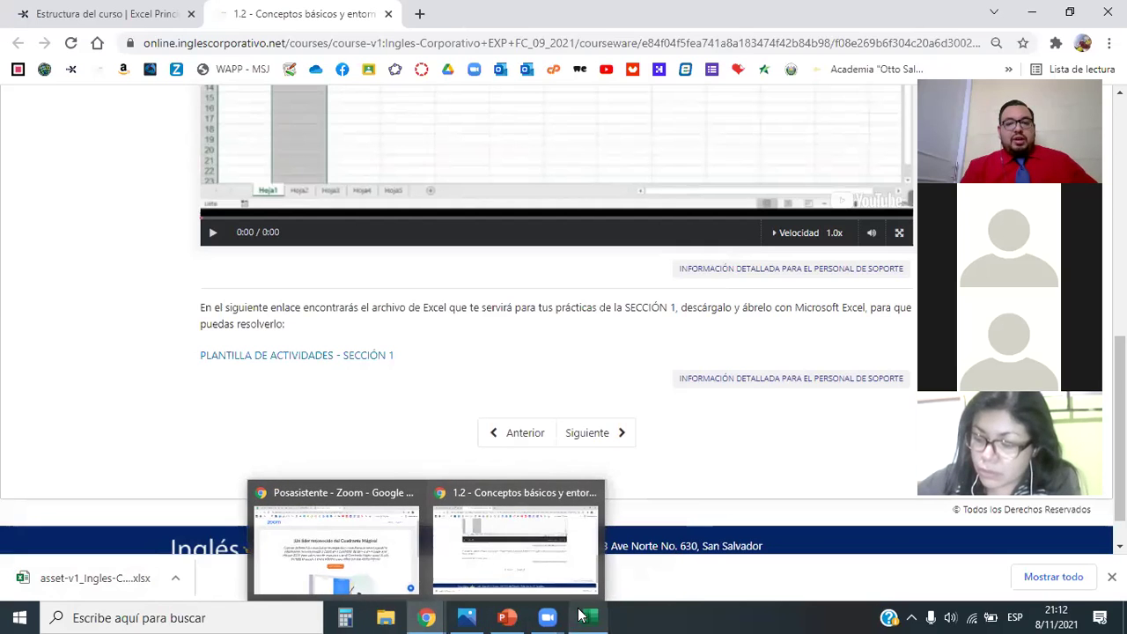
Close the open Excel window from the taskbar, answering its save prompt
left_click(570, 596)
right_click(574, 607)
left_click(535, 576)
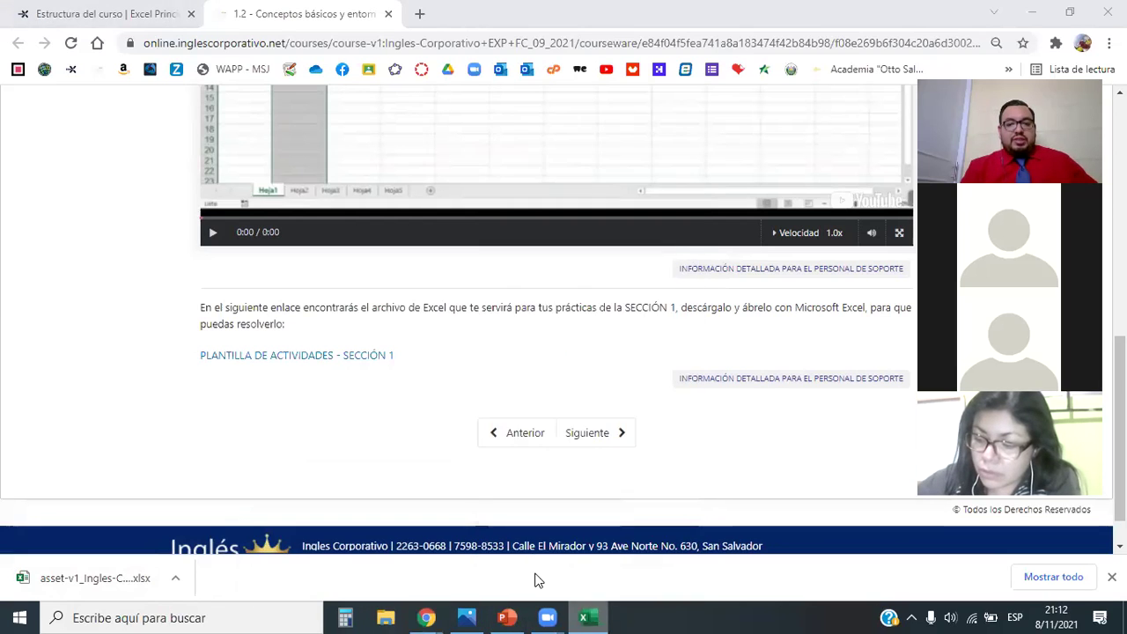
left_click(645, 405)
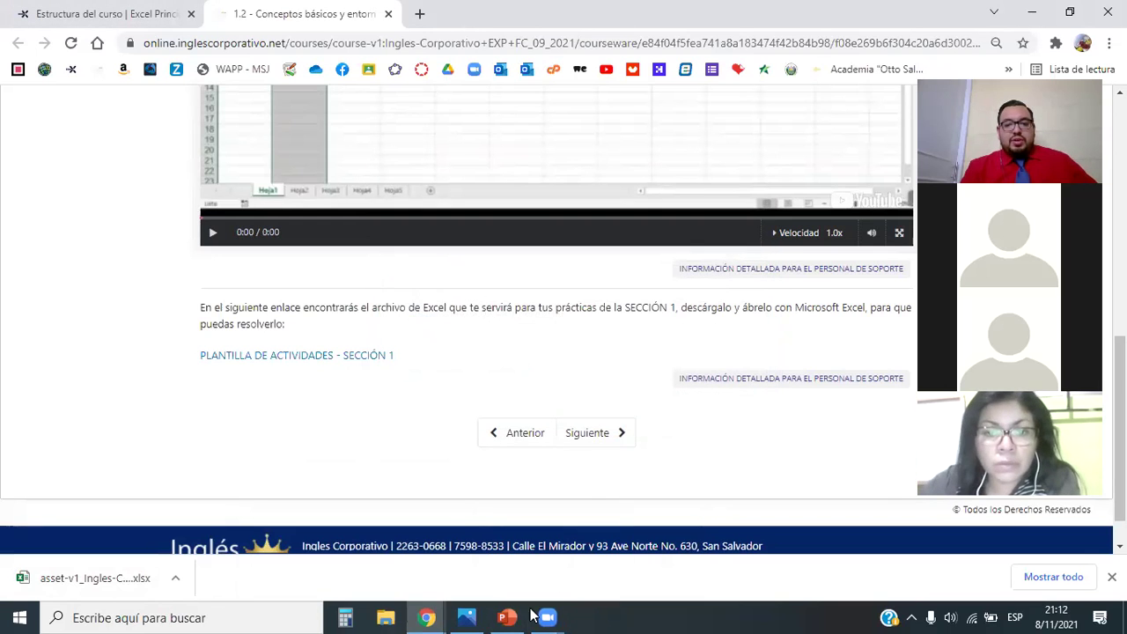
Select the downloaded template in File Explorer's Descargas folder, then minimize Explorer
left_click(385, 616)
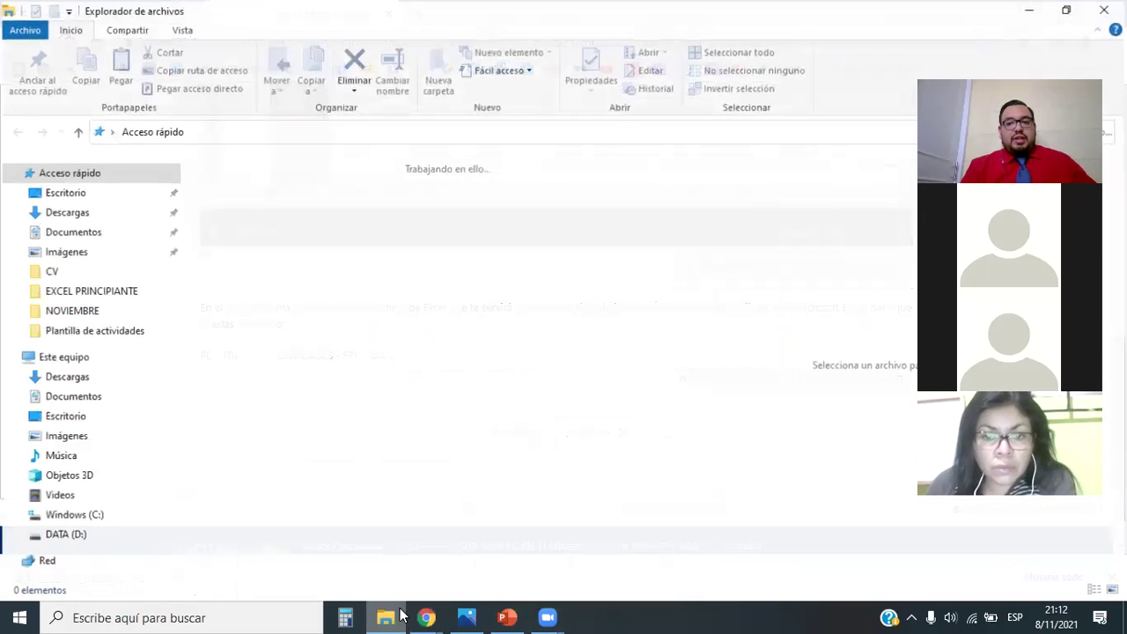
left_click(68, 217)
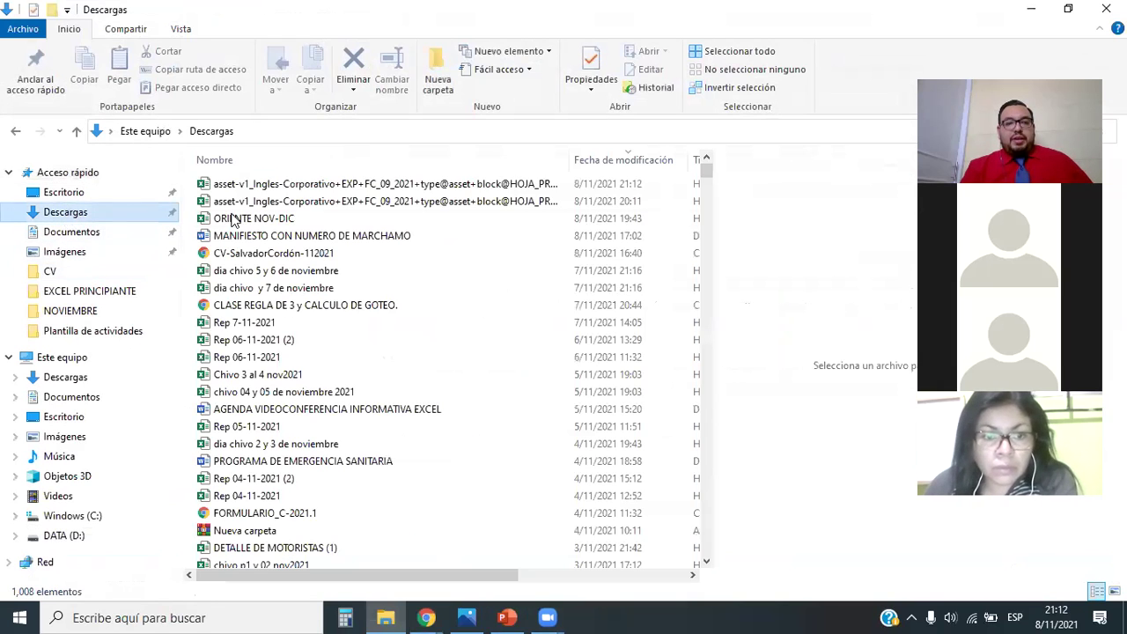
left_click(302, 184)
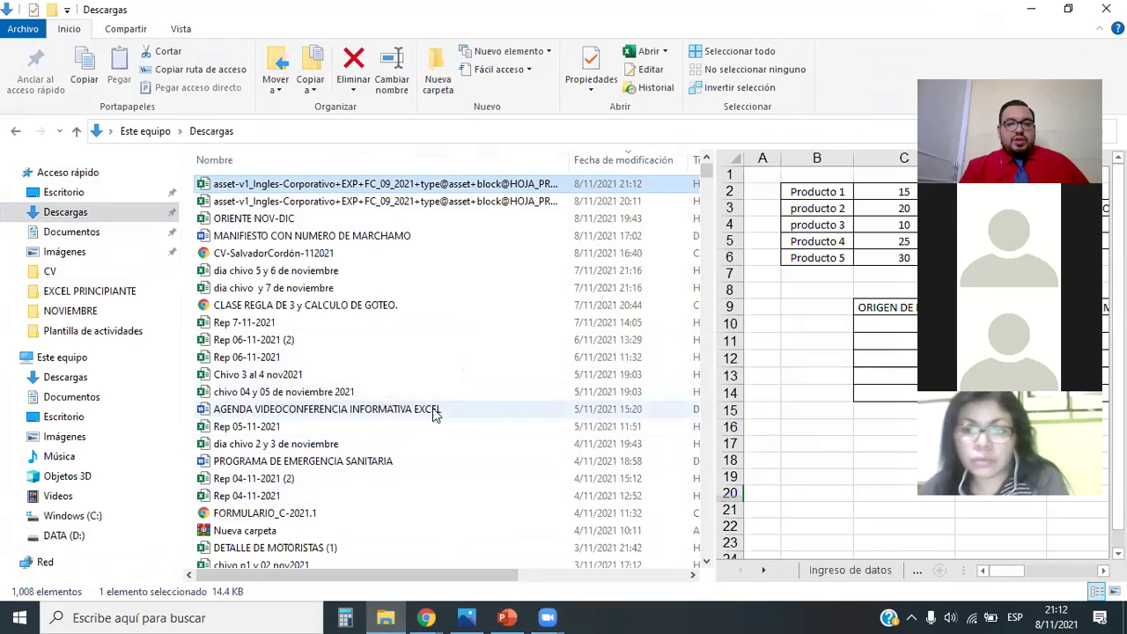
left_click(1106, 8)
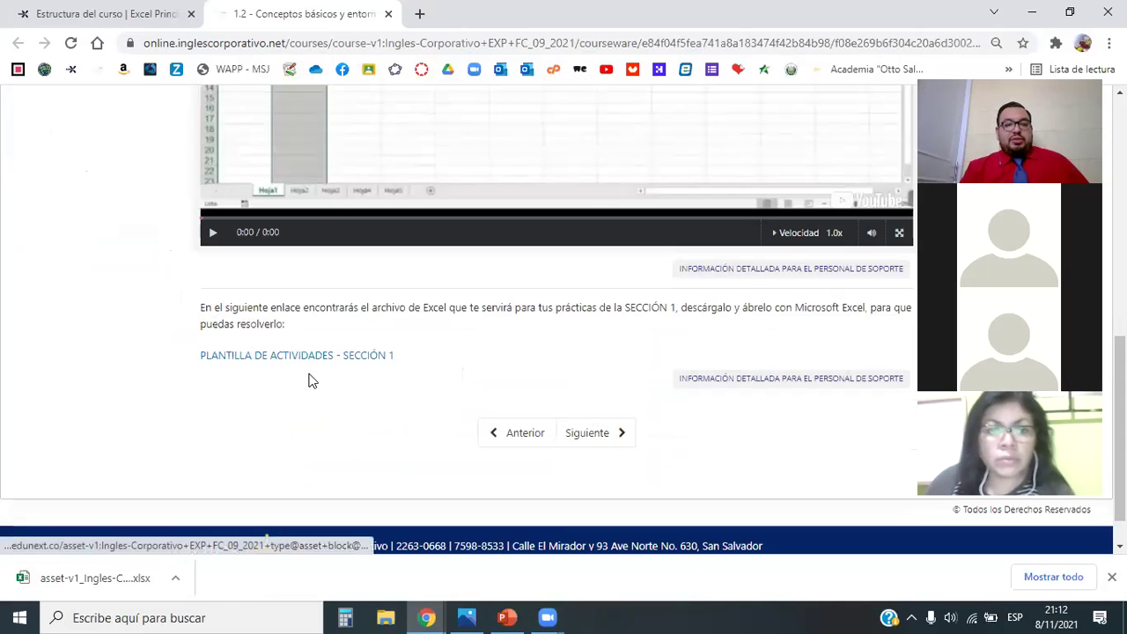
Dismiss Chrome's download bar and return to the top of the lesson 1.2 page
left_click(1111, 577)
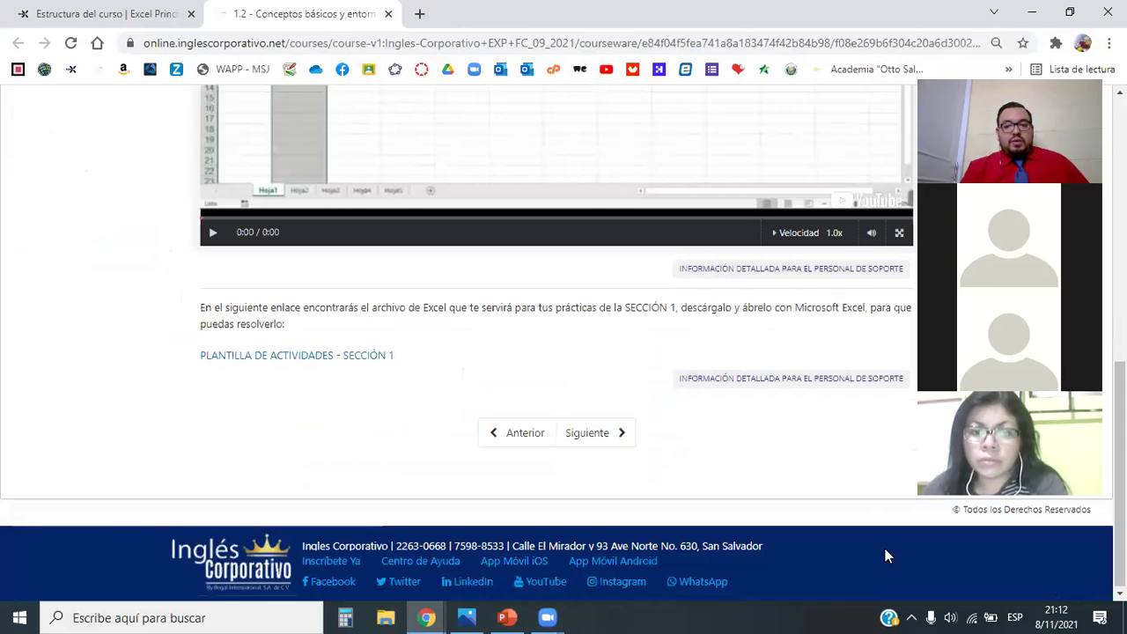
scroll(540, 388, "up", 2)
scroll(397, 493, "down", 1)
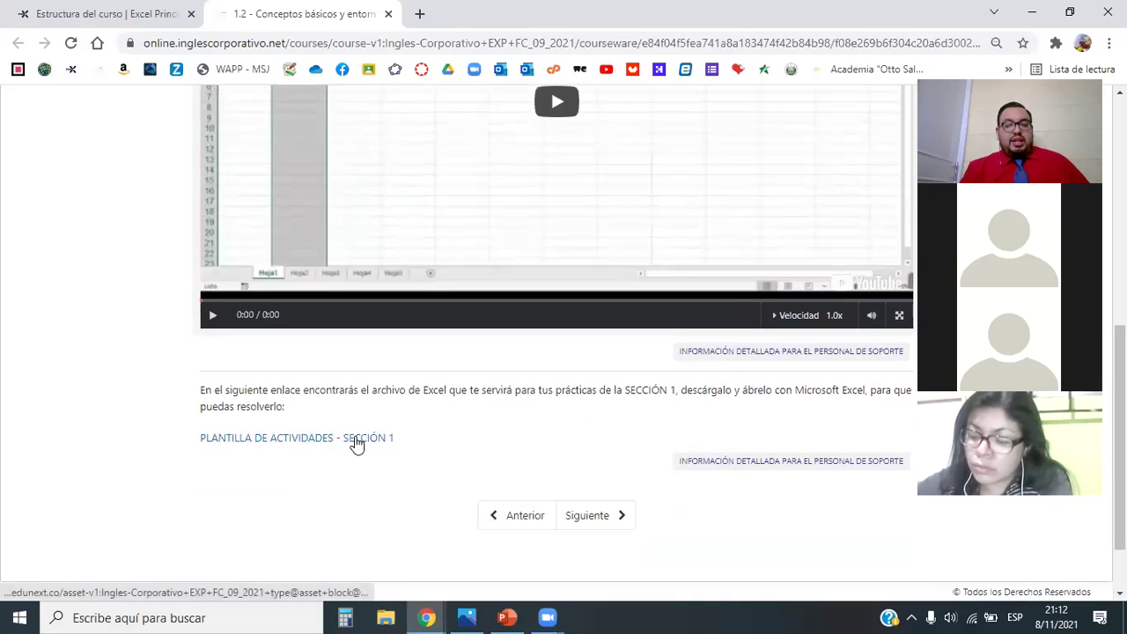
scroll(498, 453, "up", 2)
scroll(500, 453, "up", 2)
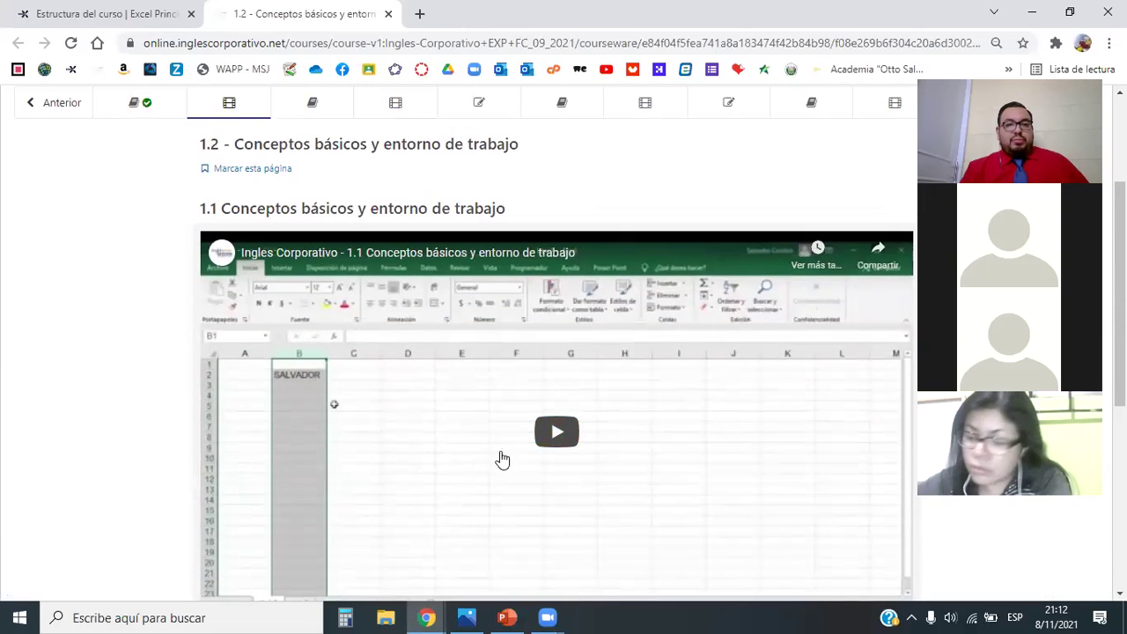
scroll(321, 322, "up", 1)
scroll(318, 320, "up", 2)
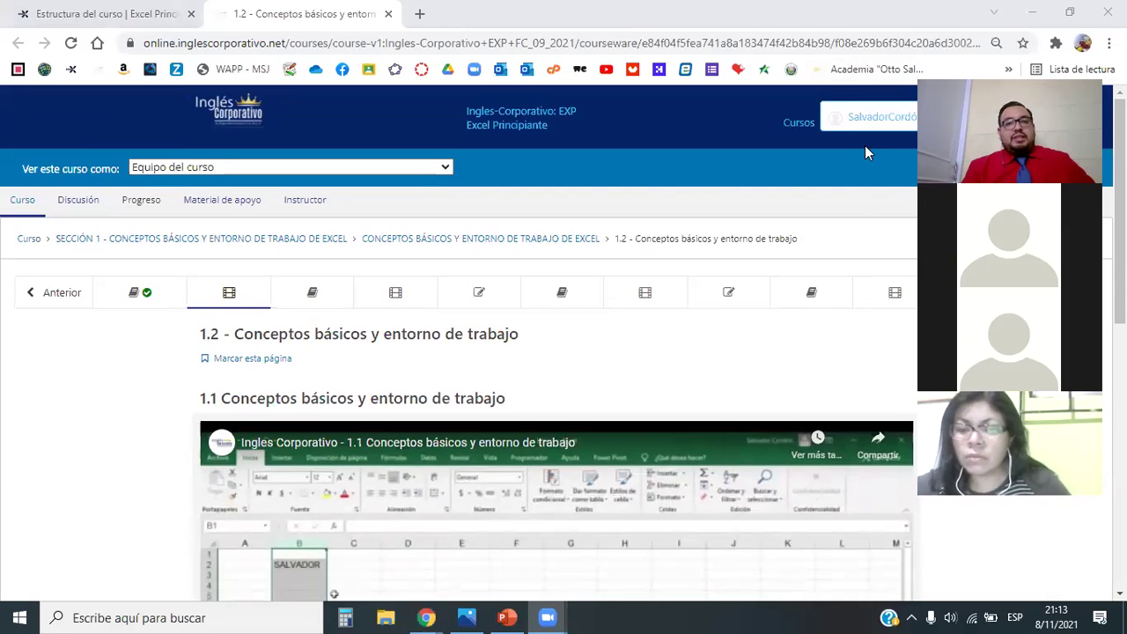
scroll(330, 328, "down", 2)
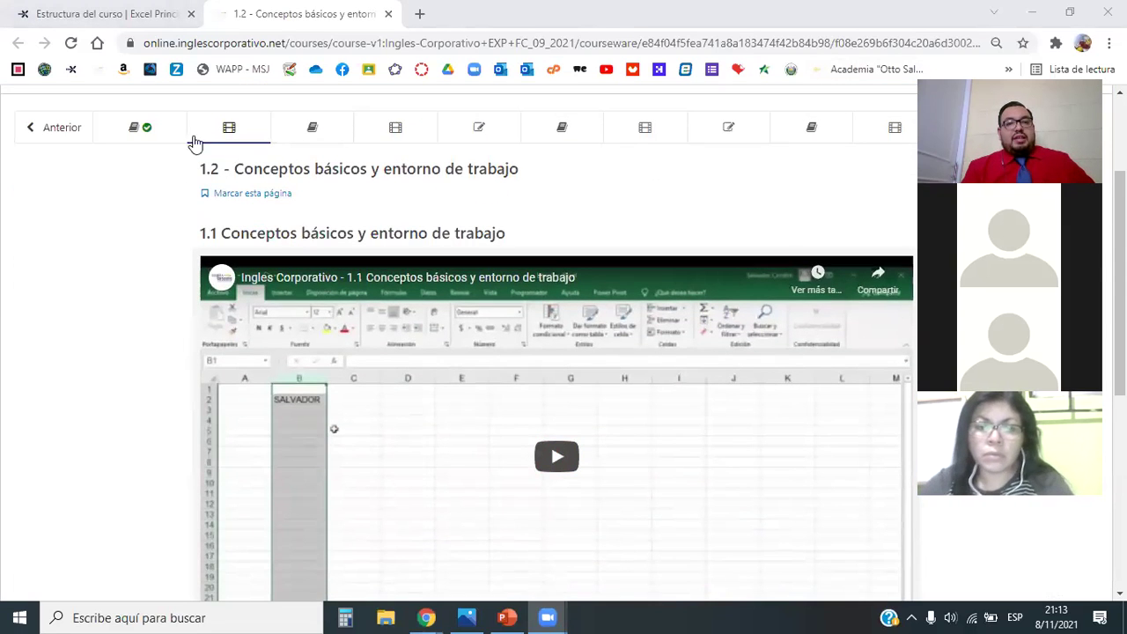
scroll(308, 267, "up", 2)
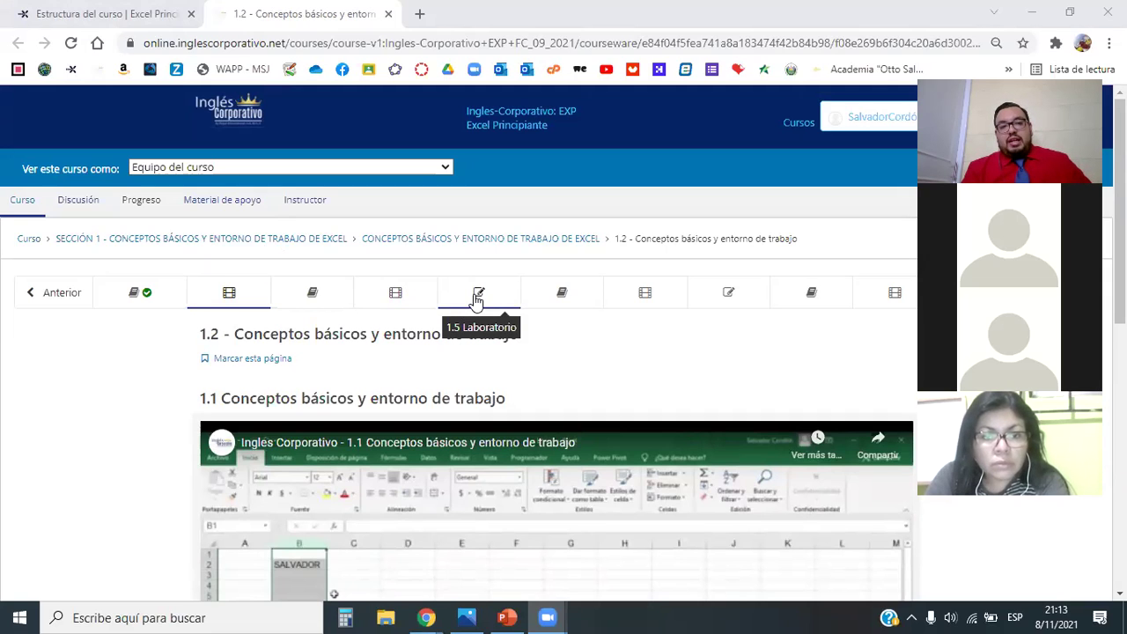
scroll(471, 302, "down", 3)
scroll(471, 302, "up", 3)
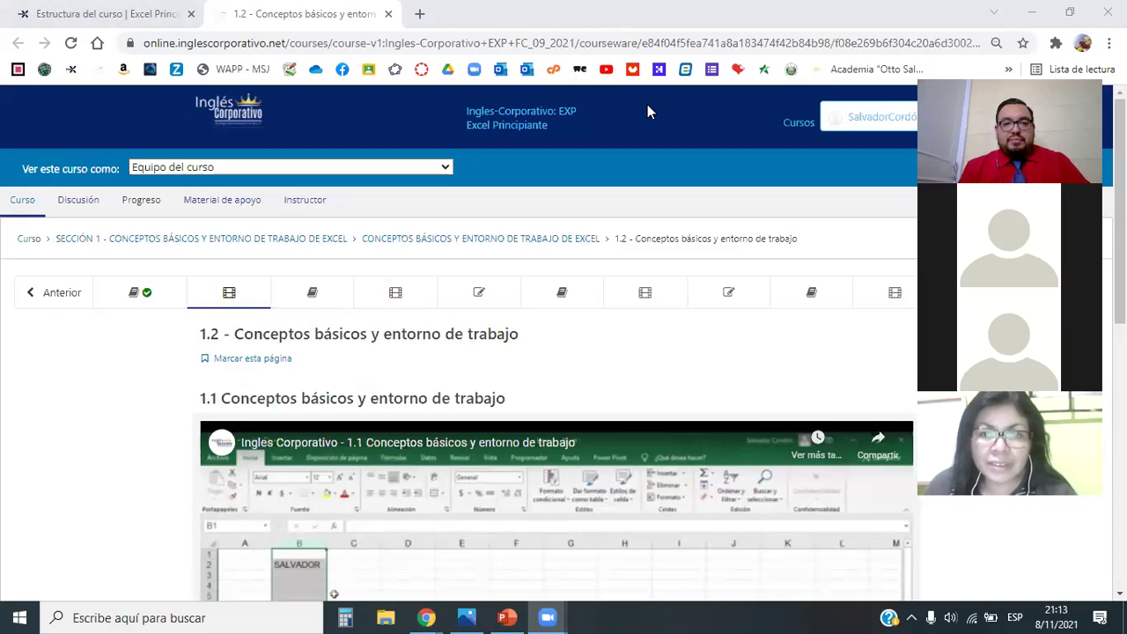
Box the reading/video unit pairs in red and the two Laboratorio units in green
mouse_move(116, 275)
left_mouse_down()
mouse_move(269, 313)
mouse_move(435, 276)
left_mouse_up()
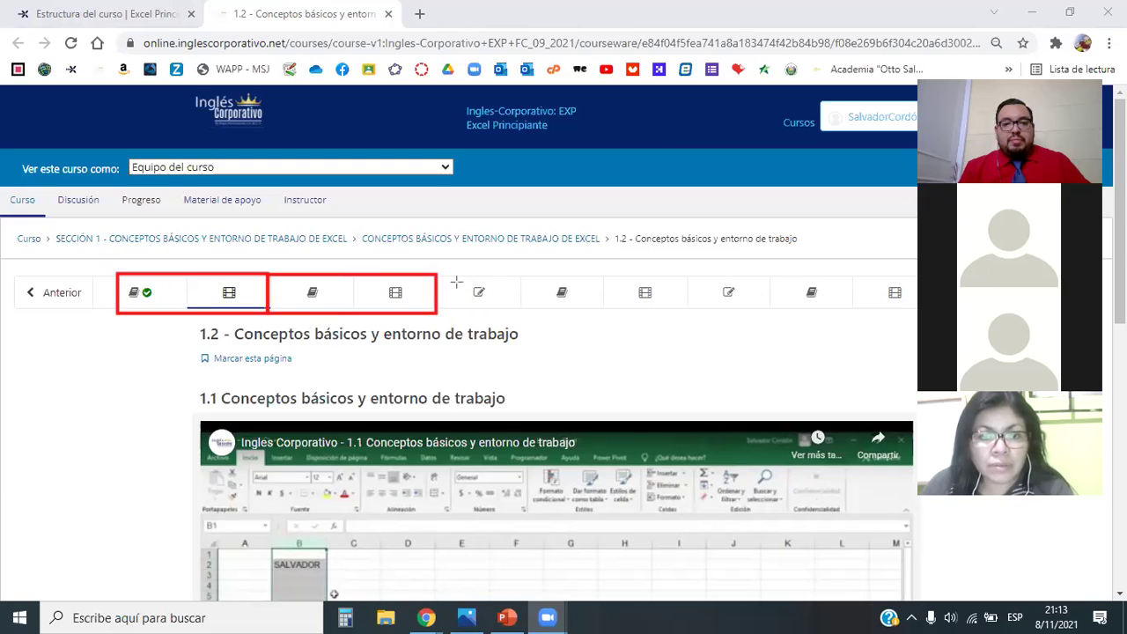
left_click_drag(435, 275, 527, 312)
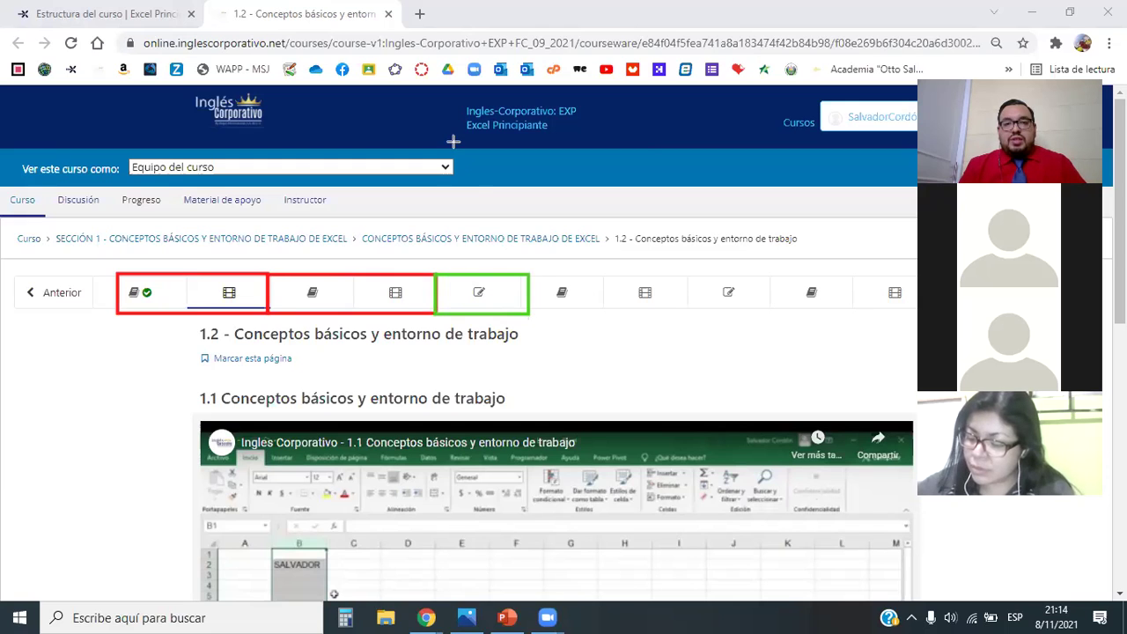
mouse_move(528, 276)
left_mouse_down()
mouse_move(687, 325)
mouse_move(684, 314)
left_mouse_up()
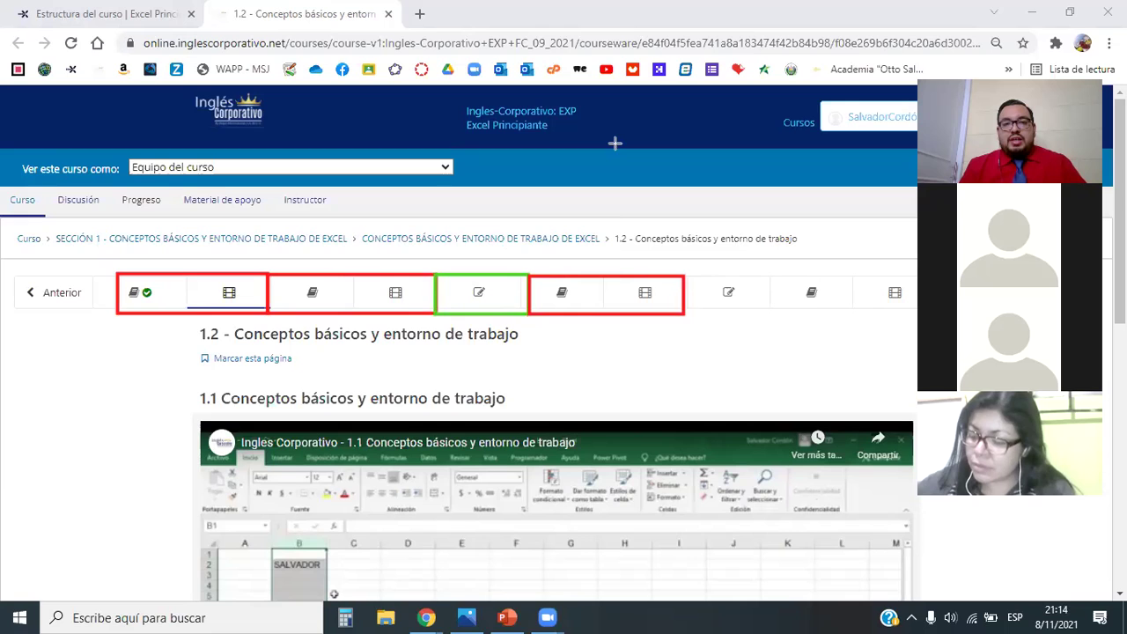
left_click_drag(685, 276, 776, 317)
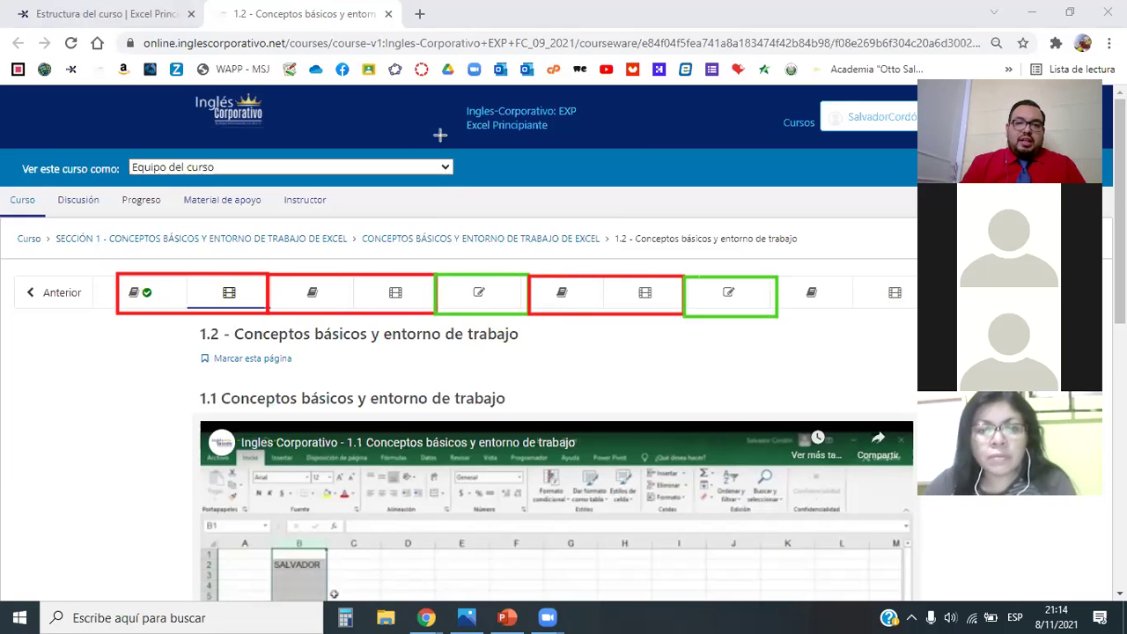
Check off the five boxed unit groups, then box the next pair red and last exercise green
left_click(182, 293)
left_click(355, 294)
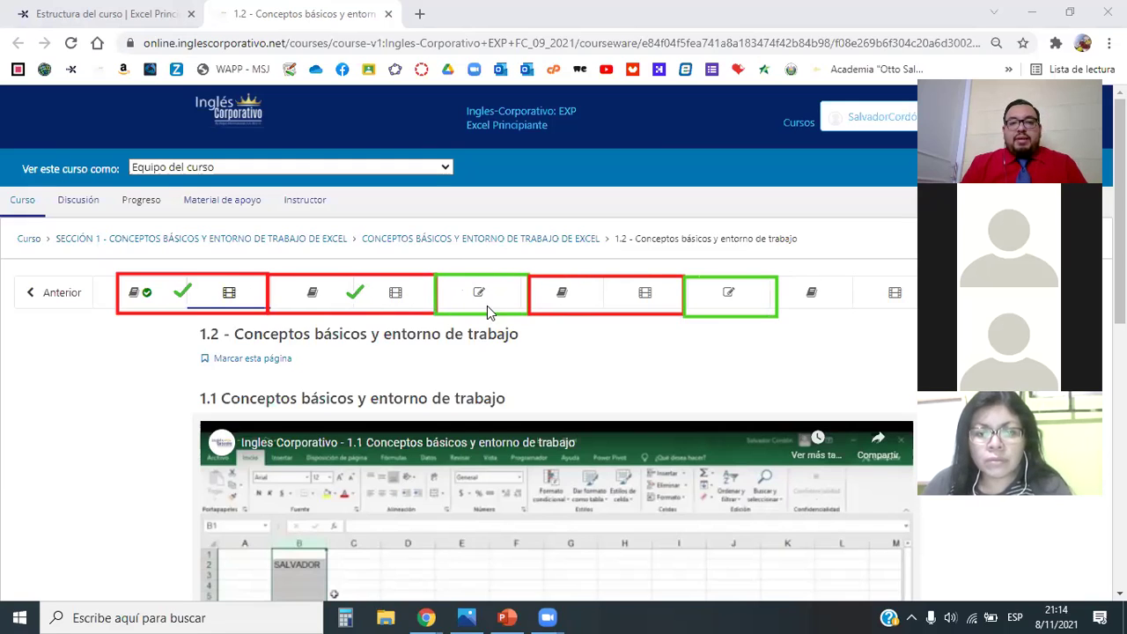
left_click(477, 264)
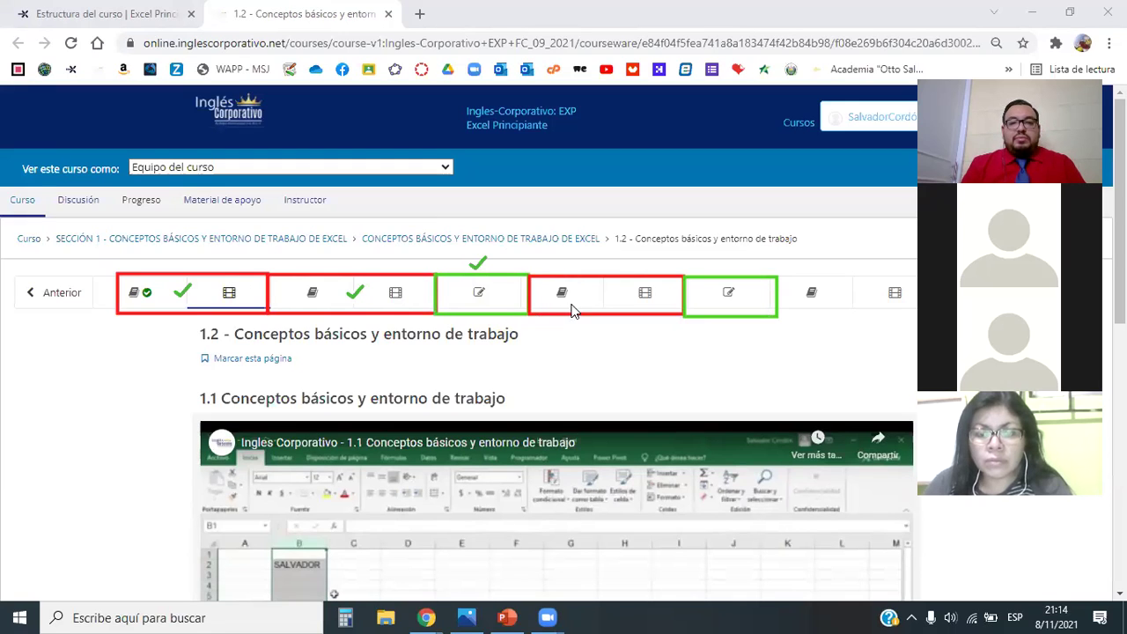
left_click(604, 294)
left_click(731, 268)
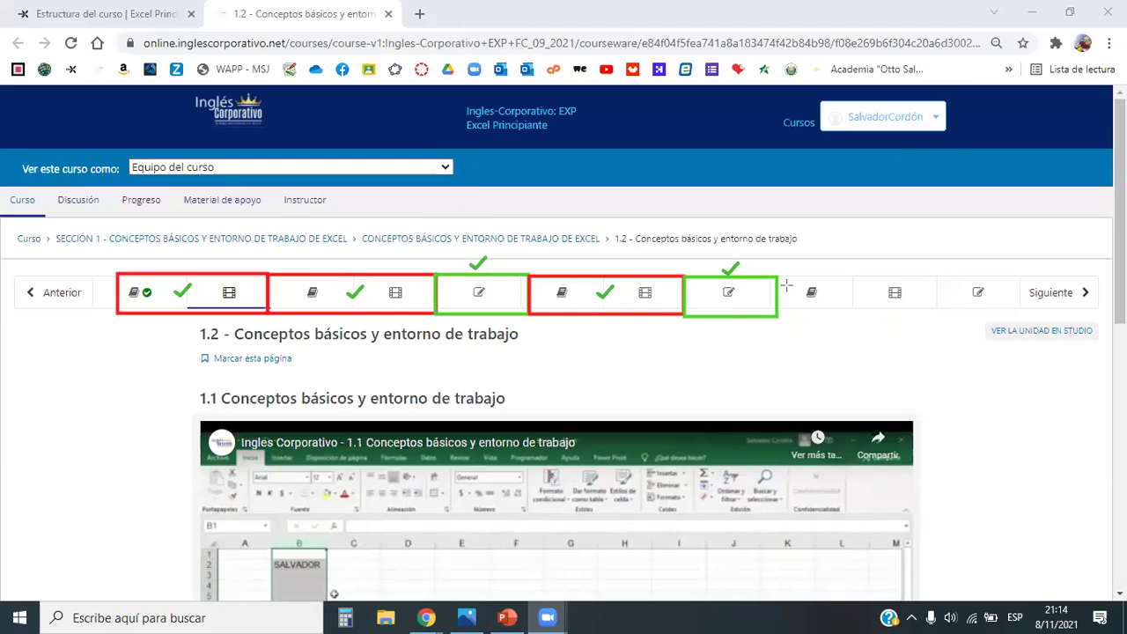
left_click_drag(777, 280, 934, 318)
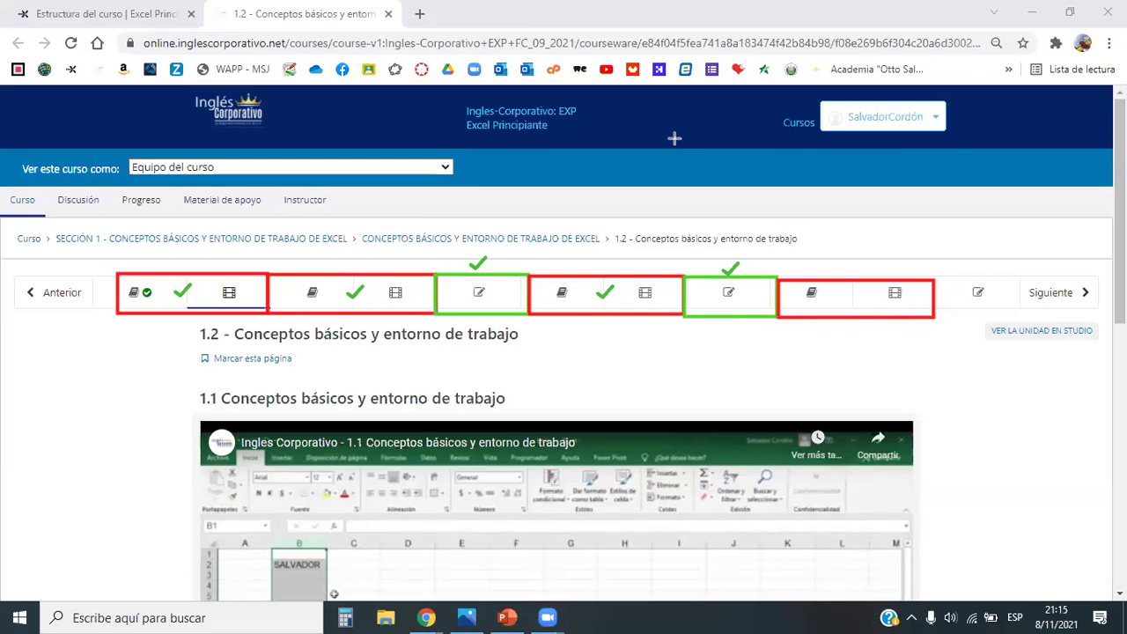
left_click_drag(932, 274, 1021, 319)
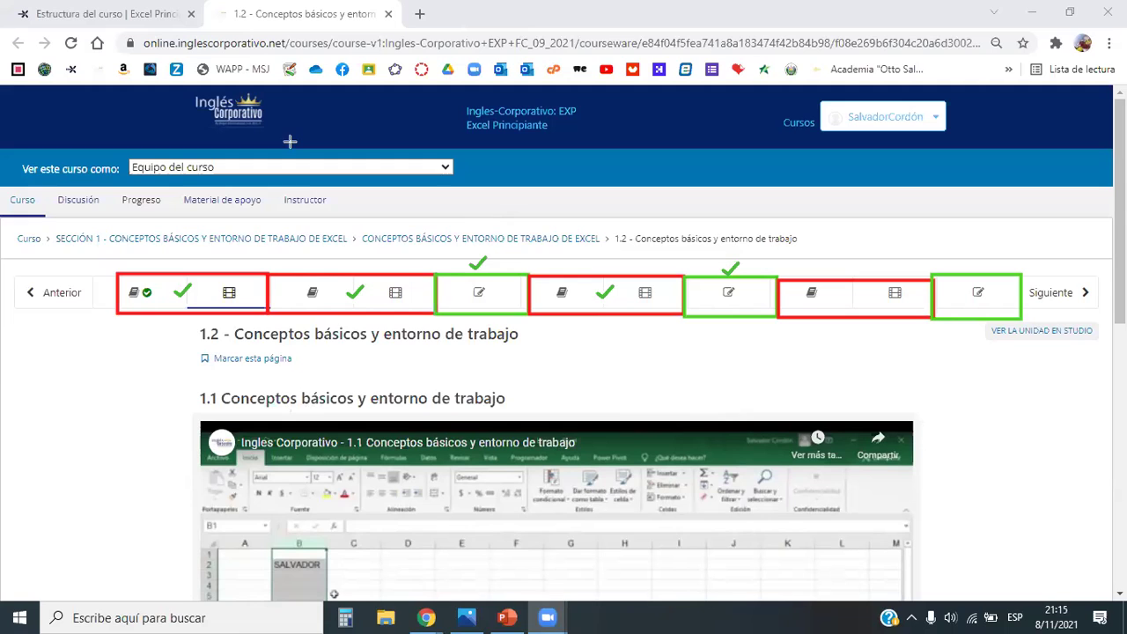
left_click(1061, 614)
left_click(901, 251)
left_click(1028, 248)
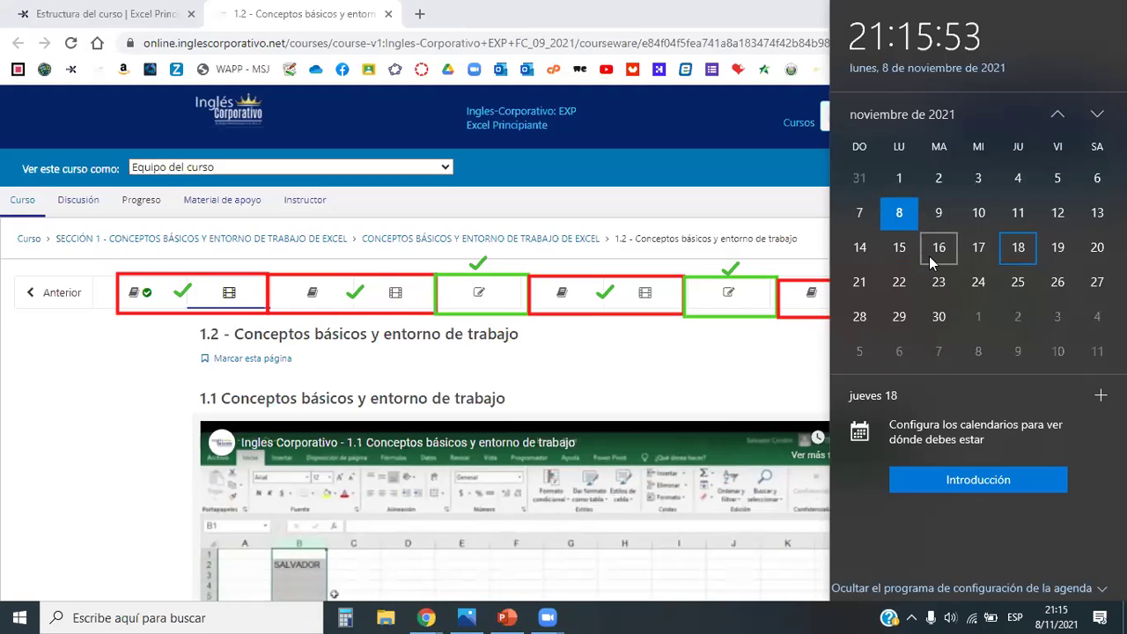
left_click(1057, 247)
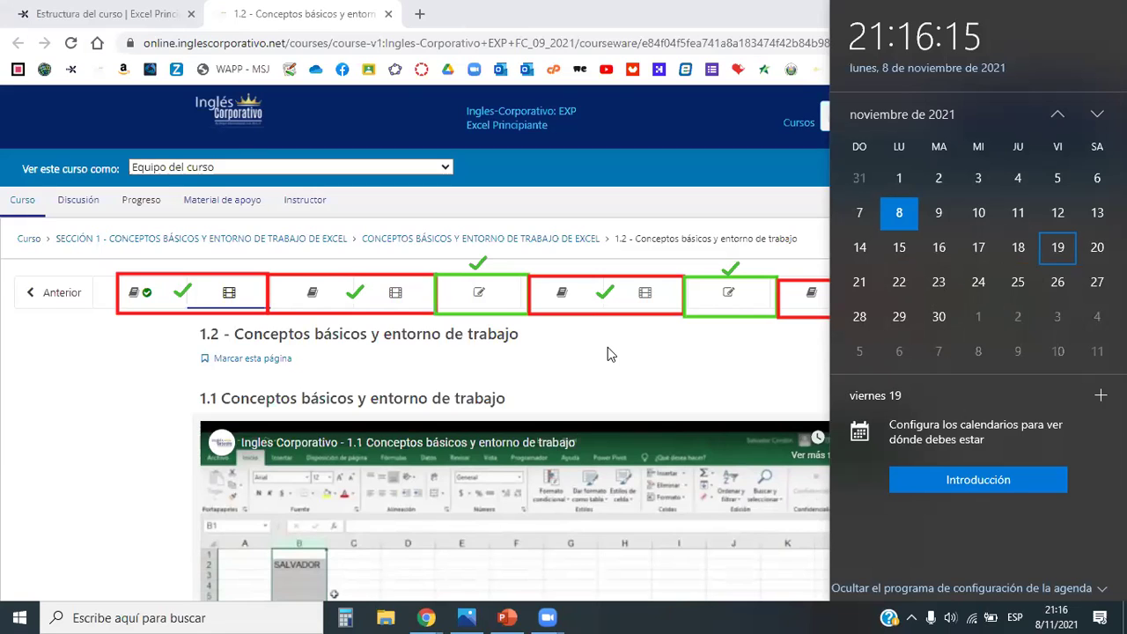
left_click(607, 346)
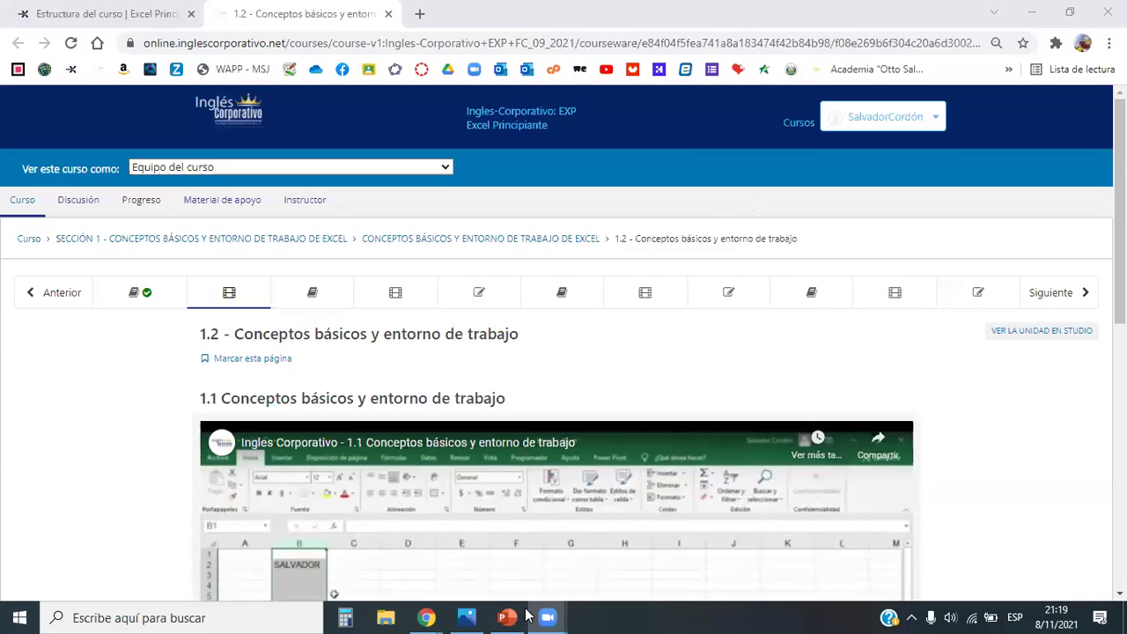
Go to lesson 1.1 Objetivo de la lección and scroll to its 'Ventana de Excel' section
left_click(135, 297)
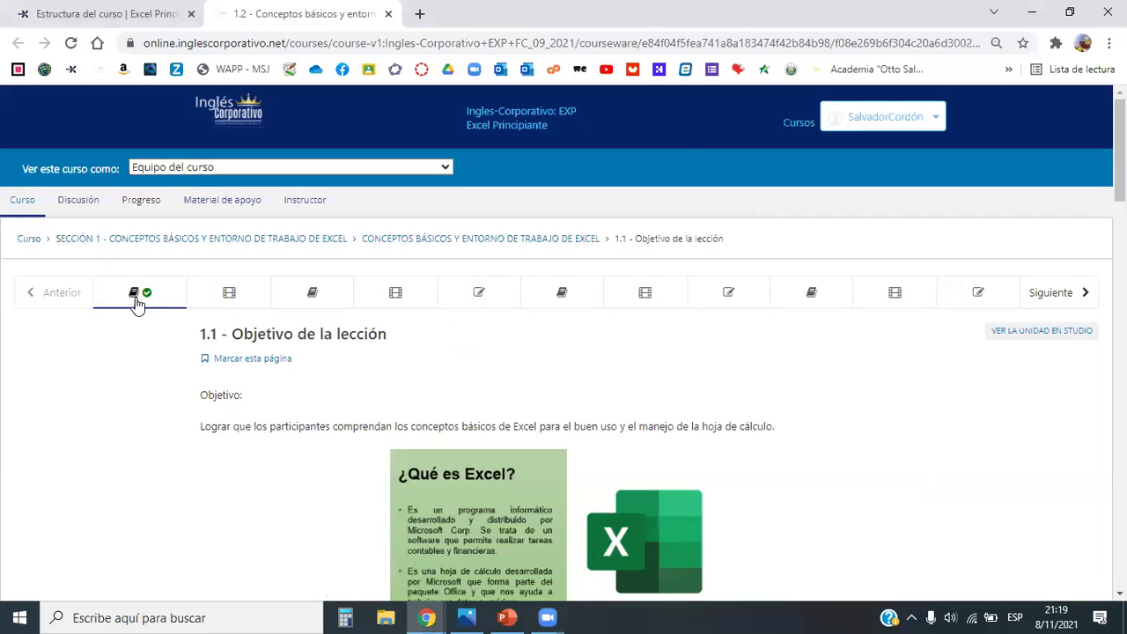
scroll(556, 317, "down", 3)
scroll(581, 281, "up", 1, "ctrl")
scroll(581, 281, "up", 1, "ctrl")
scroll(581, 281, "up", 1, "ctrl")
scroll(581, 280, "up", 1, "ctrl")
scroll(581, 288, "up", 3)
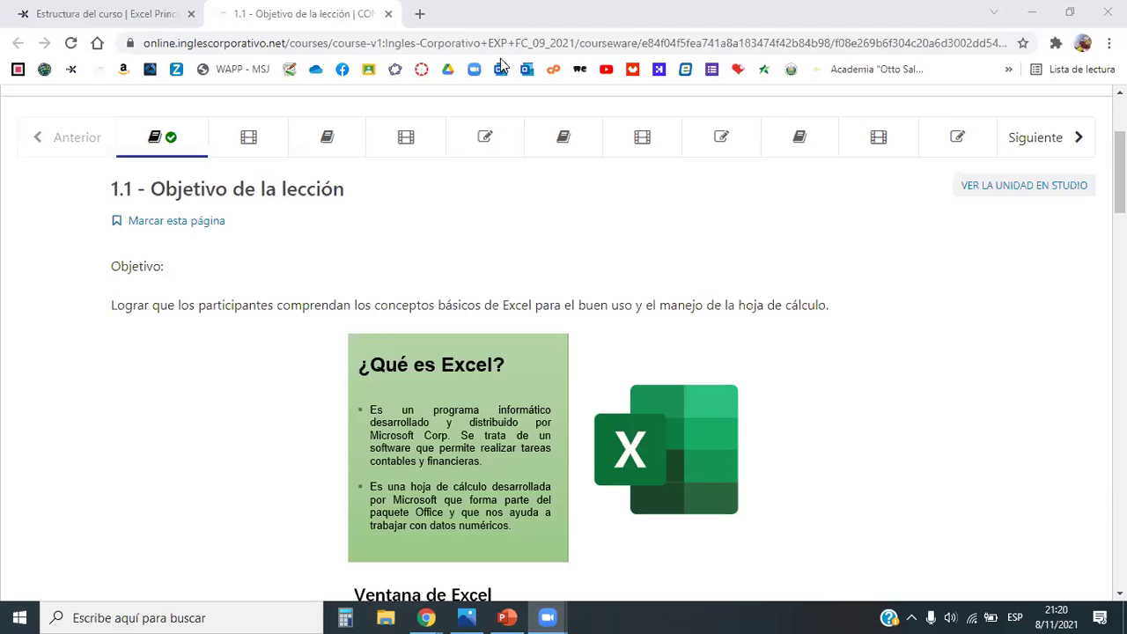
scroll(415, 267, "down", 1)
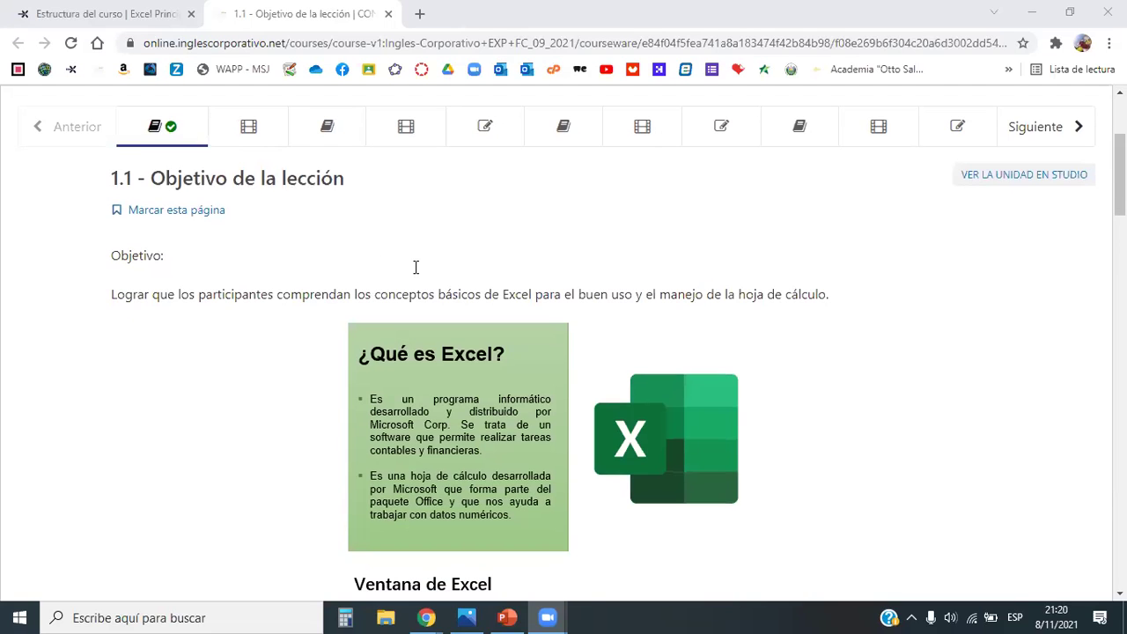
scroll(906, 382, "down", 2)
scroll(908, 384, "up", 1)
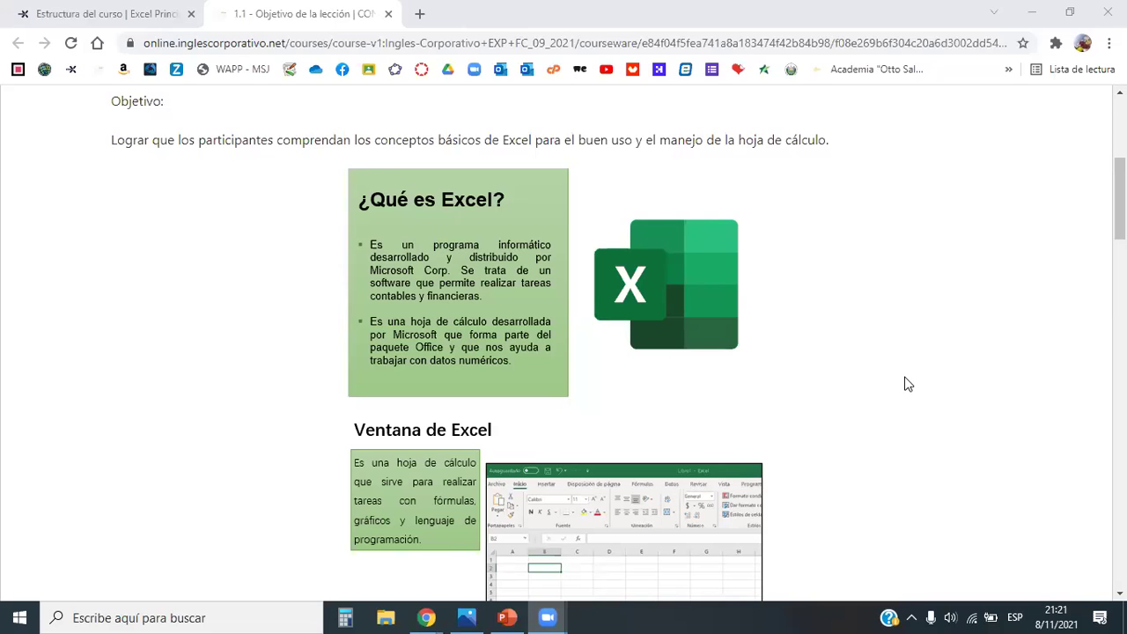
scroll(881, 387, "down", 2)
scroll(841, 396, "down", 1)
scroll(838, 398, "up", 1)
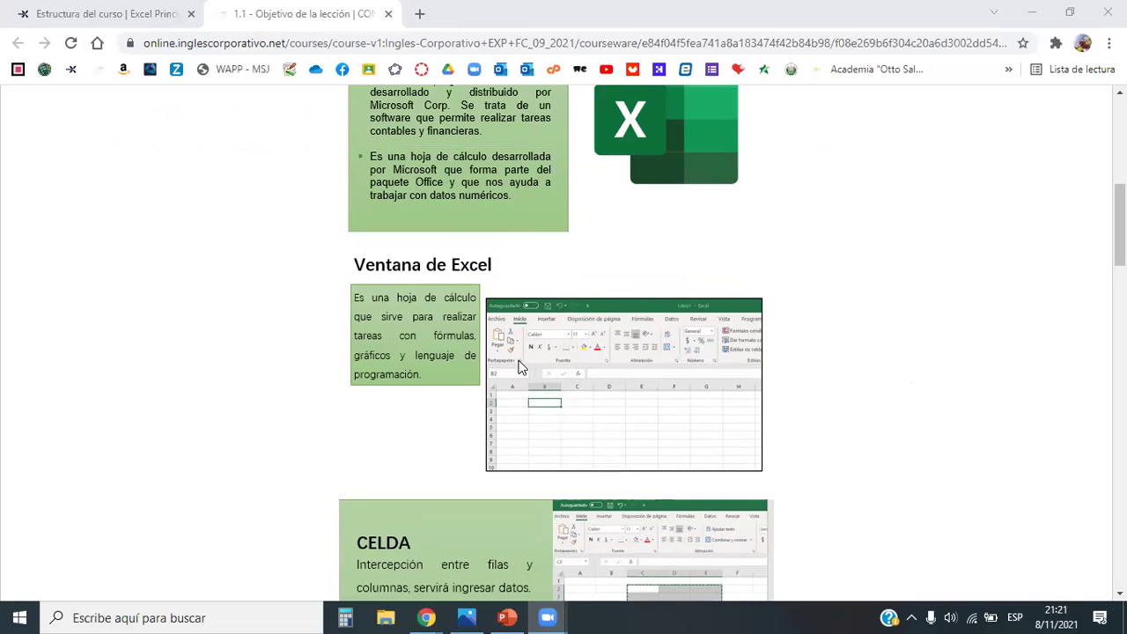
left_click(110, 616)
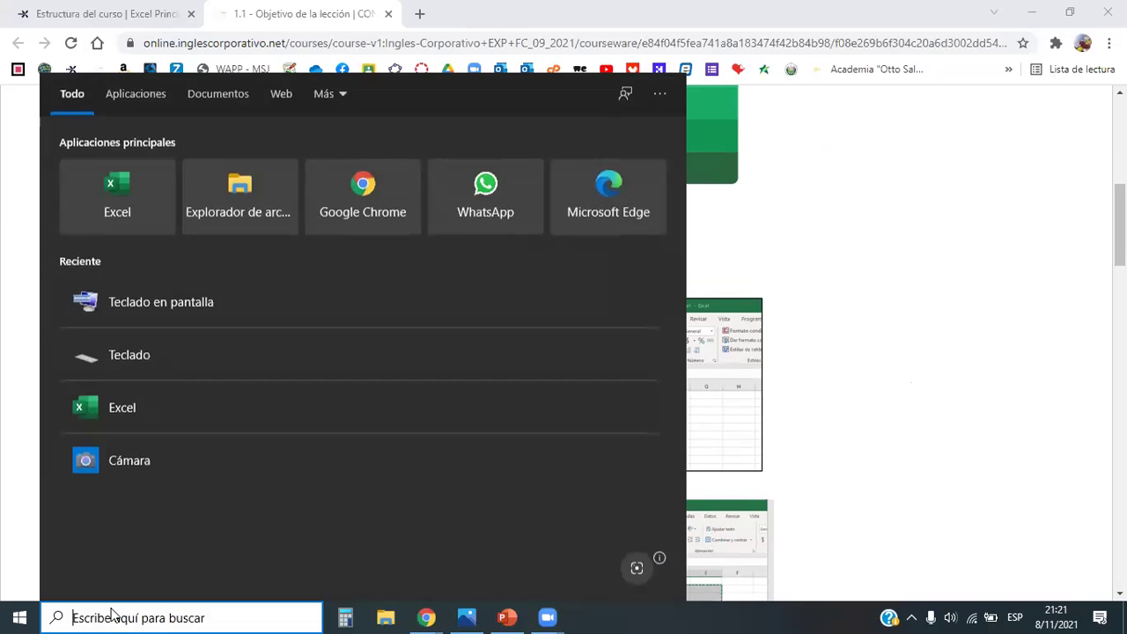
left_click(919, 267)
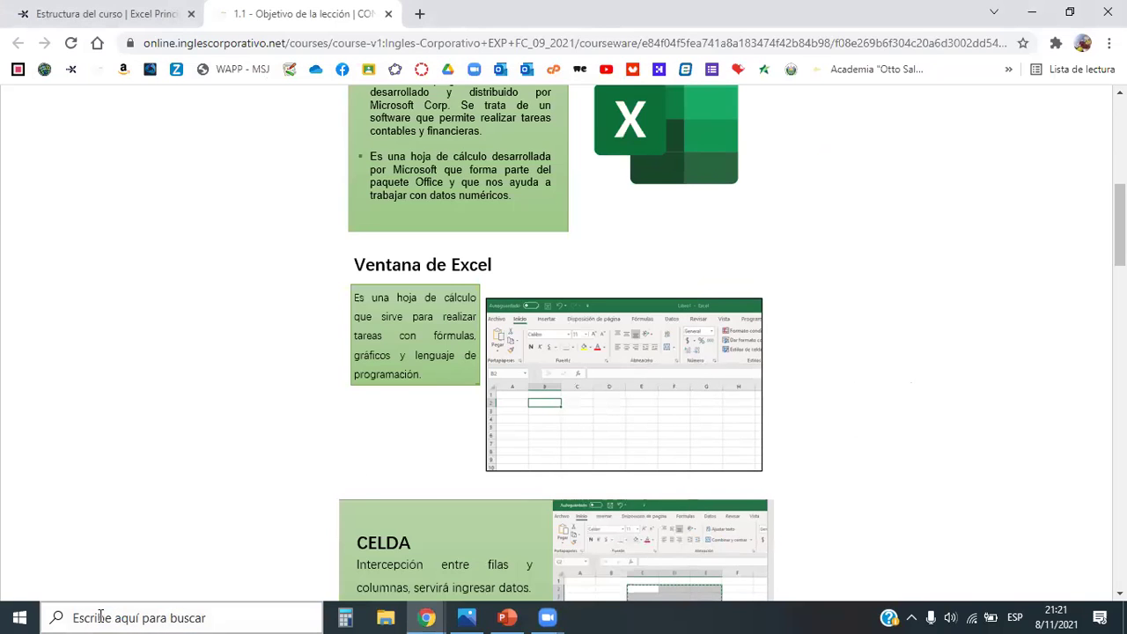
left_click(103, 616)
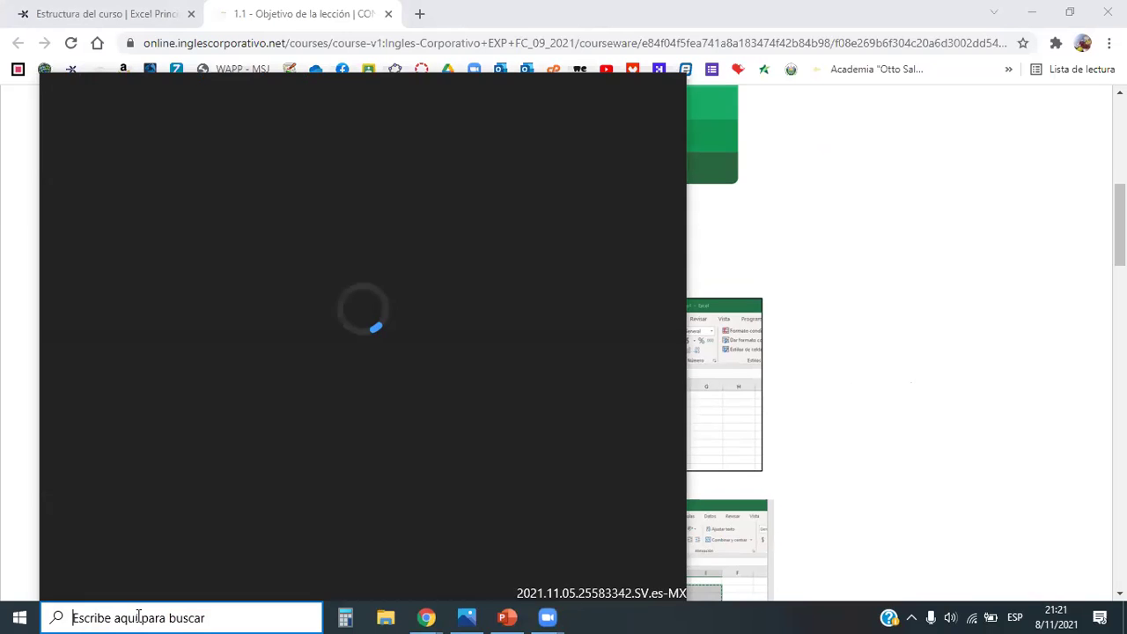
type("excel")
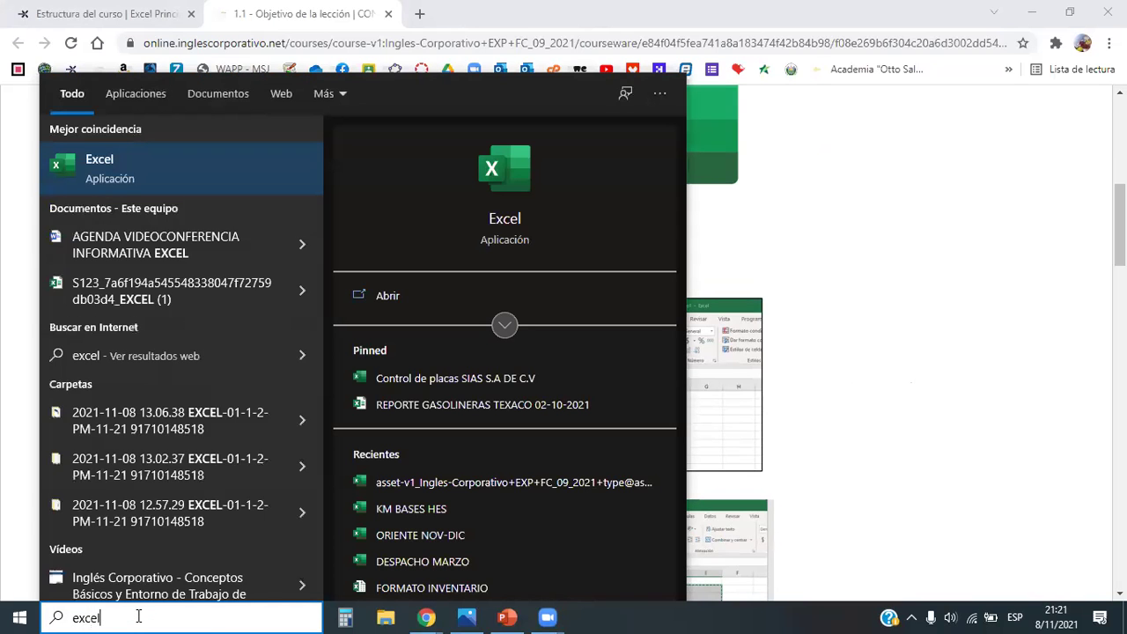
left_click(104, 160)
left_click(730, 212)
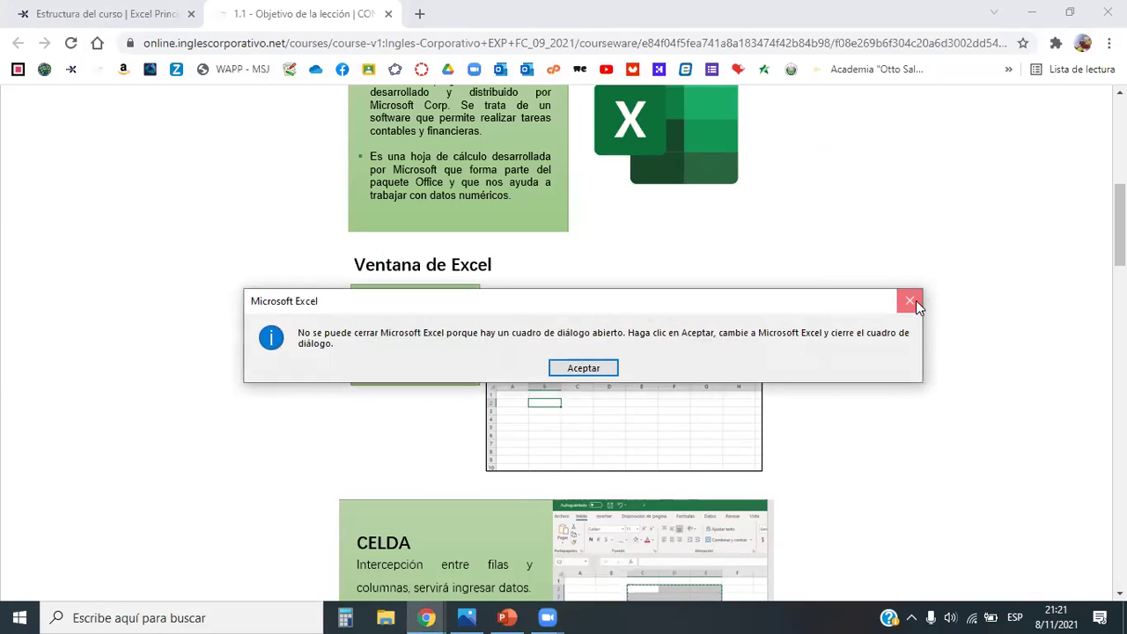
left_click(911, 301)
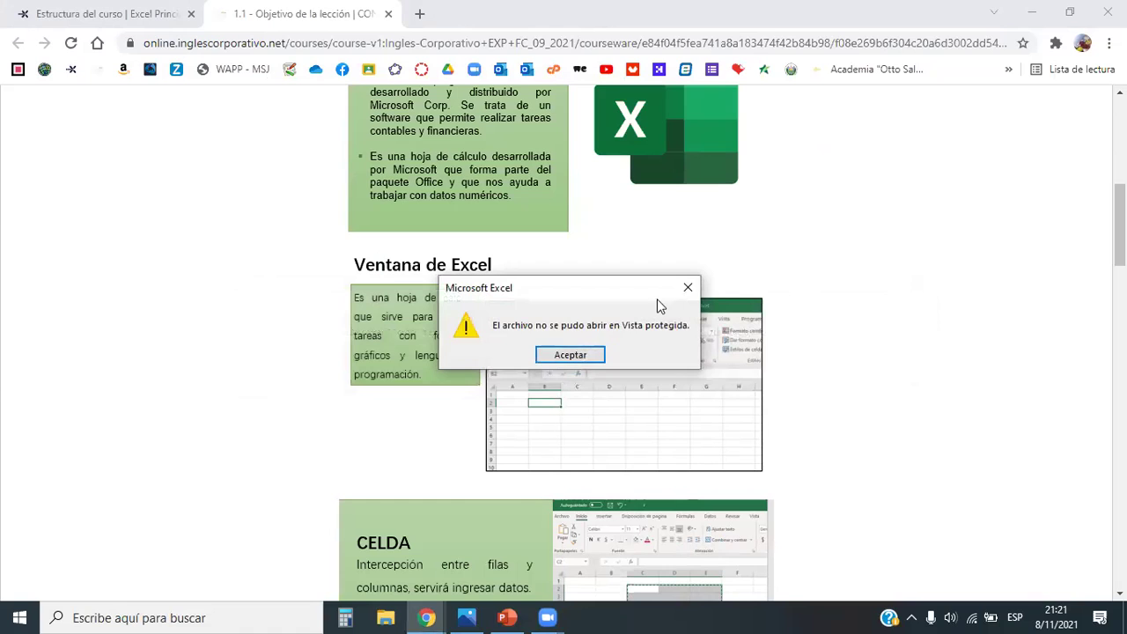
left_click(685, 289)
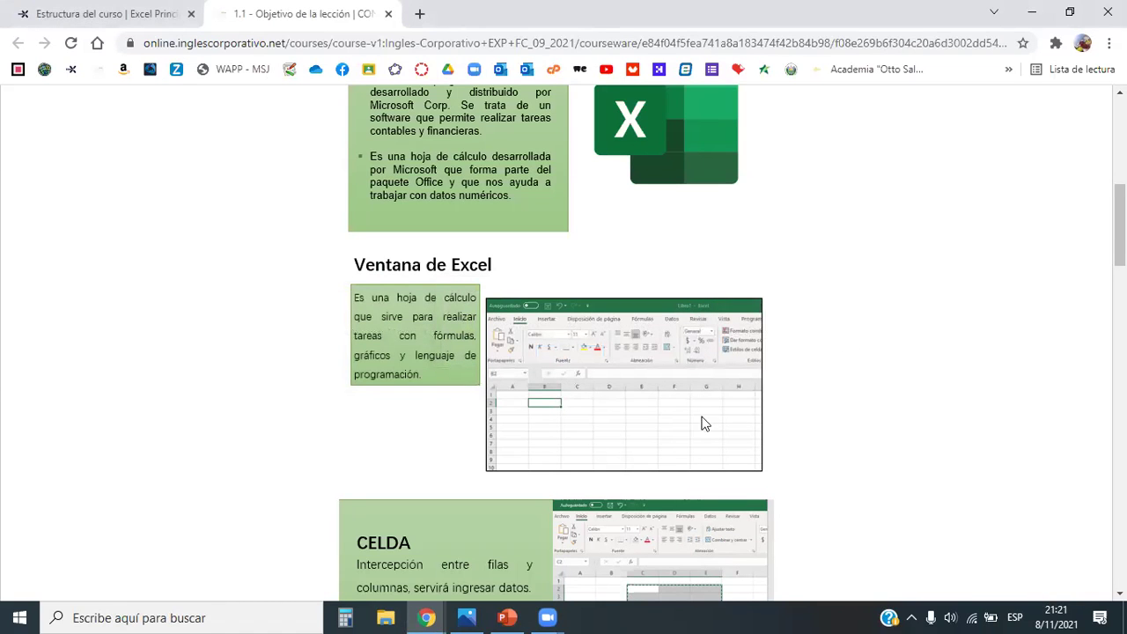
left_click(20, 617)
scroll(127, 412, "down", 5)
scroll(126, 412, "down", 3)
scroll(127, 414, "up", 2)
scroll(118, 430, "down", 1)
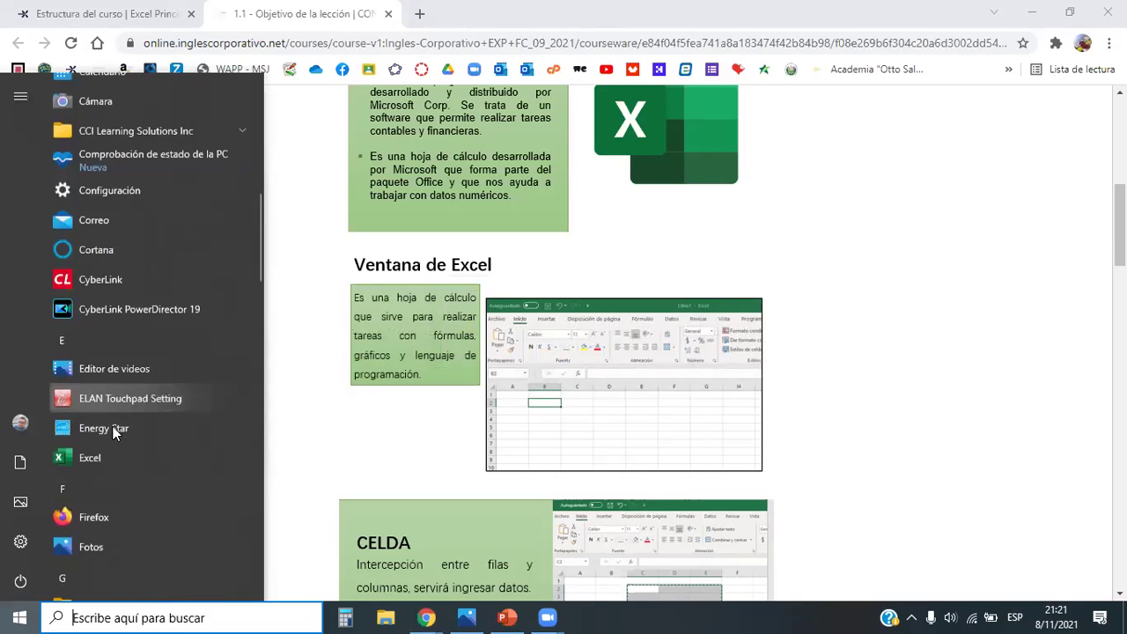
left_click(908, 214)
scroll(88, 382, "up", 2)
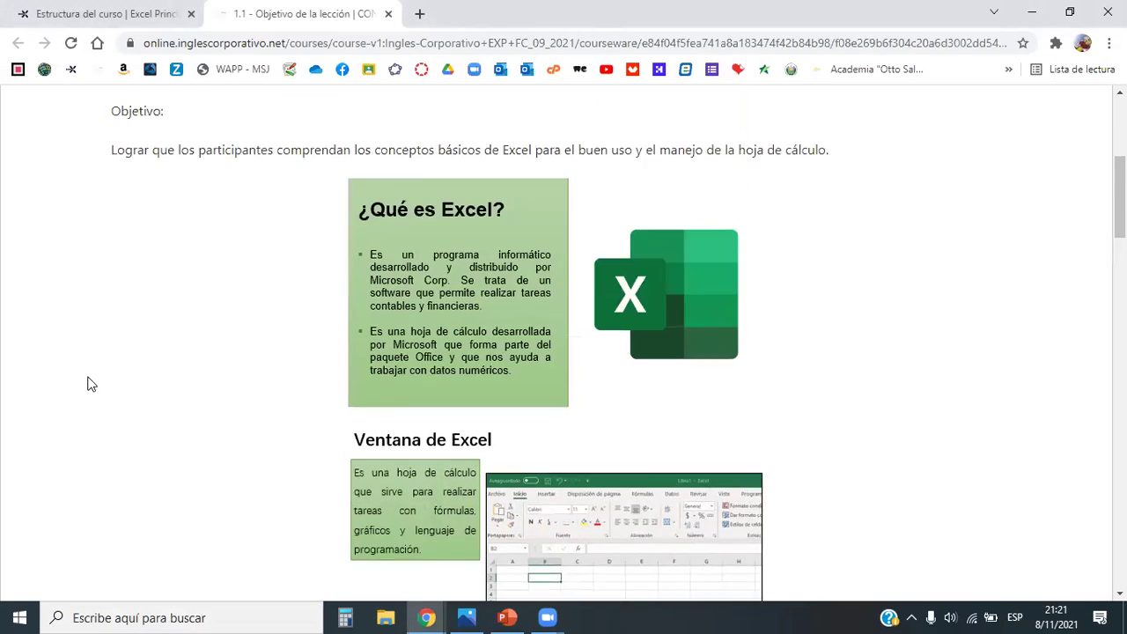
scroll(90, 383, "up", 3)
scroll(105, 391, "down", 2)
scroll(127, 399, "down", 4)
scroll(127, 399, "down", 1)
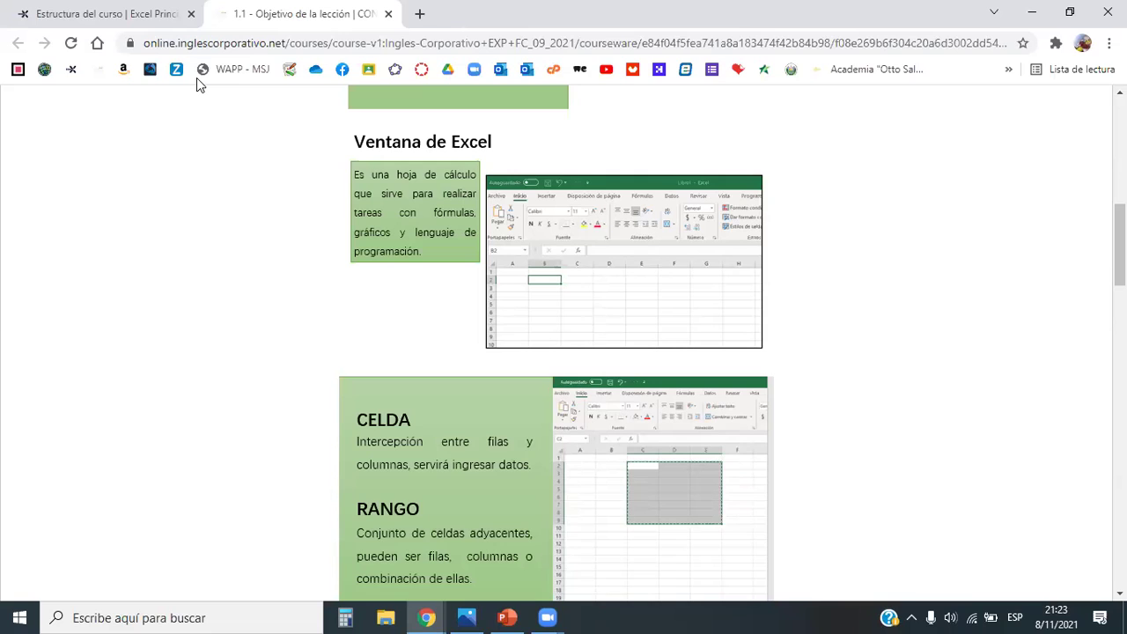
Launch Excel by submitting 'excel' in the Win+R Run dialog
key("super+r")
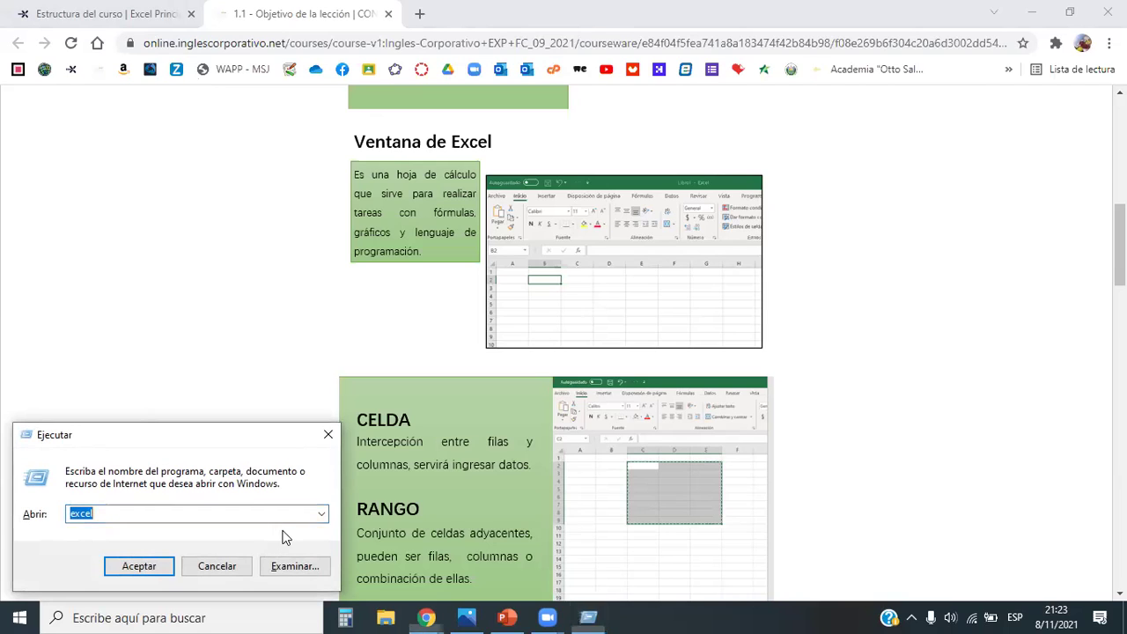
left_click_drag(222, 448, 598, 123)
left_click(495, 186)
double_click(496, 190)
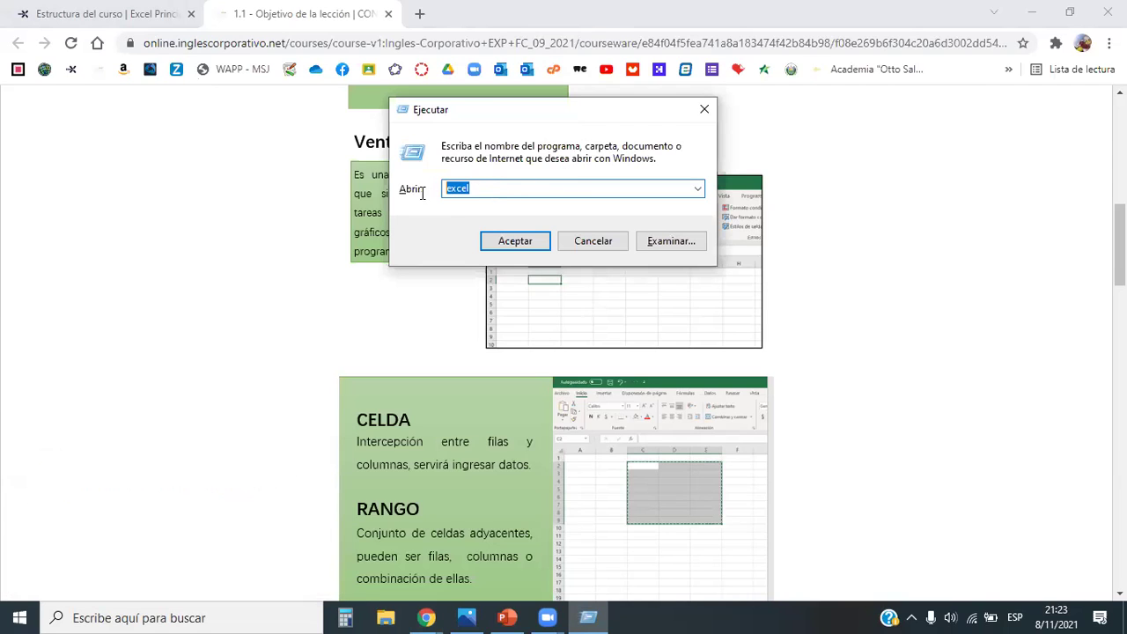
left_click(510, 240)
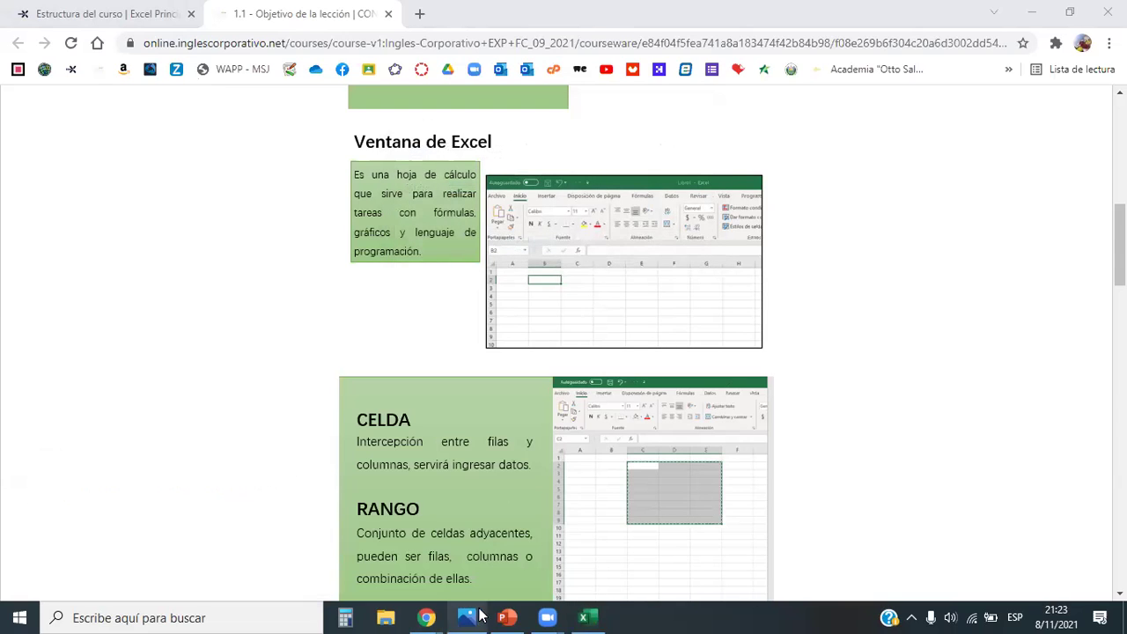
Bring up Excel's start screen, then move, maximize, restore and minimize its window over the course page
left_click(587, 616)
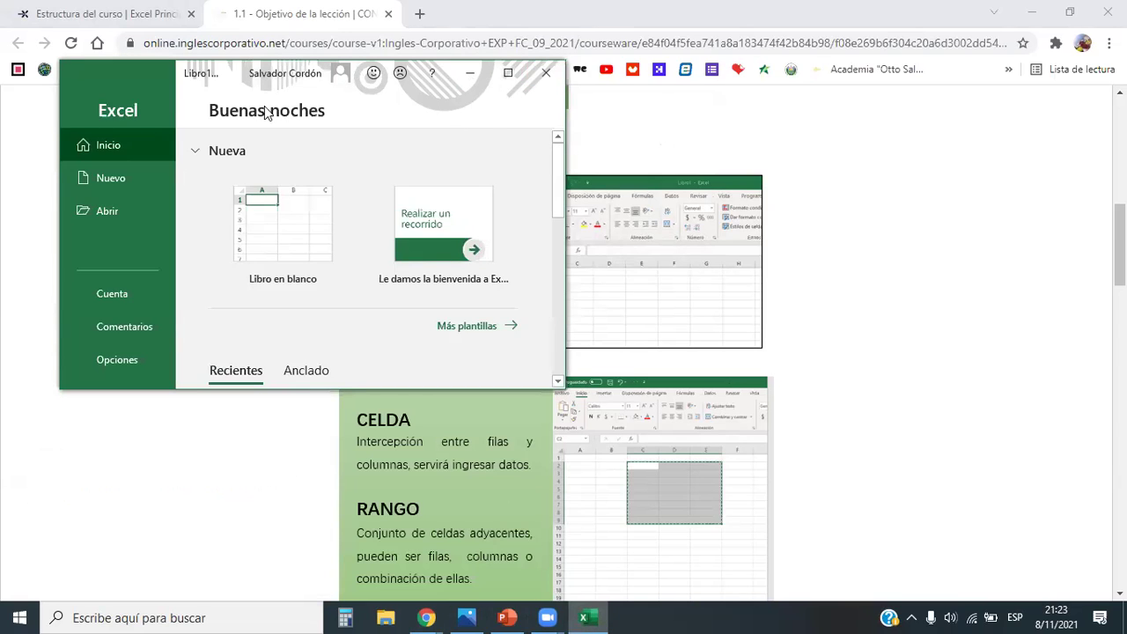
left_click_drag(224, 78, 452, 154)
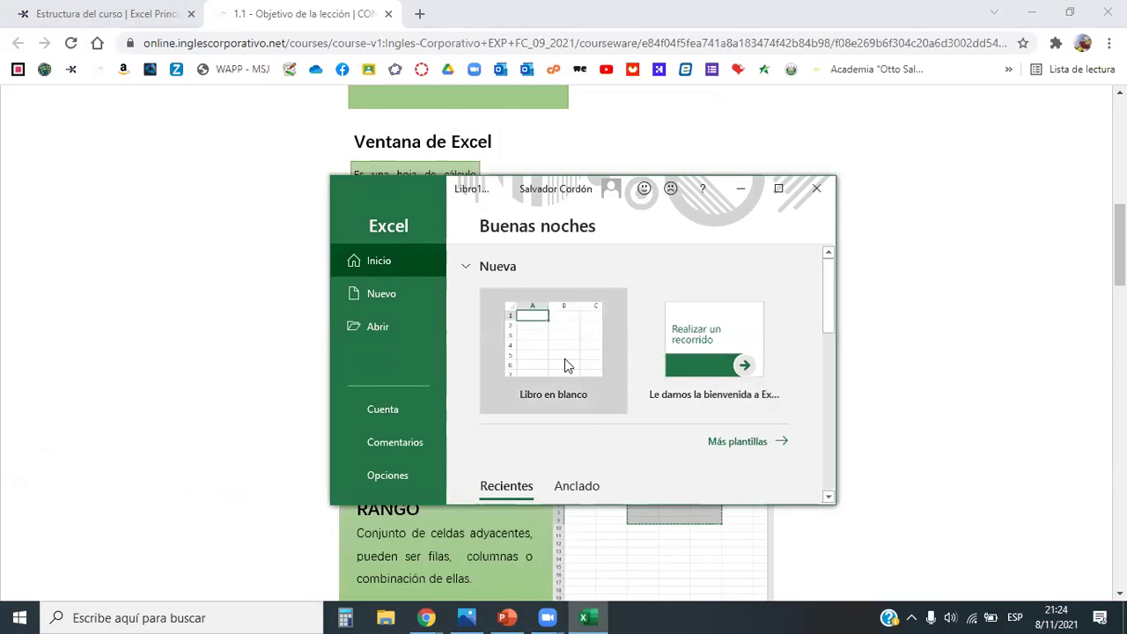
left_click_drag(493, 185, 420, 116)
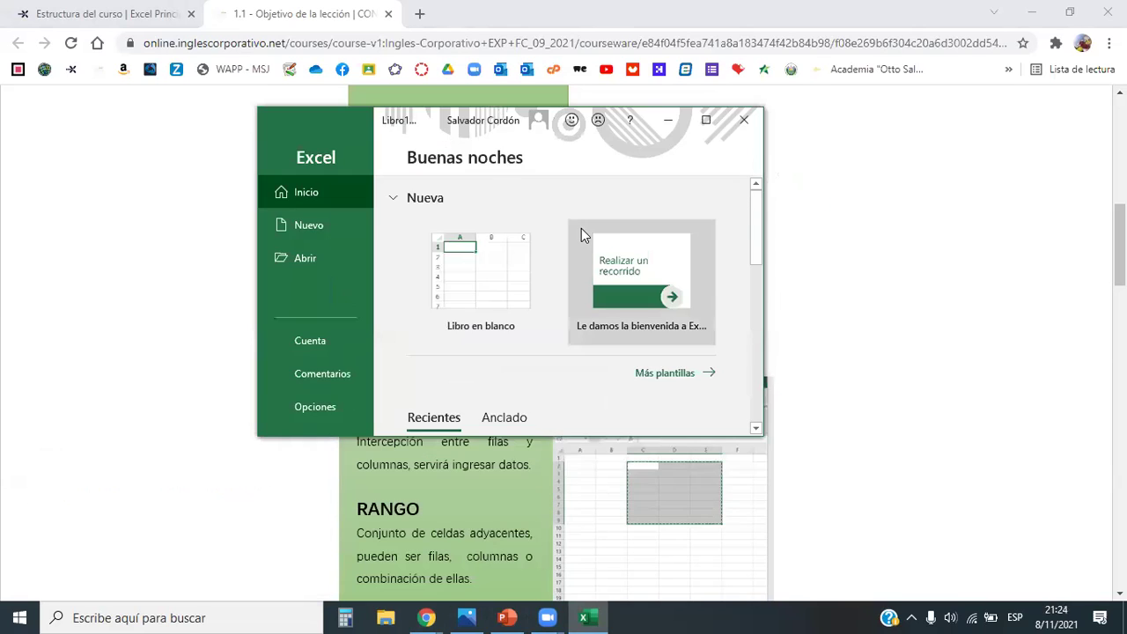
left_click(706, 123)
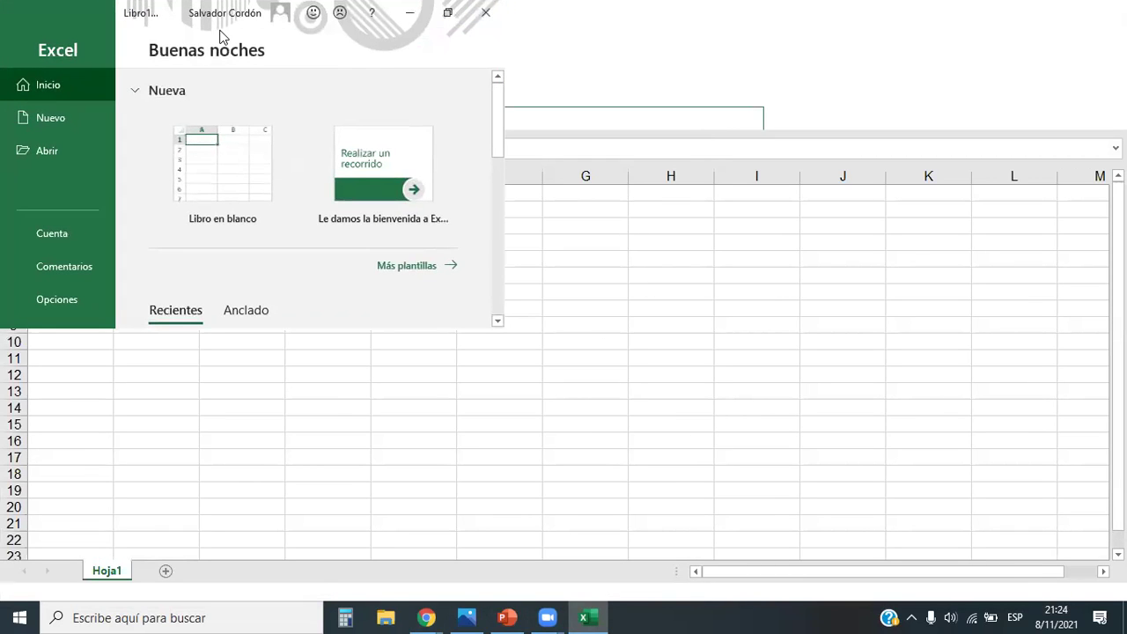
left_click_drag(175, 14, 175, 40)
double_click(176, 39)
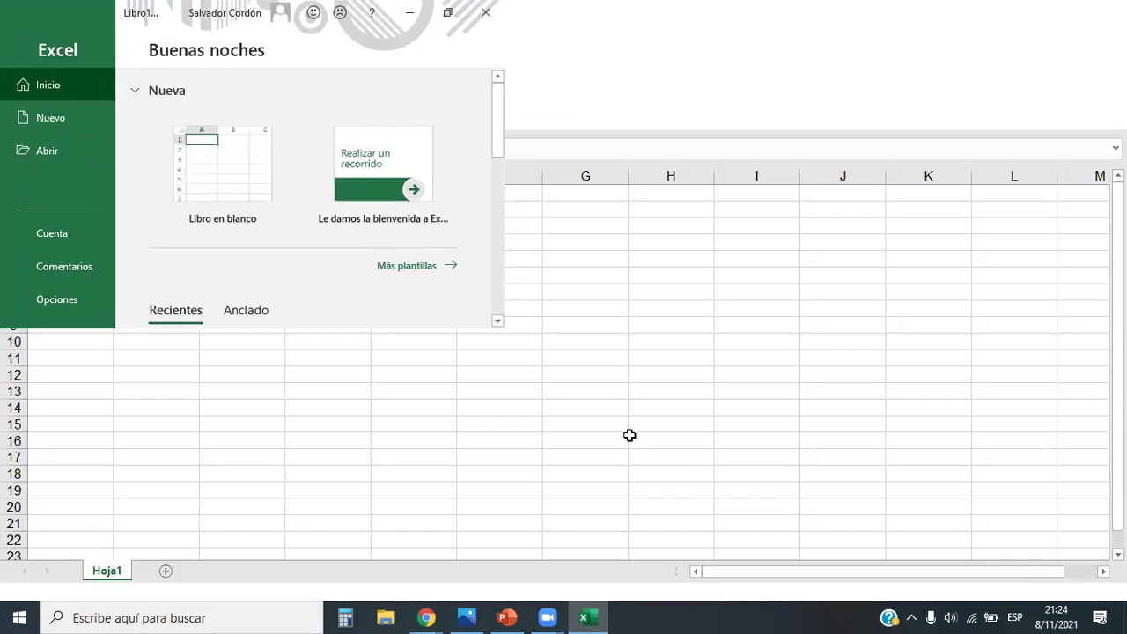
left_click(608, 616)
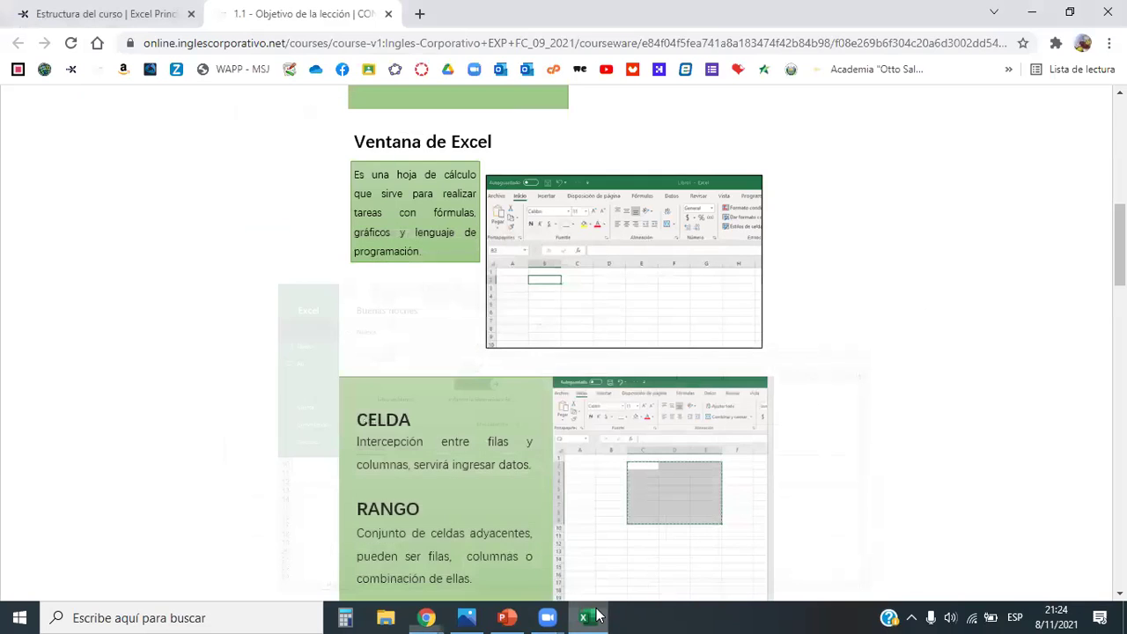
left_click(606, 616)
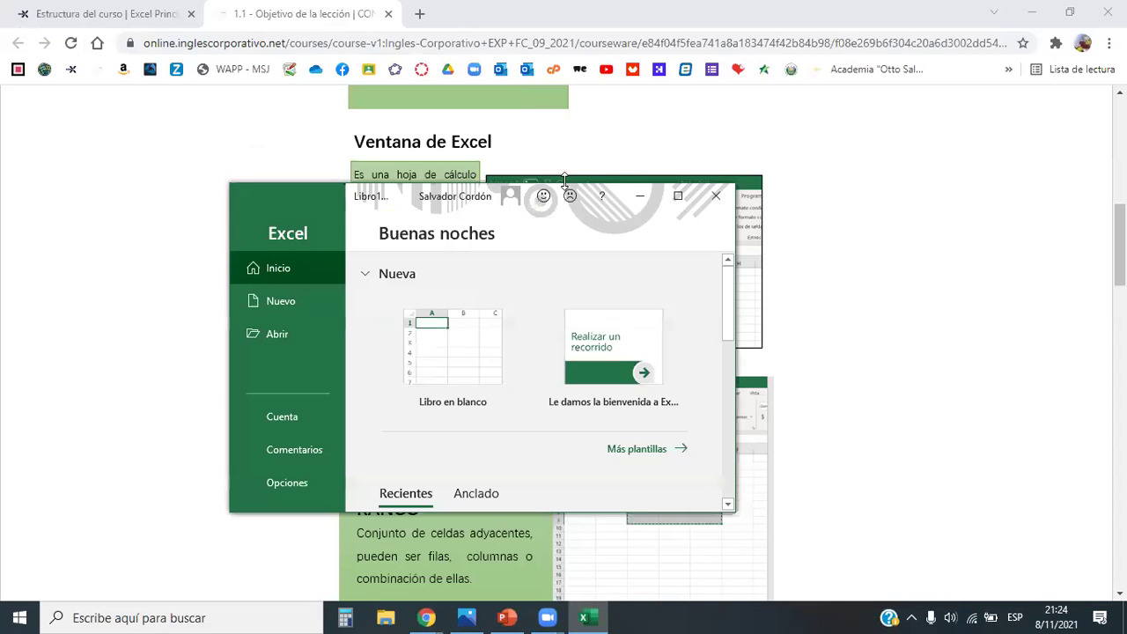
Close Excel without saving Libro1, relaunch it through the Run dialog, and maximize the start window
left_click(718, 194)
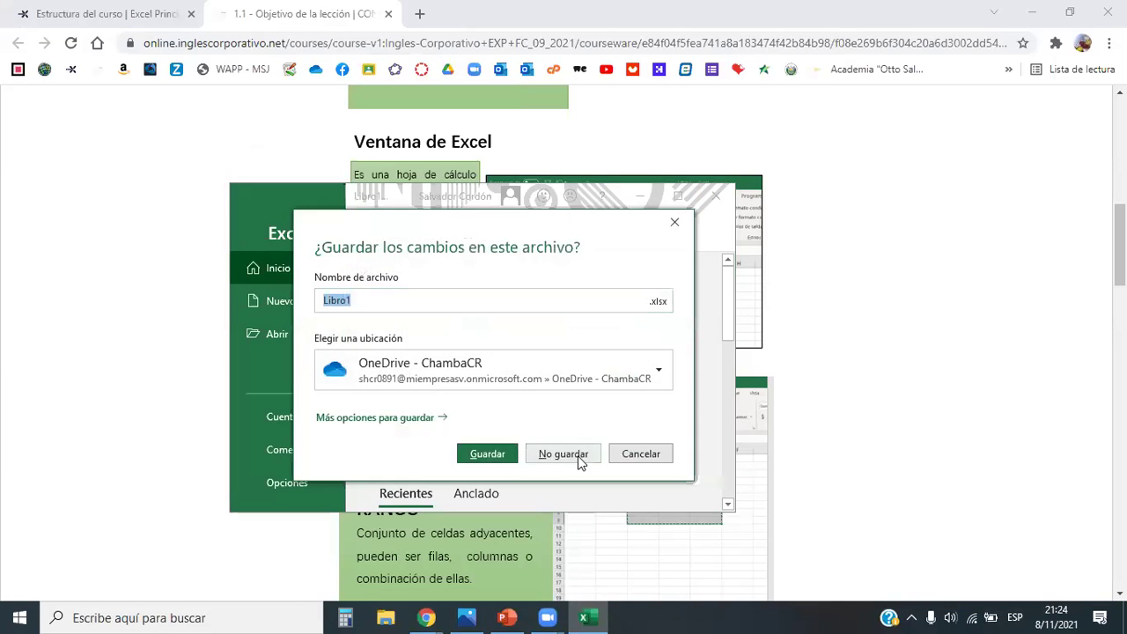
left_click(555, 454)
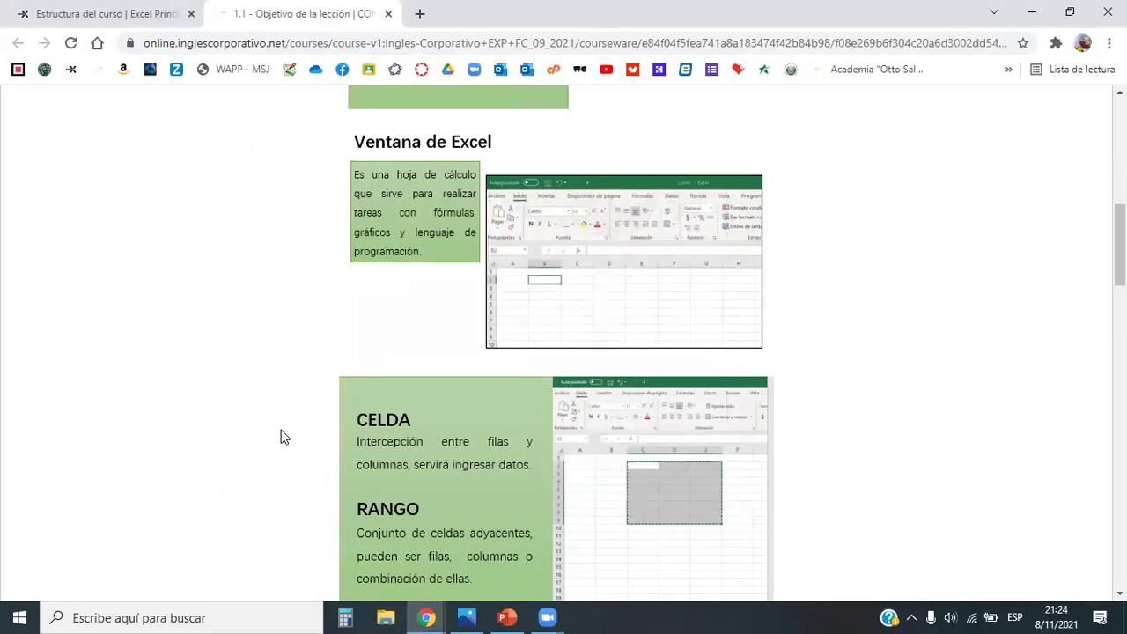
key("super+r")
left_click(144, 566)
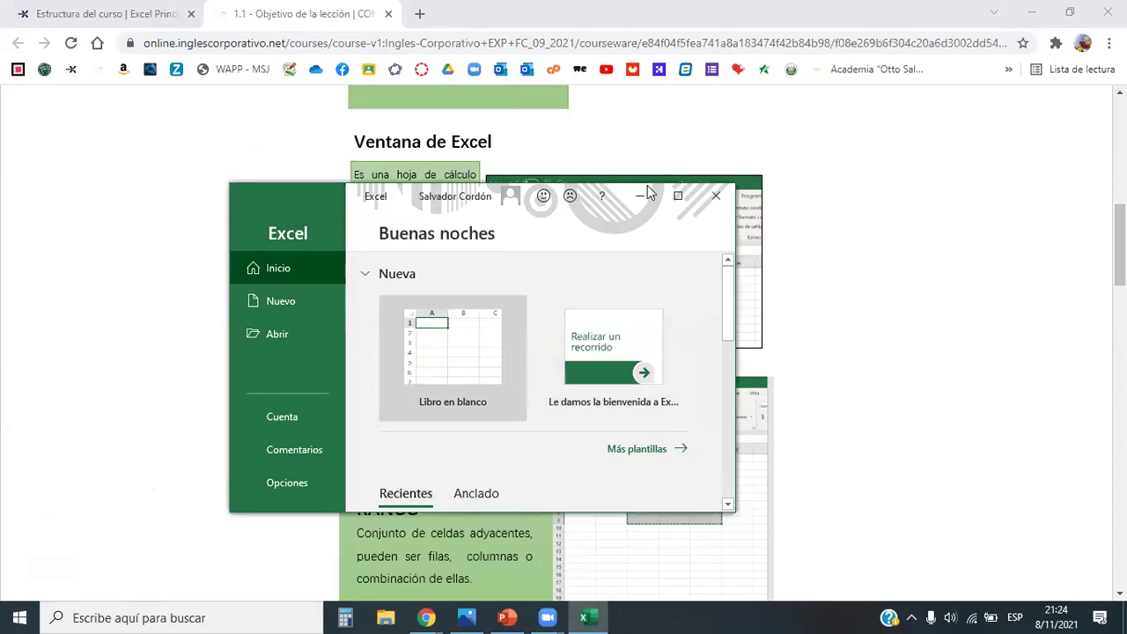
left_click(681, 197)
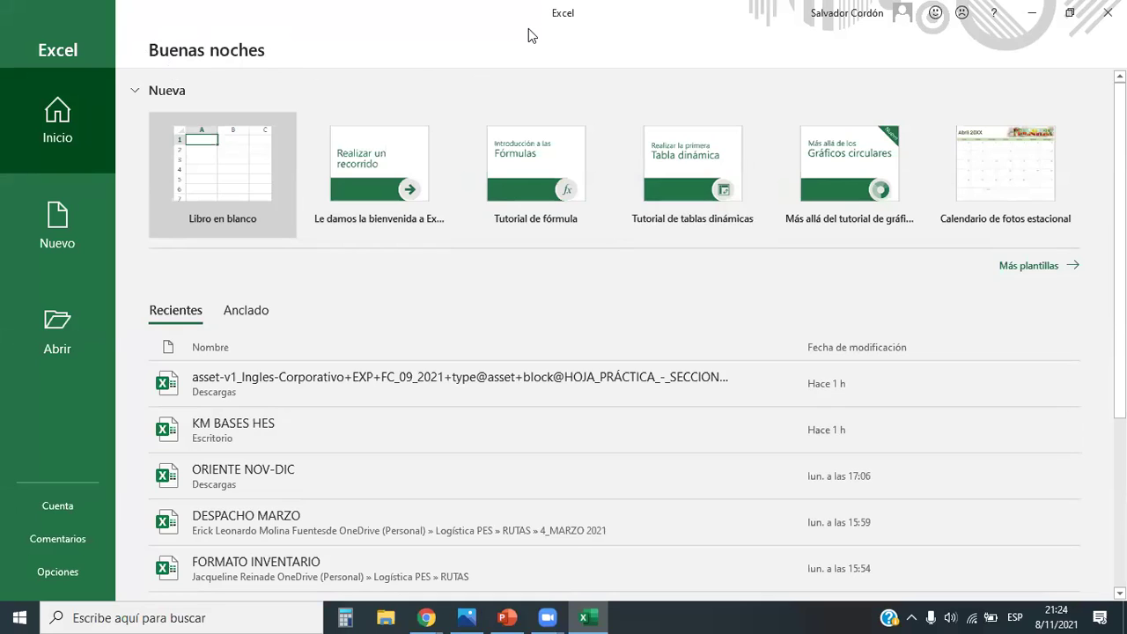
mouse_move(13, 69)
left_mouse_down()
mouse_move(131, 373)
mouse_move(104, 388)
left_mouse_up()
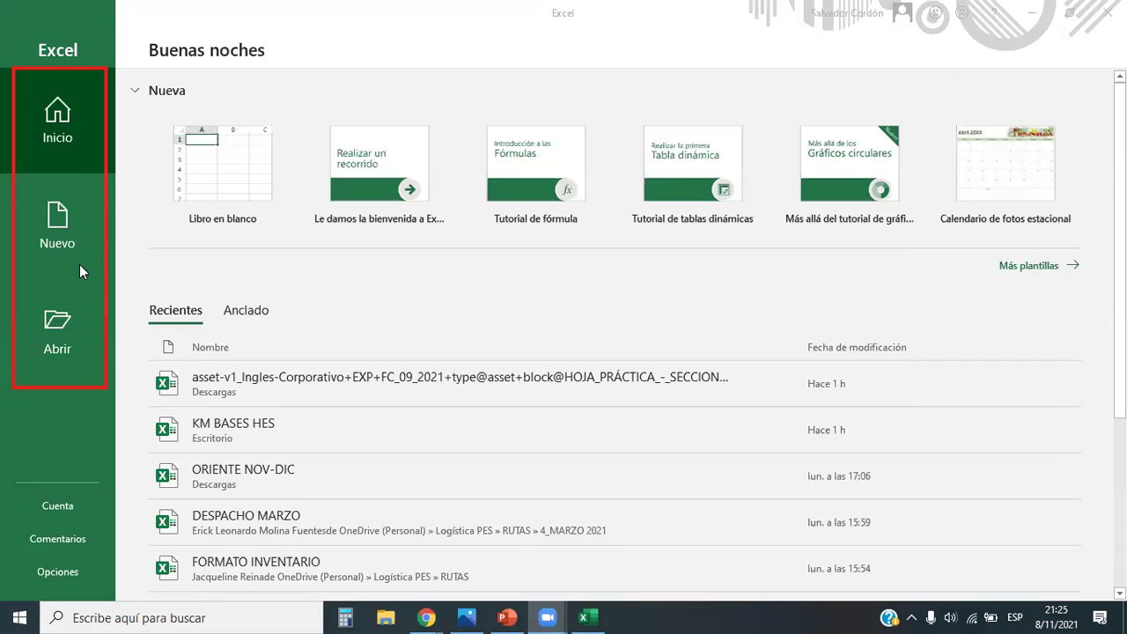
left_click(66, 237)
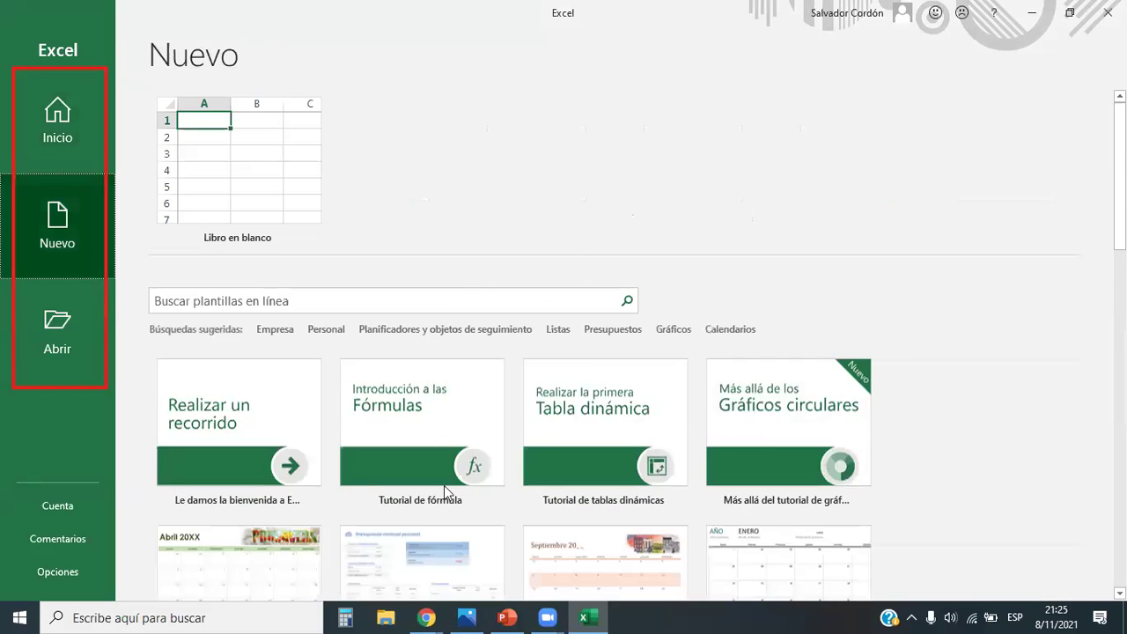
scroll(480, 462, "down", 3)
scroll(480, 462, "up", 3)
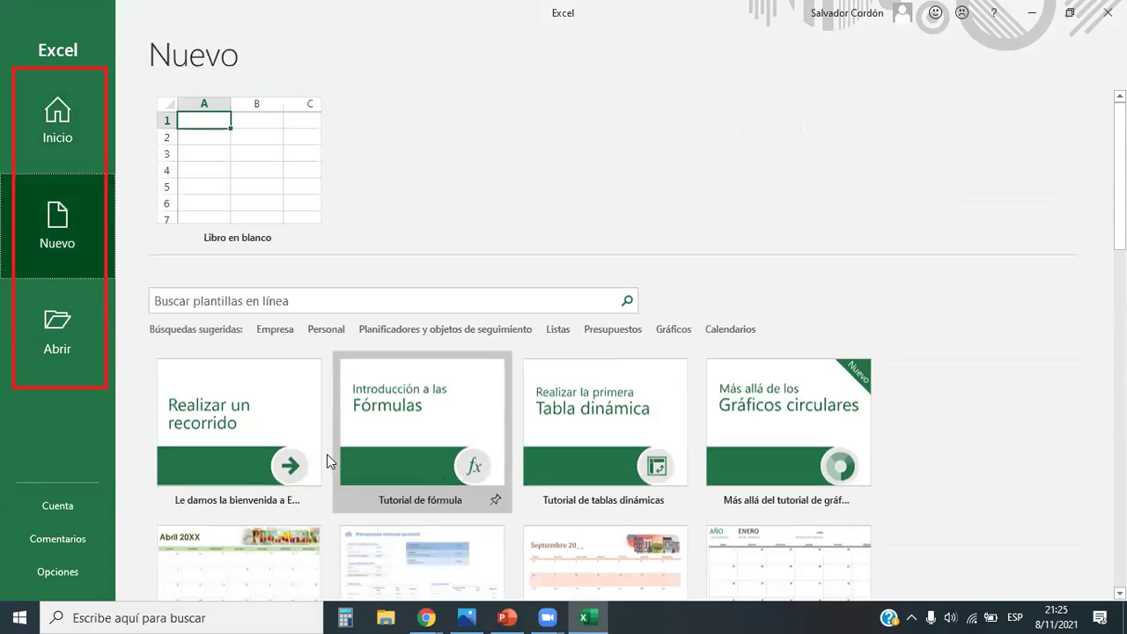
left_click(57, 134)
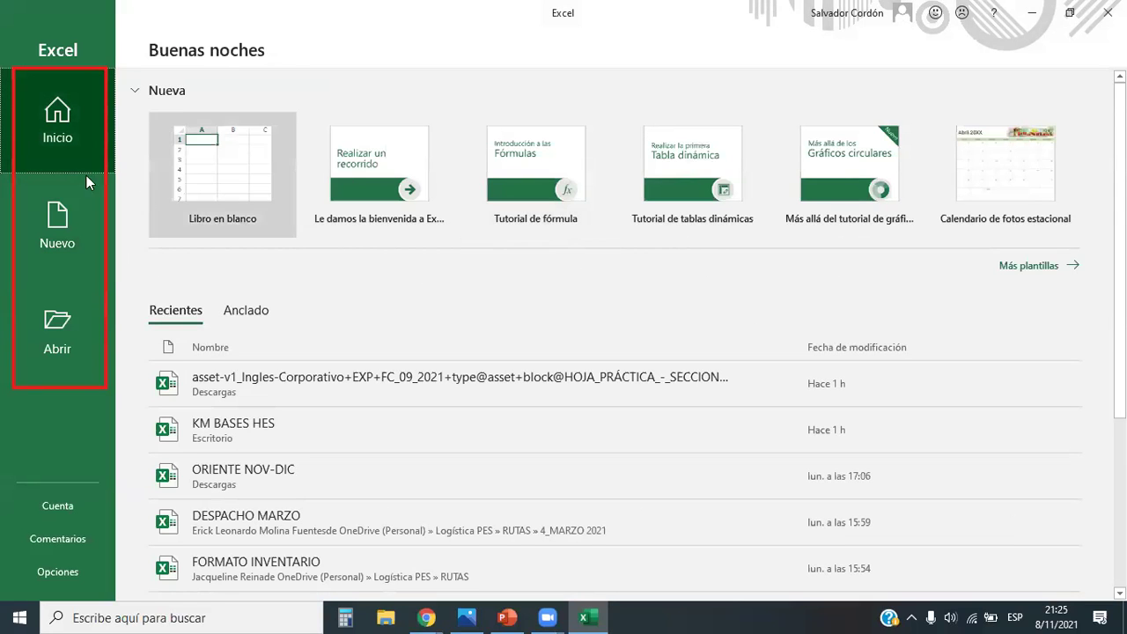
Browse recent workbooks in Abrir, then view Cuenta with the Office Profesional Plus 2016 product details
left_click(62, 344)
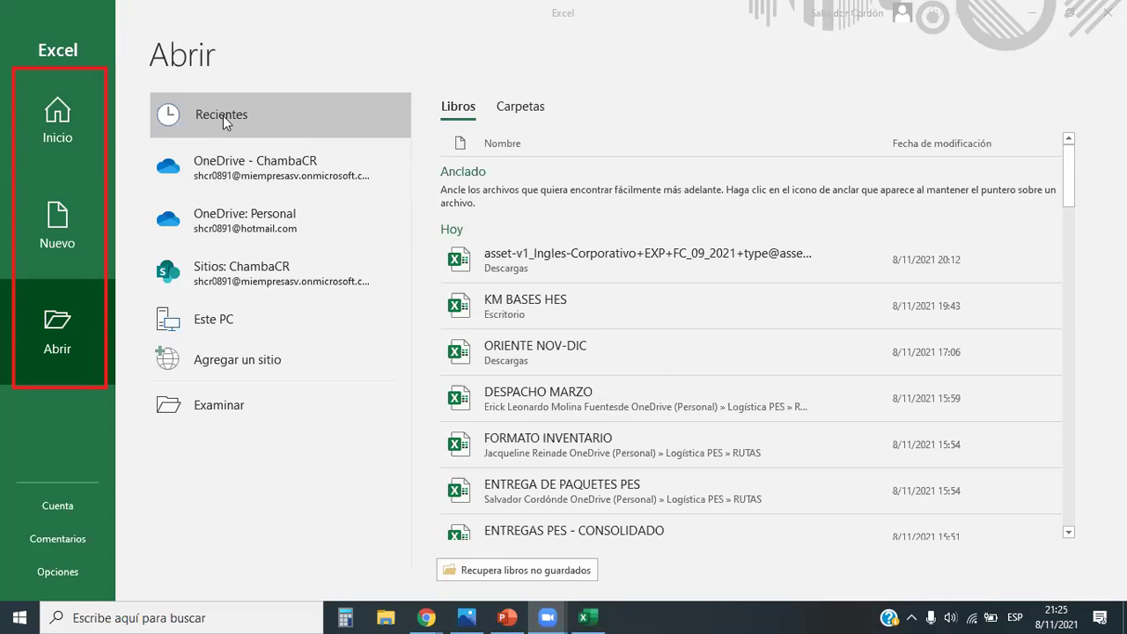
left_click_drag(13, 491, 103, 593)
left_click(58, 504)
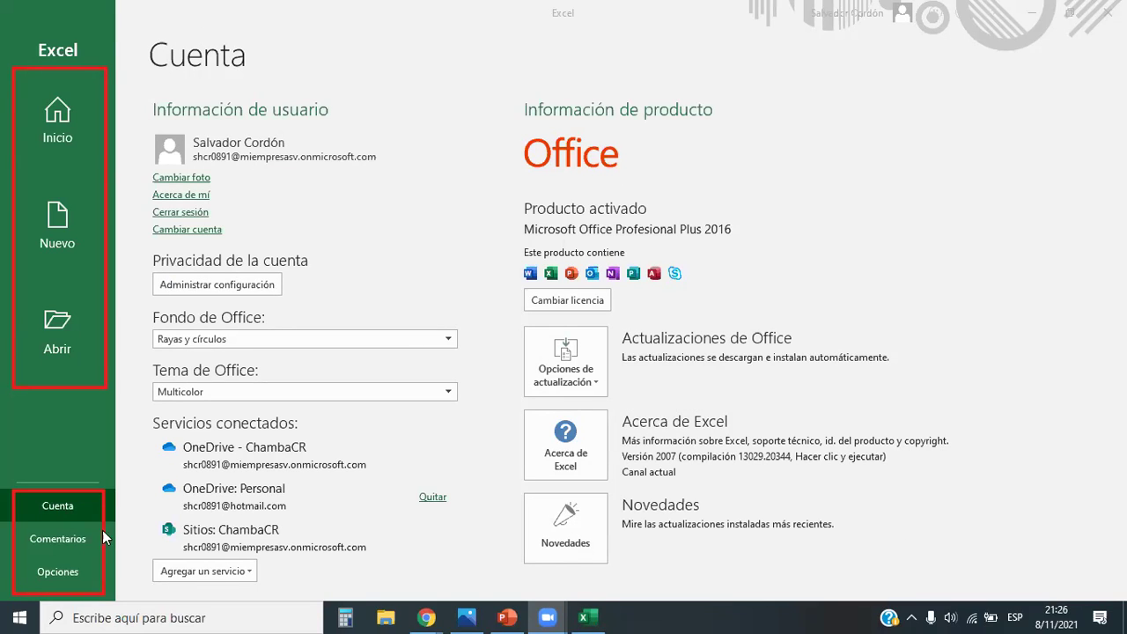
Focus the Excel window and return to the Inicio pane showing templates and recent workbooks
left_click(57, 574)
left_click(61, 128)
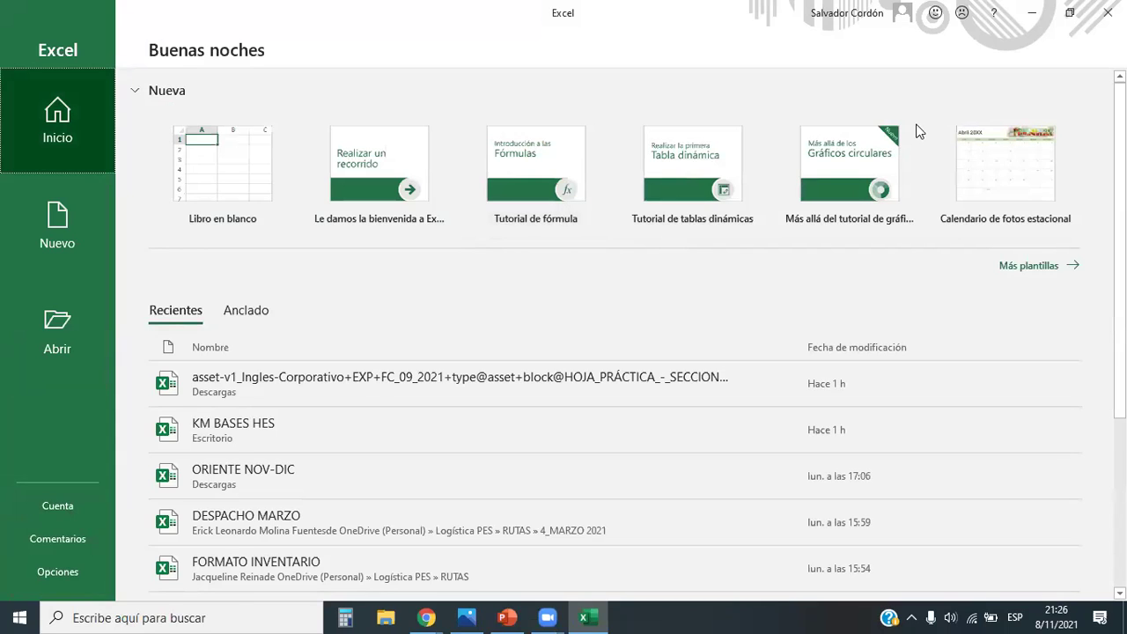
left_click_drag(299, 117, 928, 236)
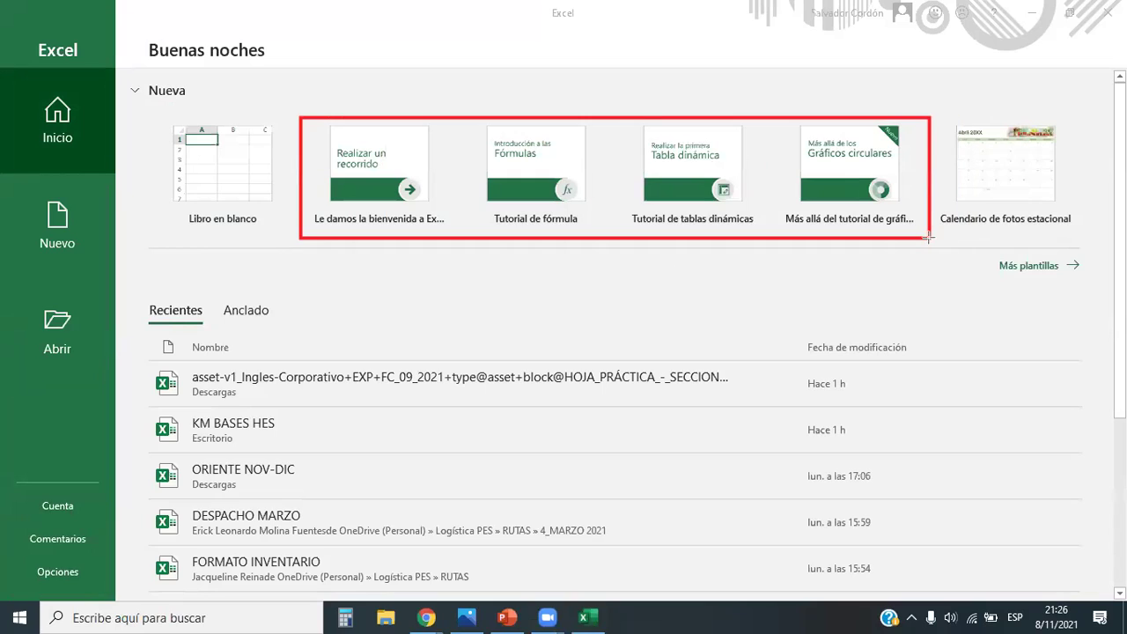
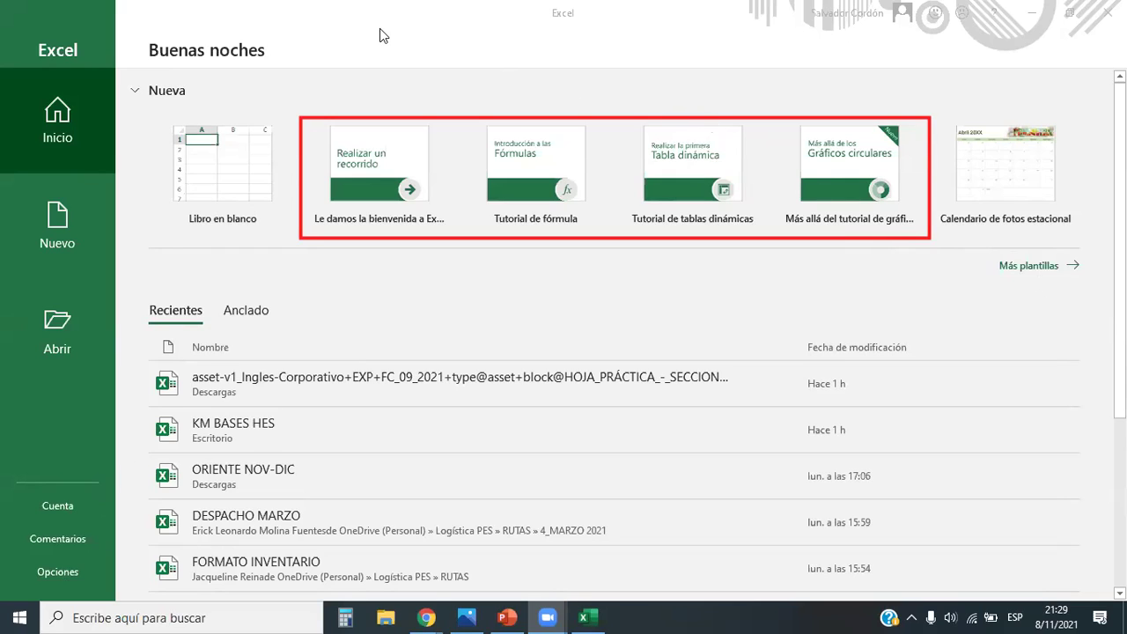
Open the full page of workbook templates (Más plantillas) and scroll through the available templates
left_click_drag(985, 244, 1092, 287)
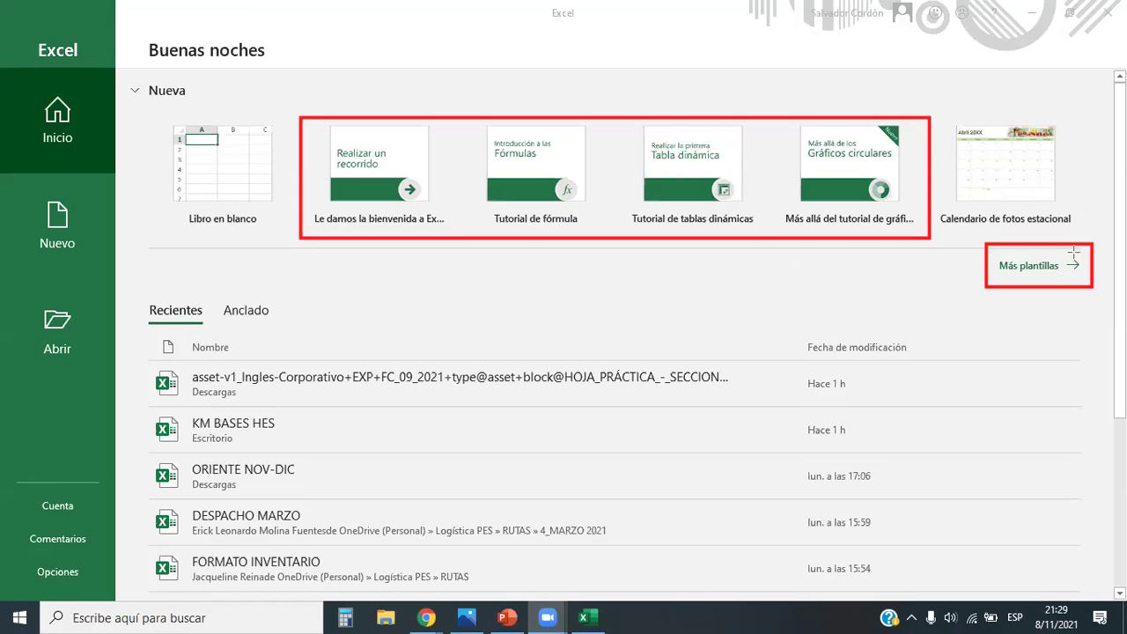
left_click(1026, 265)
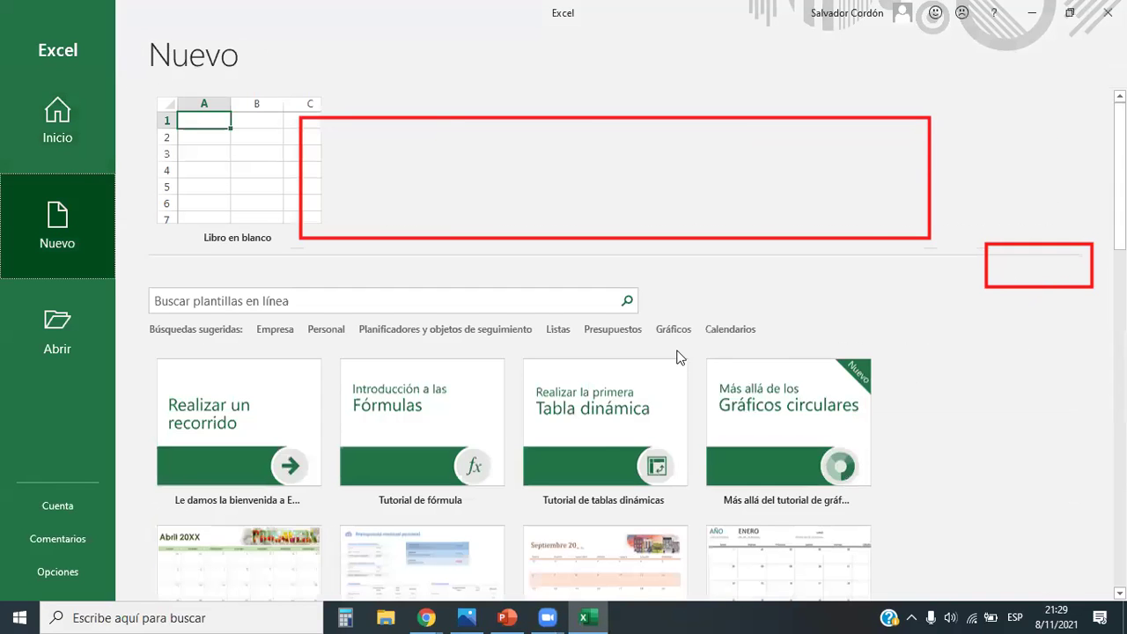
scroll(599, 395, "down", 3)
scroll(578, 280, "down", 2)
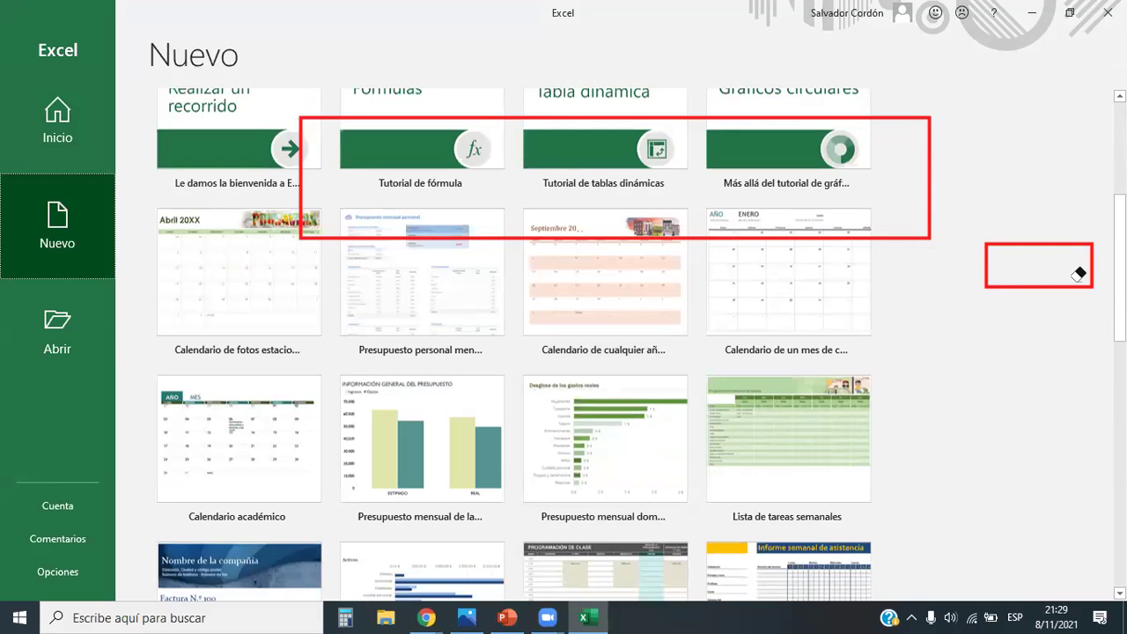
scroll(538, 219, "up", 2)
scroll(529, 229, "up", 3)
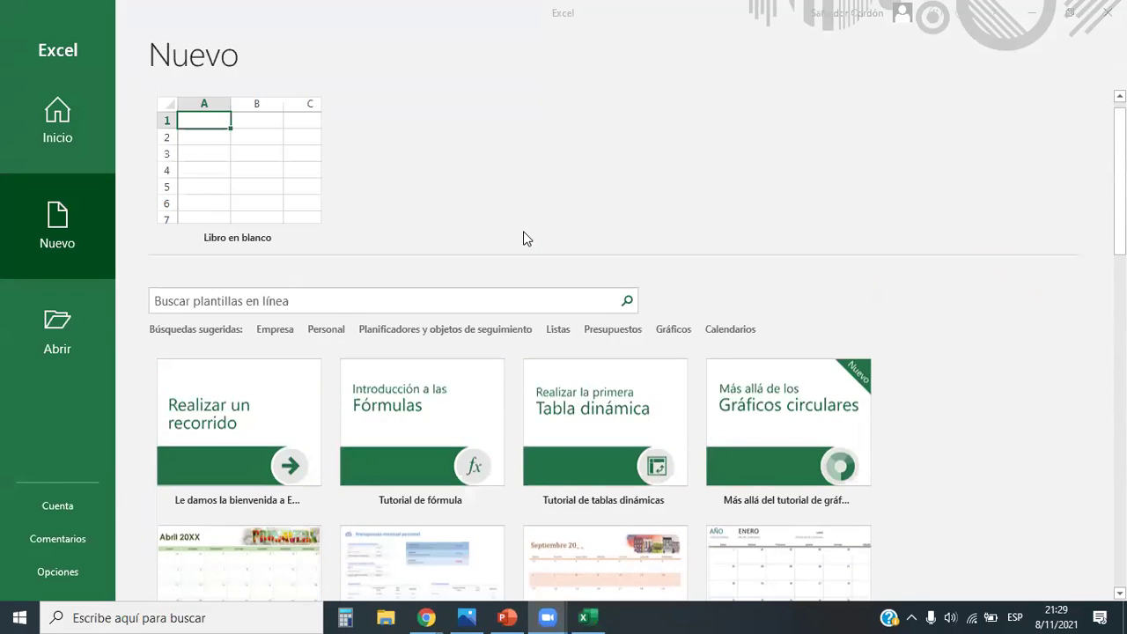
scroll(525, 239, "down", 2)
scroll(524, 239, "down", 2)
scroll(525, 240, "down", 2)
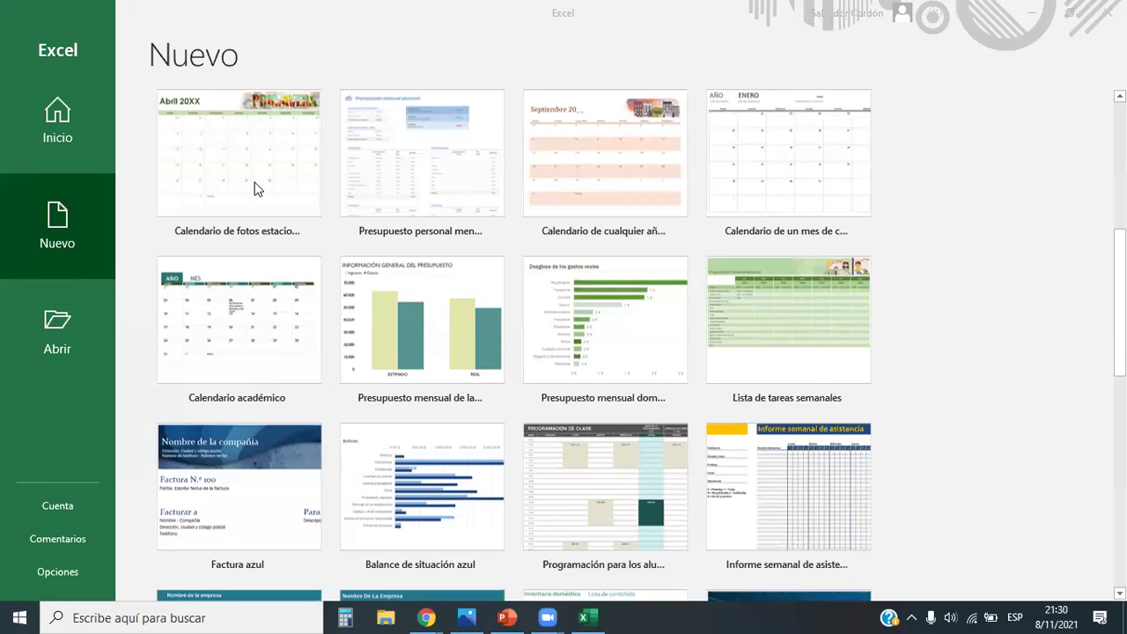
scroll(176, 194, "up", 5)
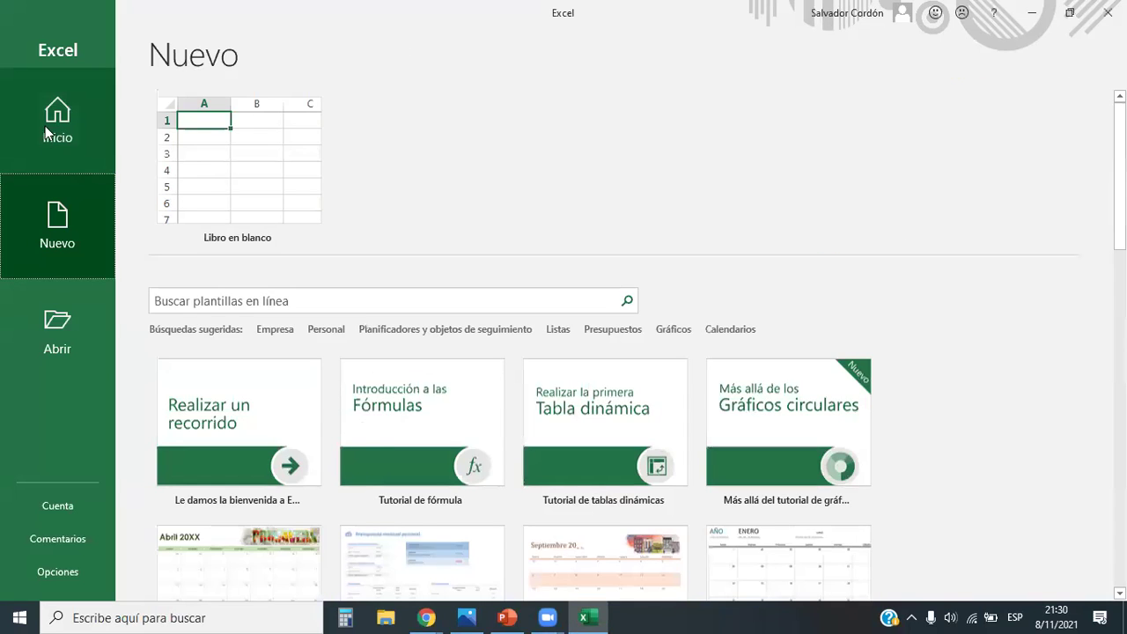
Return to the templates list and create a workbook from Libro en blanco
left_click(66, 239)
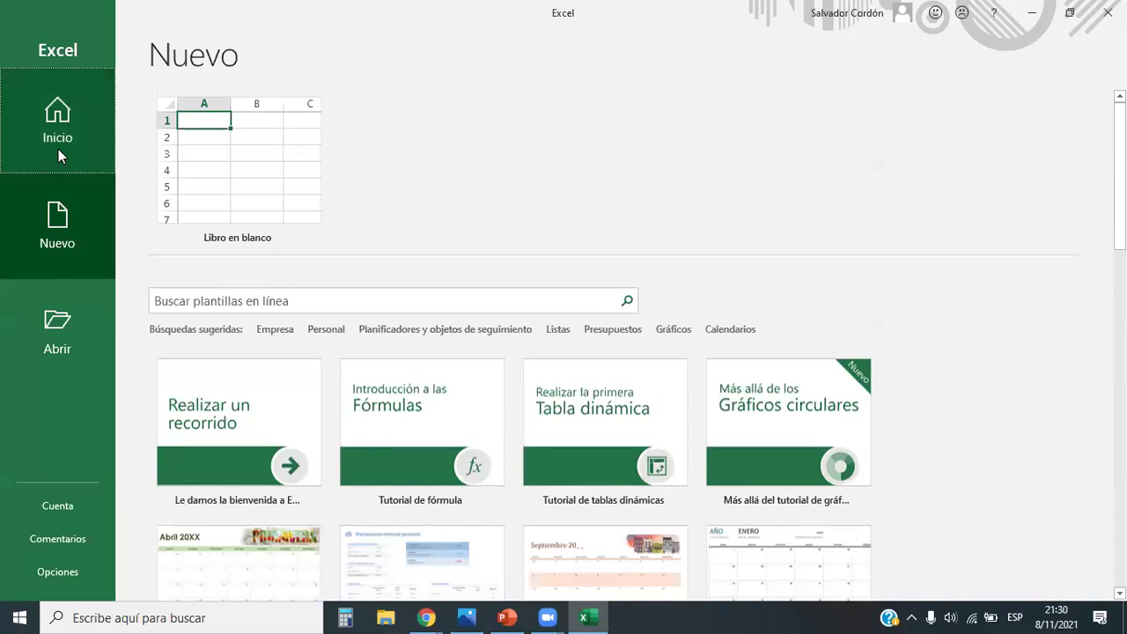
left_click(58, 146)
left_click(59, 211)
left_click(48, 96)
left_click(68, 192)
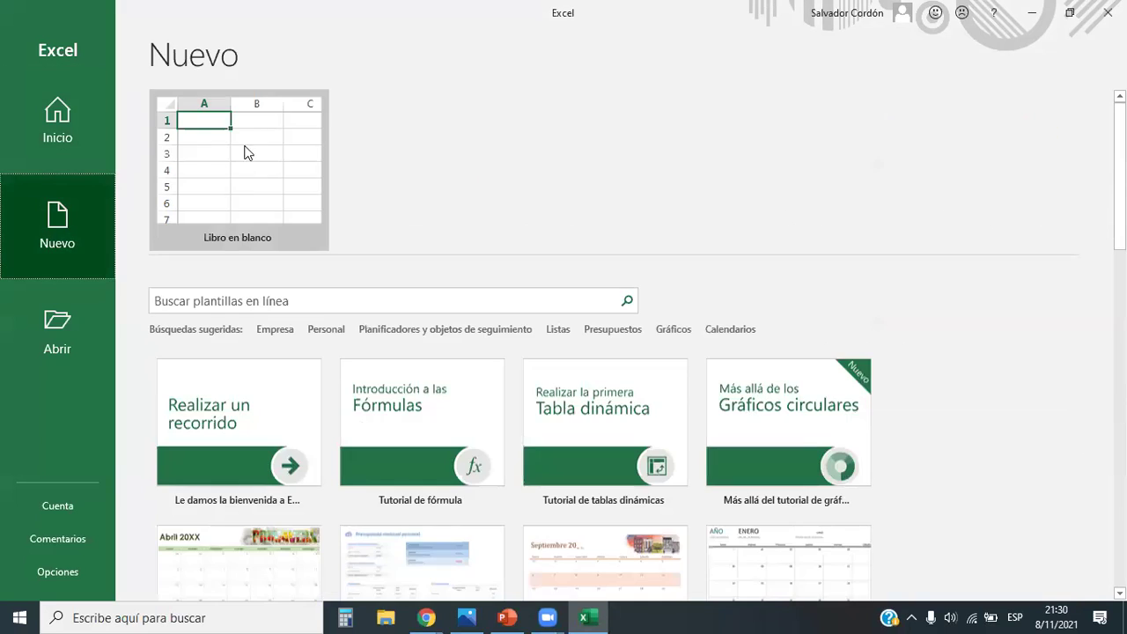
left_click(226, 173)
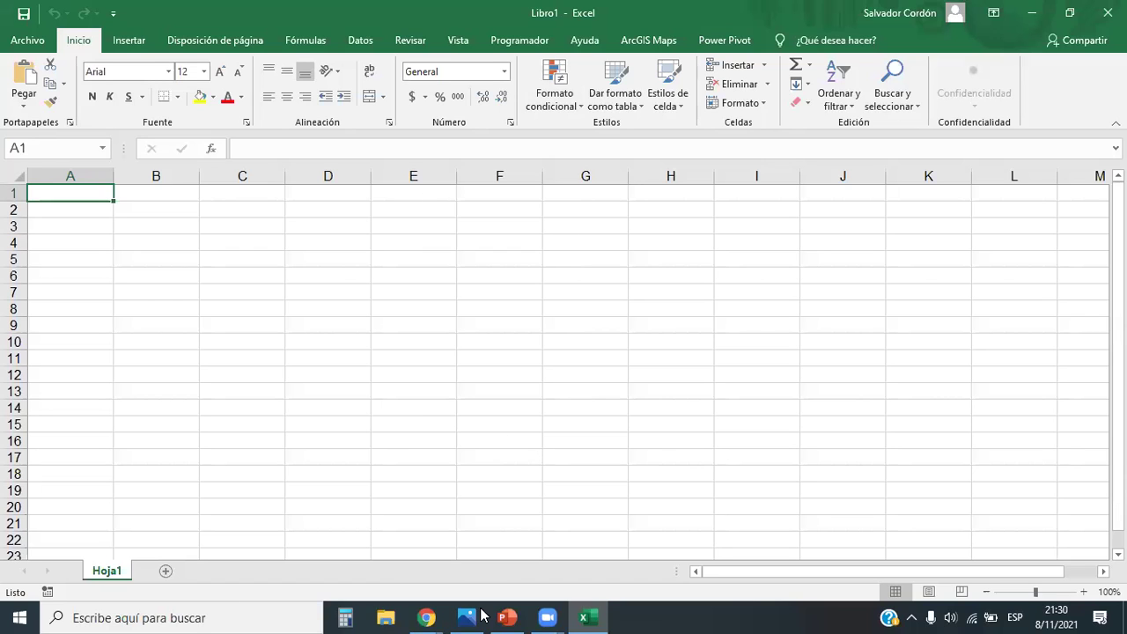
left_click(427, 617)
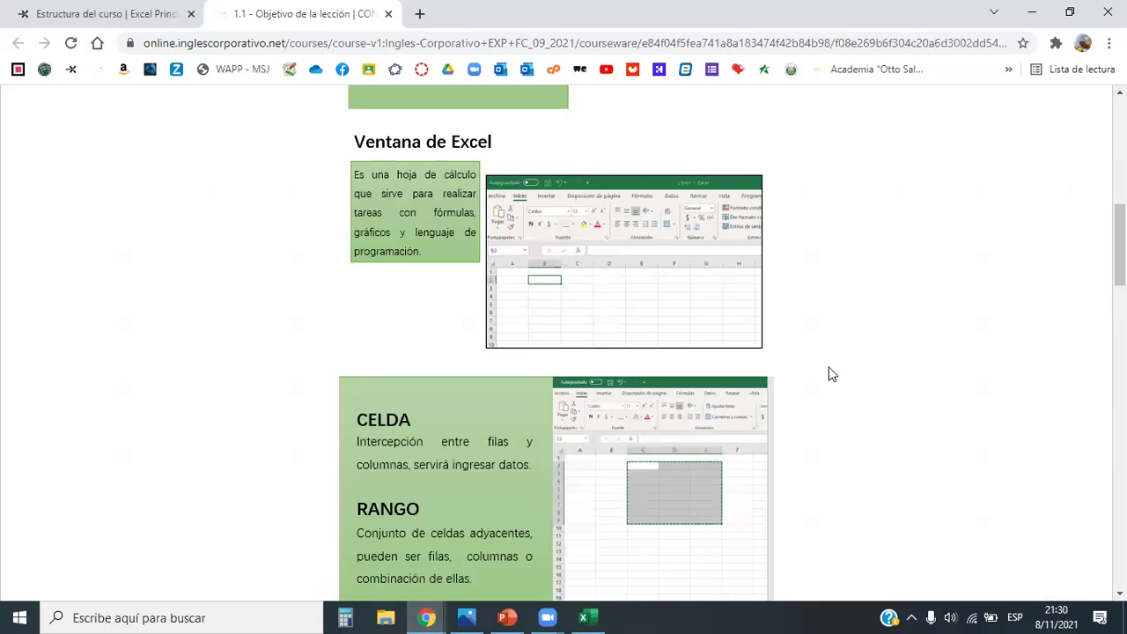
scroll(836, 374, "down", 1)
scroll(836, 374, "up", 1)
scroll(836, 374, "down", 1)
scroll(836, 374, "up", 1)
scroll(833, 377, "down", 1)
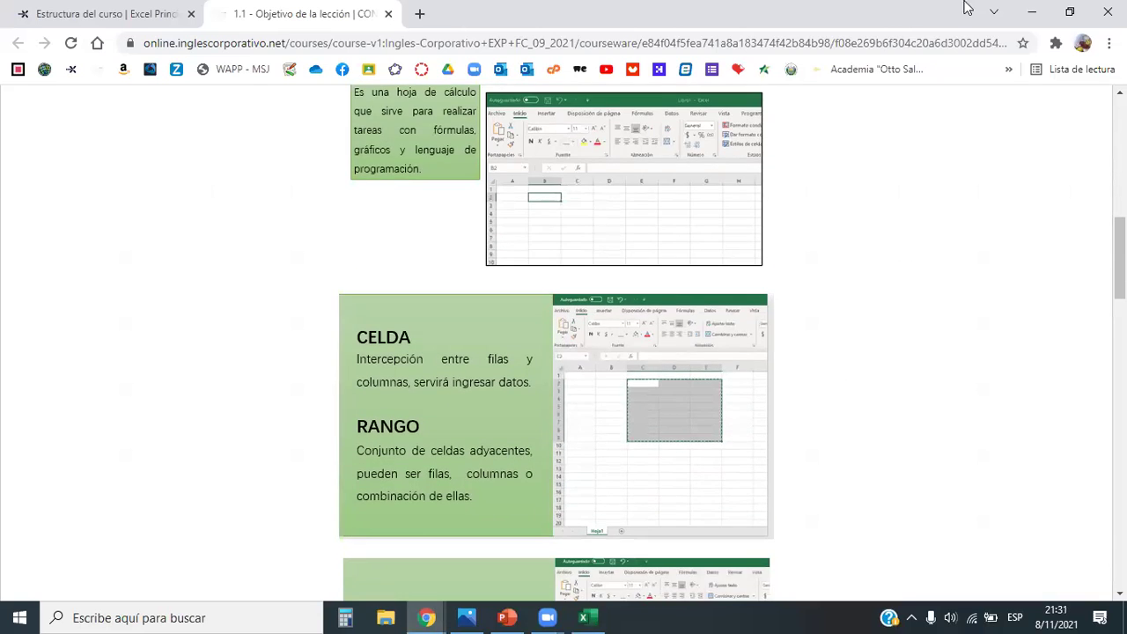
left_click(1036, 9)
left_click(337, 388)
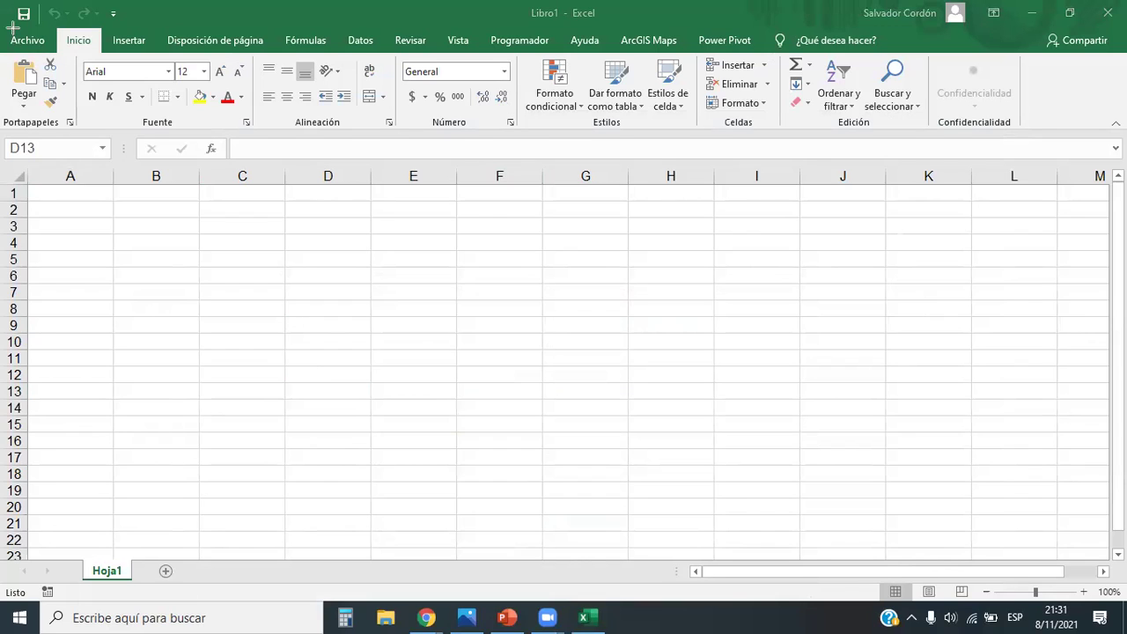
mouse_move(8, 27)
left_mouse_down()
mouse_move(309, 63)
mouse_move(759, 53)
left_mouse_up()
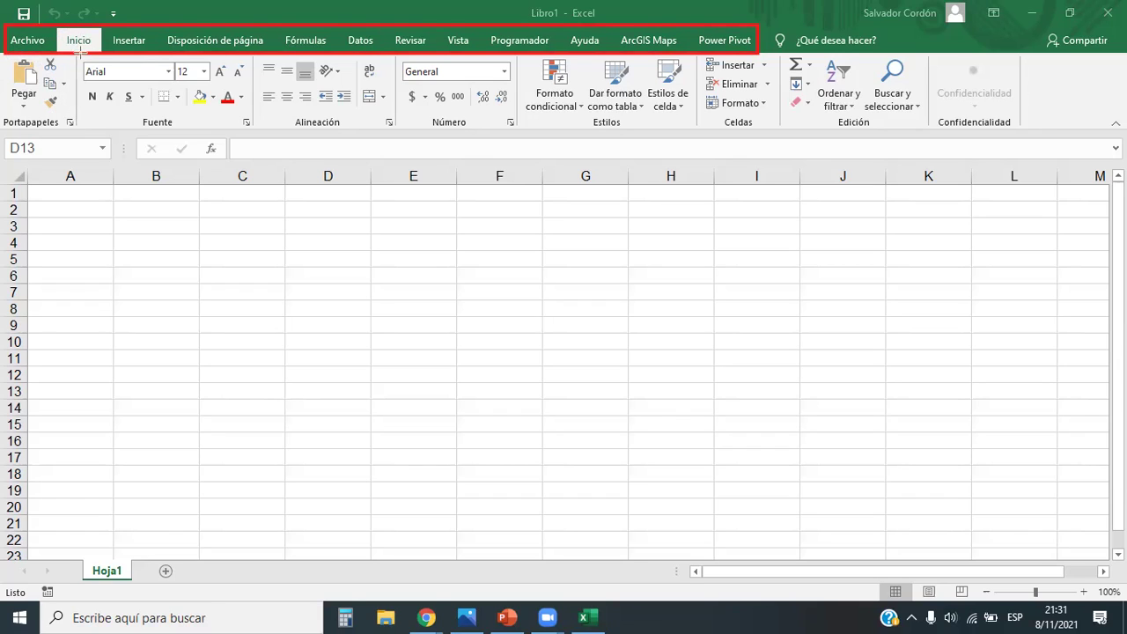
left_click_drag(76, 126, 3, 53)
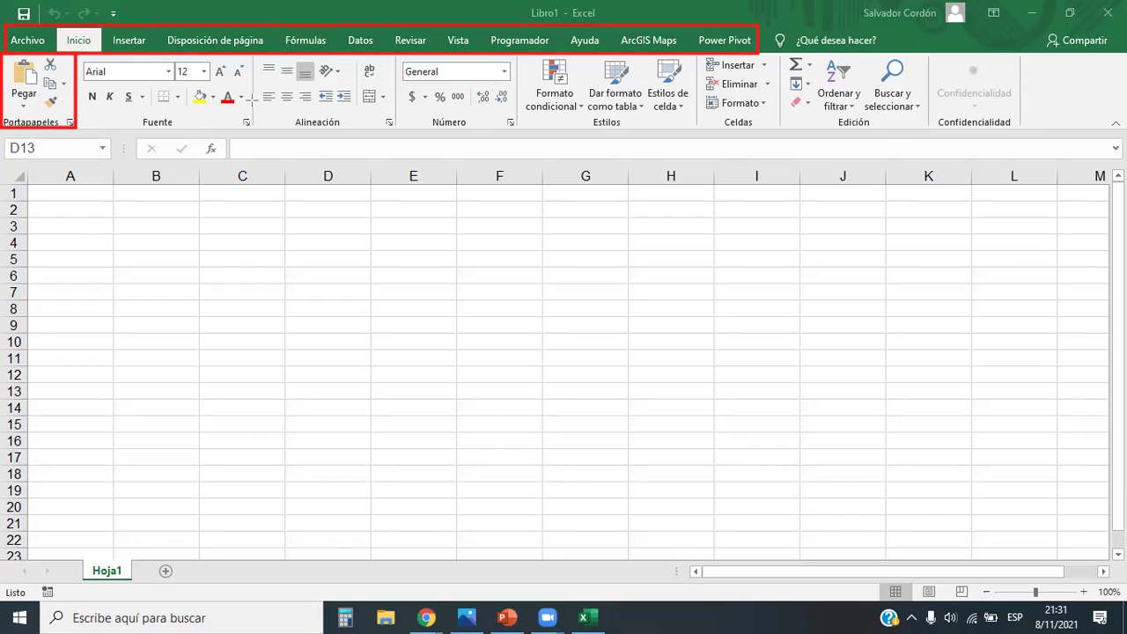
mouse_move(324, 334)
left_mouse_down()
mouse_move(66, 111)
mouse_move(51, 65)
mouse_move(62, 84)
mouse_move(55, 104)
left_mouse_up()
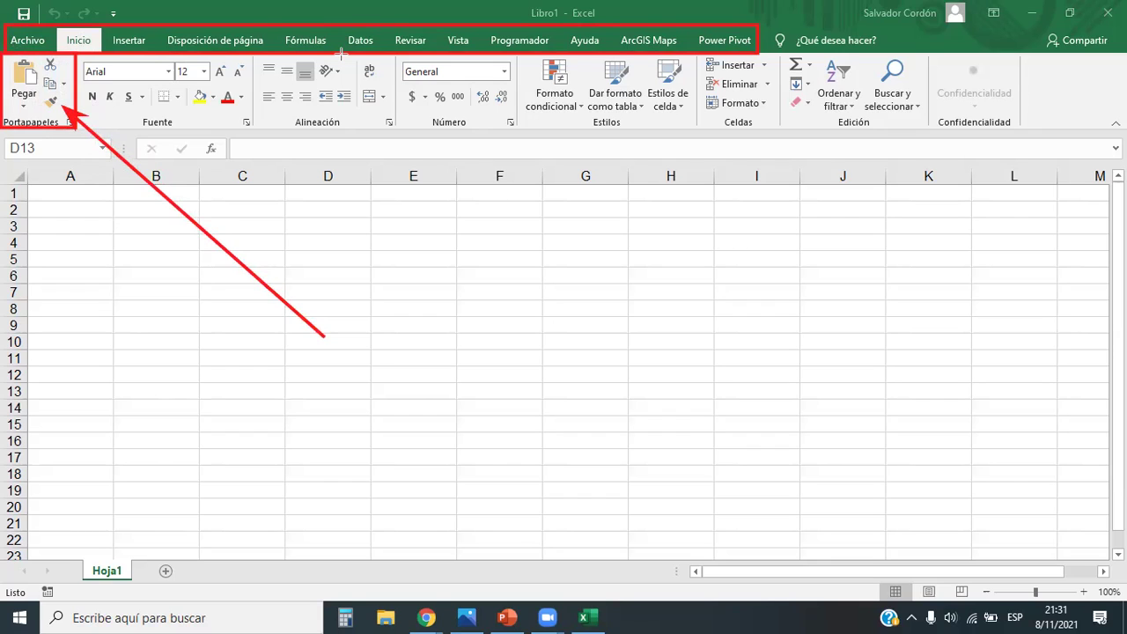
mouse_move(76, 129)
left_mouse_down()
mouse_move(259, 58)
mouse_move(393, 130)
mouse_move(519, 68)
left_mouse_up()
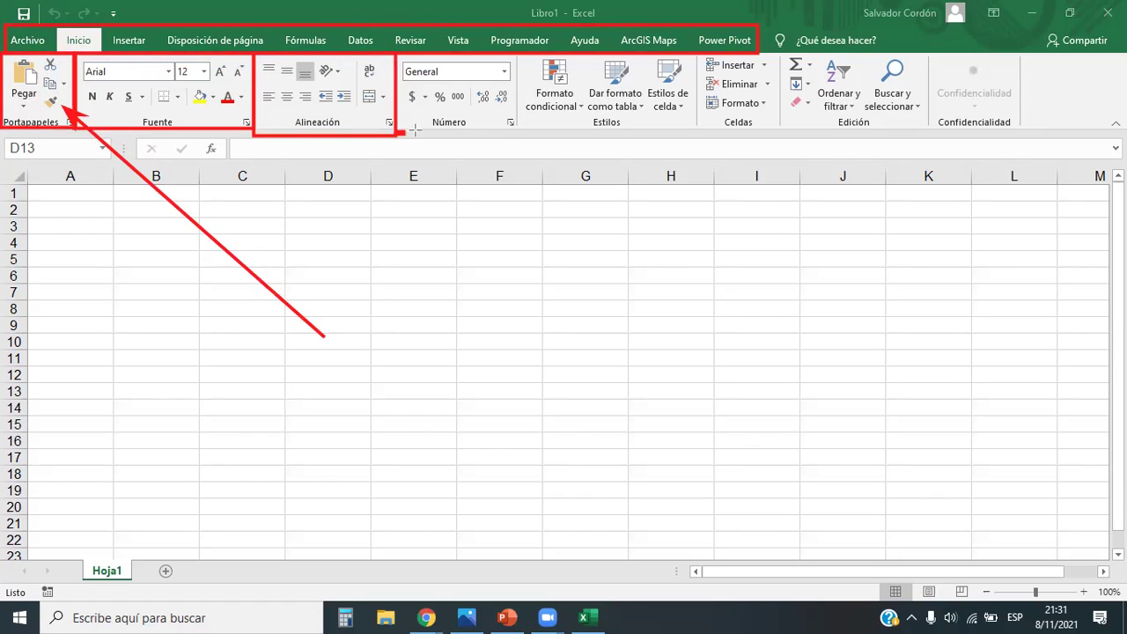
left_click_drag(396, 55, 520, 133)
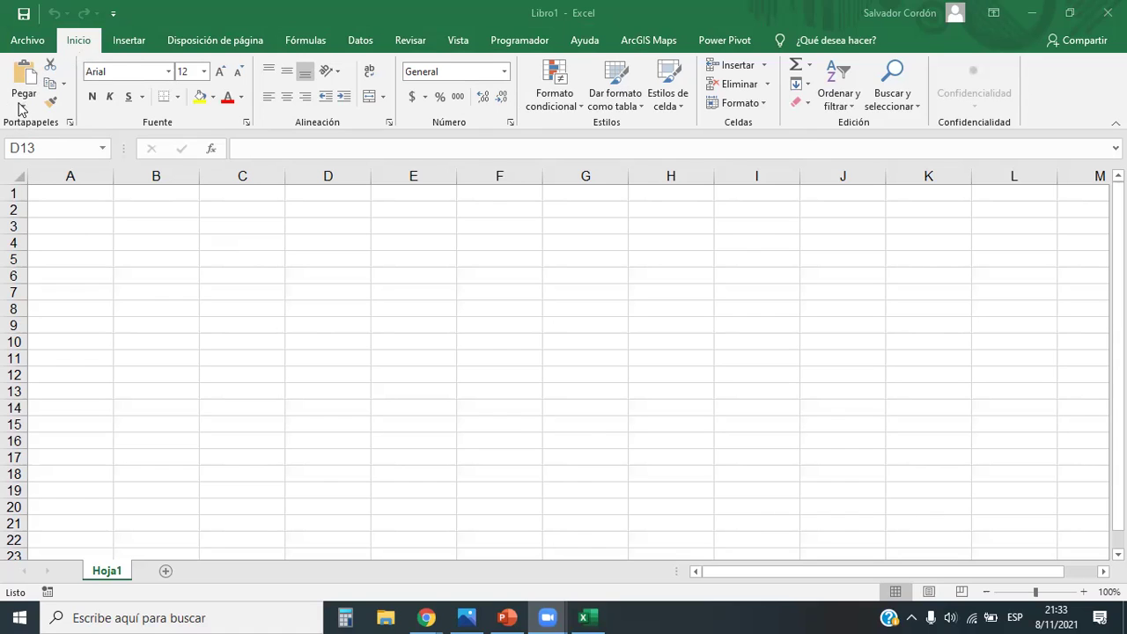
left_click(34, 43)
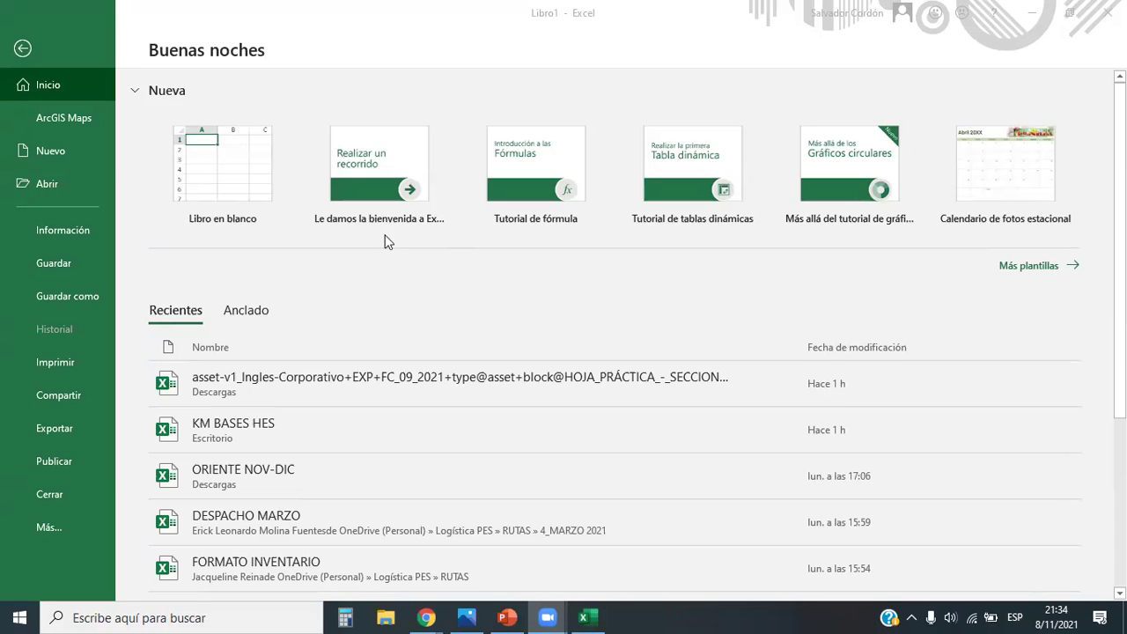
left_click(24, 50)
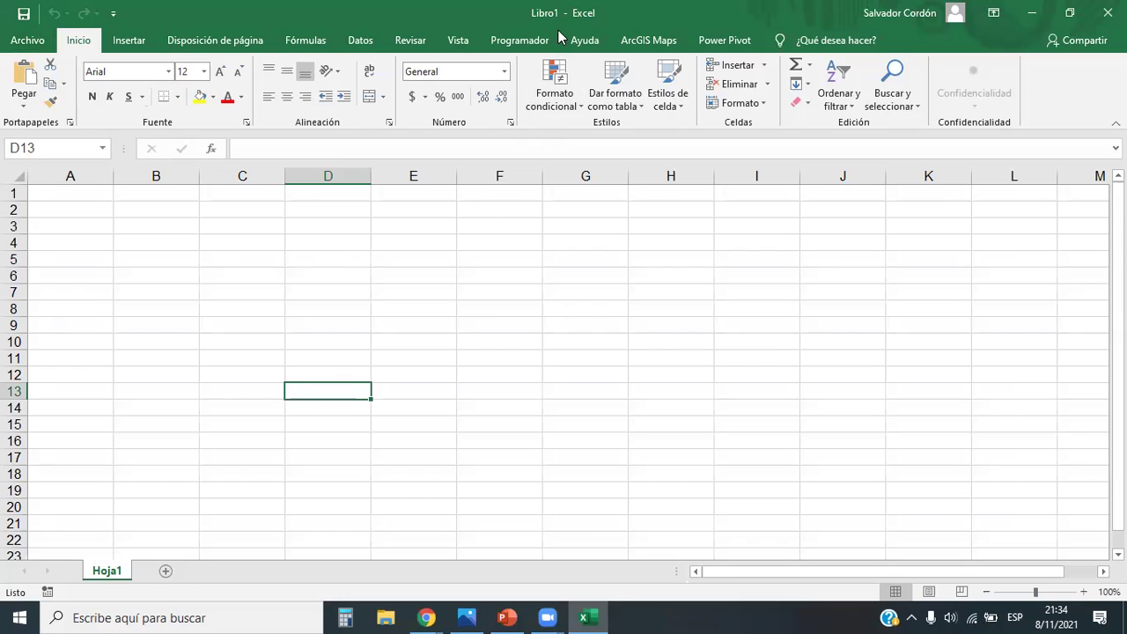
Right-align cell D13, then view the Insertar and Disposición de página ribbon tabs
left_click(302, 97)
left_click(144, 44)
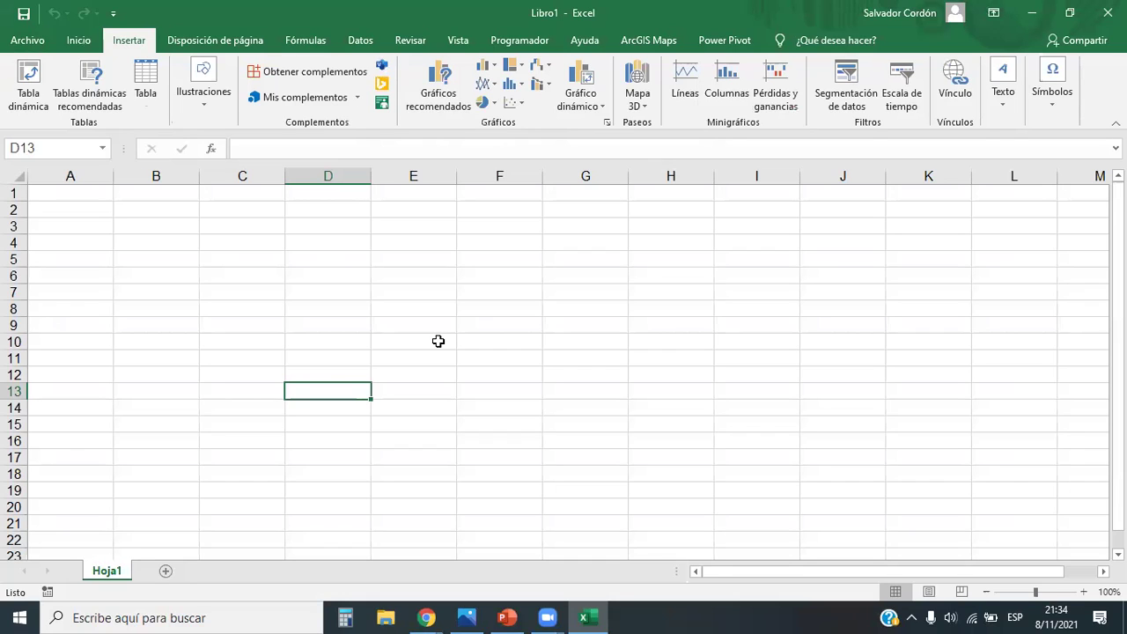
left_click(227, 44)
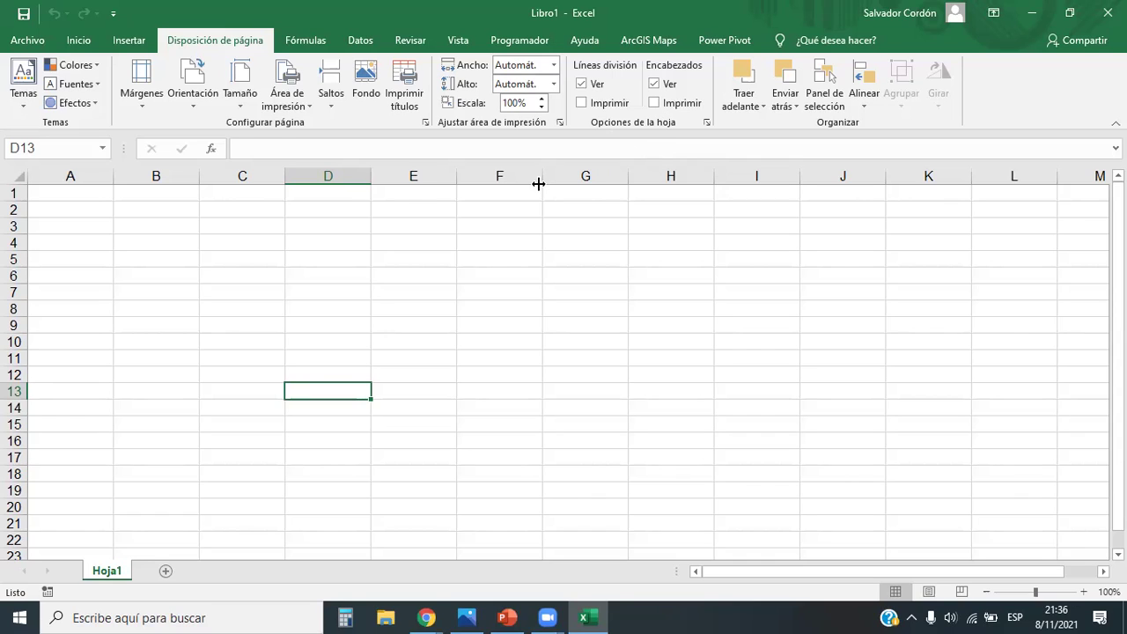
Tour the Fórmulas, Datos, Revisar, Vista and Archivo tabs, ending back on Inicio
left_click(305, 39)
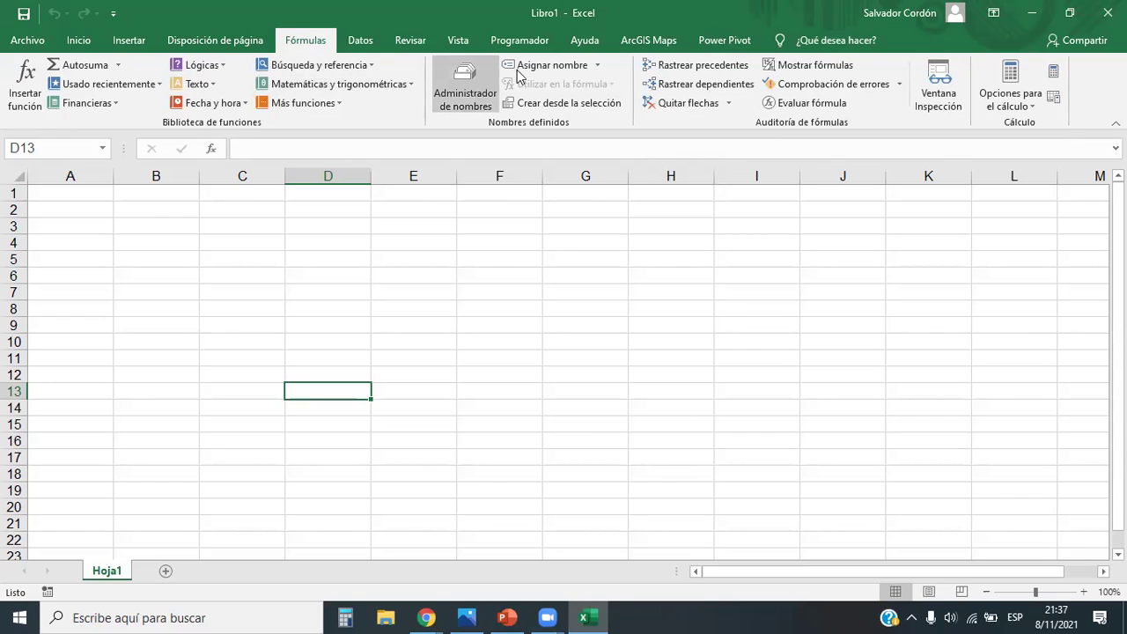
left_click(361, 42)
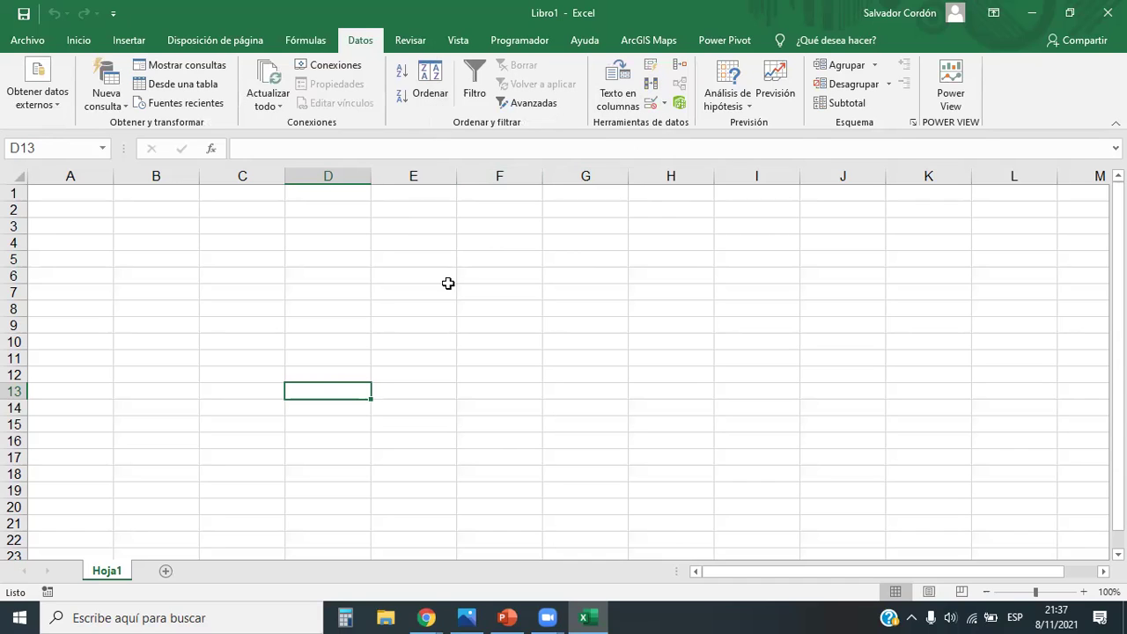
left_click(411, 41)
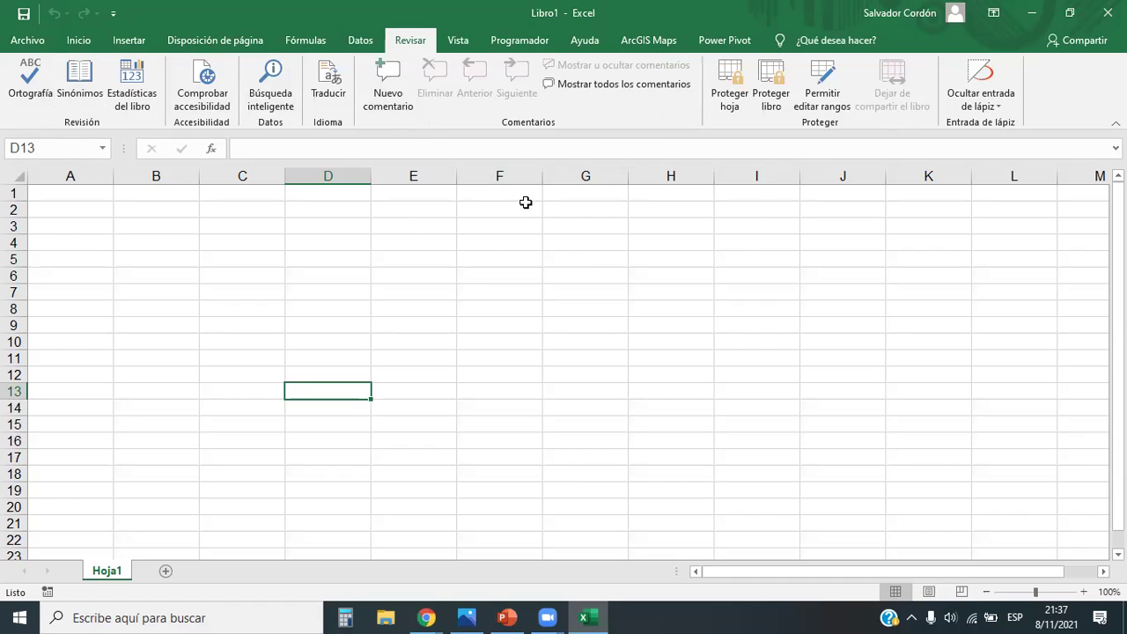
left_click(457, 41)
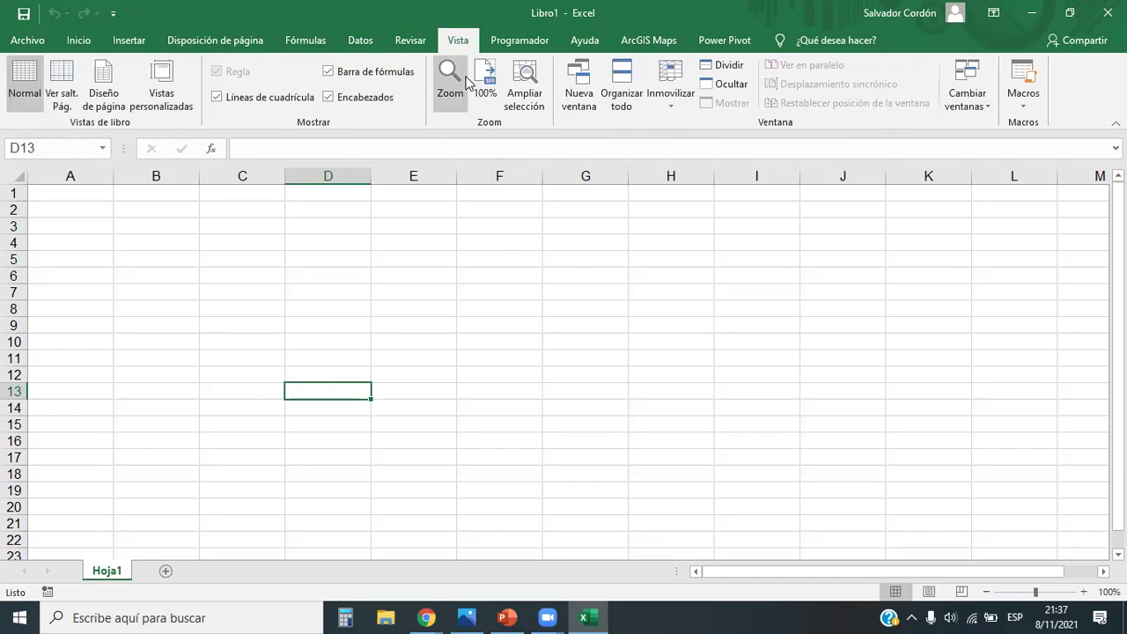
left_click(22, 42)
left_click(4, 53)
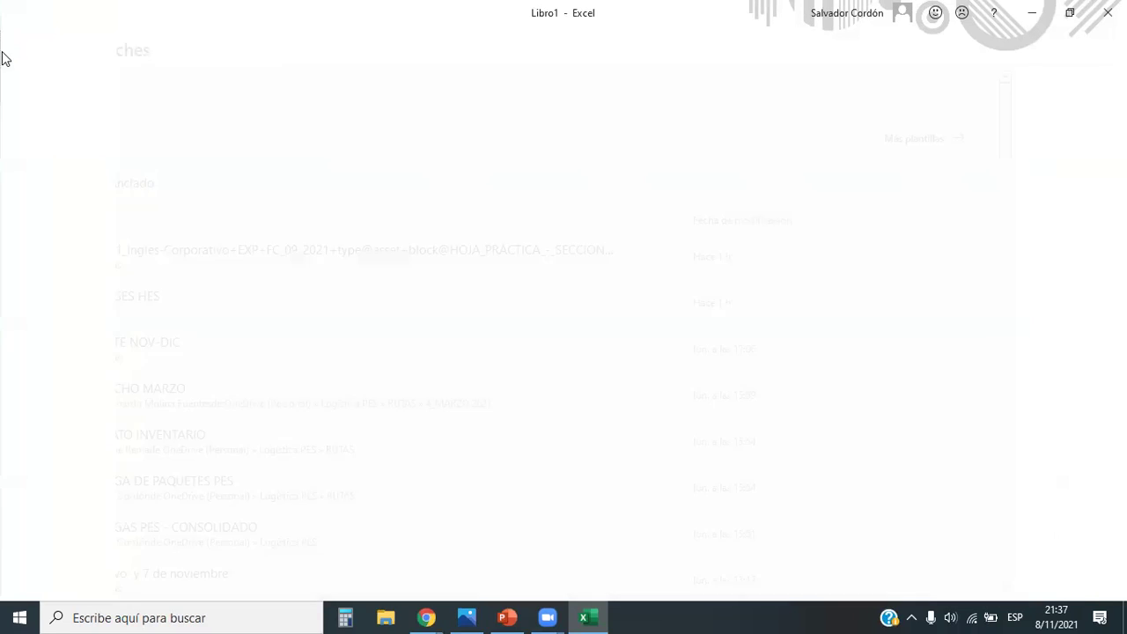
left_click(78, 41)
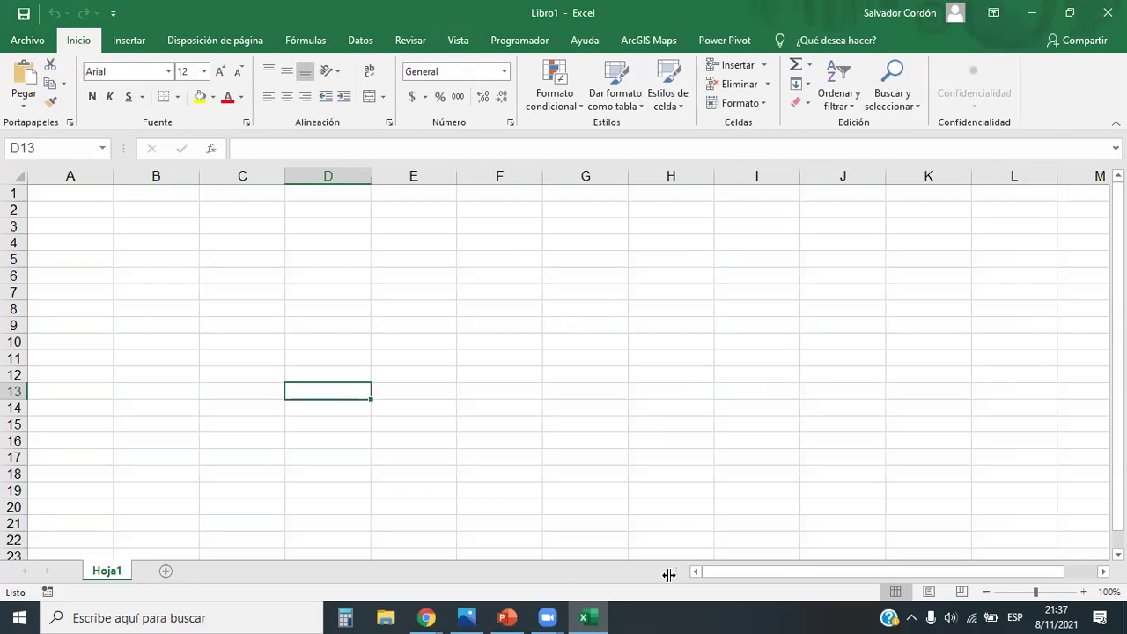
Bring up the Chrome course lesson at the CELDA / RANGO slide, then return to Excel
left_click(426, 617)
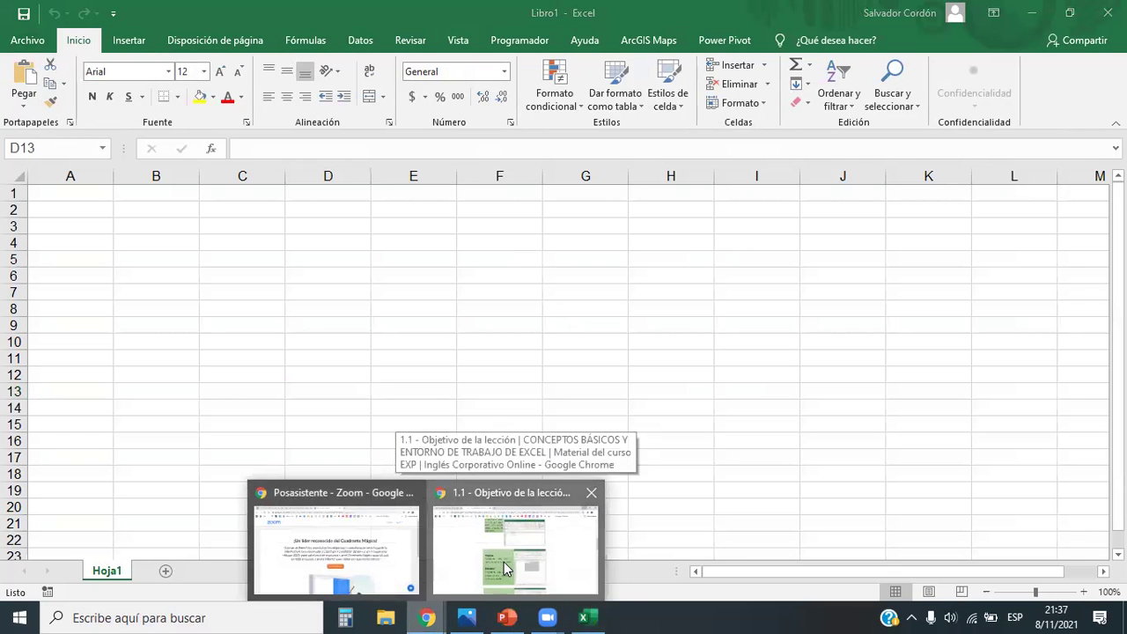
left_click(504, 562)
scroll(607, 401, "down", 2)
scroll(609, 400, "up", 3)
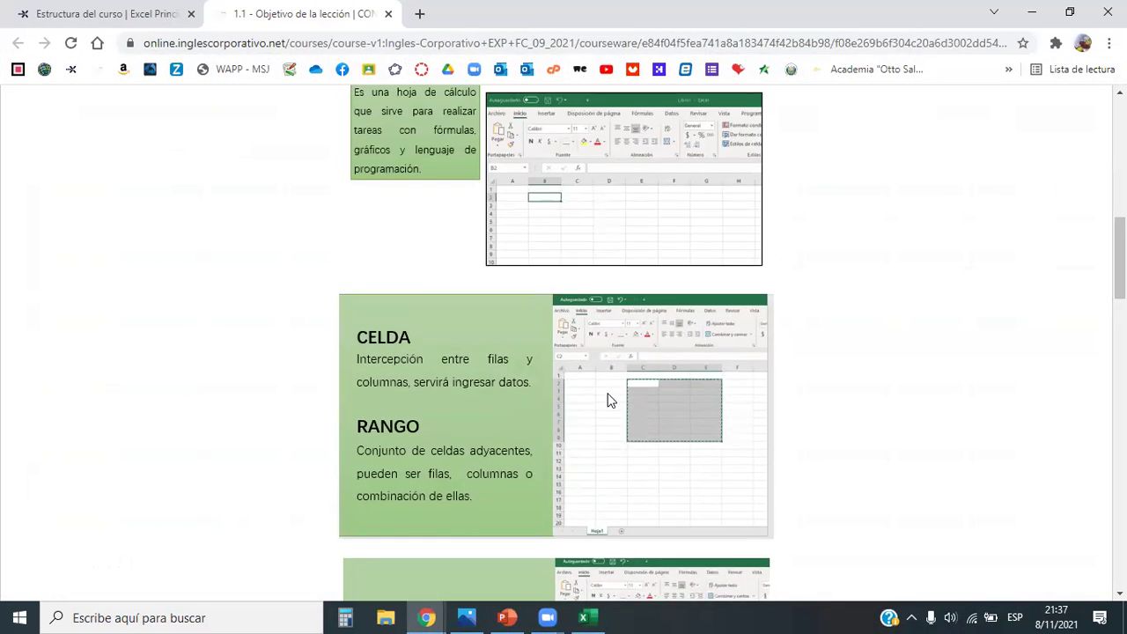
scroll(611, 401, "down", 2)
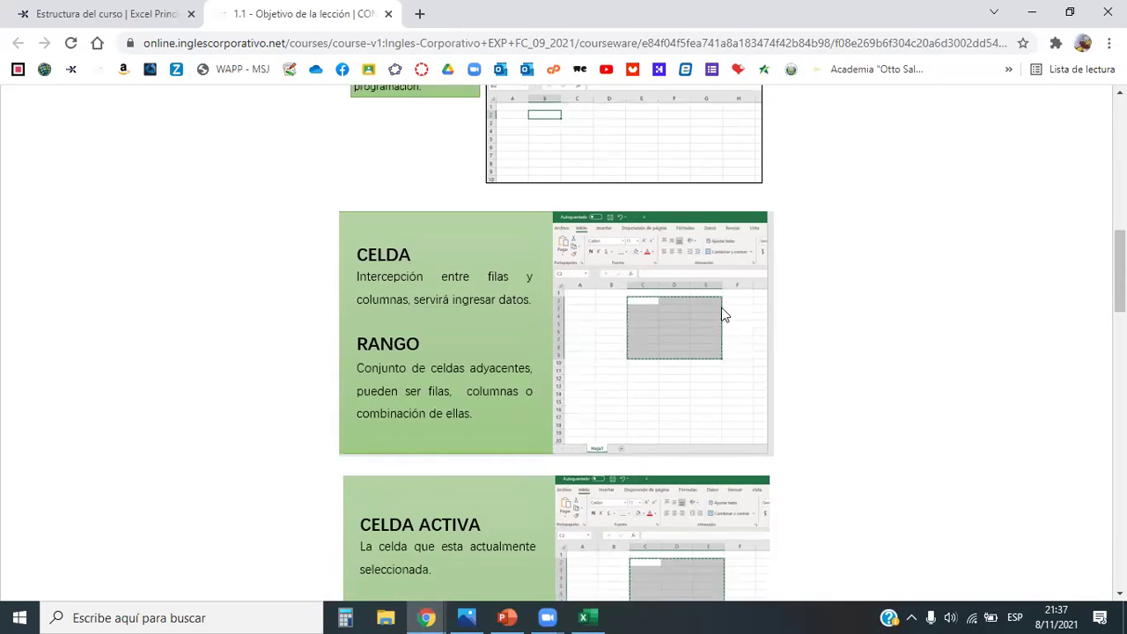
left_click(1037, 13)
Select row 3, column C and cell C3 in turn to show rows, columns and cells
left_click(390, 290)
left_click(369, 273)
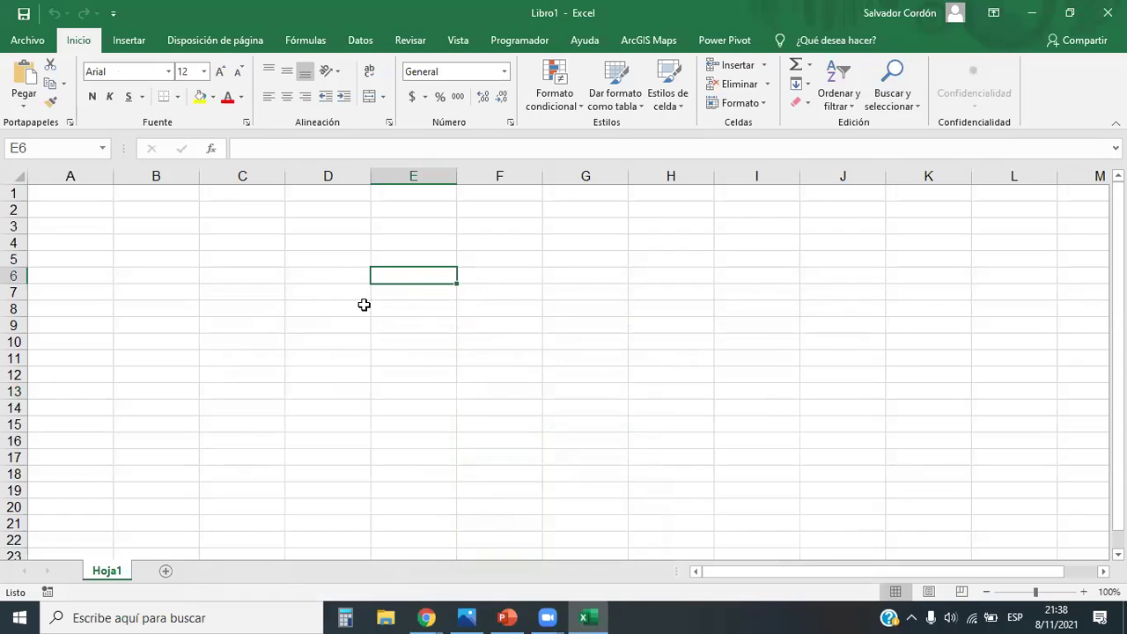
left_click(13, 226)
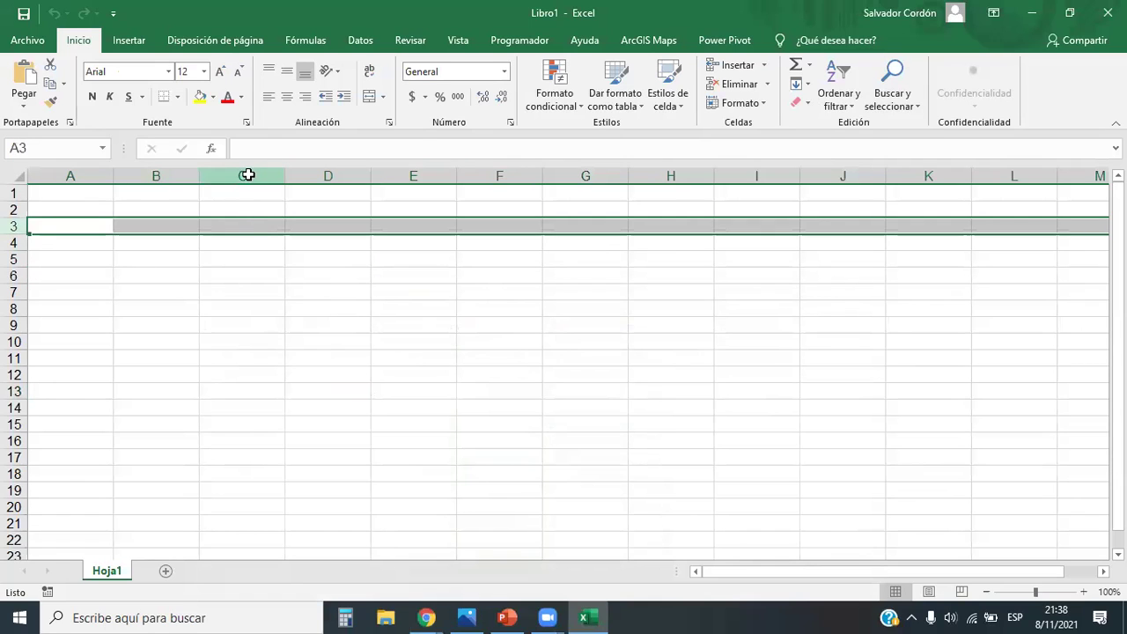
left_click(247, 176)
left_click(13, 227)
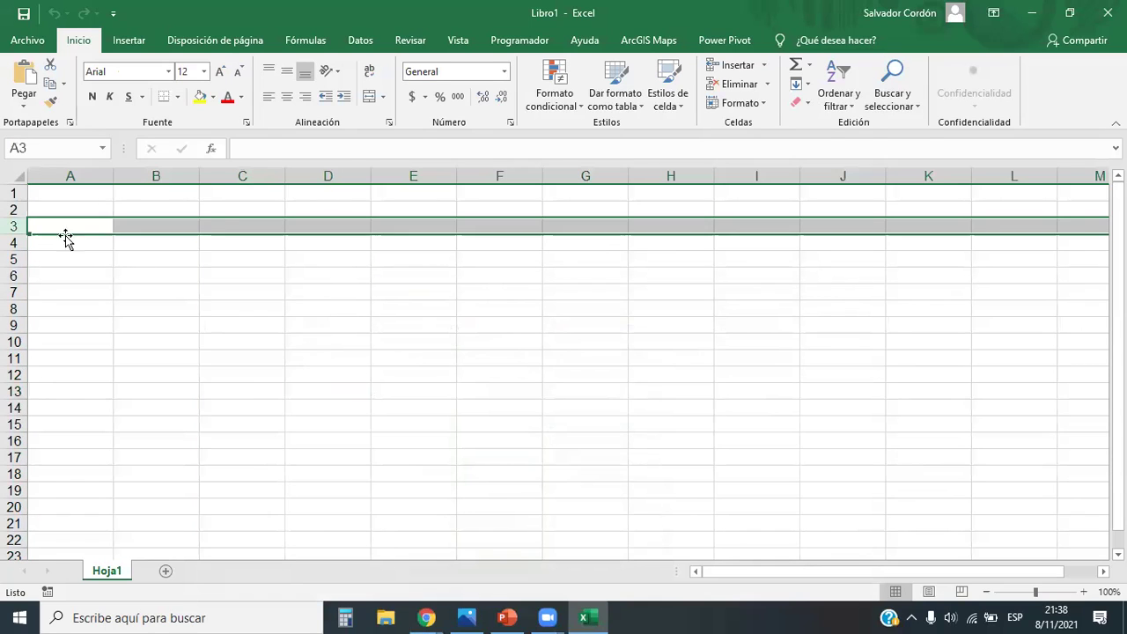
left_click(230, 226)
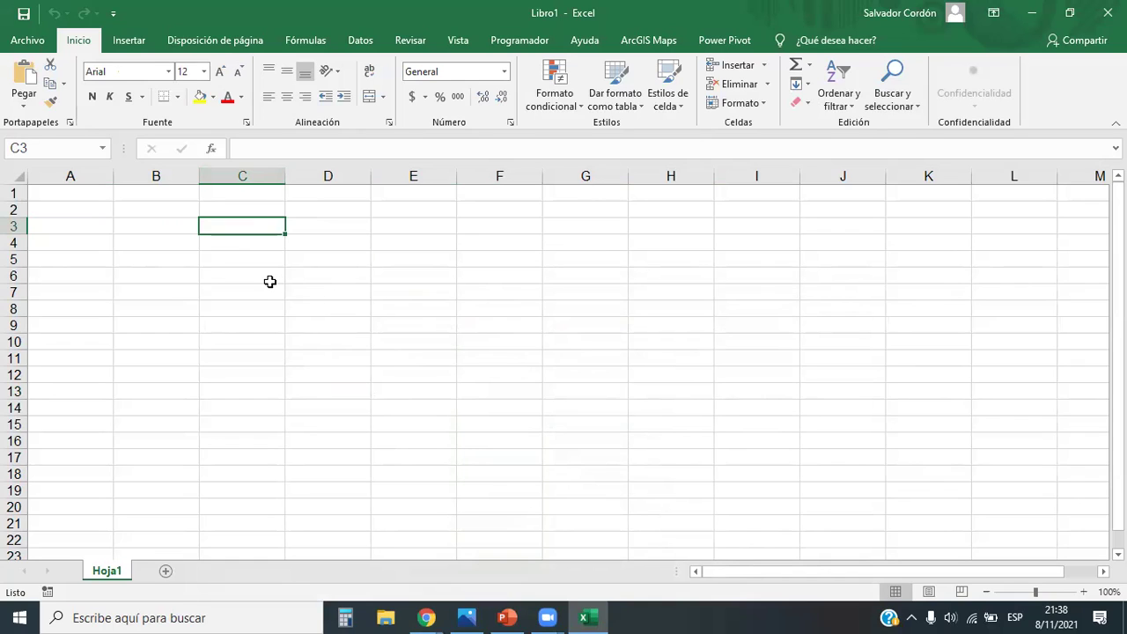
left_click(12, 225)
left_click(246, 227)
left_click(243, 176)
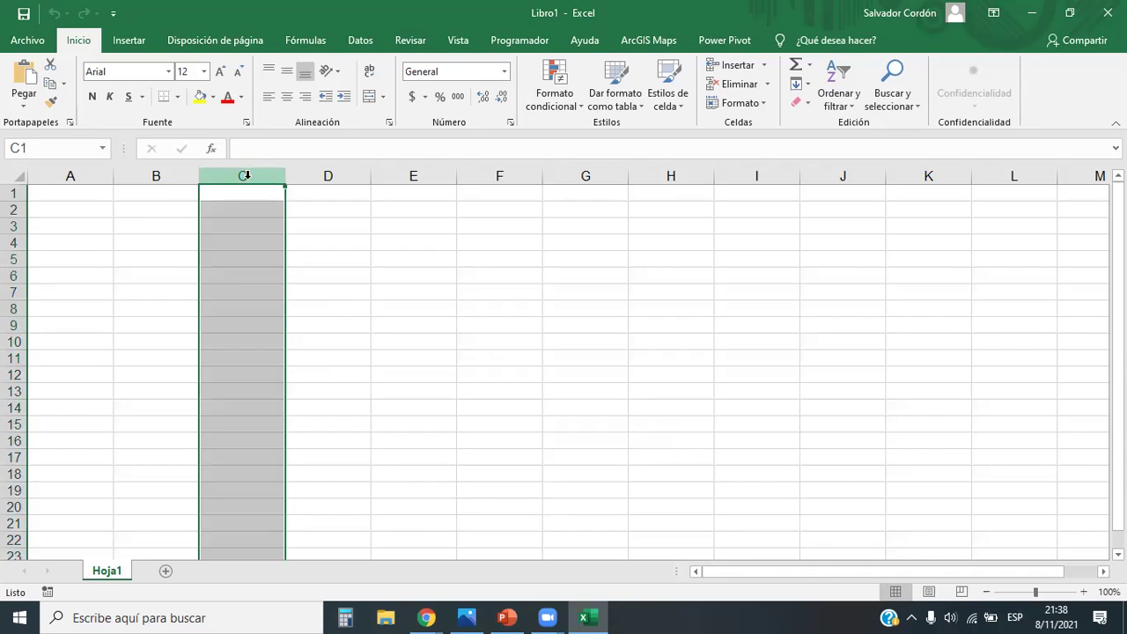
left_click(13, 226)
left_click(233, 227)
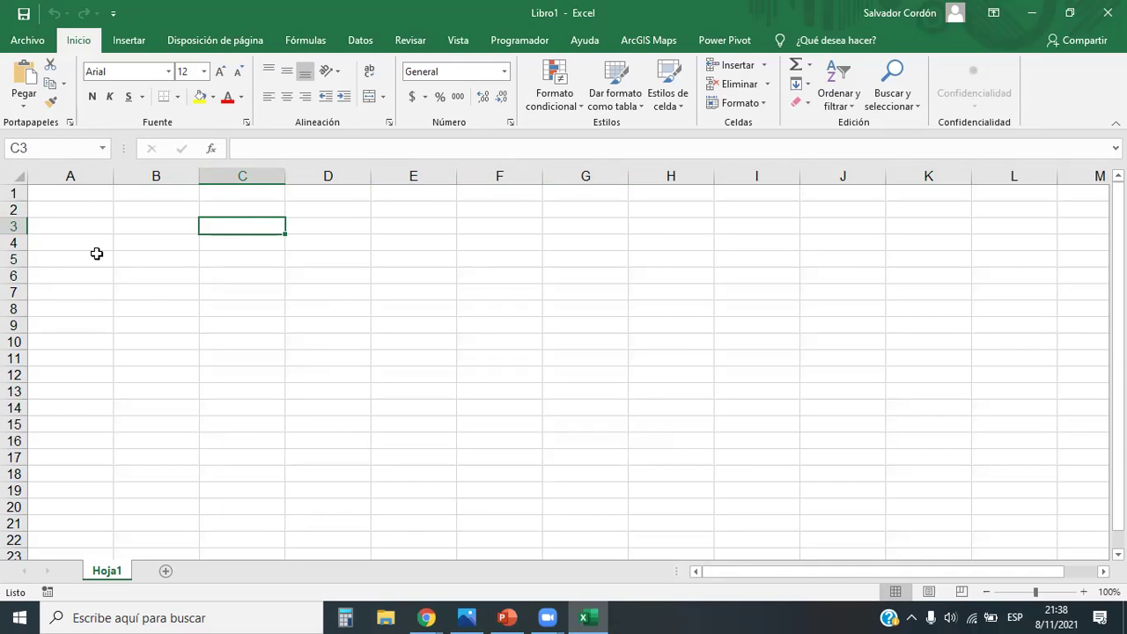
Select rows 1 through 12, then row 5 alone, then return to cell A1
left_click_drag(9, 192, 7, 381)
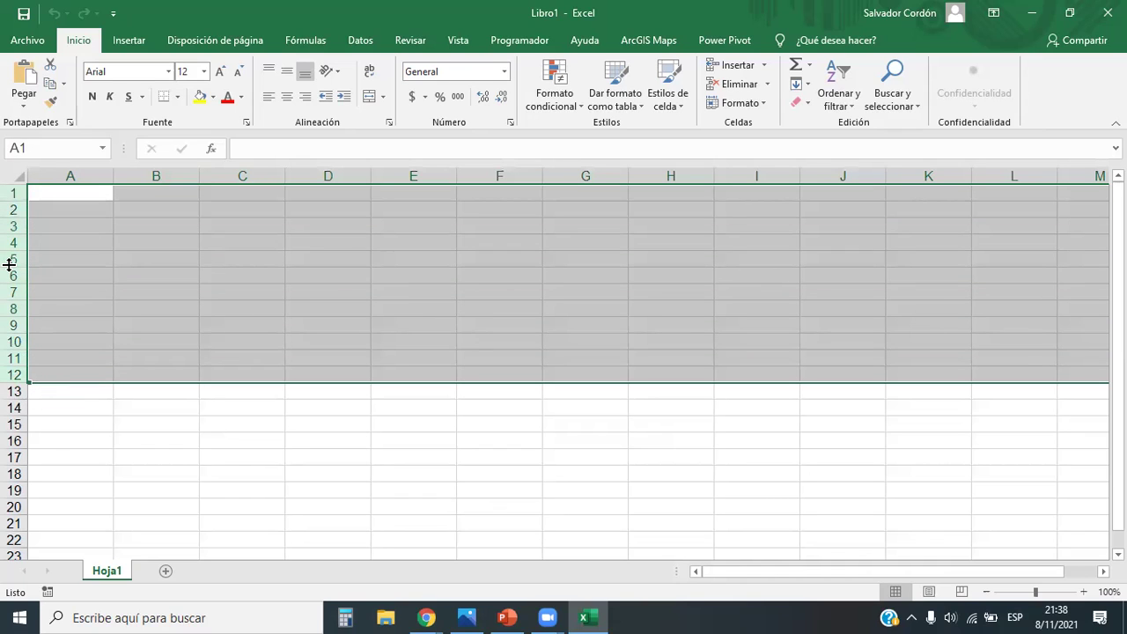
left_click(9, 261)
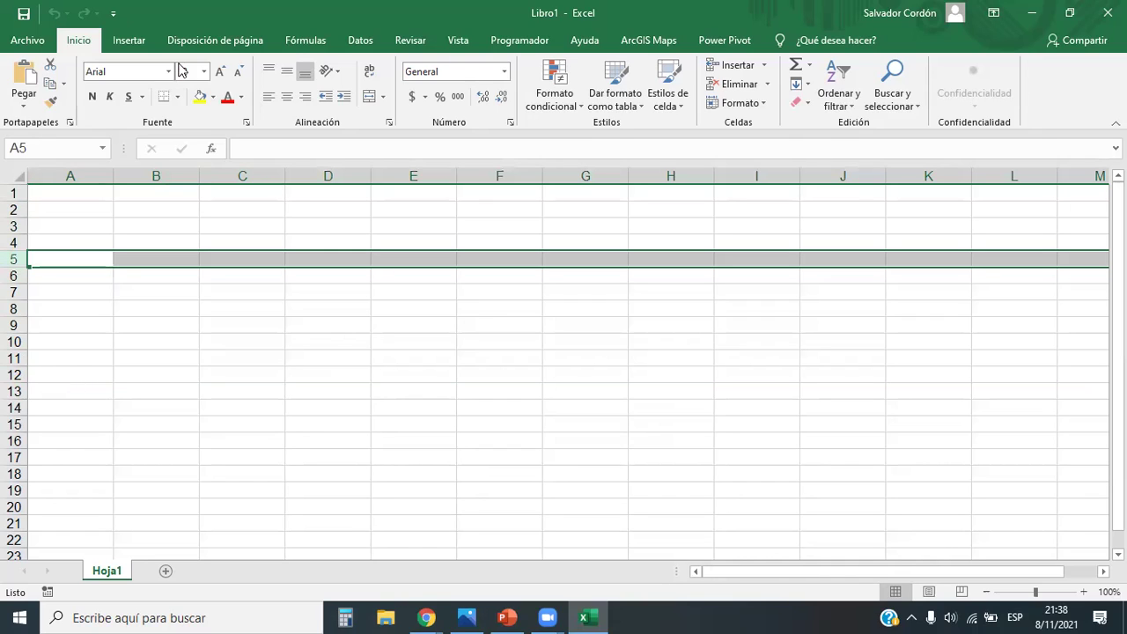
left_click(490, 261)
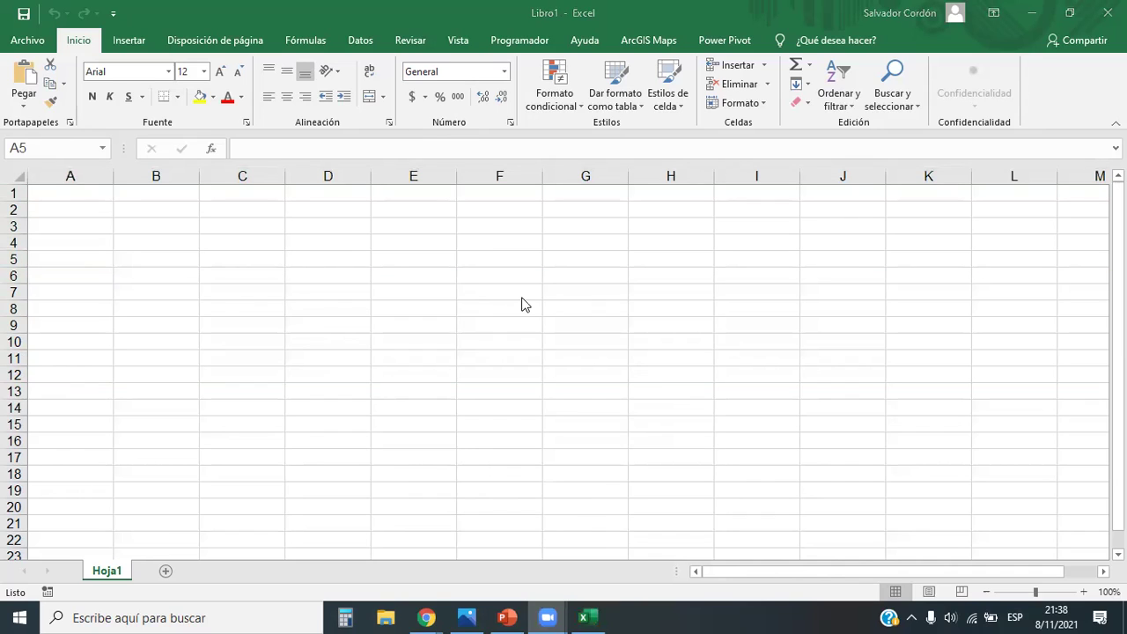
key("shift+space")
left_click(136, 204)
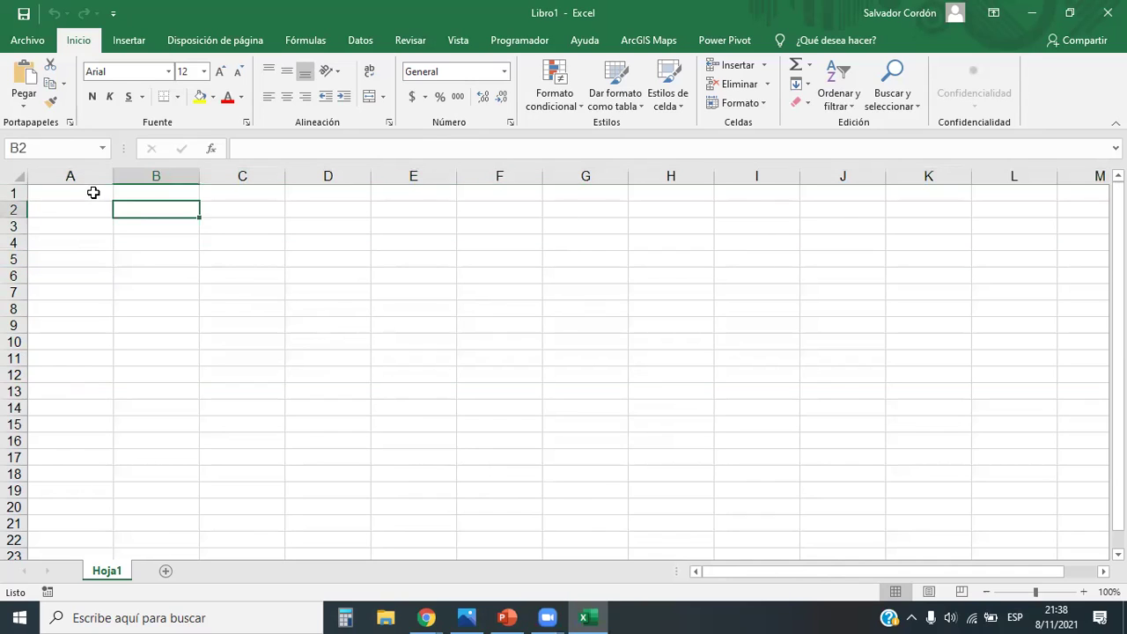
left_click(92, 190)
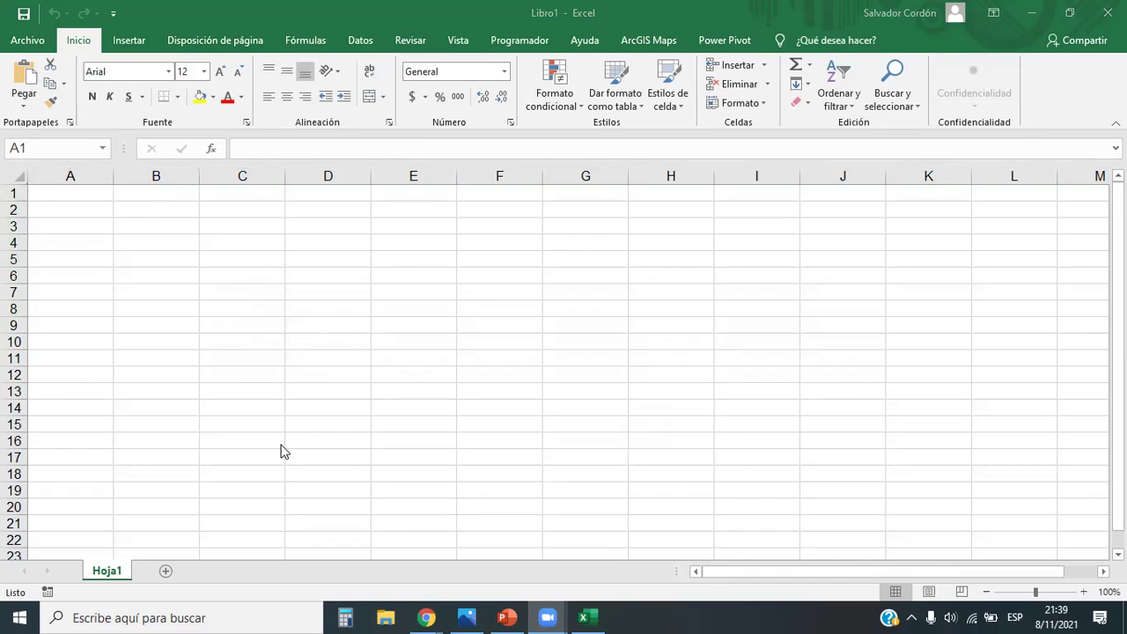
left_click(67, 187)
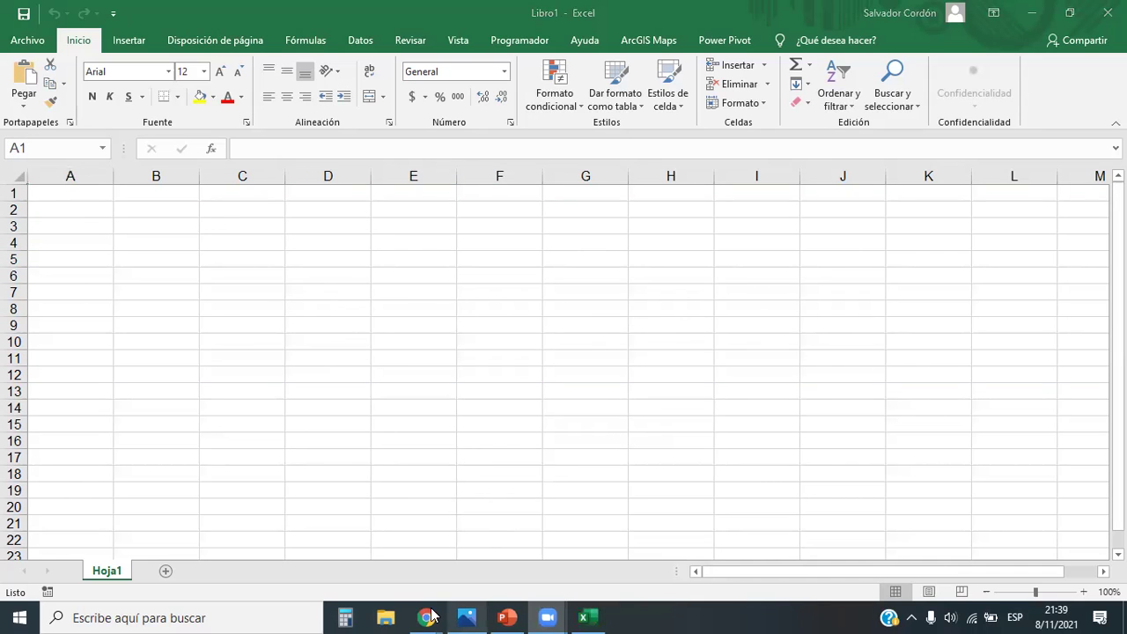
mouse_move(426, 617)
left_click(509, 561)
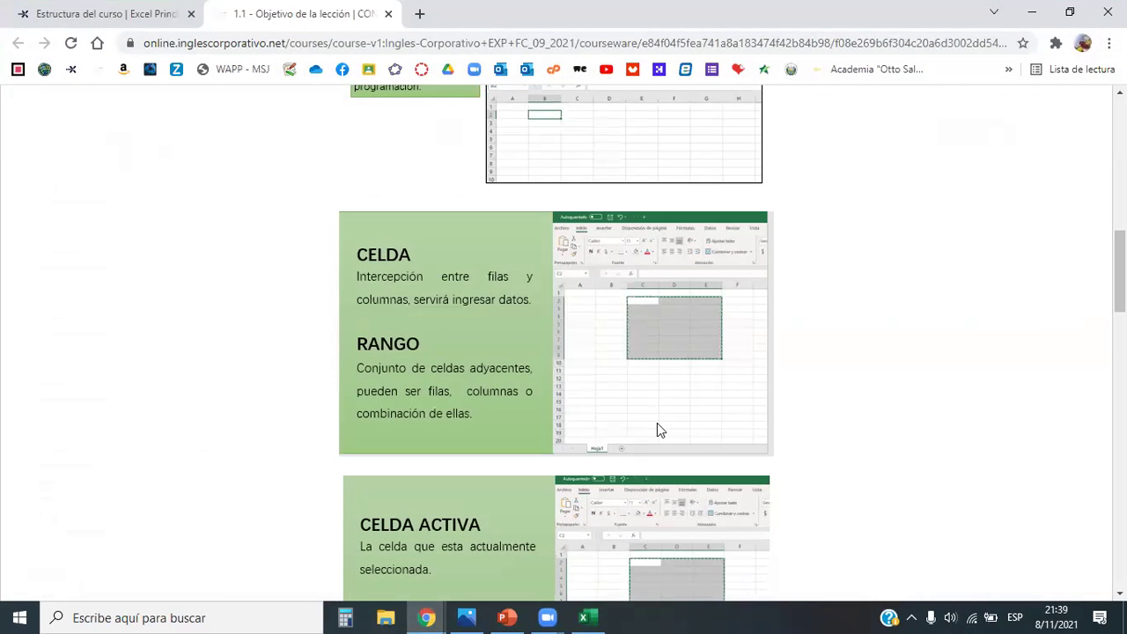
scroll(564, 411, "down", 2)
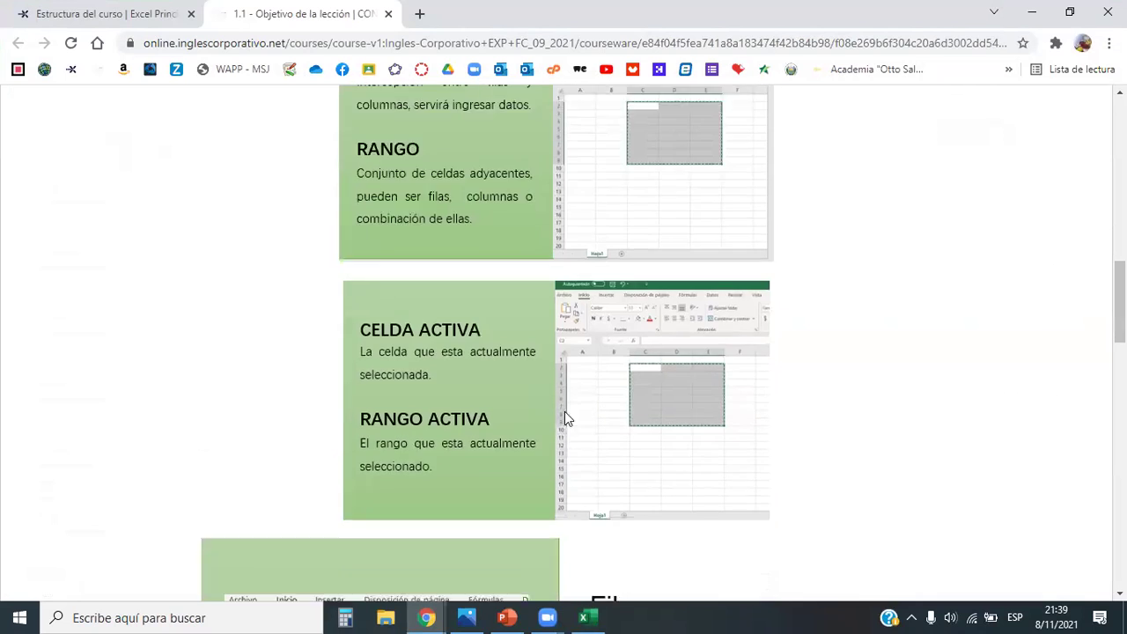
scroll(421, 202, "up", 1)
scroll(422, 168, "up", 1)
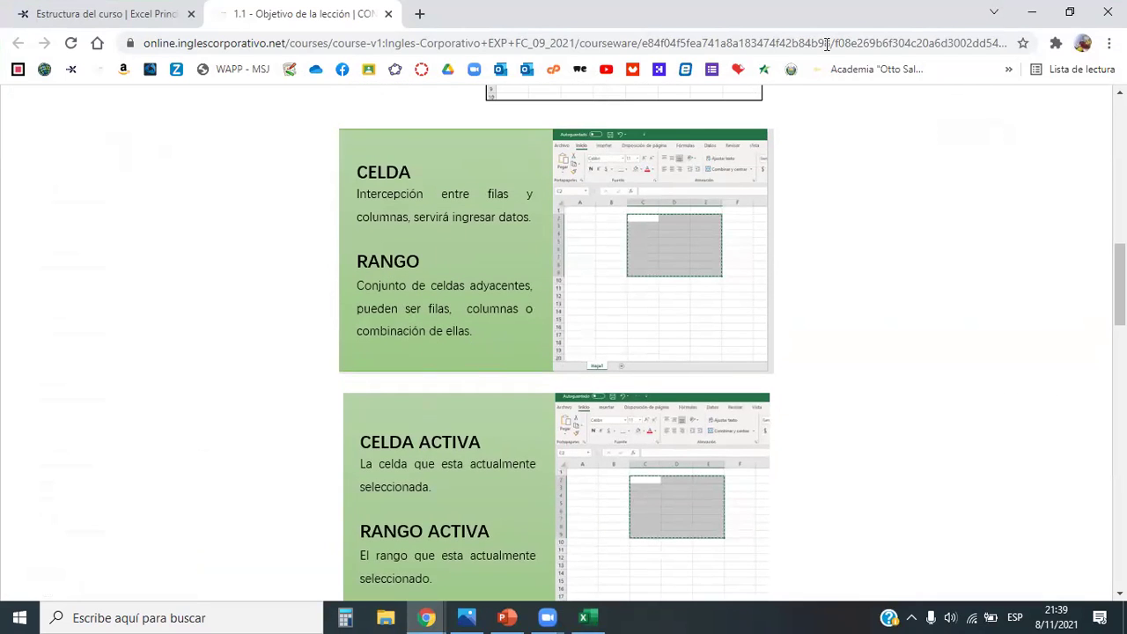
scroll(504, 405, "down", 1)
scroll(508, 407, "up", 2)
scroll(528, 400, "down", 1)
scroll(572, 385, "down", 1)
scroll(586, 387, "up", 1)
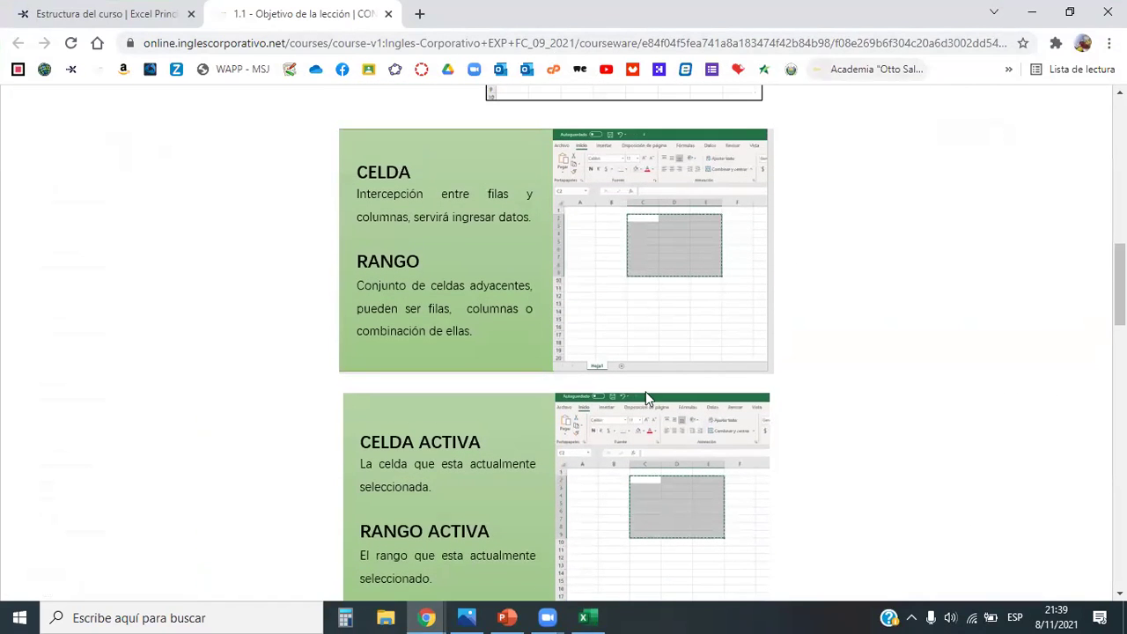
left_click(585, 617)
left_click(242, 258)
left_click(155, 227)
left_click(242, 242)
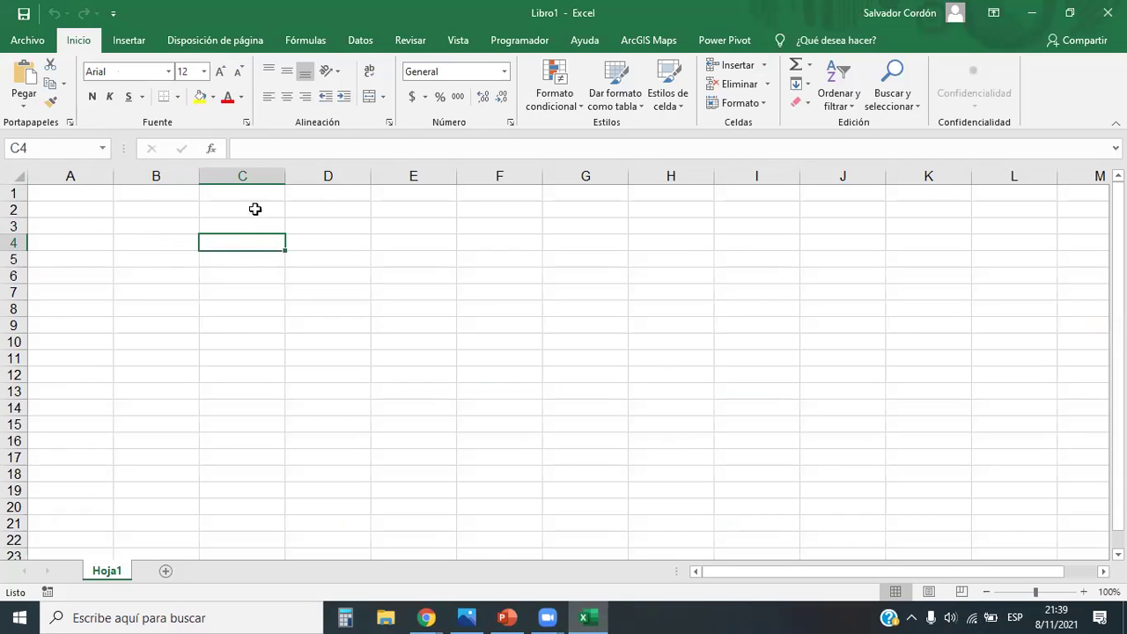
Try blocks from B3 to column J and B2:K20, then select the range B2:I14
left_click(161, 223)
left_click_drag(258, 236, 818, 475)
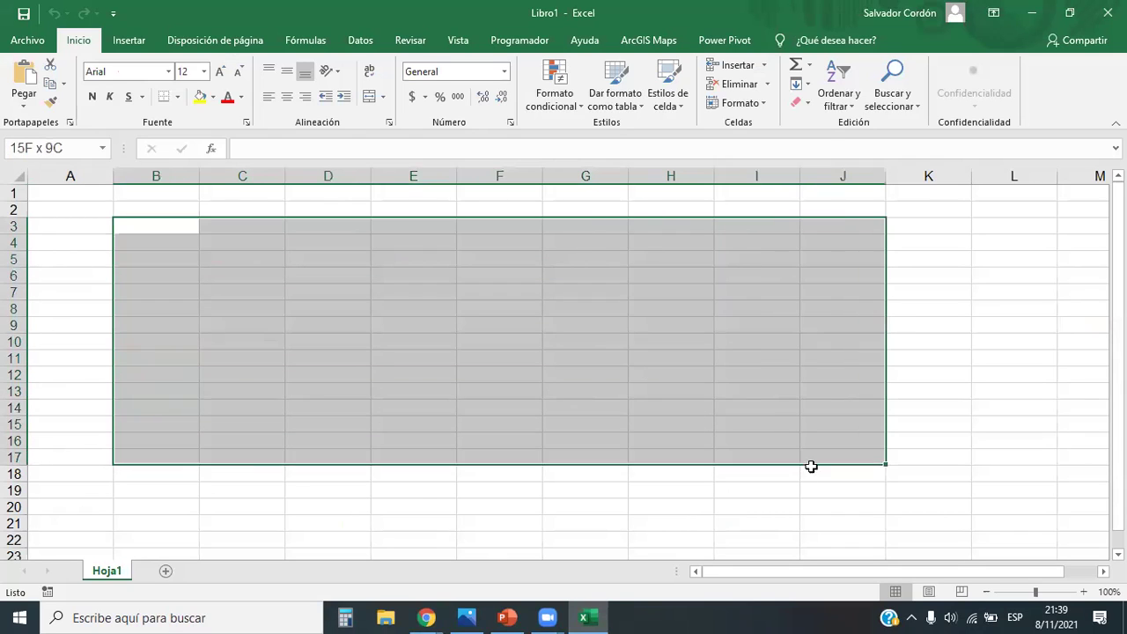
left_click(64, 354)
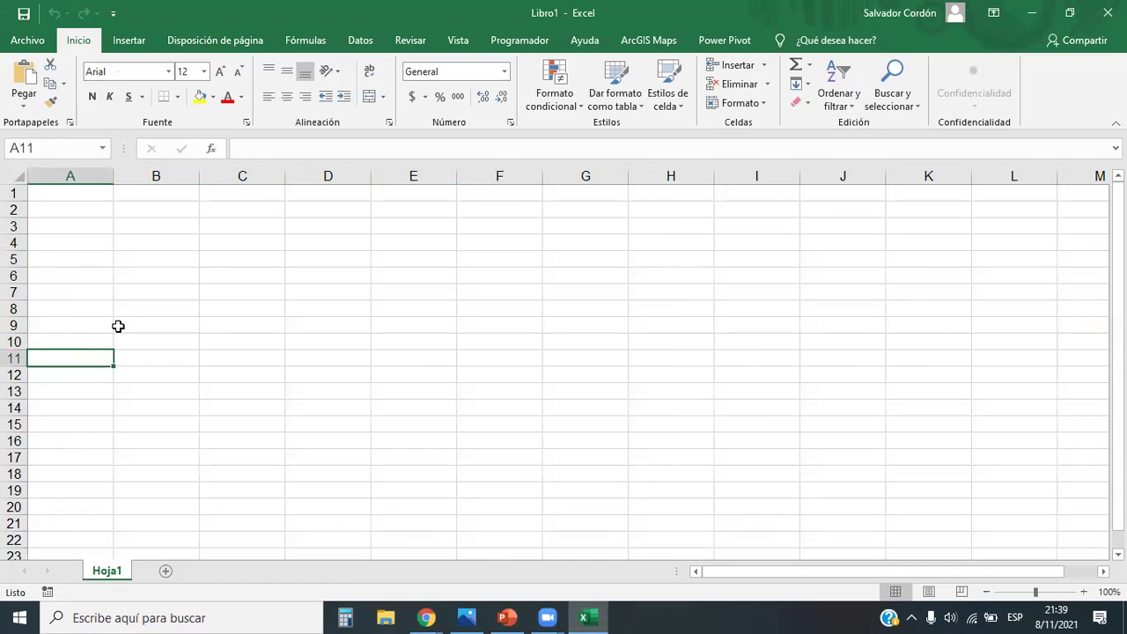
left_click_drag(163, 209, 828, 397)
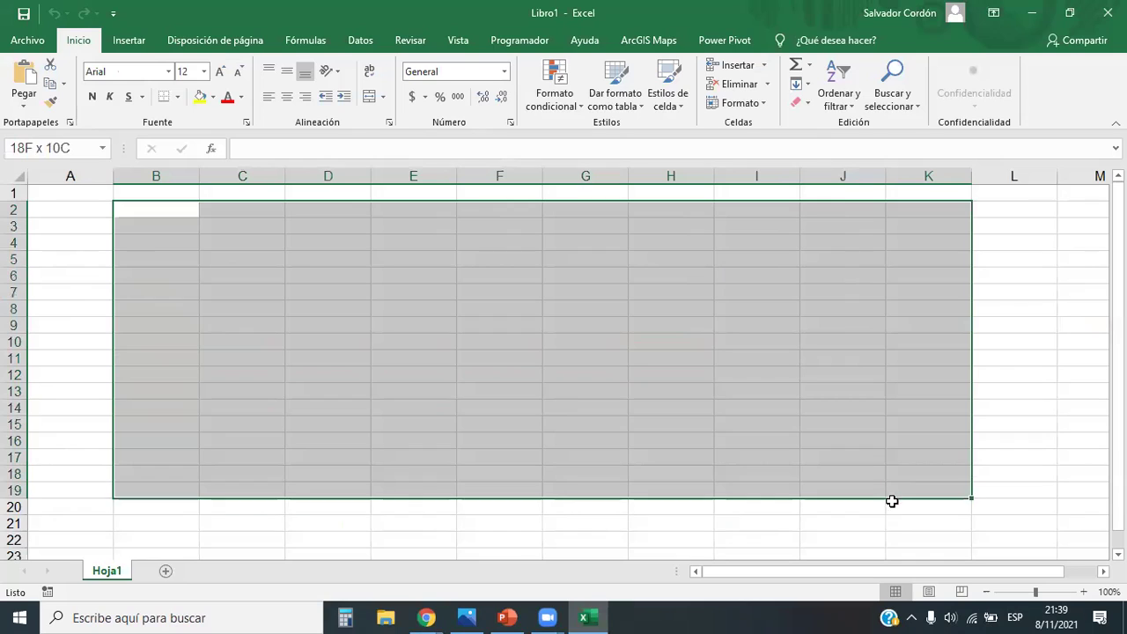
left_click_drag(828, 397, 887, 503)
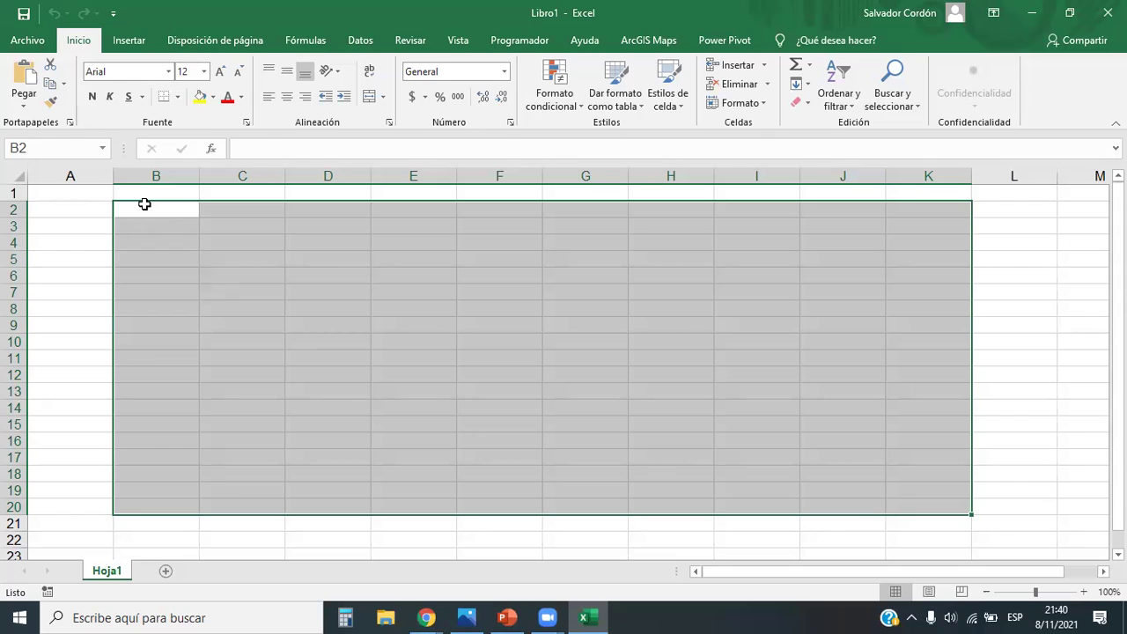
left_click(240, 279)
left_click_drag(172, 212, 769, 410)
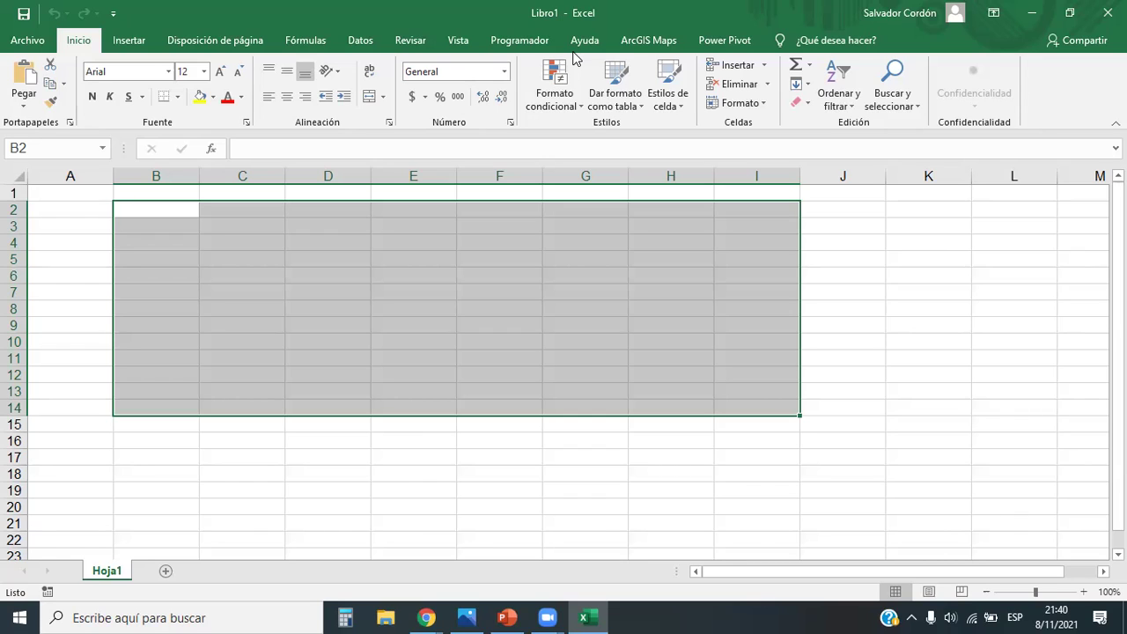
Clear the B2:I14 selection, select range C3:E7, and show the Chrome window thumbnails
left_click(296, 254)
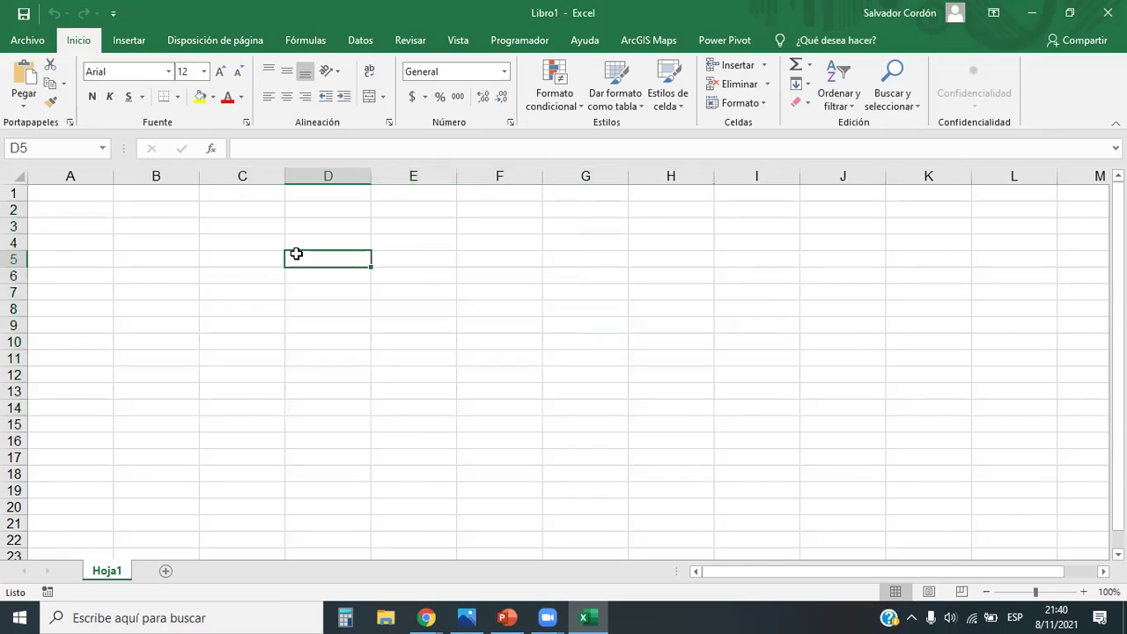
key("ctrl+Home")
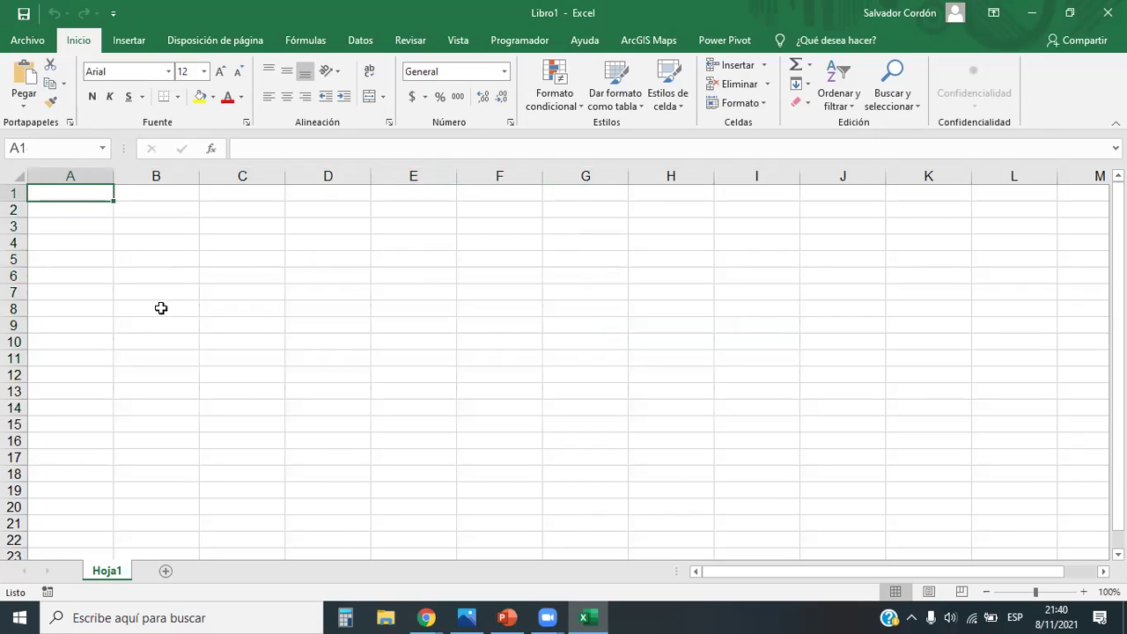
left_click(314, 272)
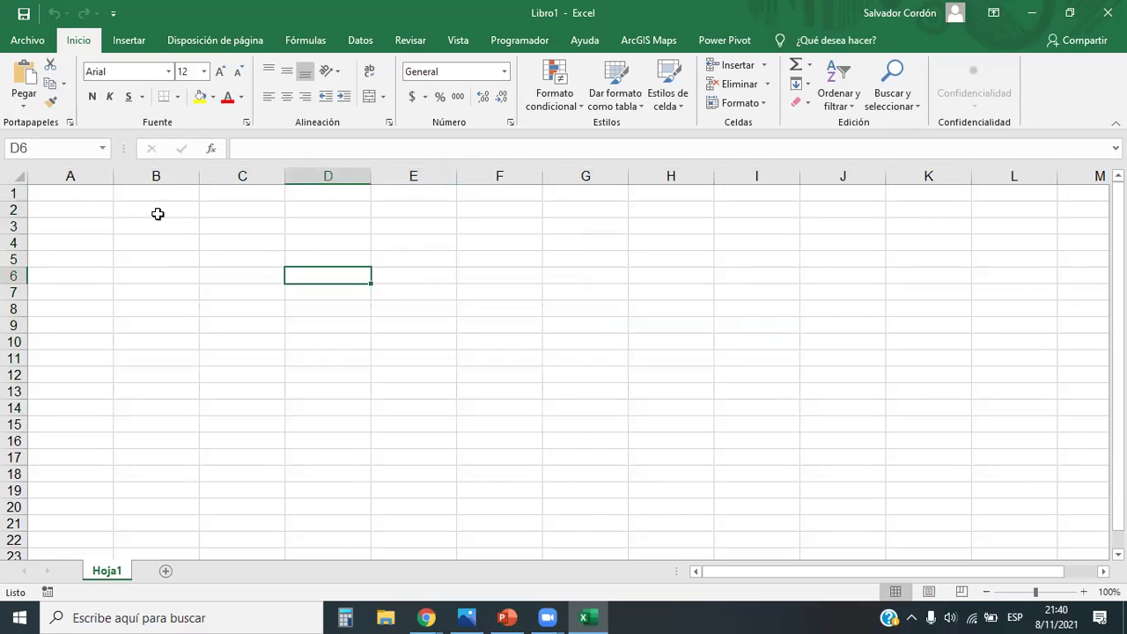
left_click_drag(156, 211, 748, 405)
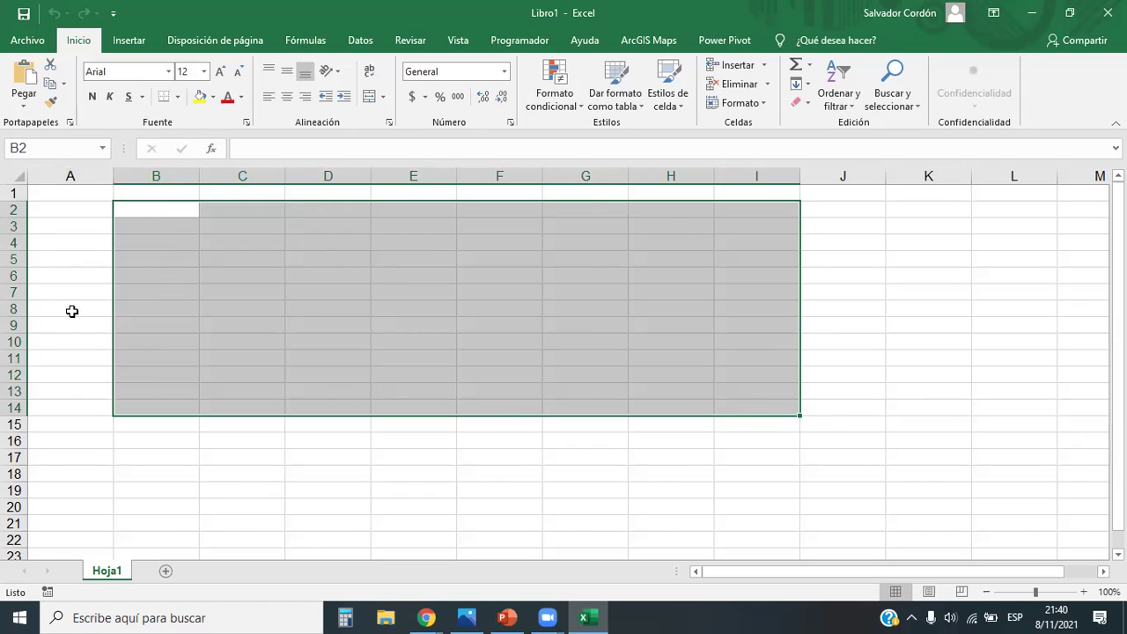
left_click(140, 274)
left_click_drag(231, 220, 434, 285)
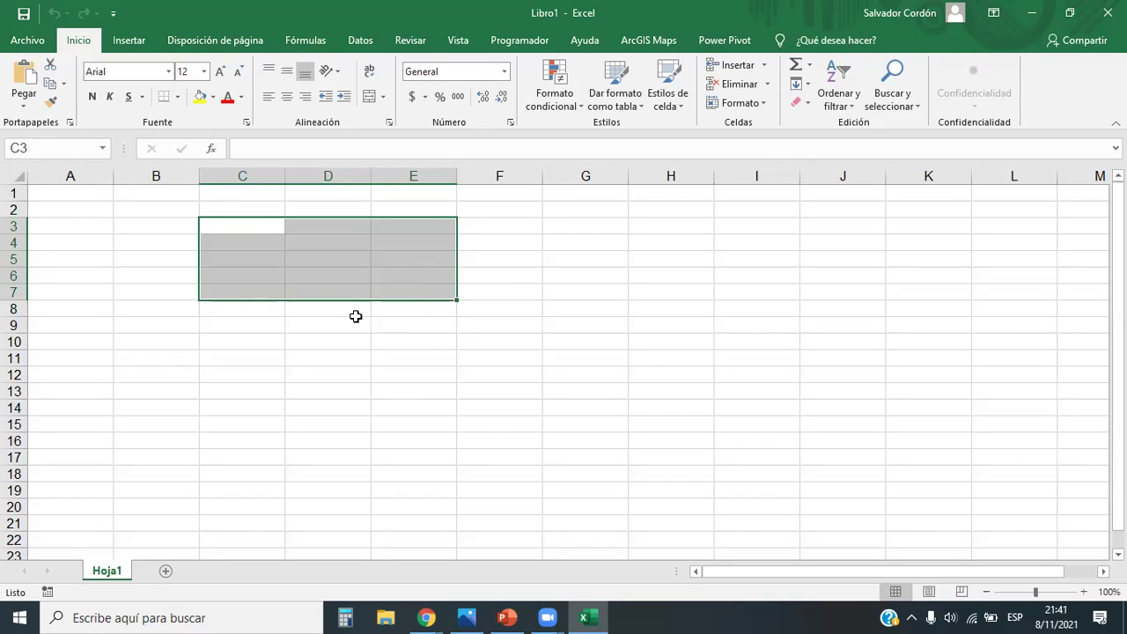
left_click(426, 617)
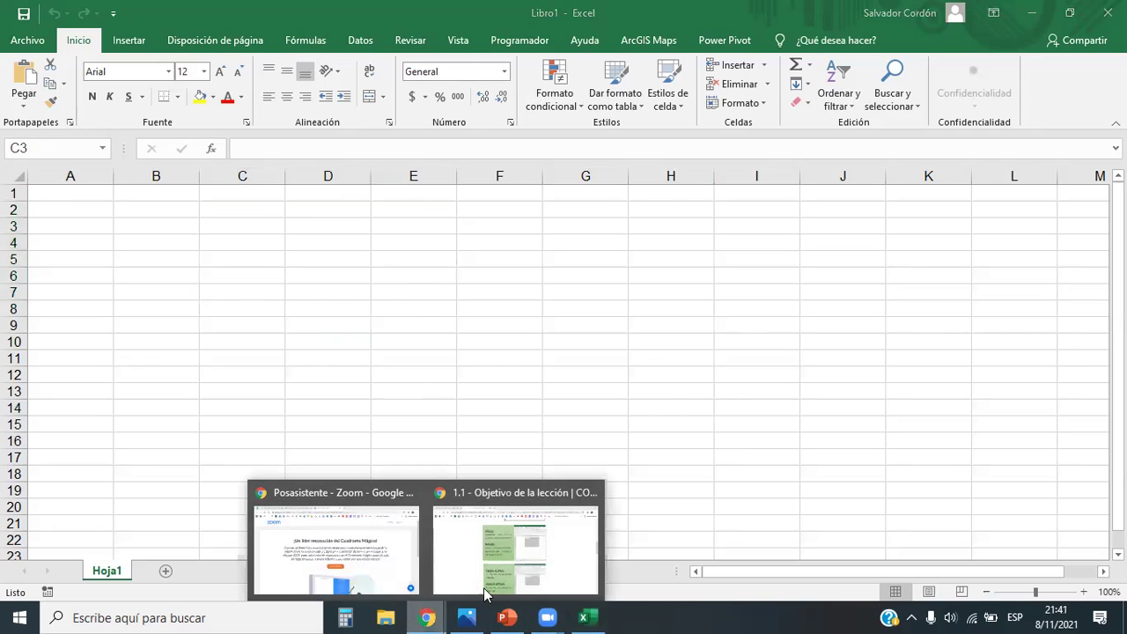
Read the Chrome lesson through Filas/Columnas to the Excel window layout diagram, then Alt+Tab to Libro1
left_click(523, 578)
scroll(805, 344, "down", 1)
scroll(805, 344, "down", 2)
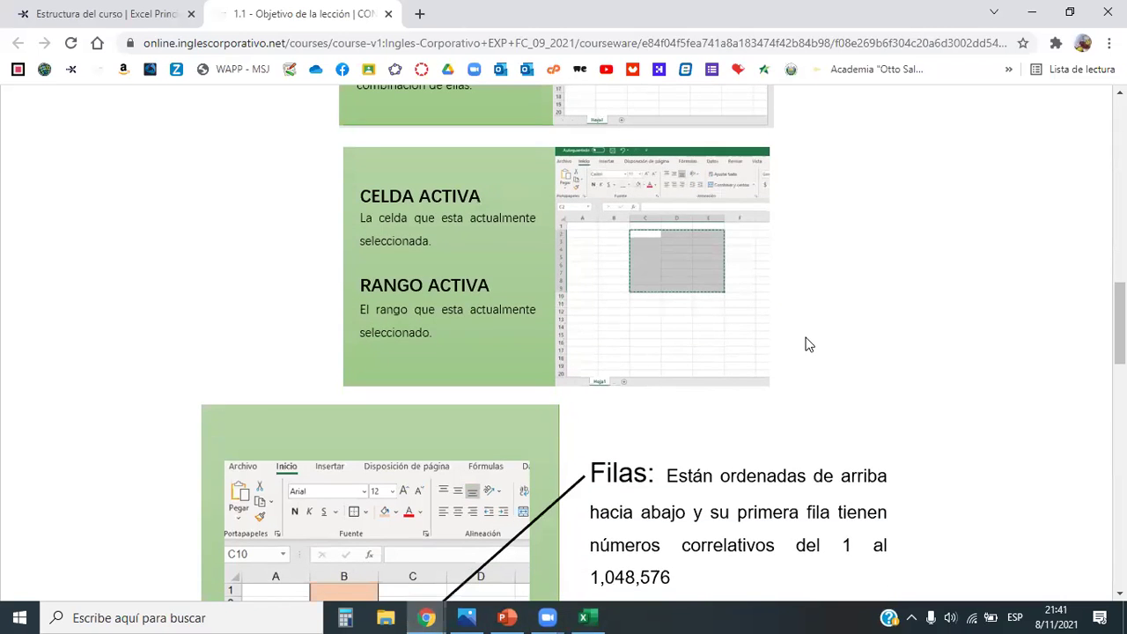
scroll(804, 344, "down", 2)
scroll(808, 343, "down", 3)
scroll(807, 343, "up", 1)
scroll(807, 343, "down", 1)
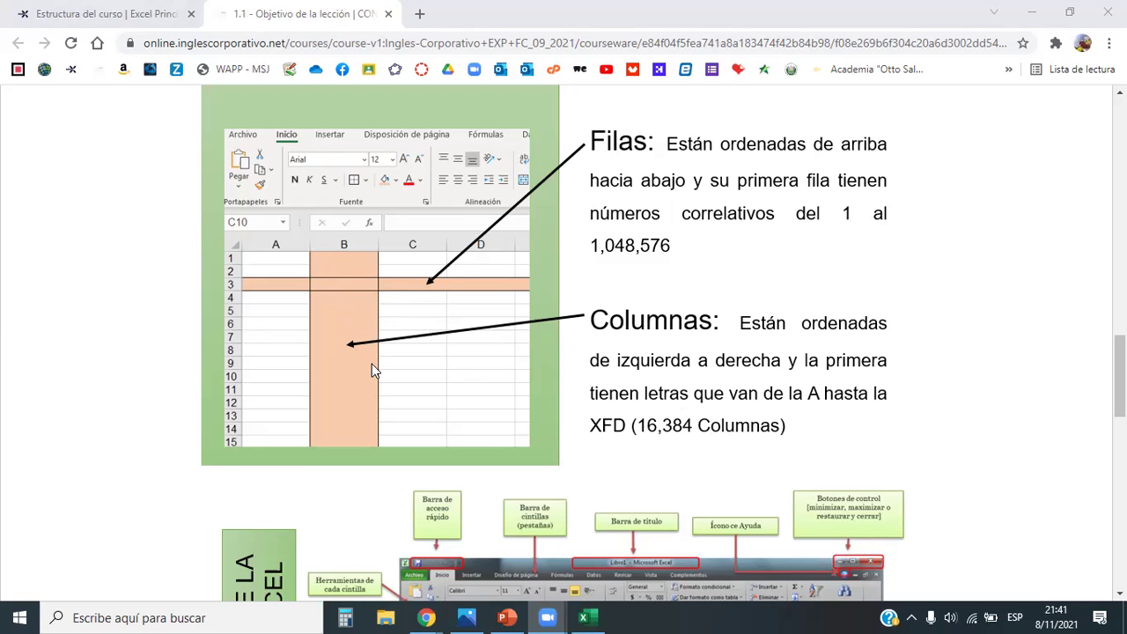
scroll(510, 320, "down", 4)
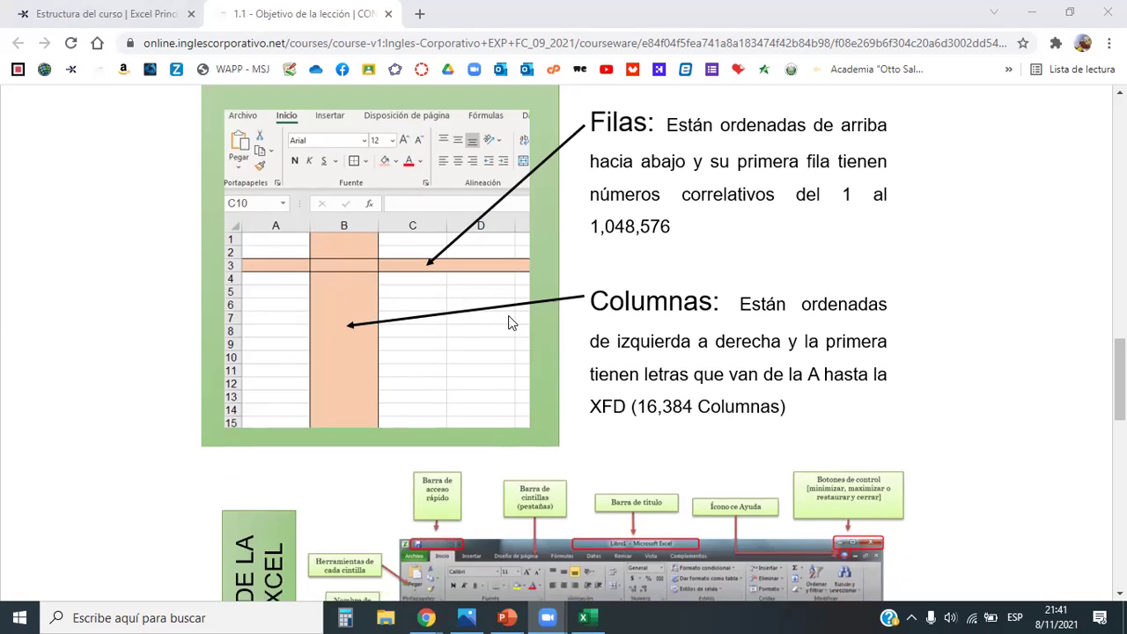
scroll(704, 331, "up", 1)
scroll(746, 332, "down", 1)
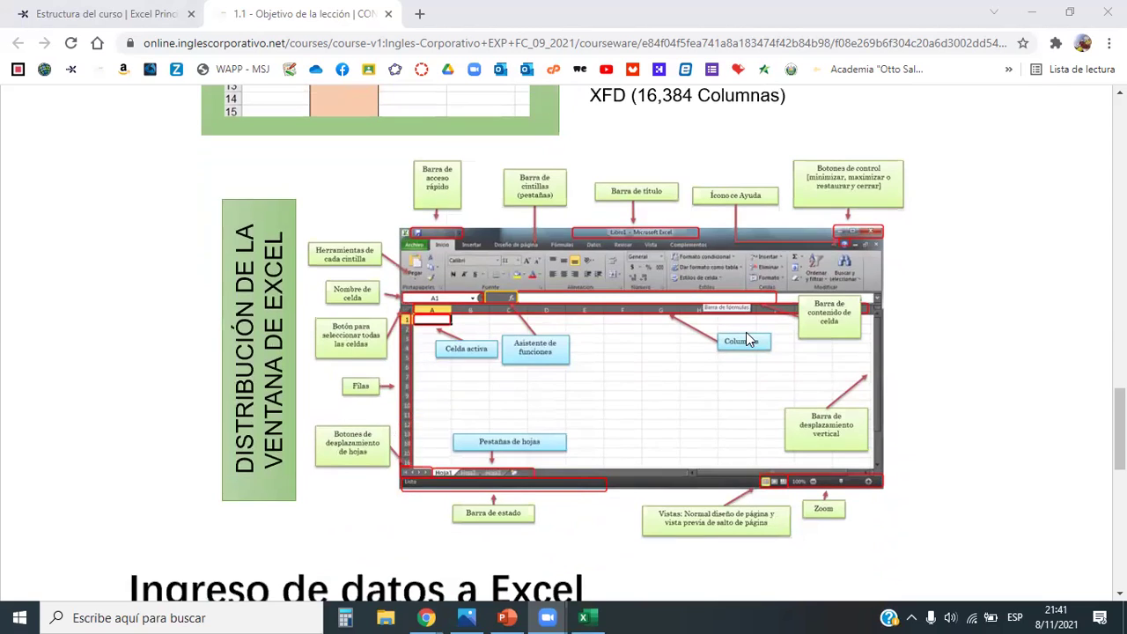
scroll(645, 369, "up", 3)
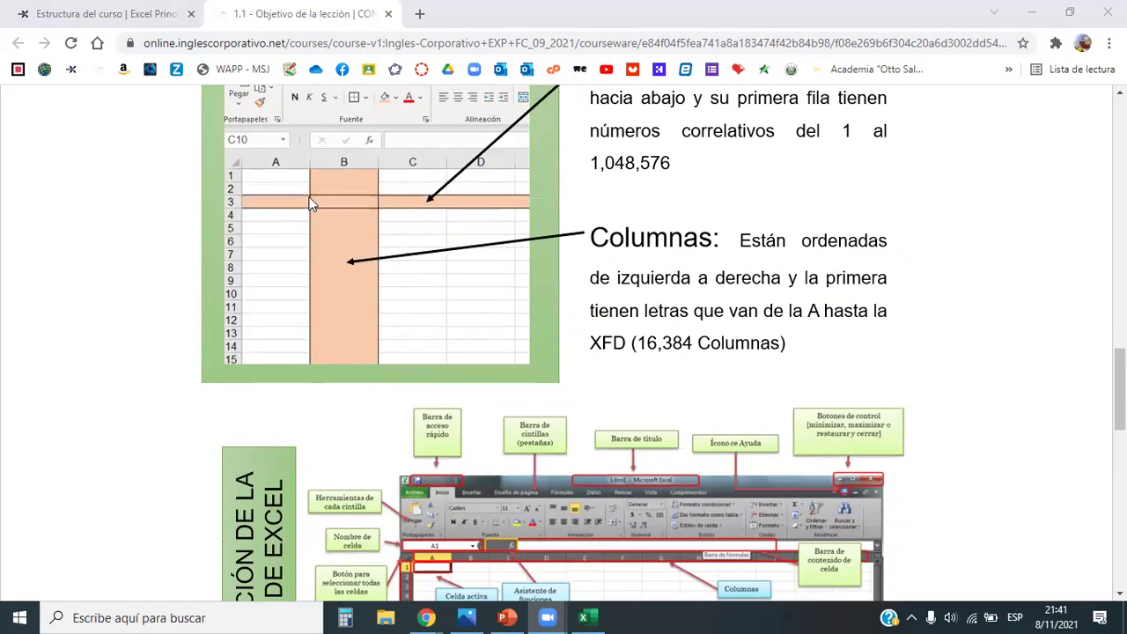
scroll(432, 254, "down", 3)
scroll(458, 255, "down", 1)
scroll(494, 252, "up", 2)
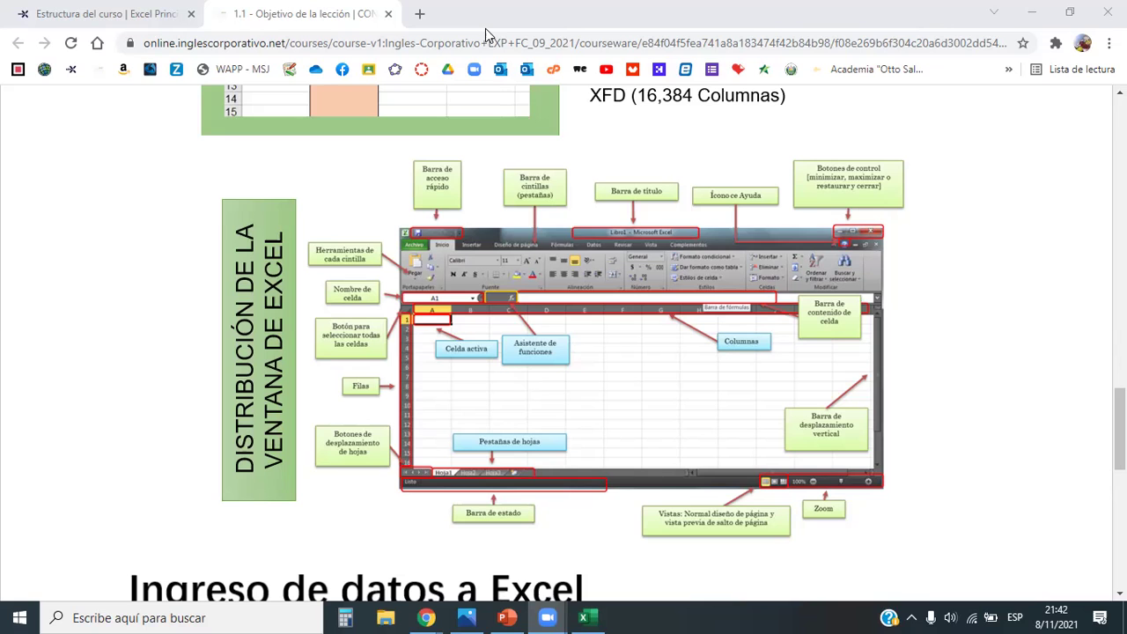
key("alt+Tab")
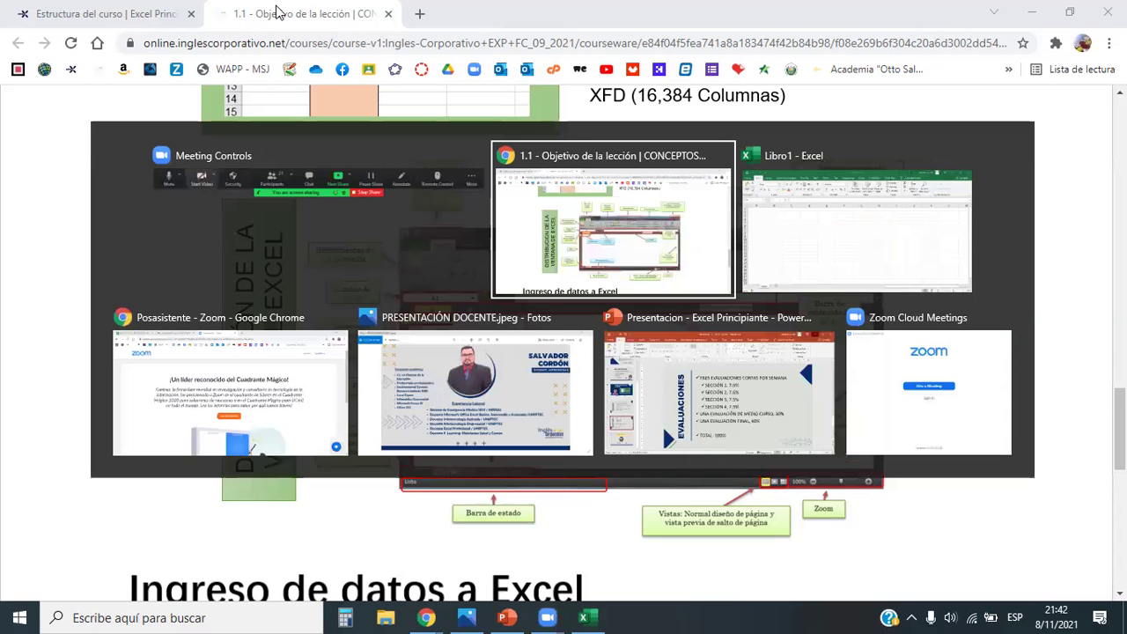
key("alt+Tab")
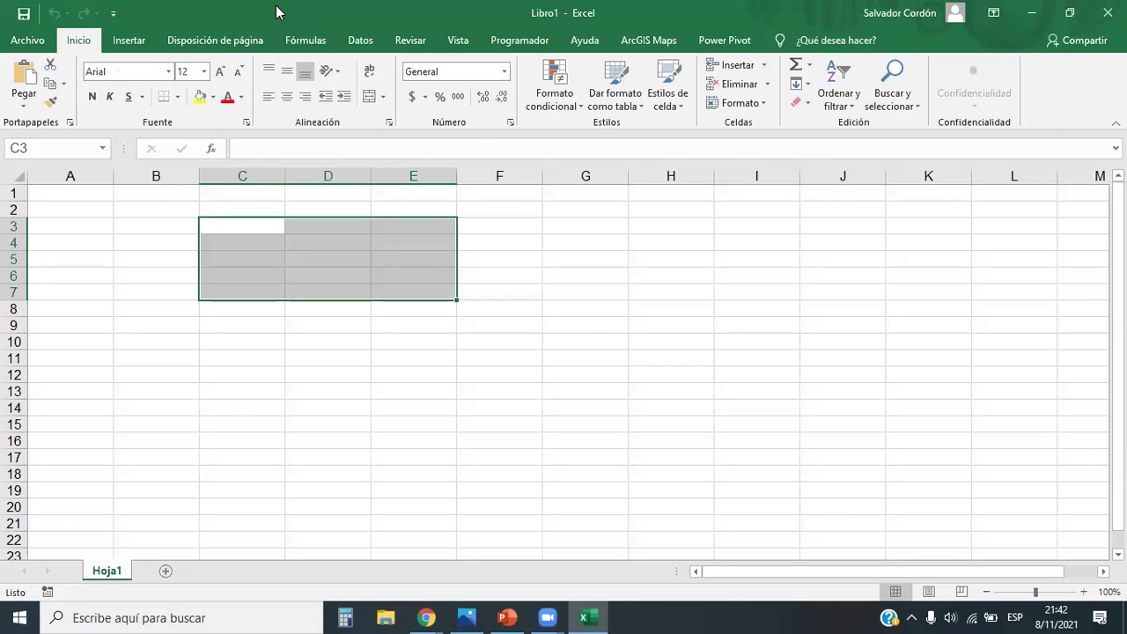
Switch to the Chrome lesson and back, view the Insertar and Inicio tabs, then return to Chrome
key("alt+Tab")
left_click(123, 40)
left_click(78, 40)
key("alt+Tab")
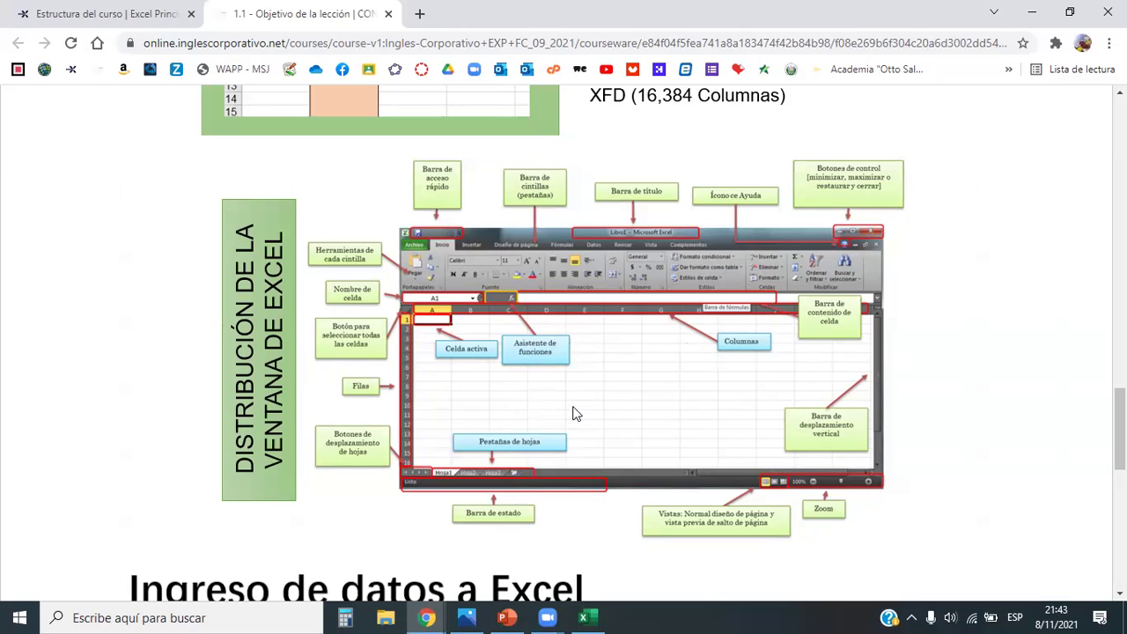
Scroll around the lesson's Distribución de la ventana de Excel diagram, then bring Libro1 back to the front
scroll(619, 412, "down", 1)
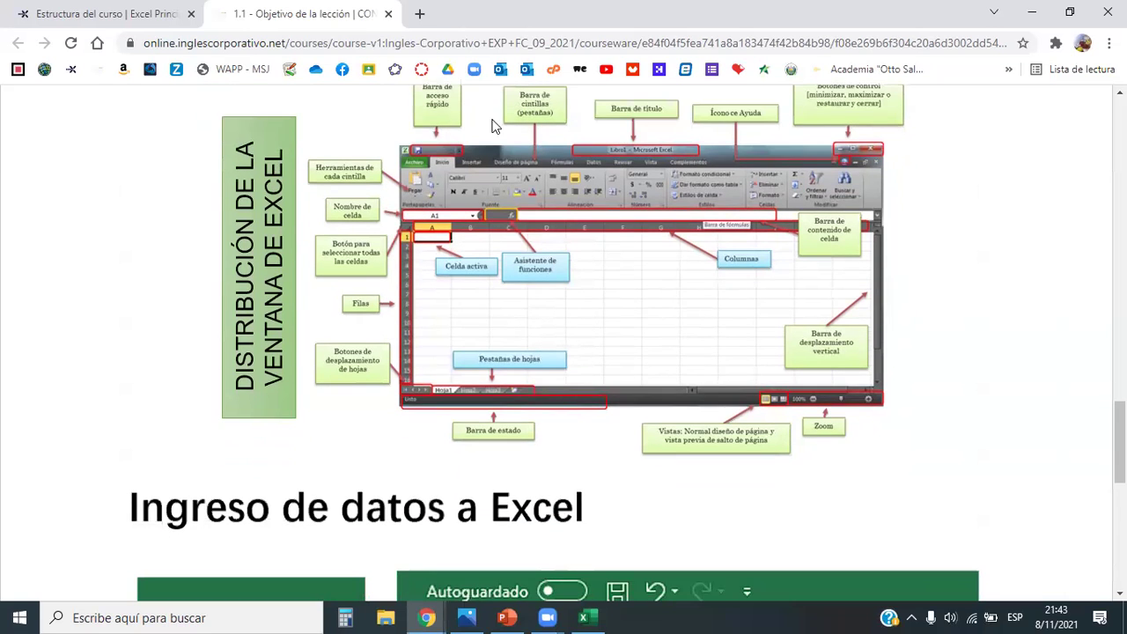
scroll(630, 352, "up", 1)
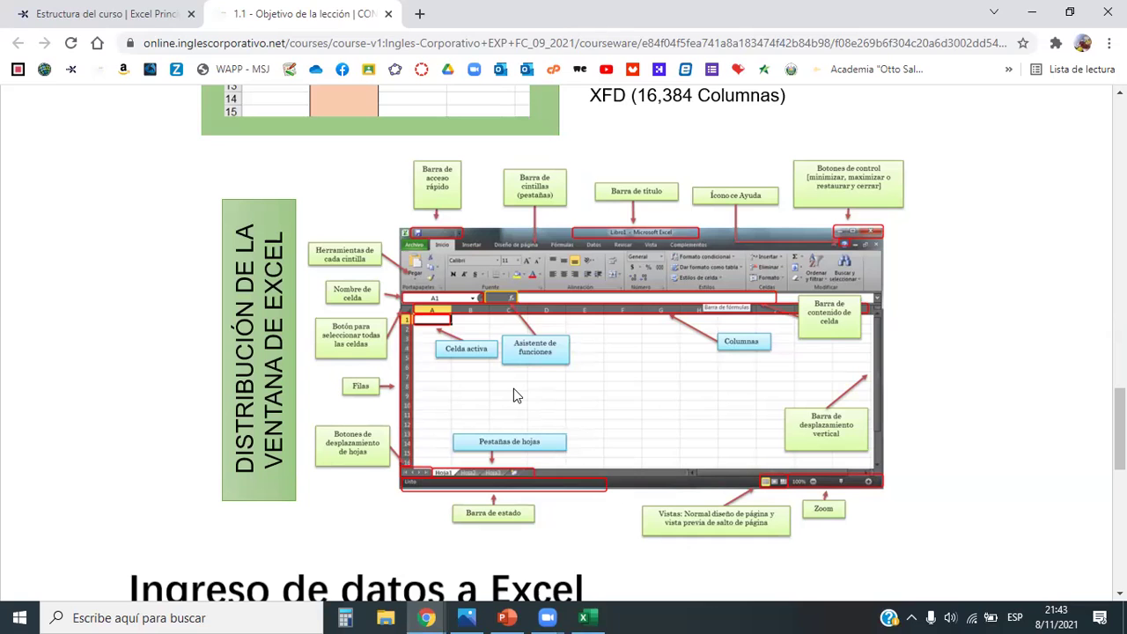
scroll(493, 384, "down", 3)
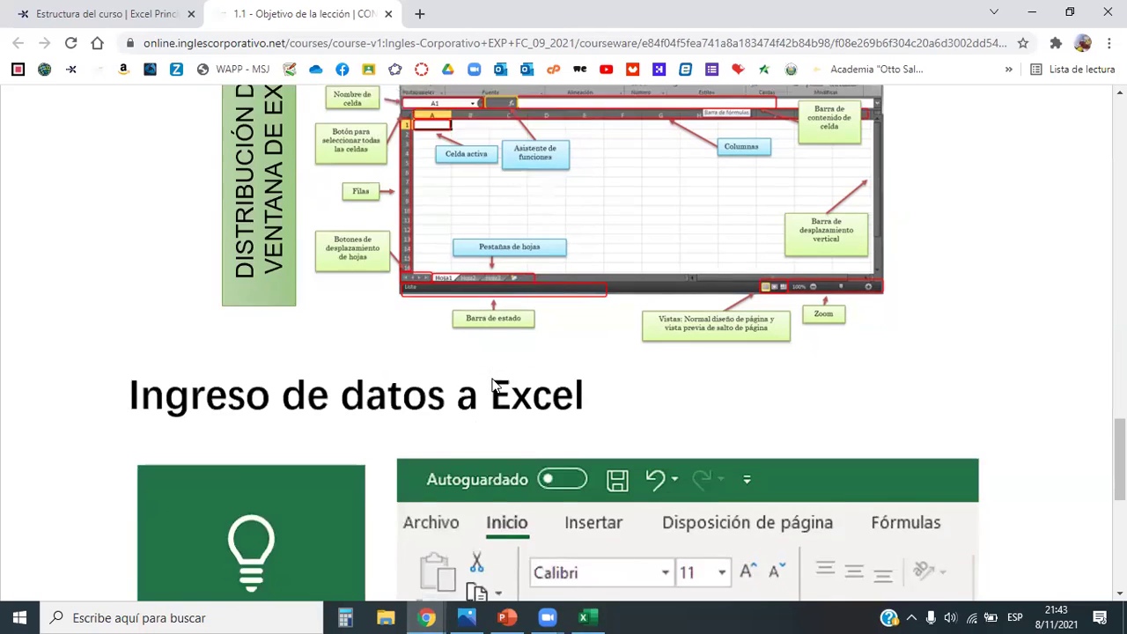
scroll(495, 383, "up", 3)
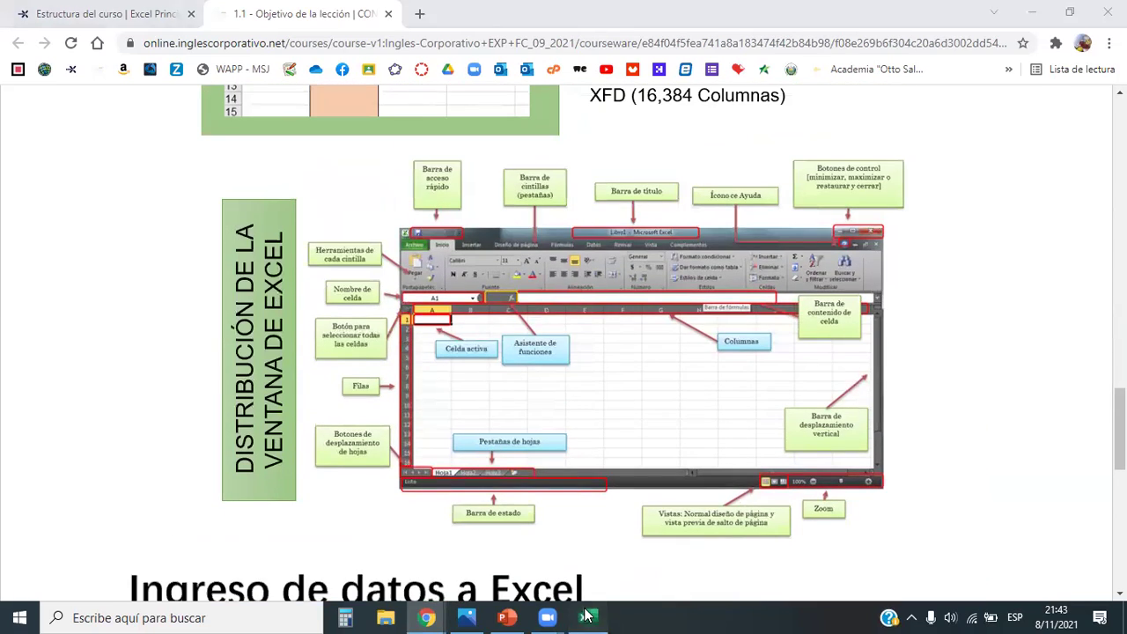
left_click(583, 617)
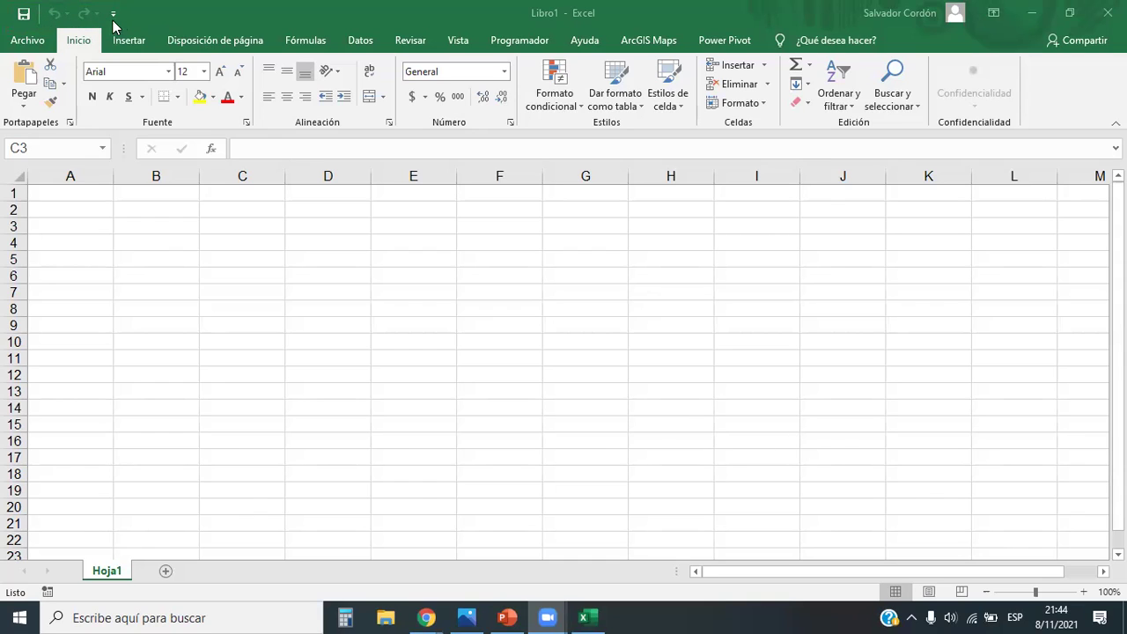
Add Nuevo to the Quick Access Toolbar, adding Abrir and then removing it again
key("shift+Right")
key("shift+Right")
key("shift+Down")
key("shift+Down")
key("shift+Down")
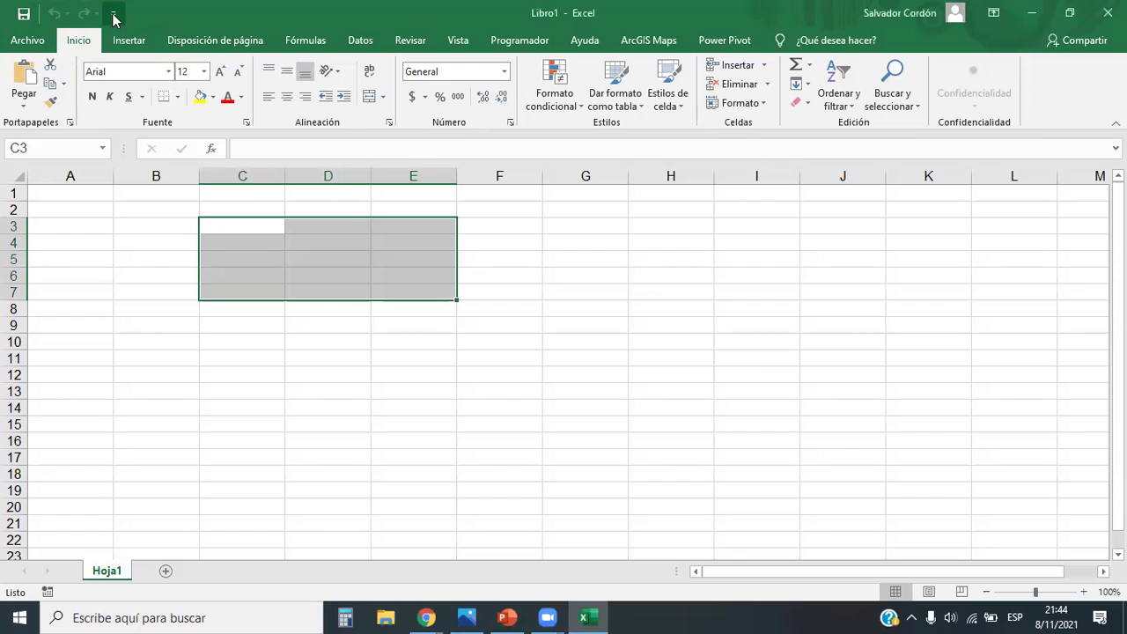
left_click(113, 16)
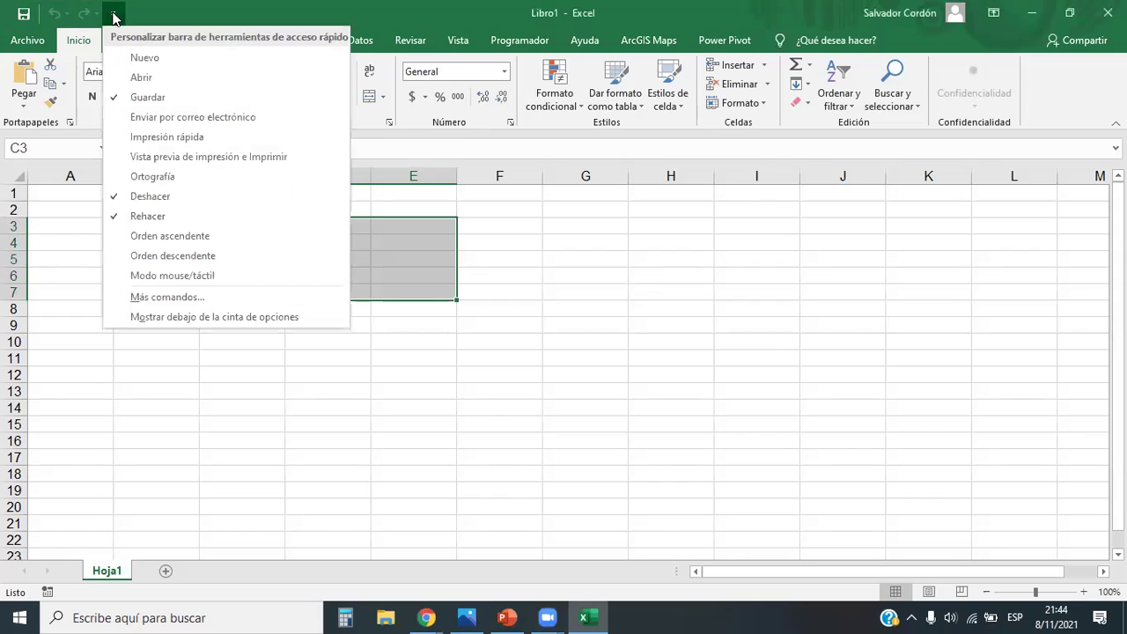
left_click(133, 58)
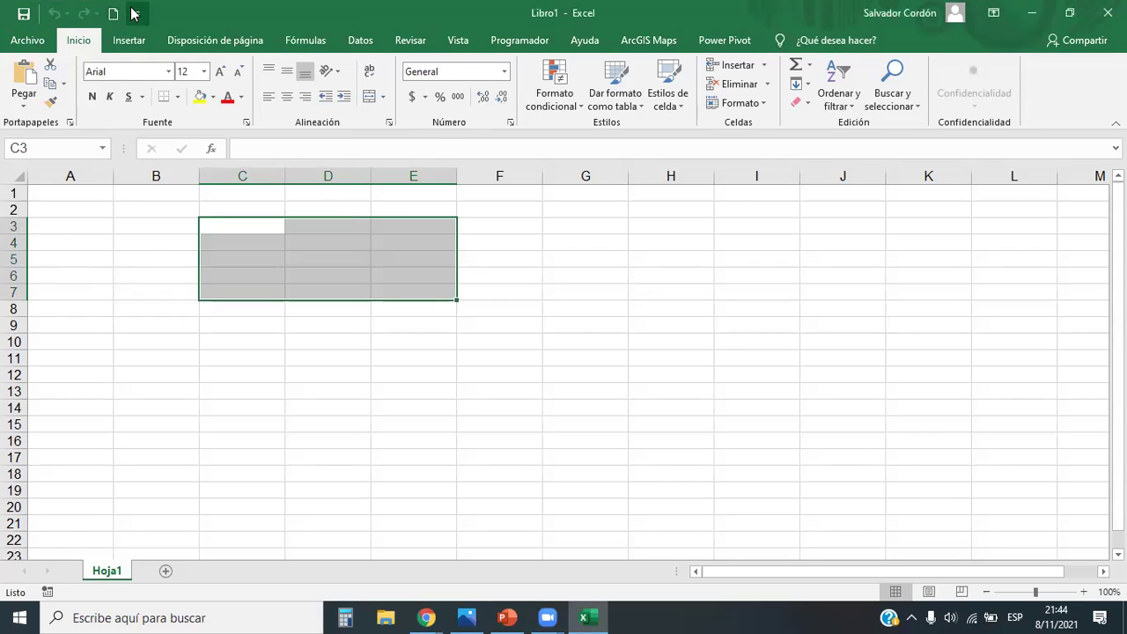
left_click(138, 13)
left_click(157, 78)
left_click(161, 14)
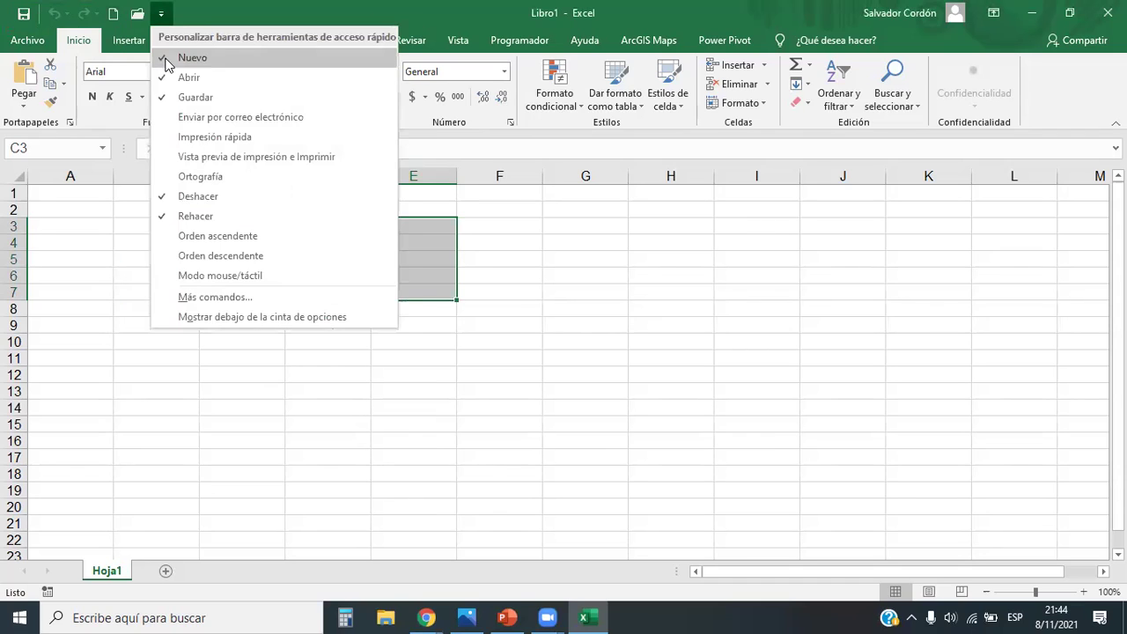
left_click(175, 79)
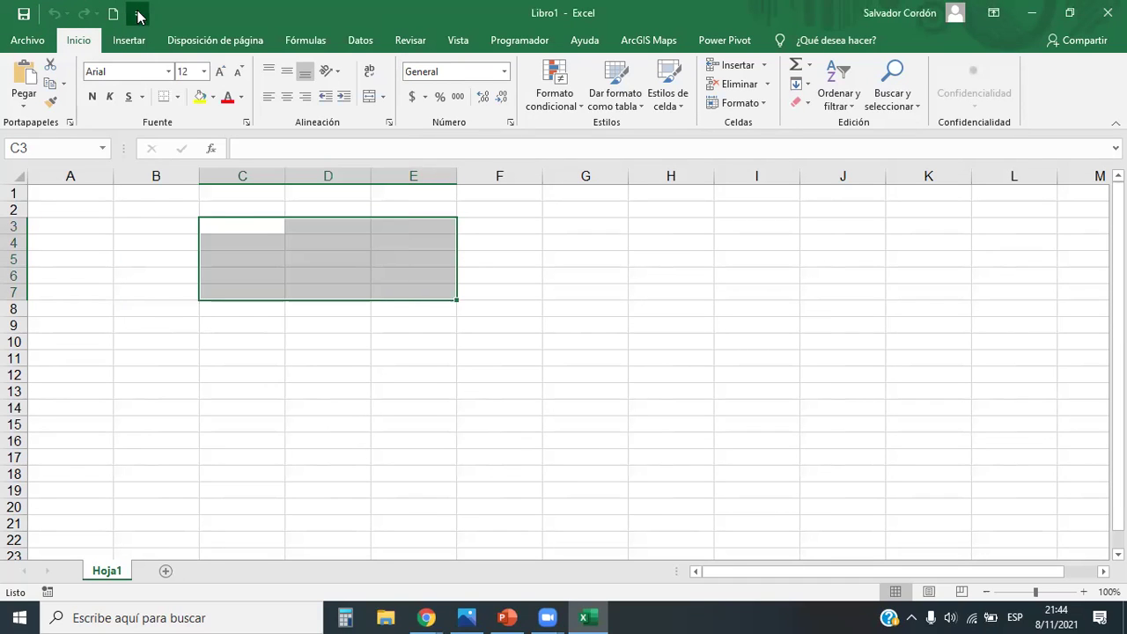
Close the toolbar dropdown and create blank workbook Libro2 with the new Nuevo button
left_click(137, 13)
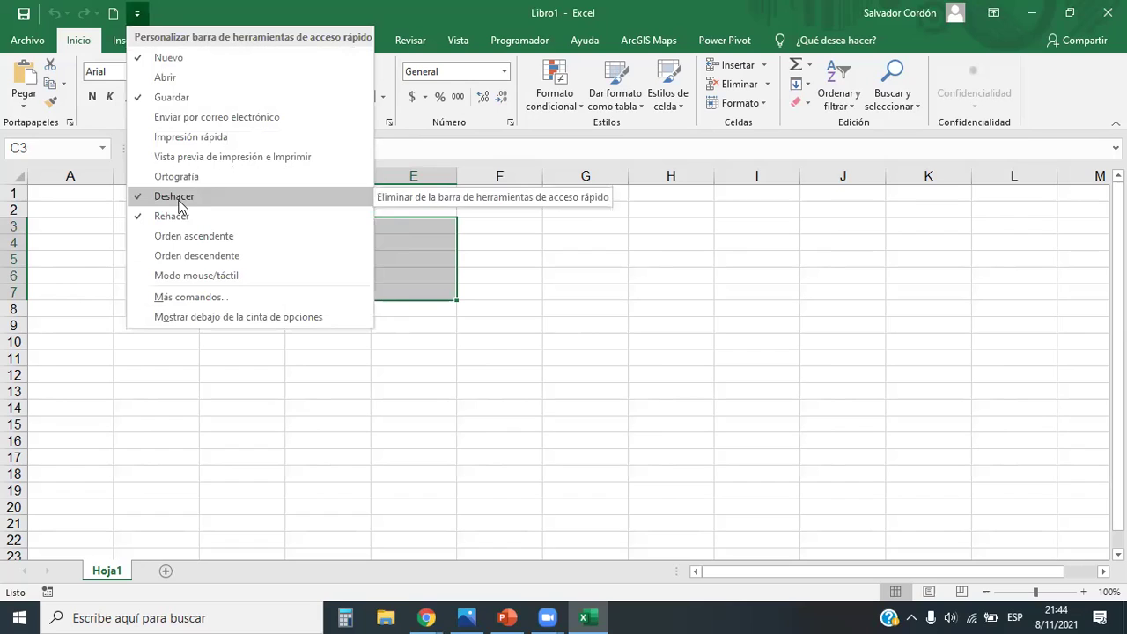
left_click(114, 15)
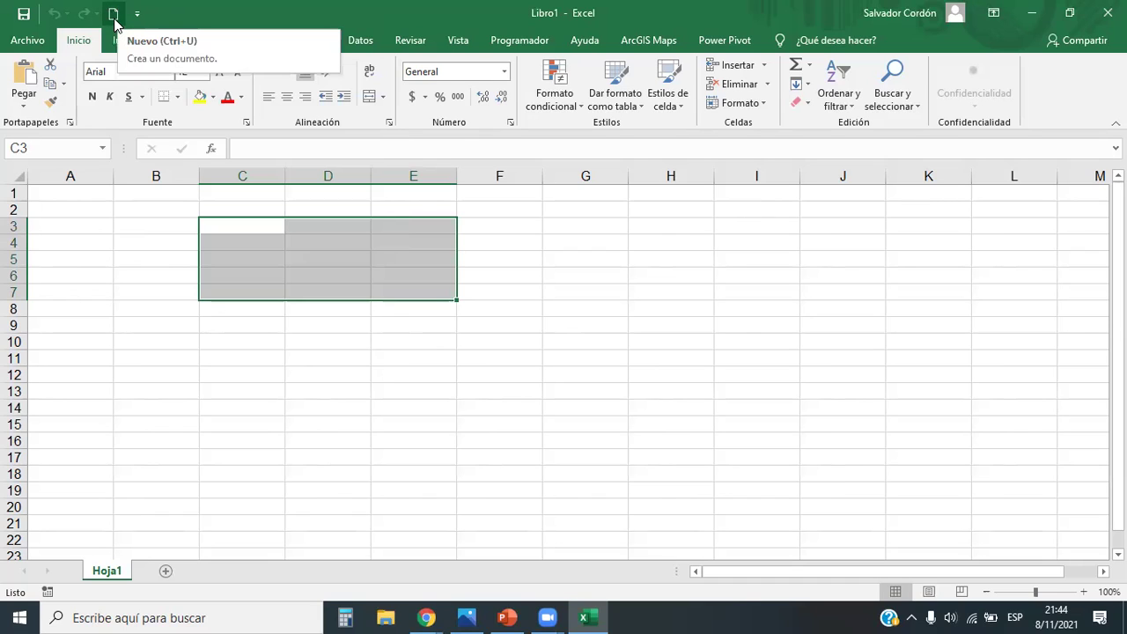
left_click(113, 14)
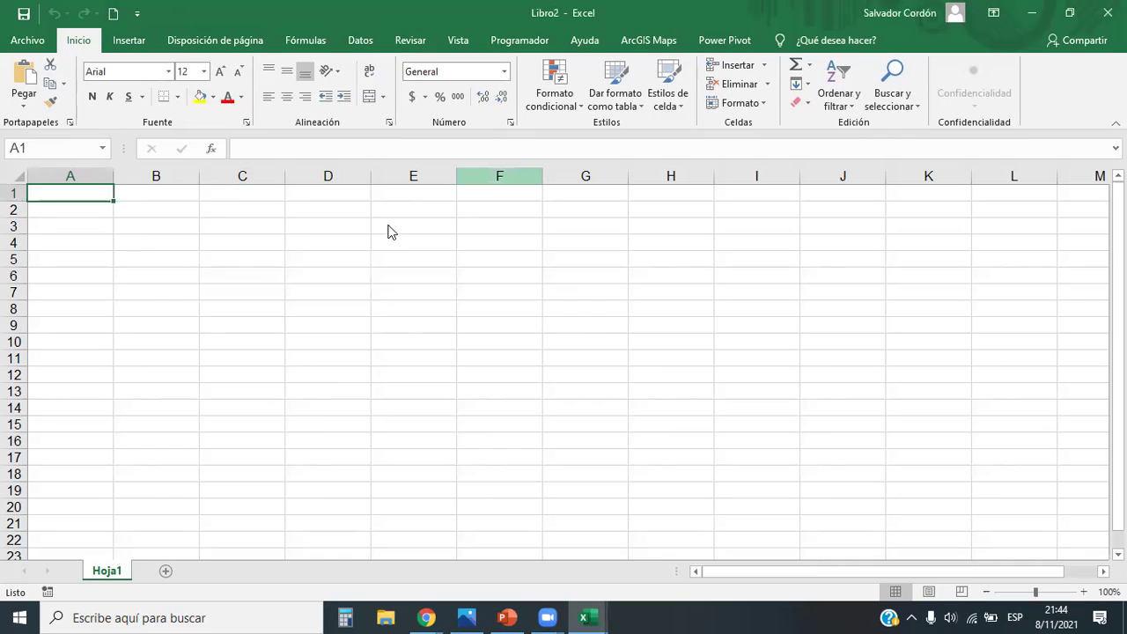
Shrink the new workbook window, open another blank workbook, and bring Libro2 forward
key("super+Down")
key("ctrl+u")
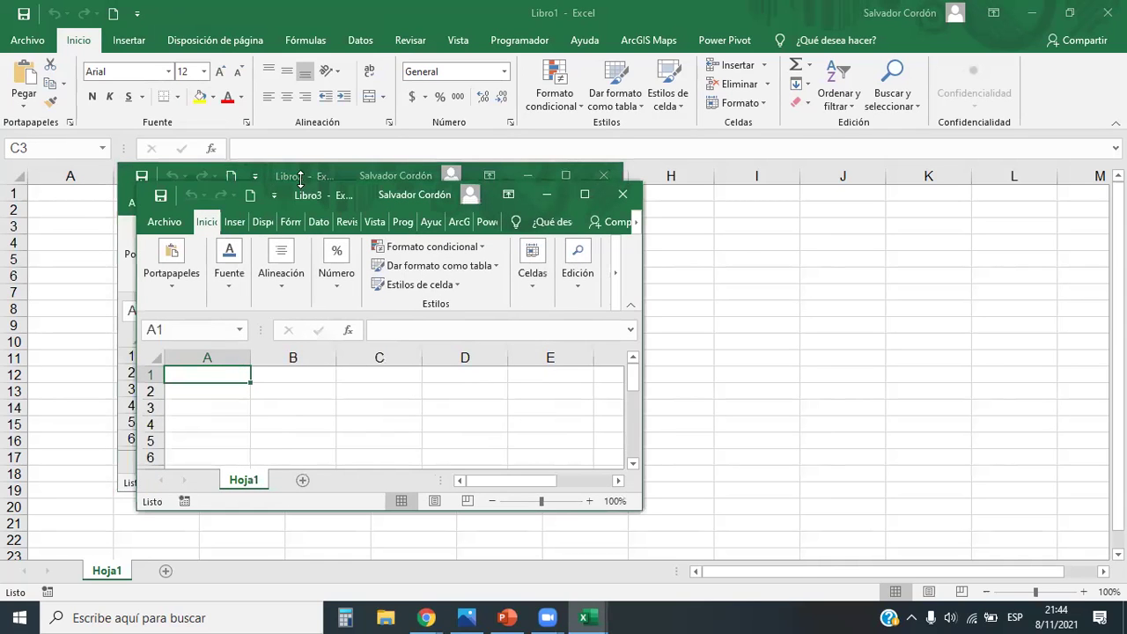
left_click(230, 176)
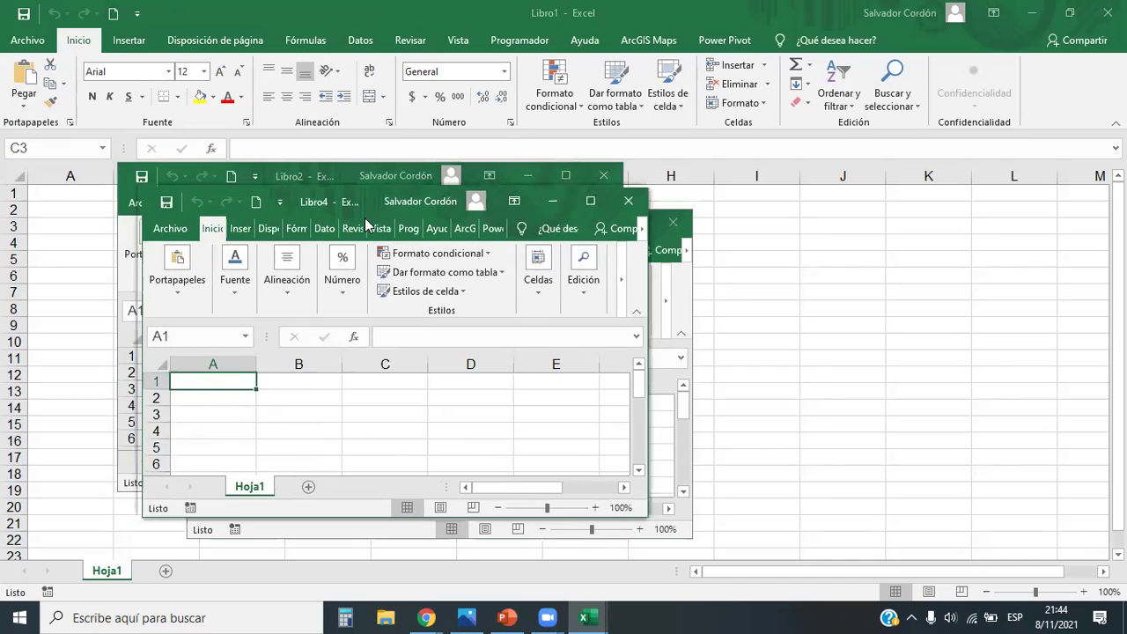
Close Libro2, Libro4 and Libro3, choosing No guardar for each
left_click(604, 175)
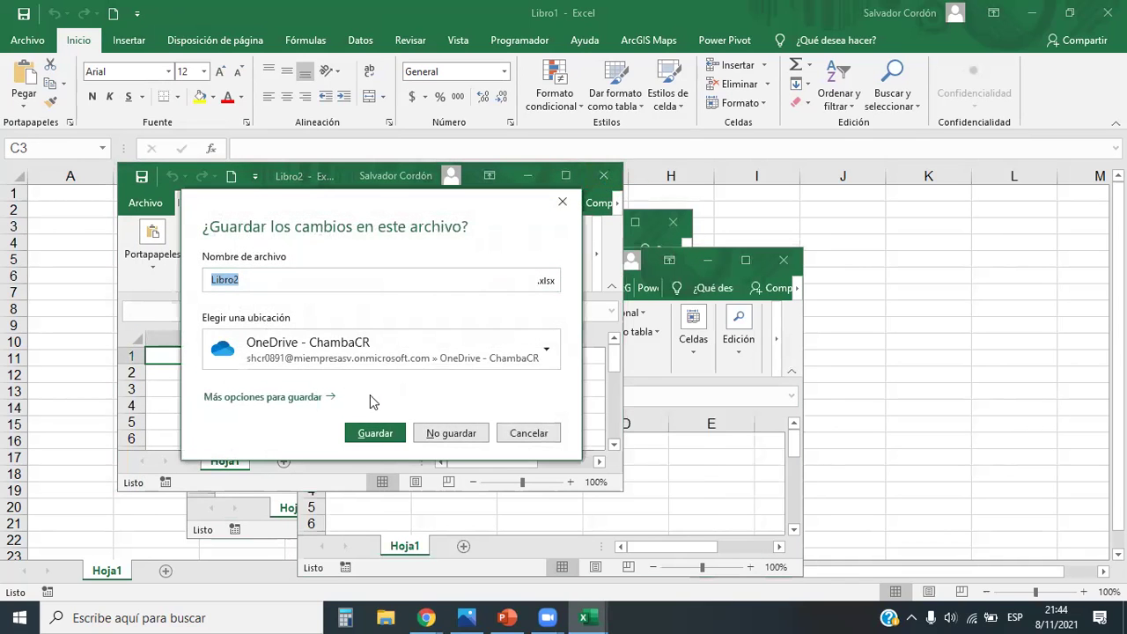
left_click(431, 433)
left_click(782, 260)
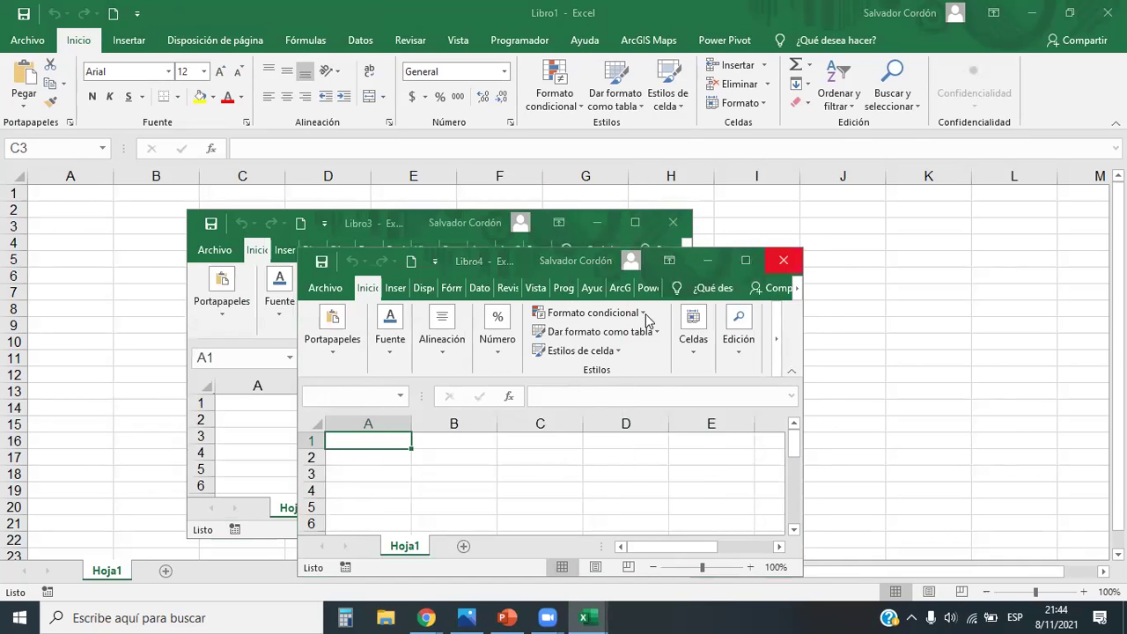
left_click(627, 518)
left_click(672, 222)
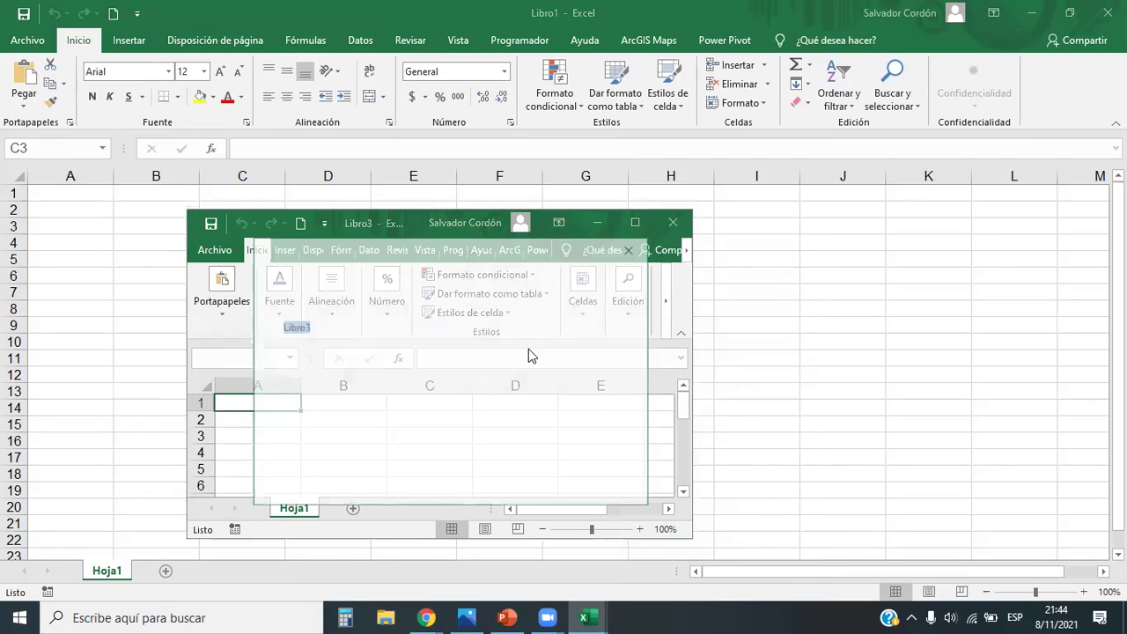
left_click(508, 471)
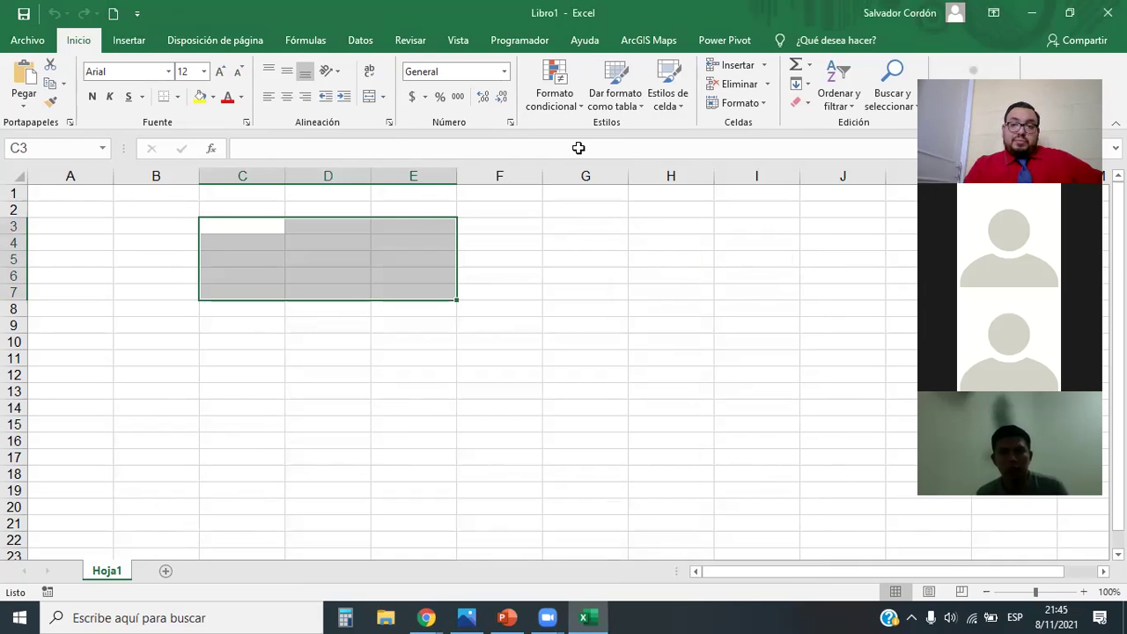
Uncheck Nuevo in the Quick Access Toolbar list, then open Más comandos for full customization
left_click(138, 14)
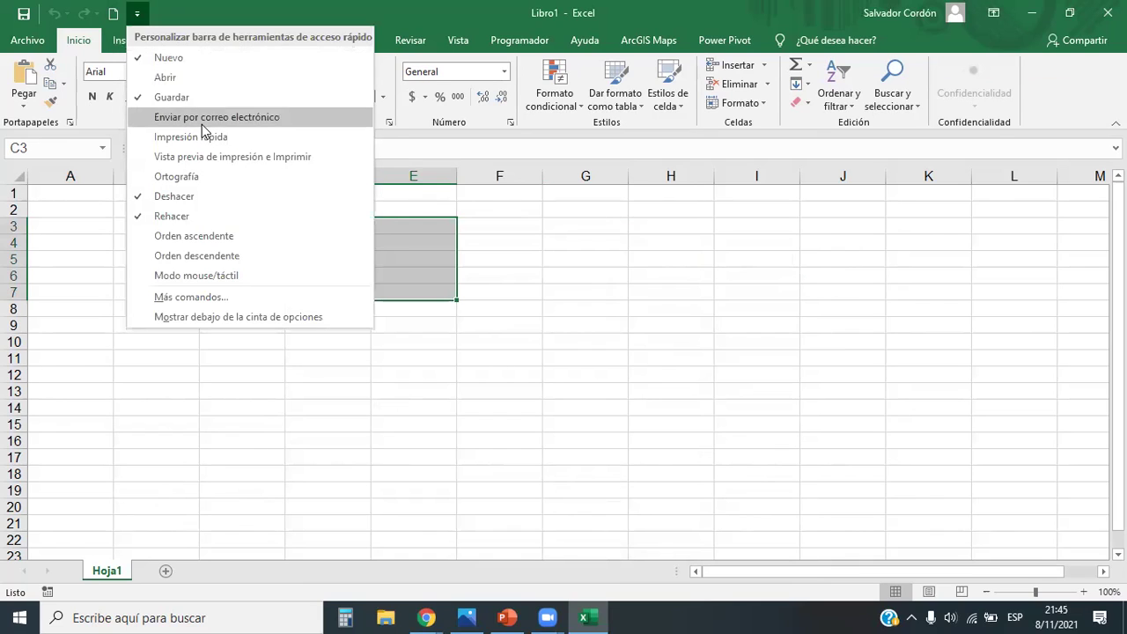
left_click(169, 59)
left_click(113, 14)
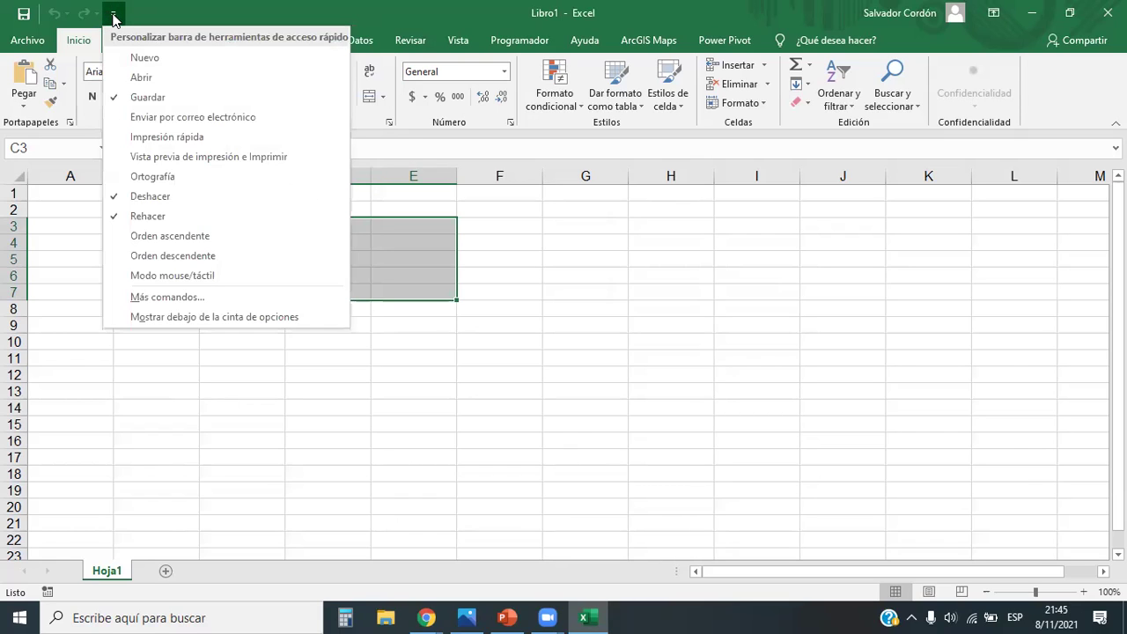
left_click(176, 297)
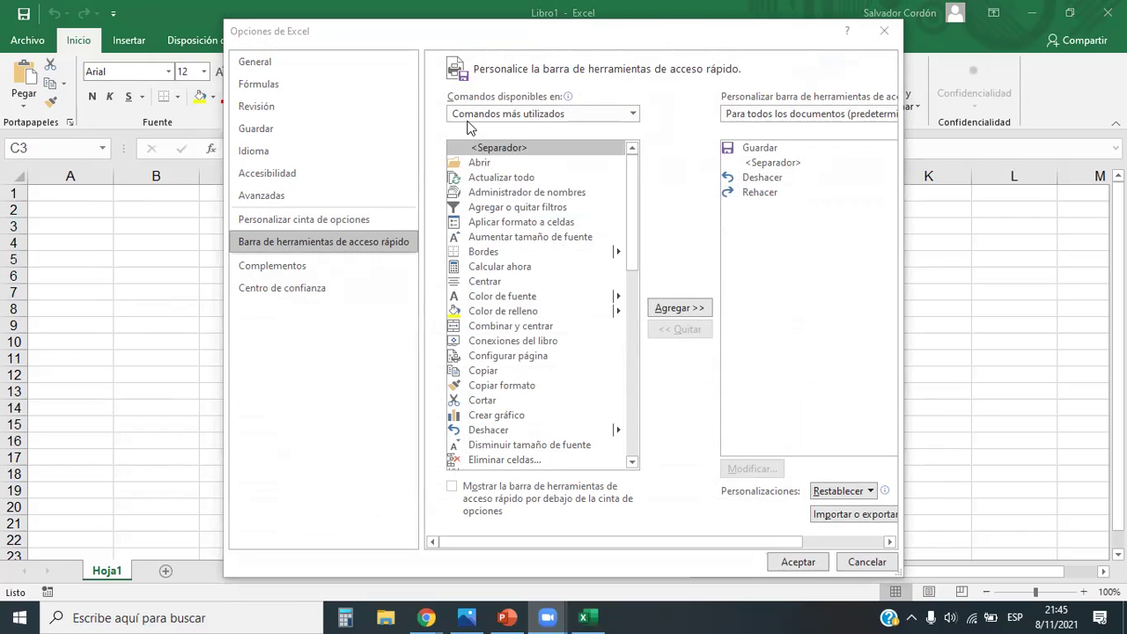
Set Comandos disponibles en to Todos los comandos in Excel Options
scroll(616, 188, "down", 4)
scroll(613, 203, "down", 1)
scroll(614, 203, "up", 5)
scroll(614, 203, "down", 7)
scroll(614, 203, "up", 7)
scroll(544, 210, "down", 2)
scroll(520, 213, "down", 2)
scroll(510, 214, "up", 3)
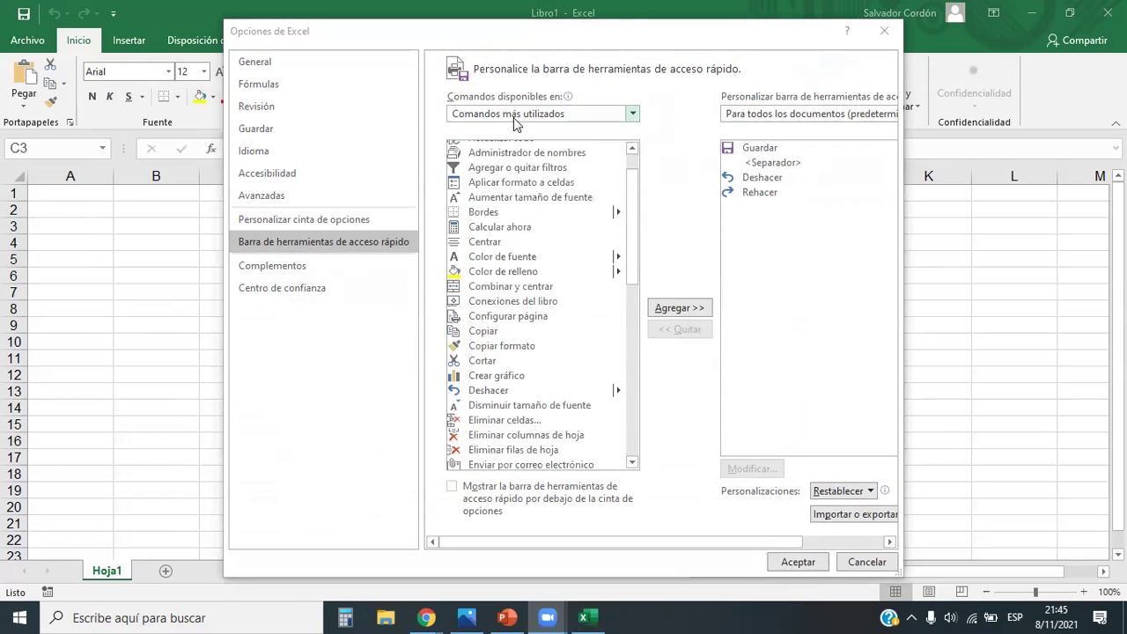
left_click(631, 117)
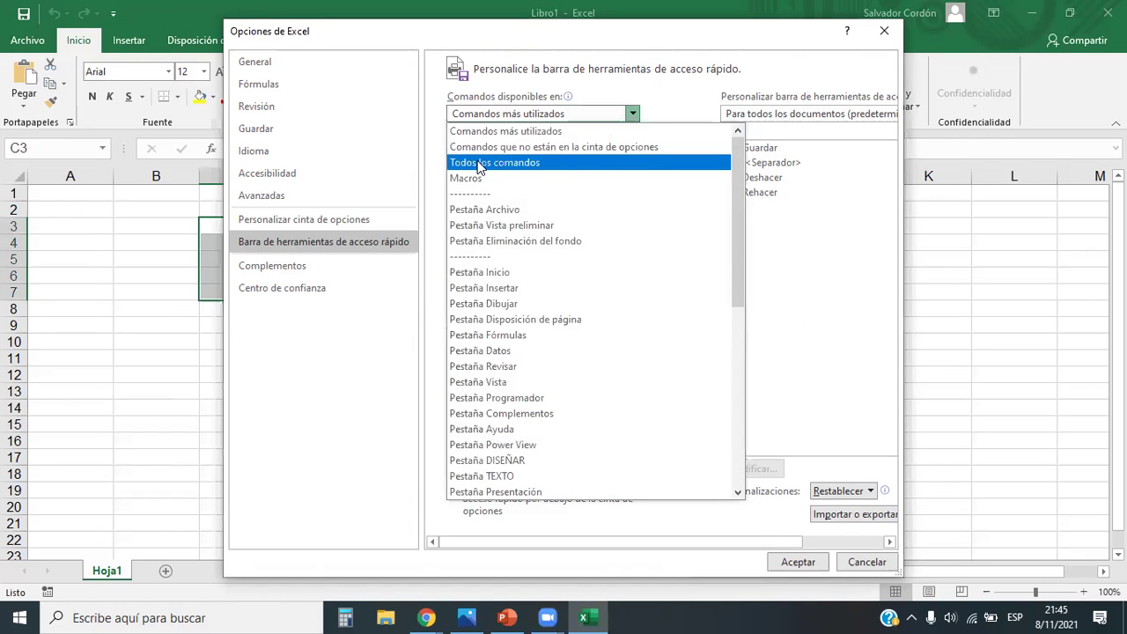
key("Escape")
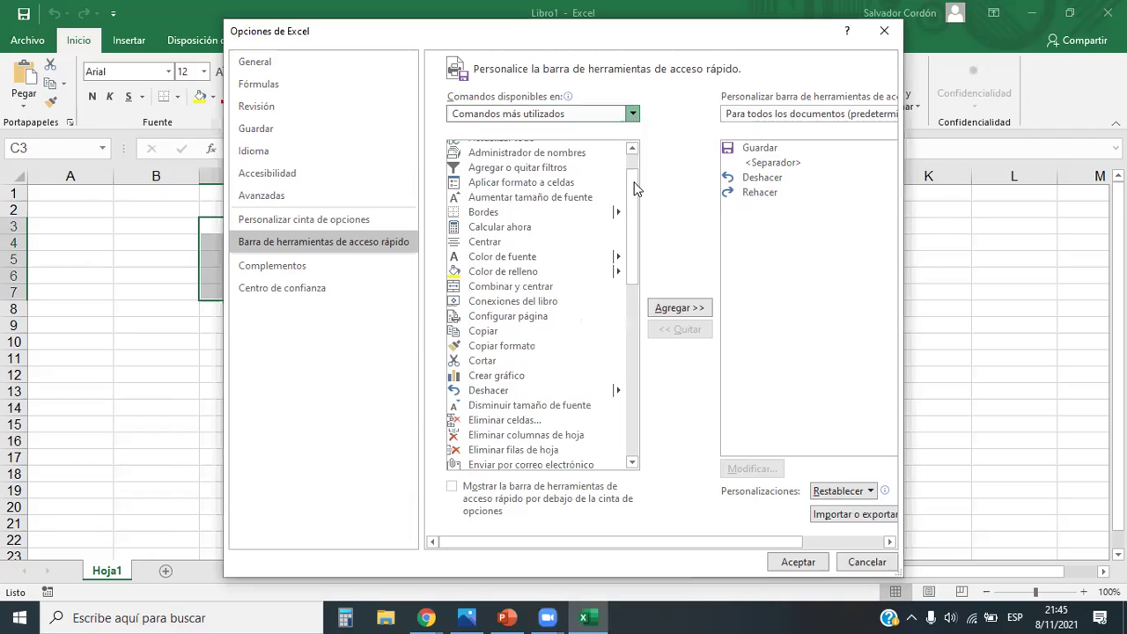
left_click_drag(632, 162, 629, 212)
Find Combinar in the full command list and add it to the Quick Access Toolbar
scroll(573, 244, "down", 8)
scroll(578, 252, "down", 8)
scroll(573, 253, "down", 8)
scroll(570, 254, "down", 6)
scroll(570, 254, "down", 6)
scroll(570, 254, "down", 5)
scroll(573, 255, "down", 4)
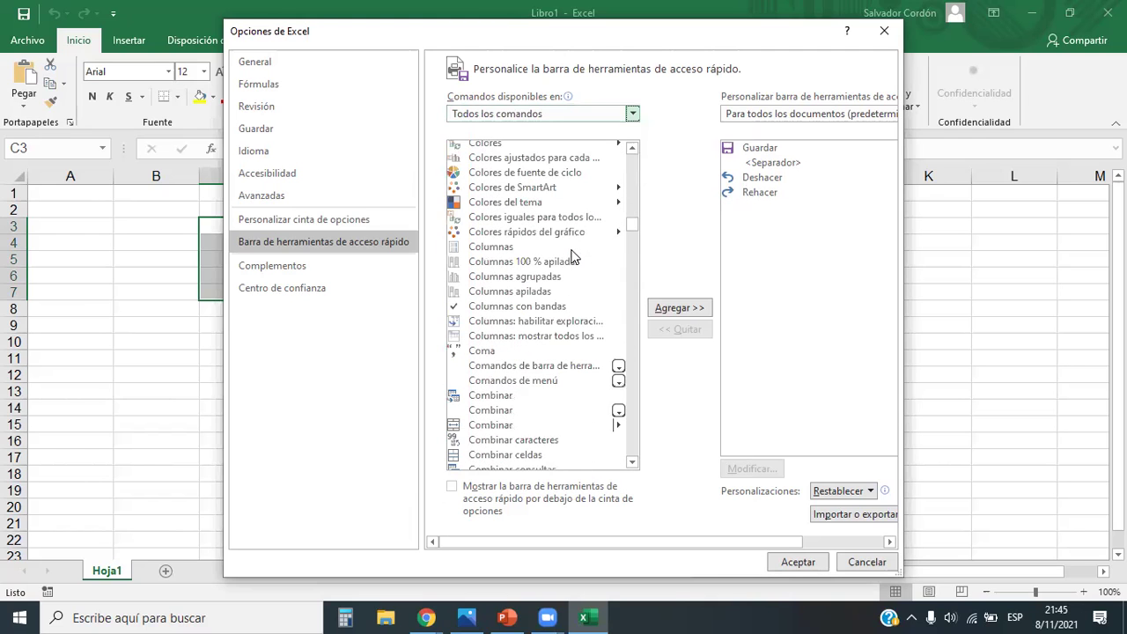
scroll(572, 256, "down", 1)
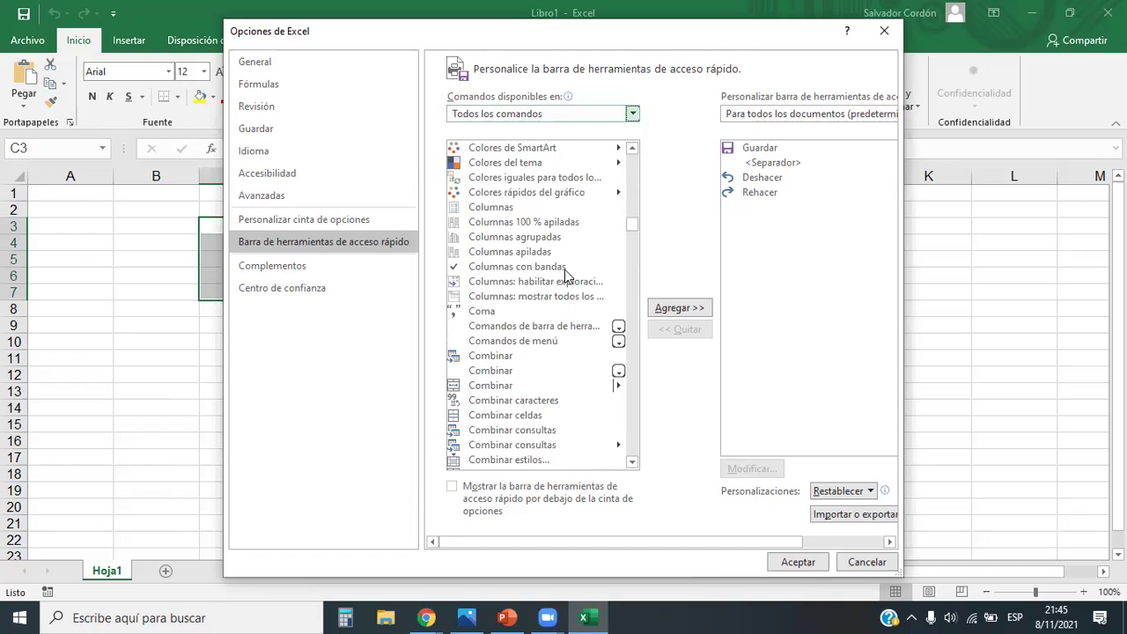
scroll(565, 279, "down", 4)
left_click(498, 227)
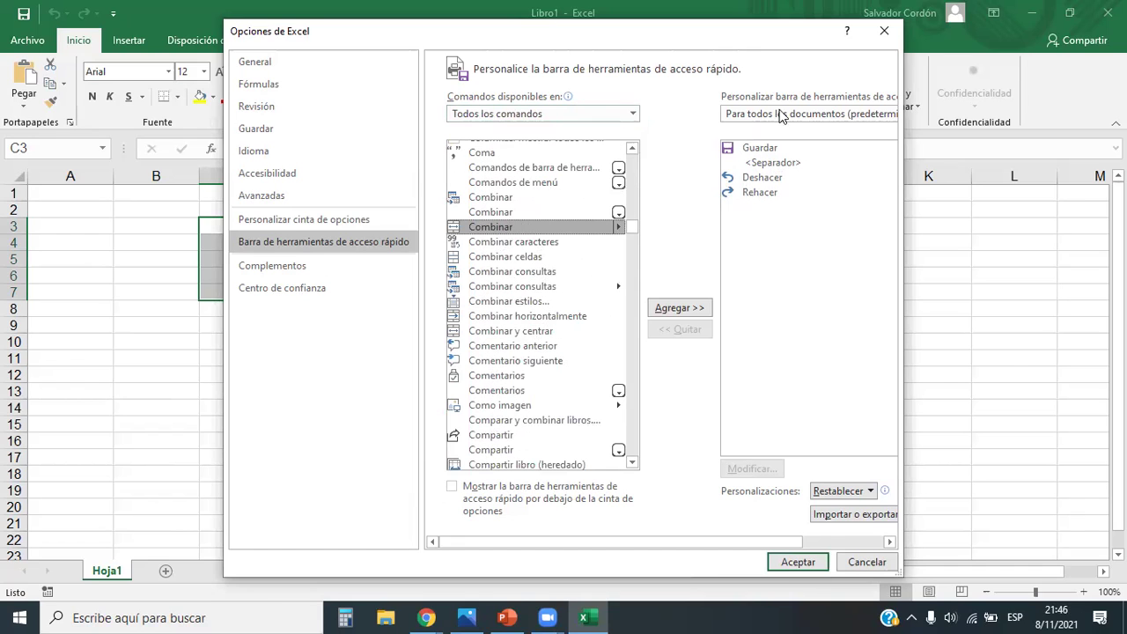
double_click(504, 227)
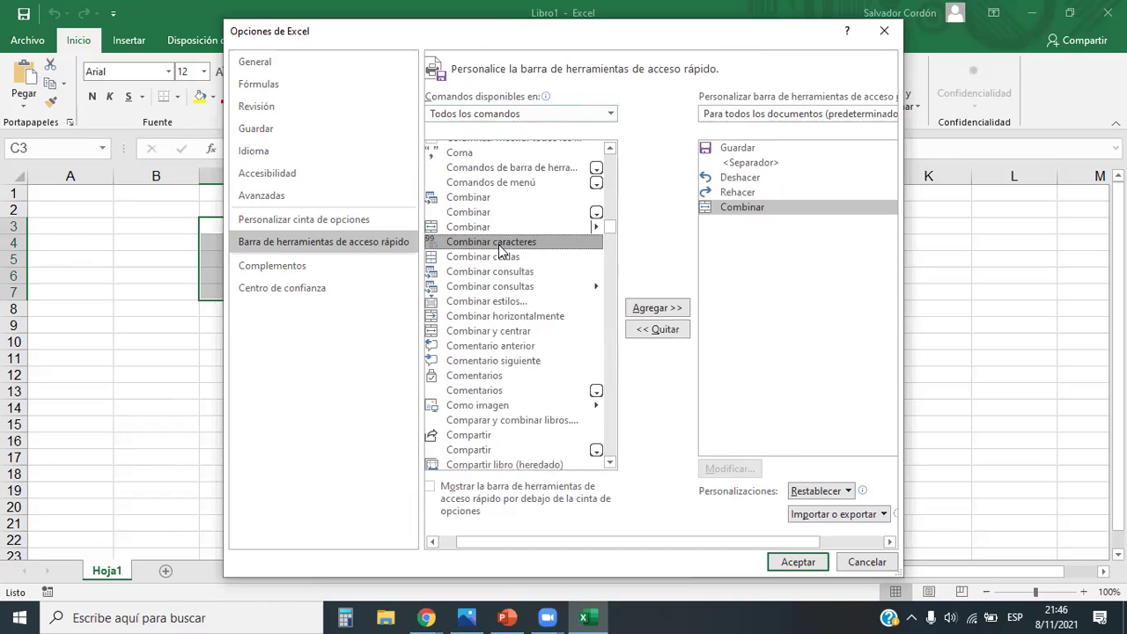
Take Combinar off, add it back with Agregar >>, and widen the Options window
left_click(744, 216)
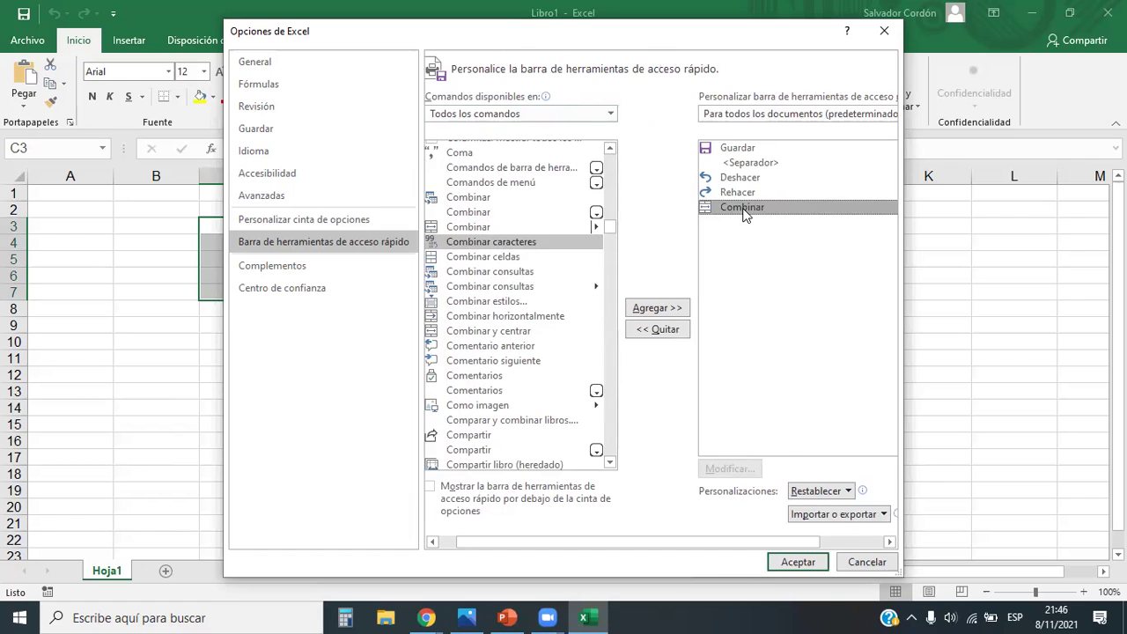
double_click(744, 216)
left_click_drag(598, 541, 457, 539)
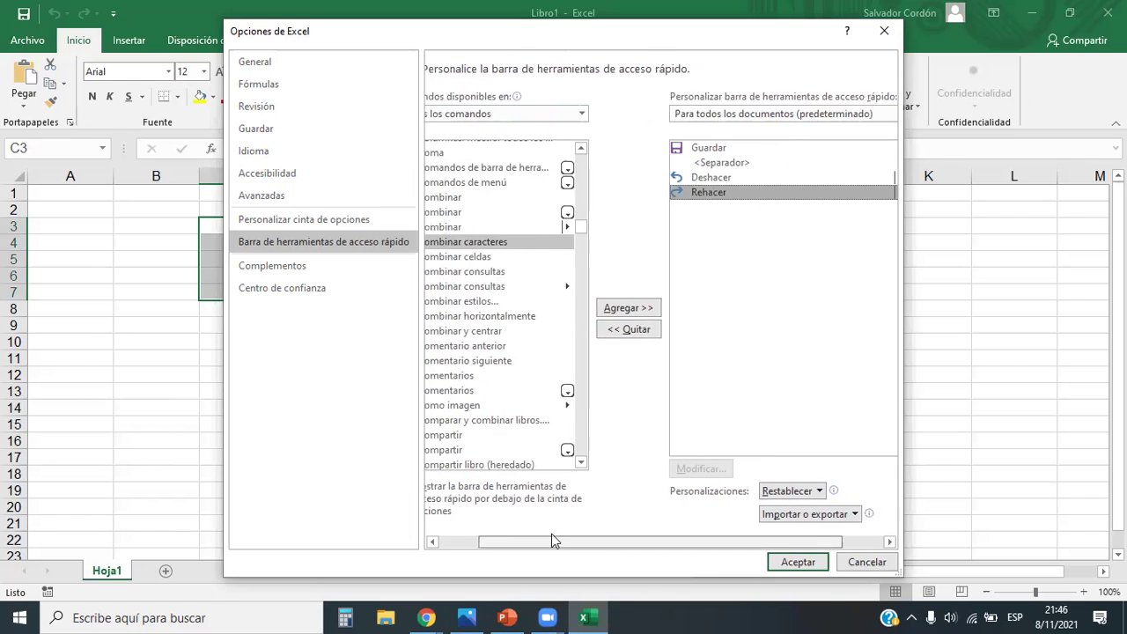
left_click(495, 228)
left_click(695, 310)
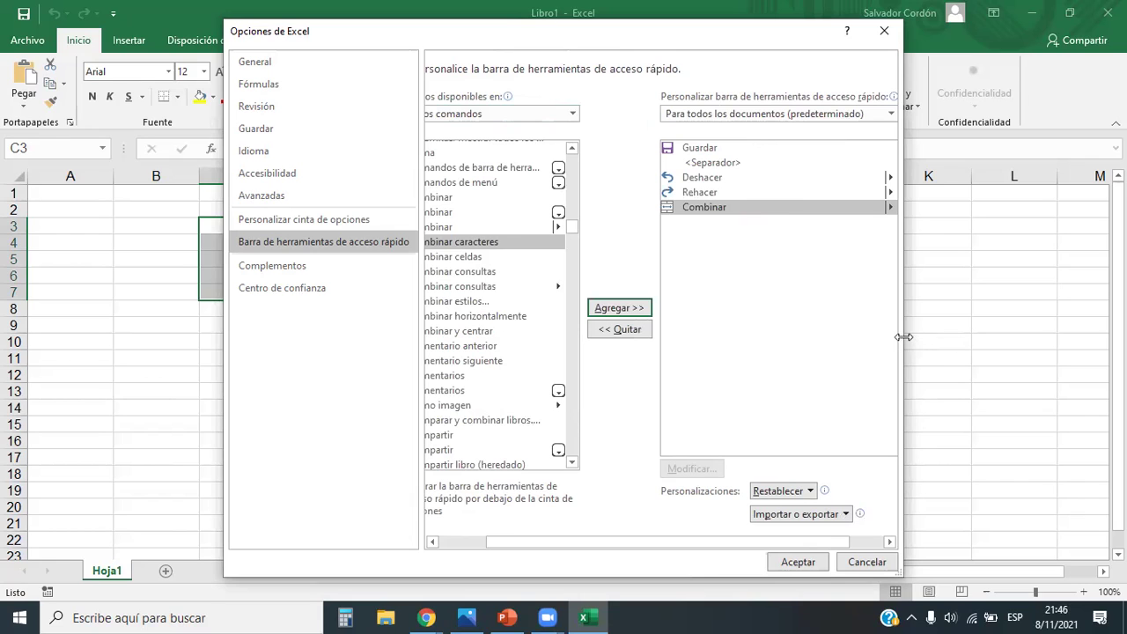
left_click_drag(903, 336, 1048, 336)
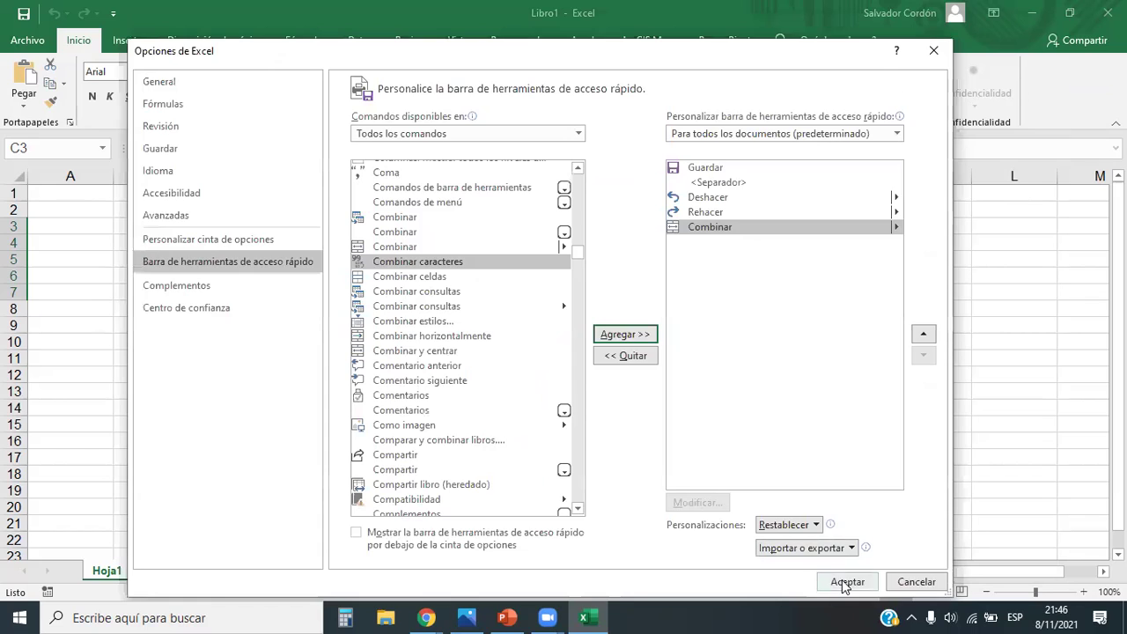
Apply with Aceptar, view the Combinar merge choices, and reopen Más comandos
left_click(847, 580)
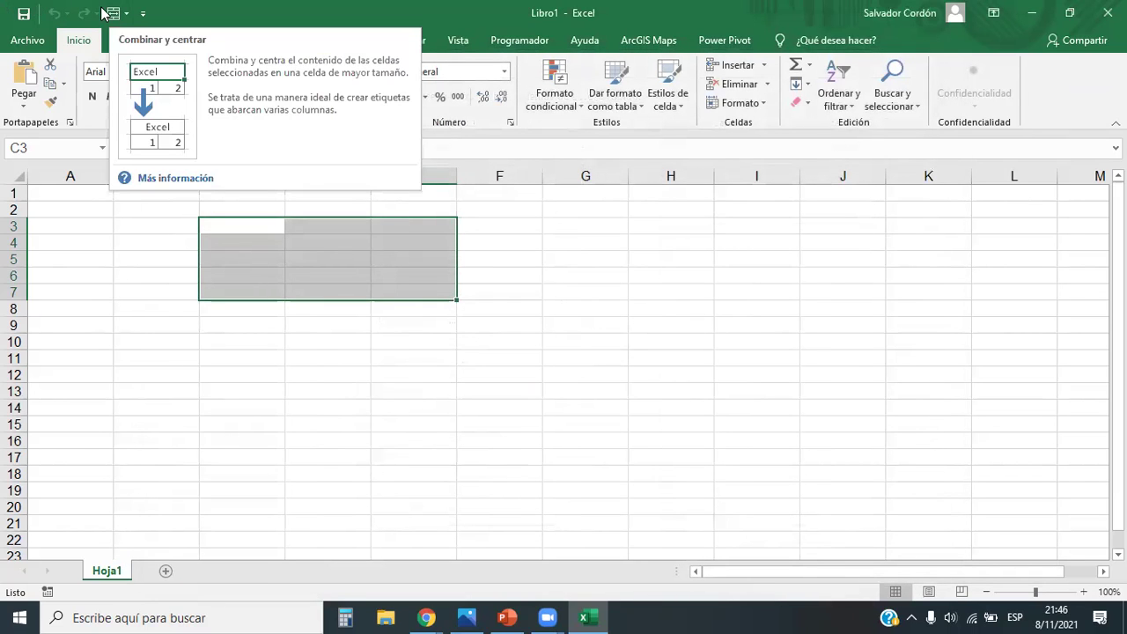
left_click(127, 13)
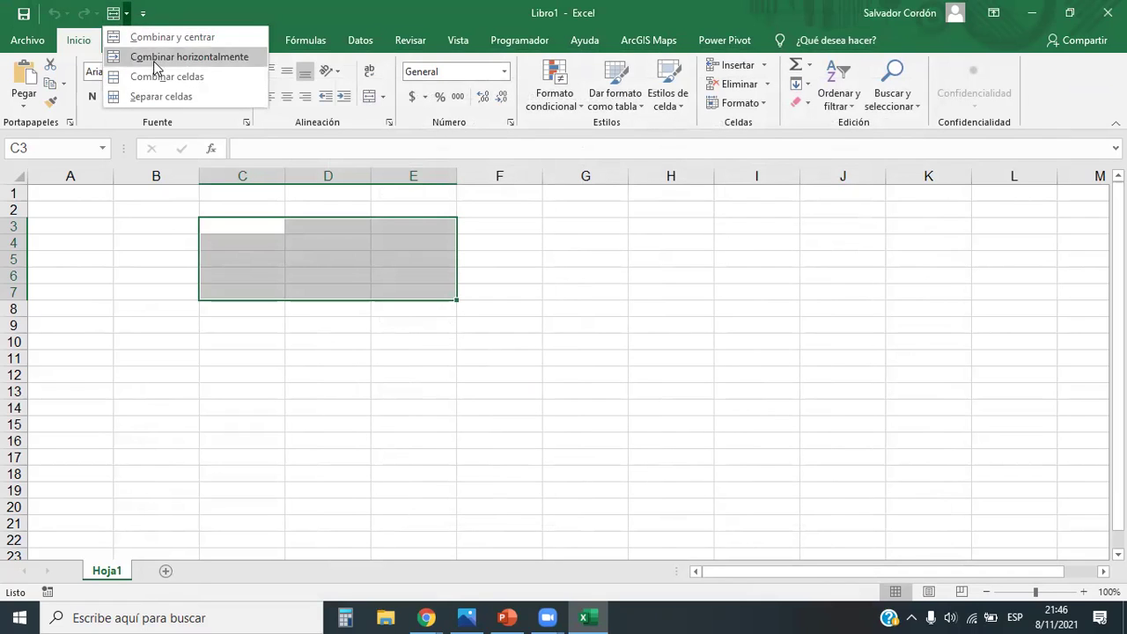
left_click(144, 15)
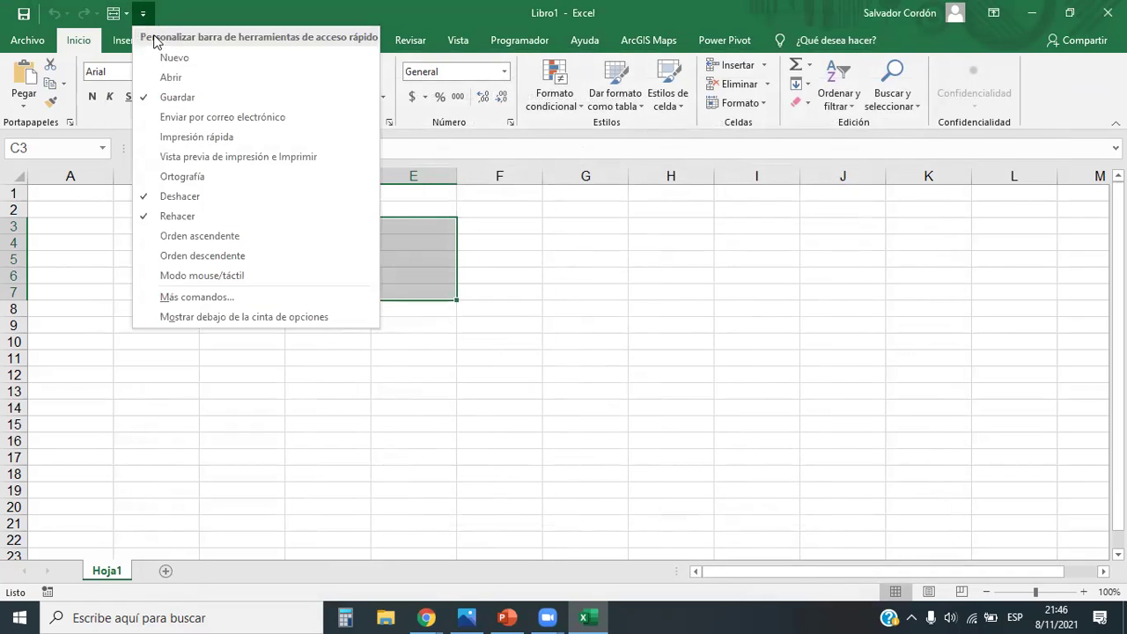
left_click(188, 299)
Remove Combinar from the toolbar list with << Quitar, then widen and move the dialog
left_click(780, 210)
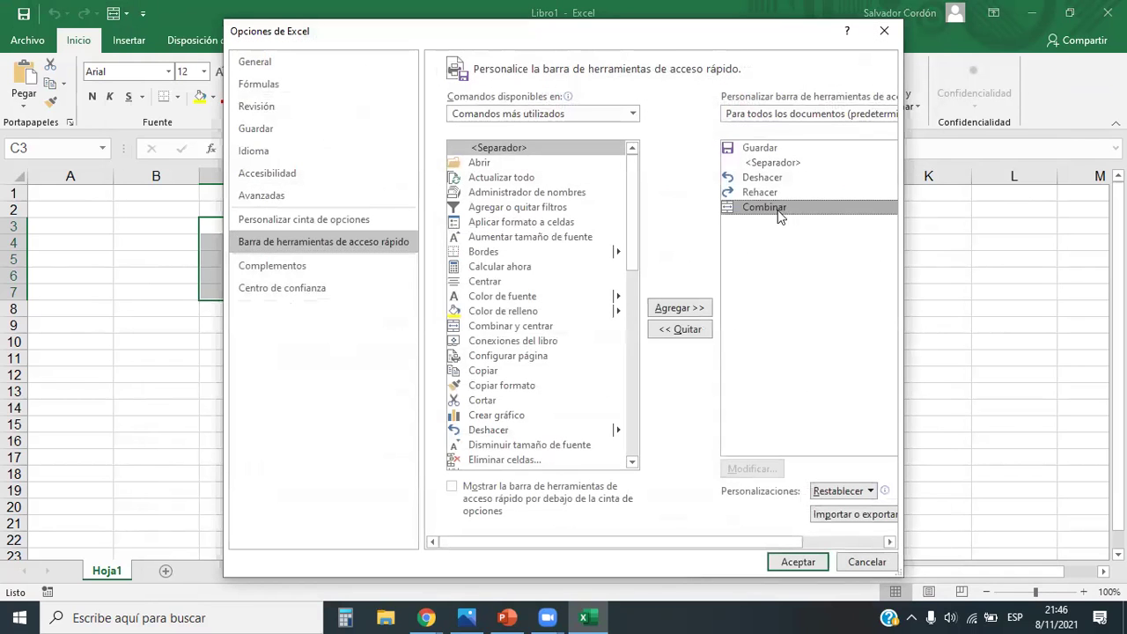
left_click(687, 331)
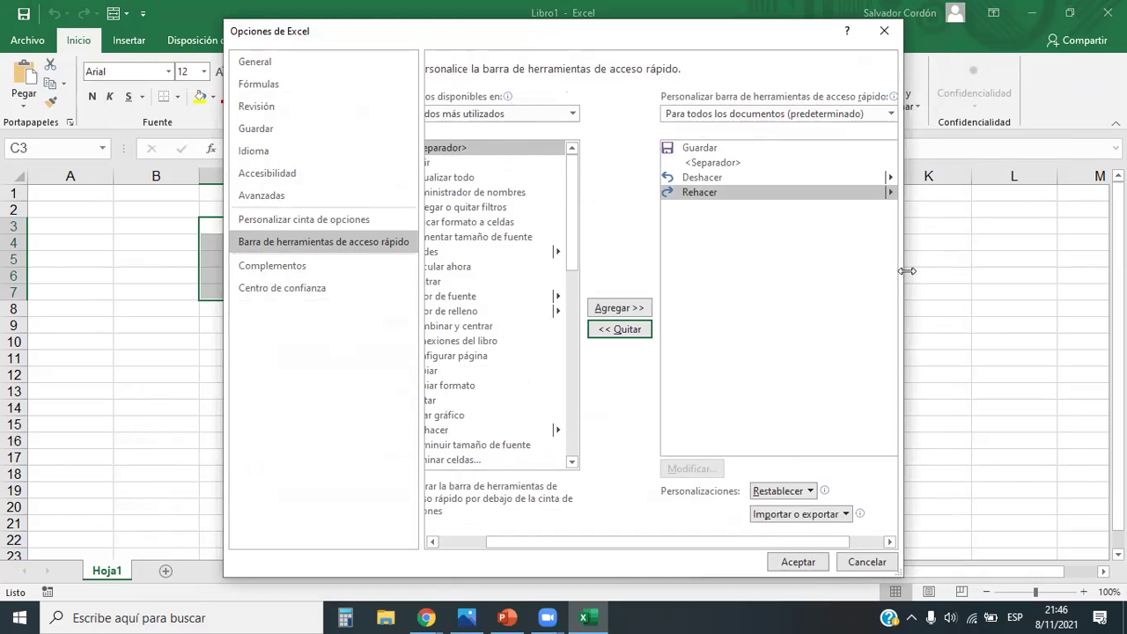
left_click_drag(906, 271, 1056, 264)
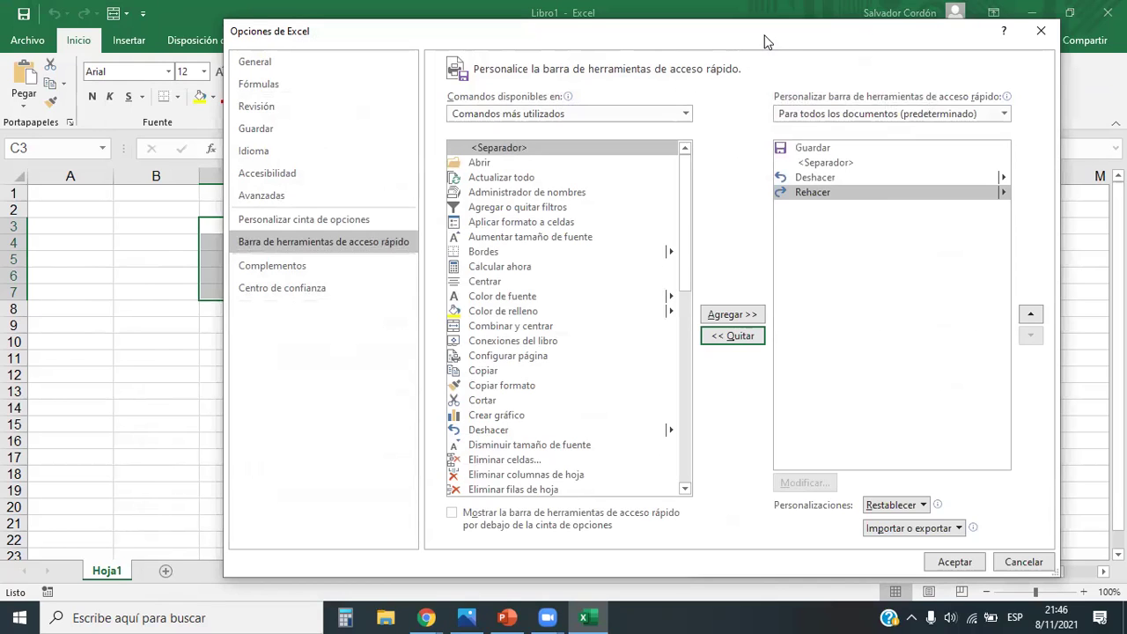
left_click_drag(771, 39, 626, 35)
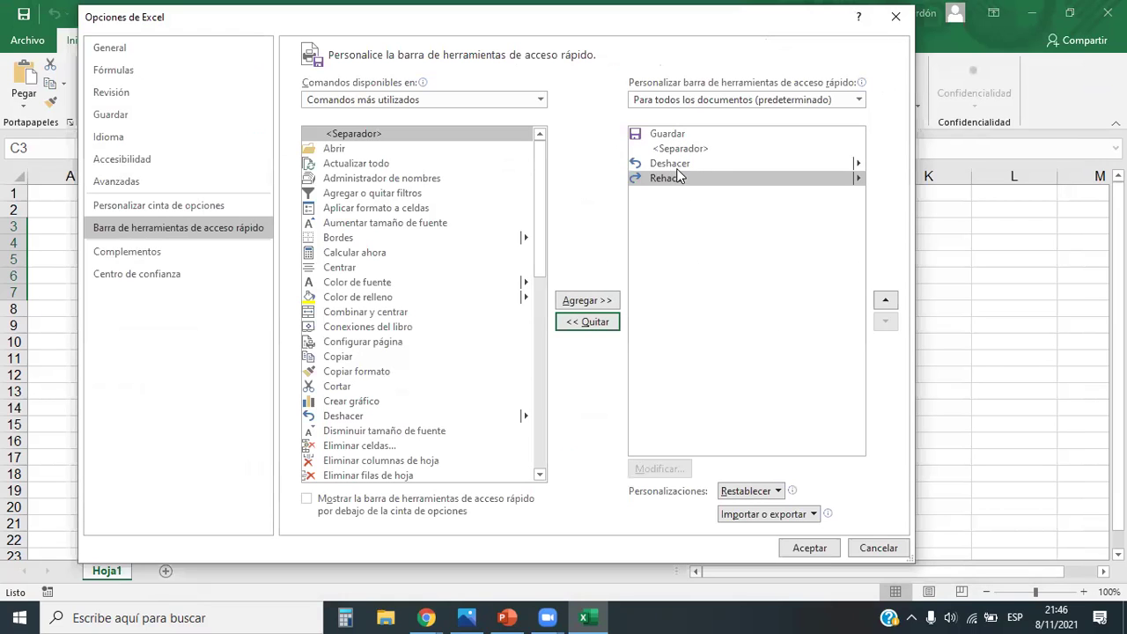
Close the Excel Options dialog to return to the empty Hoja1 of Libro1
left_click(877, 25)
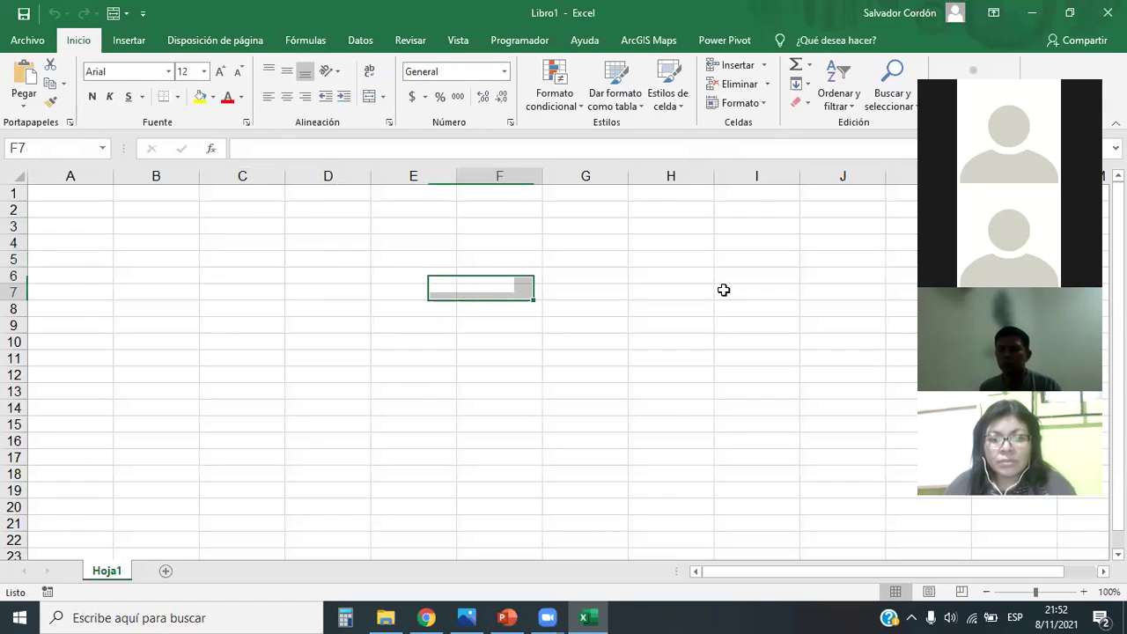
Open the studio.edunext.co home page in a new Chrome tab, then return to Excel's Libro1
left_click(427, 617)
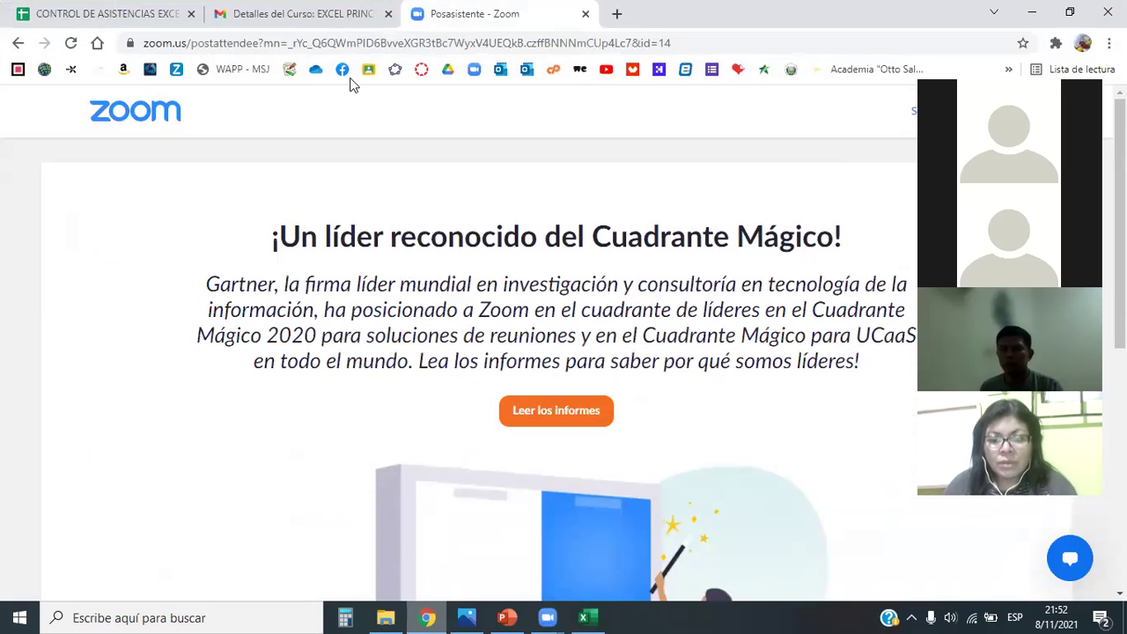
key("alt+Tab")
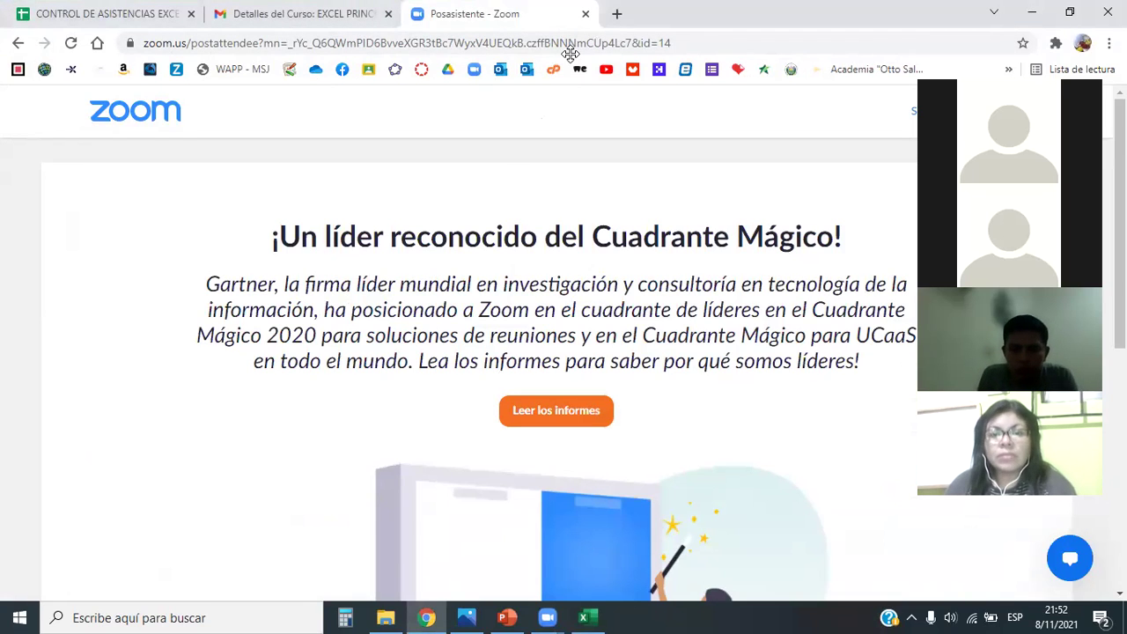
key("ctrl+t")
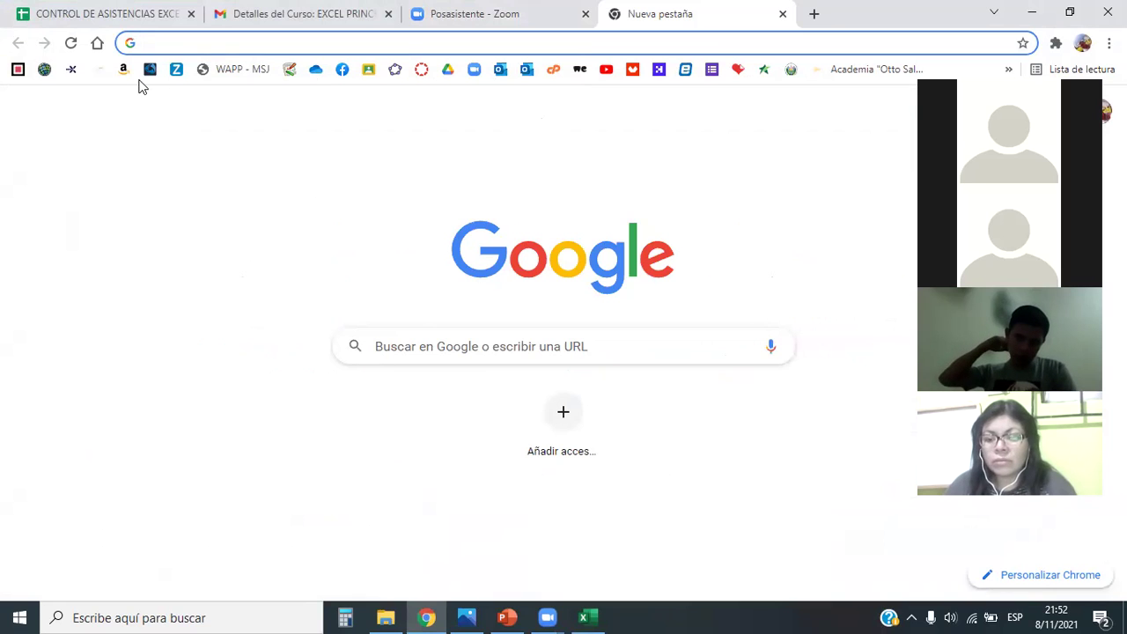
left_click(71, 71)
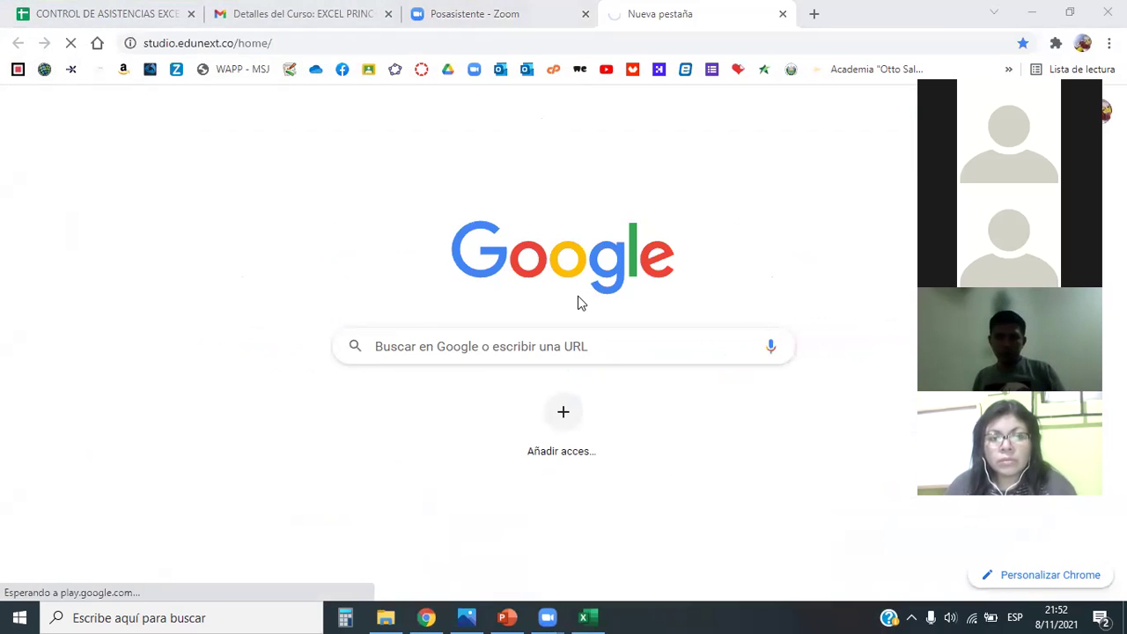
left_click(583, 617)
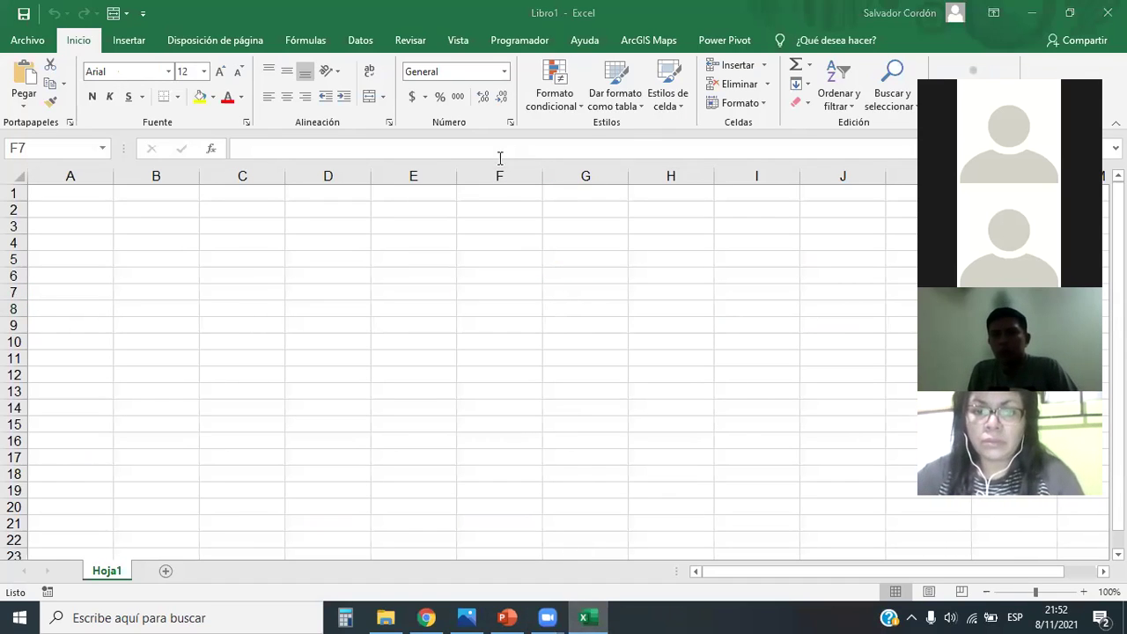
Open Más comandos, select Combinar, then close the Options window without changes
left_click(143, 13)
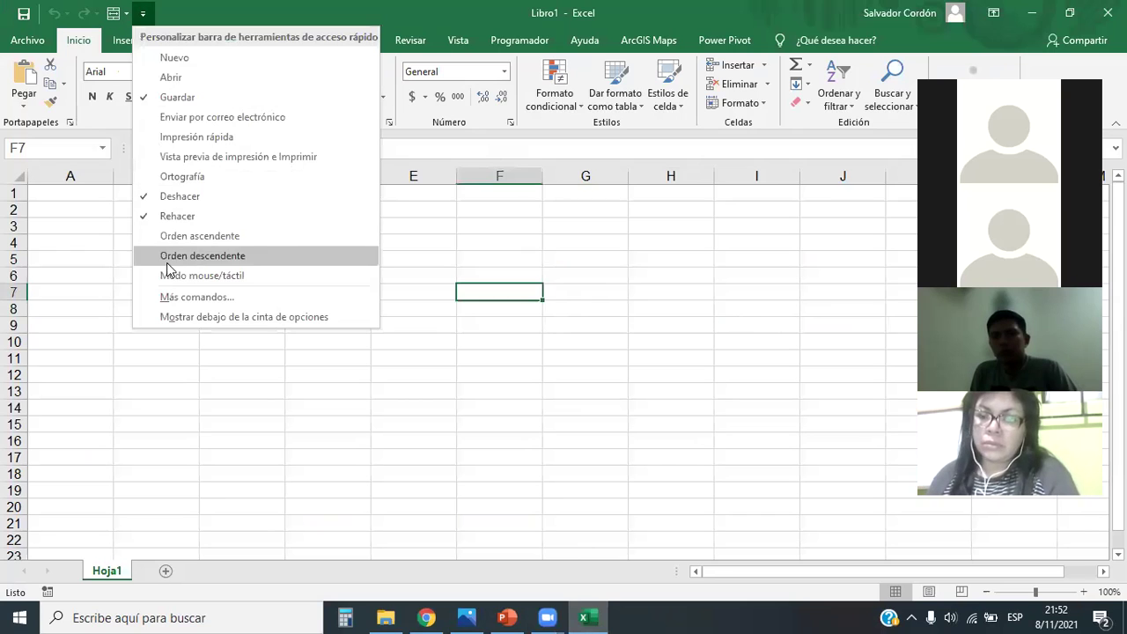
left_click(189, 297)
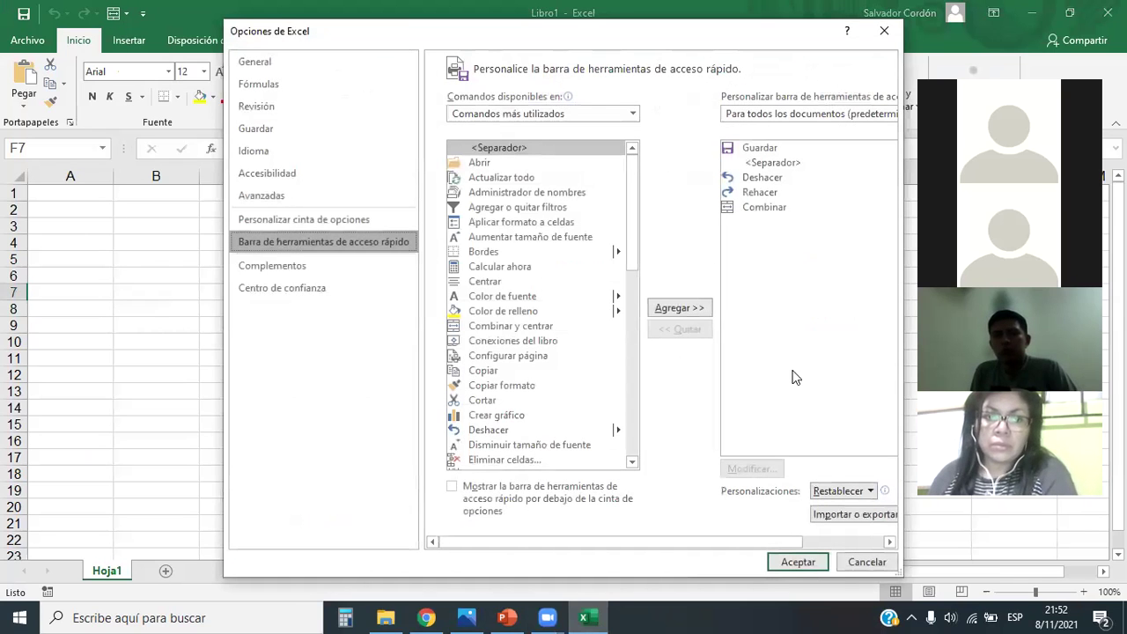
left_click(763, 208)
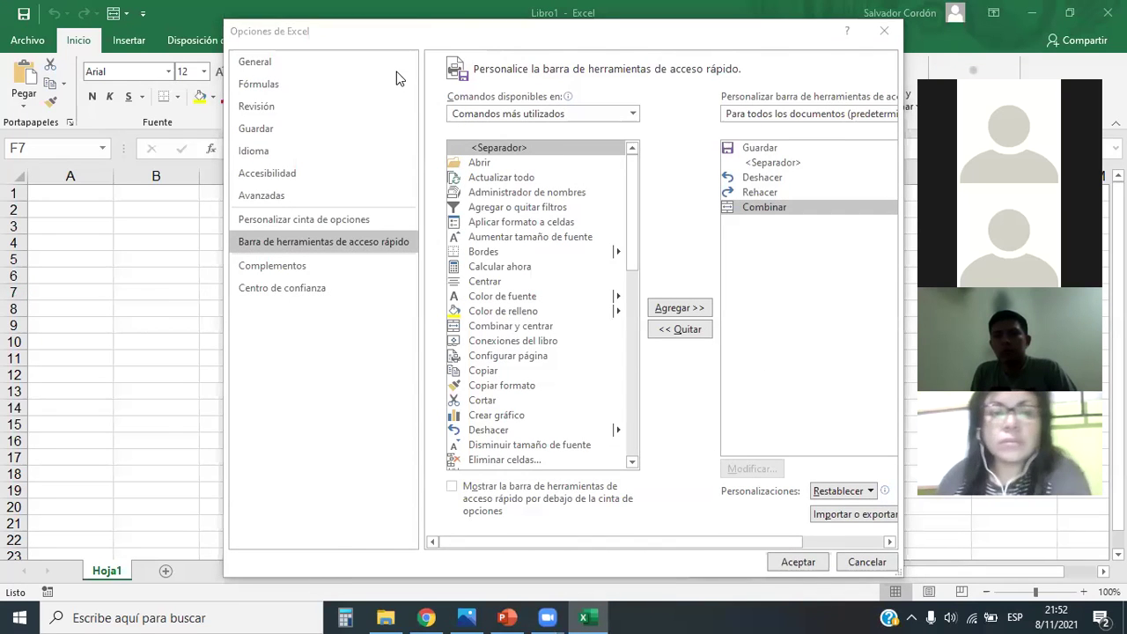
left_click_drag(683, 24, 564, 144)
left_click(765, 151)
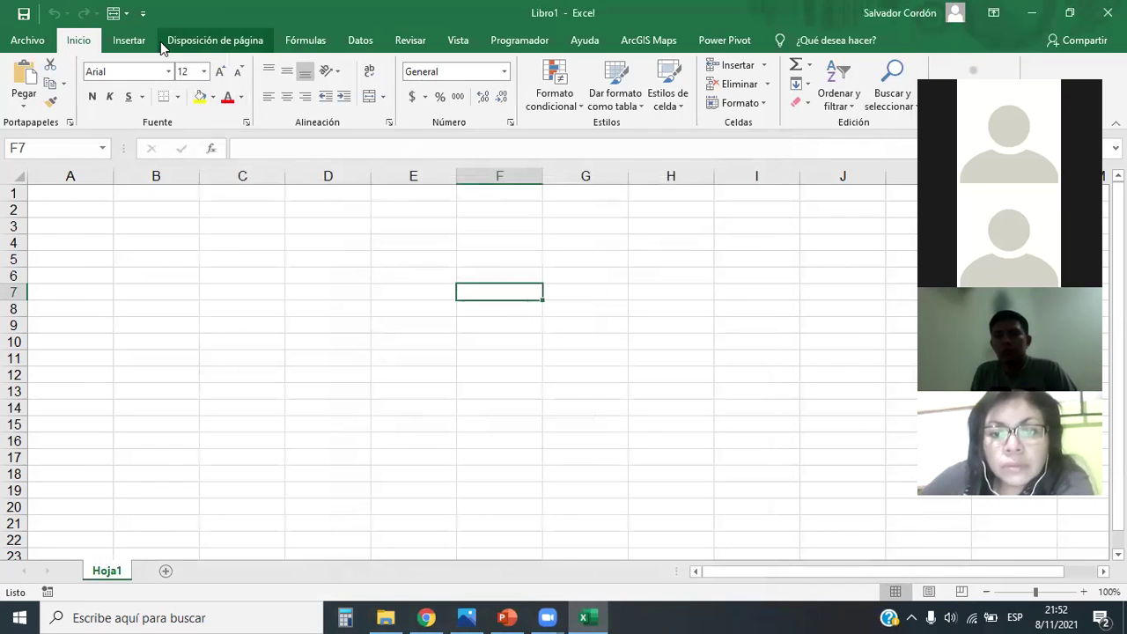
Reopen Más comandos, remove Combinar with << Quitar, and confirm with Aceptar
left_click(142, 14)
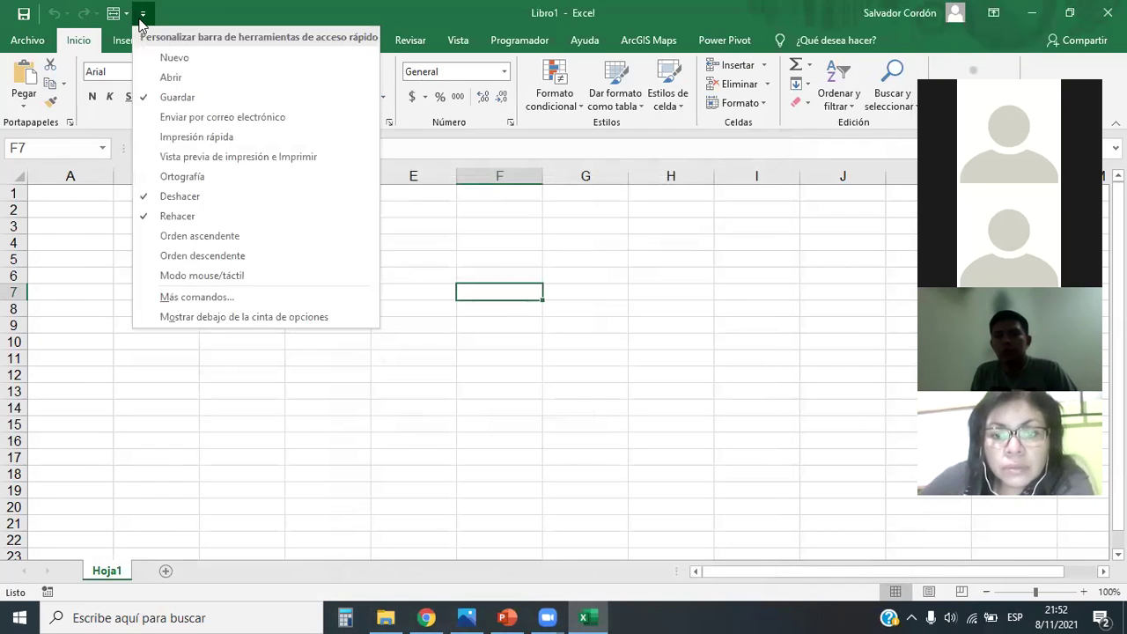
left_click(218, 297)
left_click(760, 206)
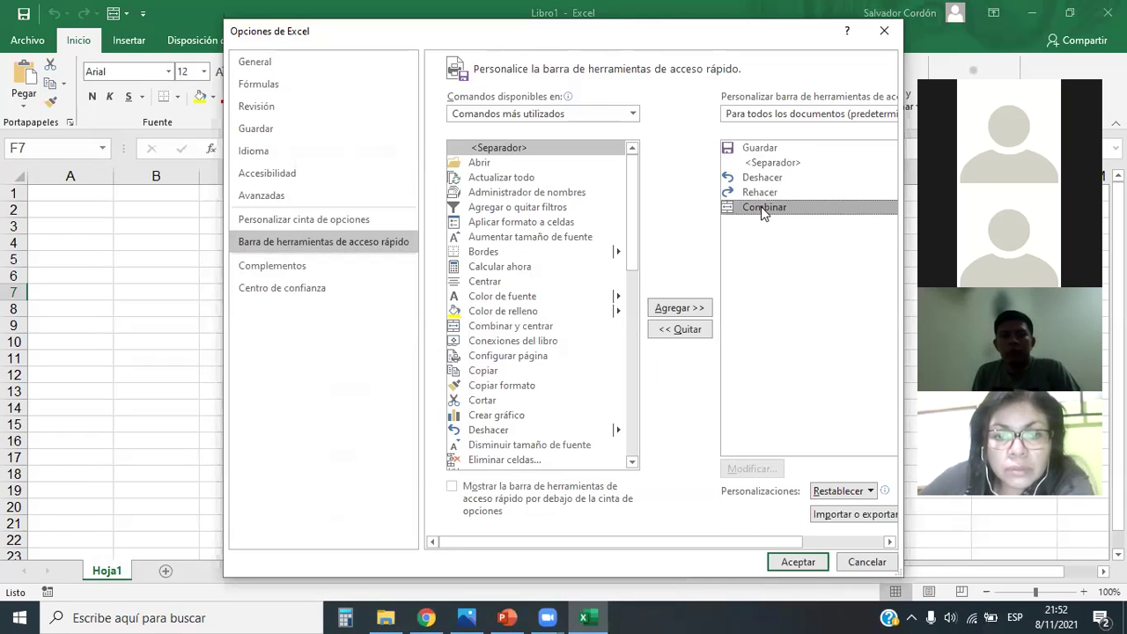
left_click(687, 329)
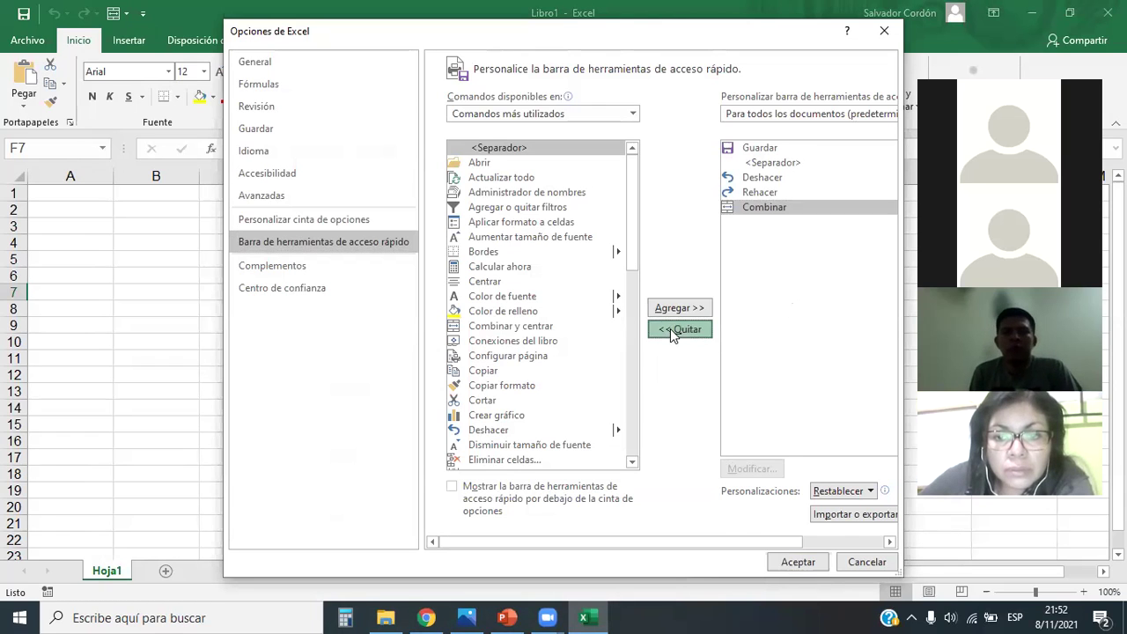
left_click(797, 564)
left_click(352, 292)
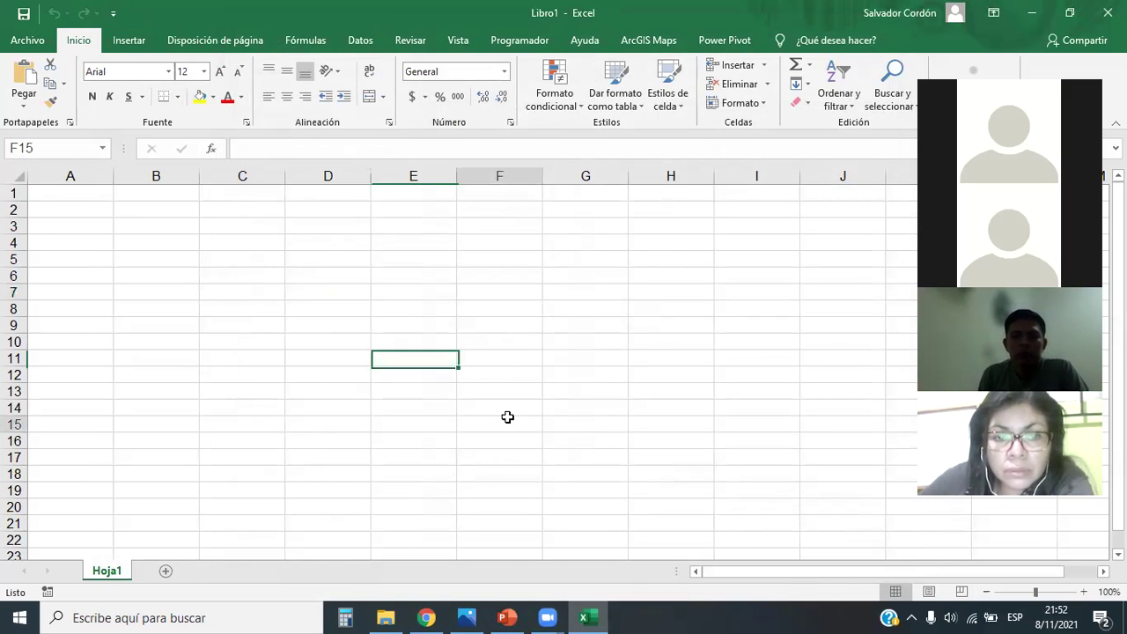
left_click(440, 387)
Enter 'Hola mundo' in cell C3
left_click(674, 81)
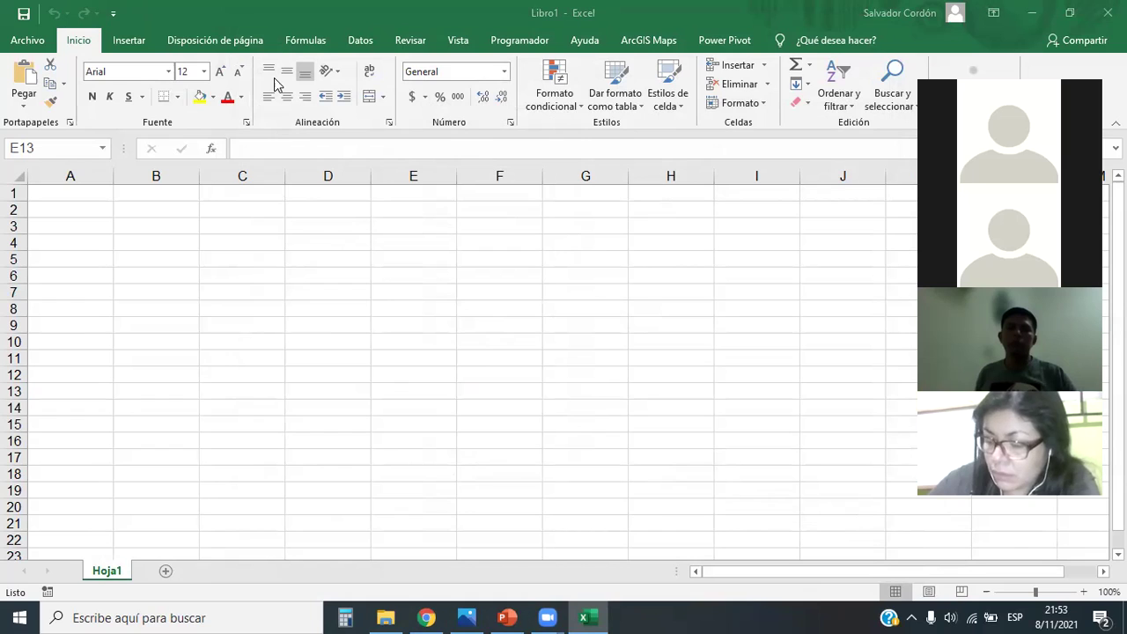
left_click(231, 243)
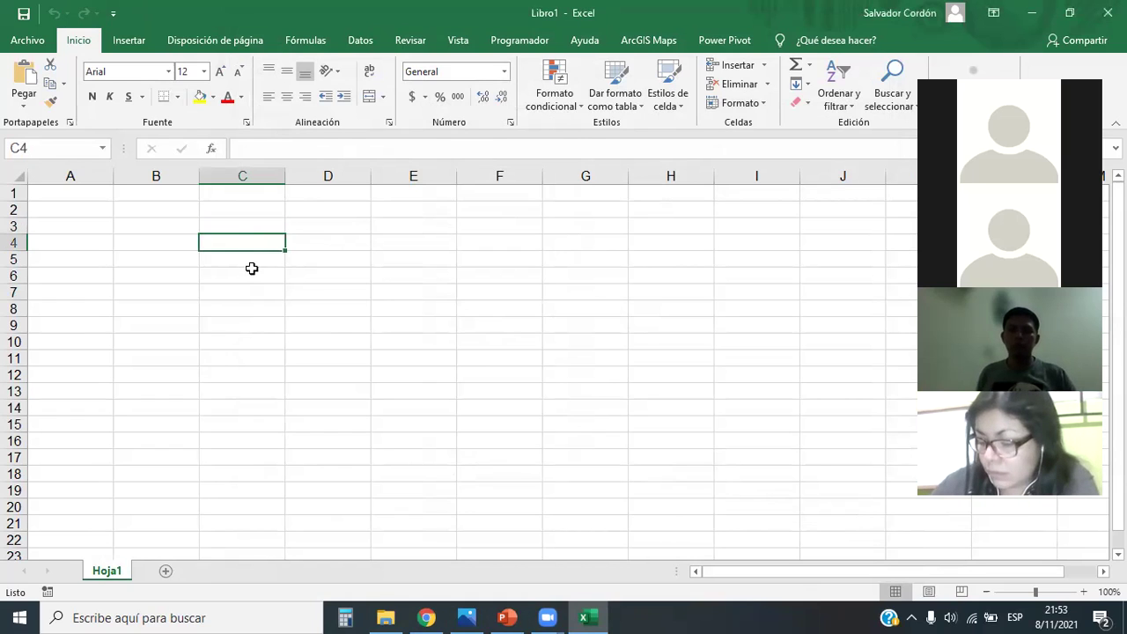
left_click(241, 228)
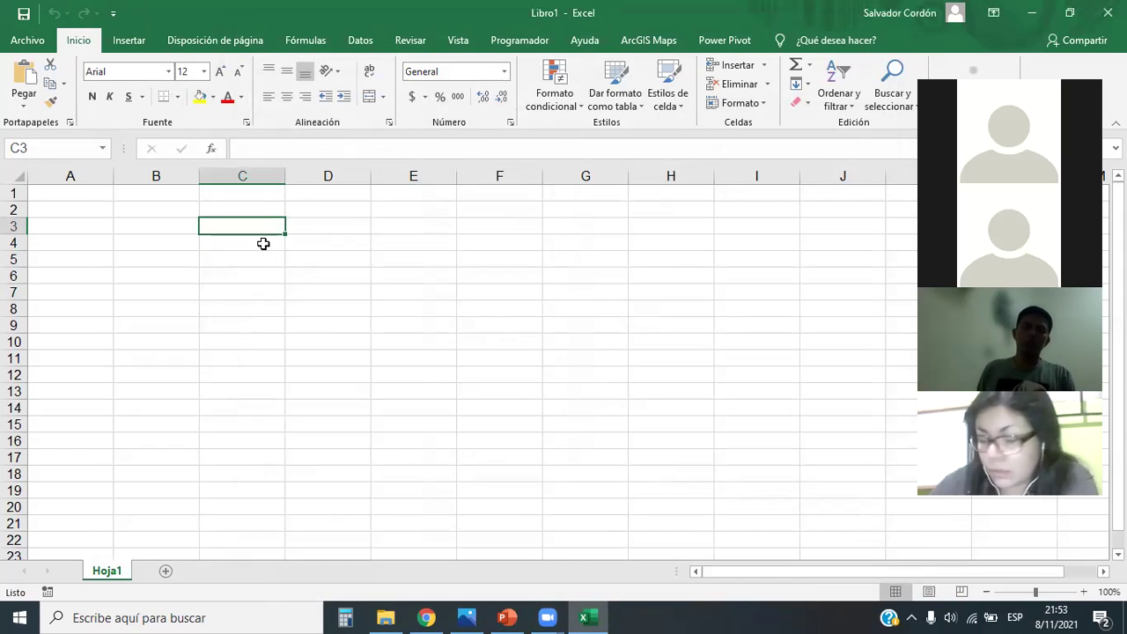
type("Mo")
key("BackSpace")
key("BackSpace")
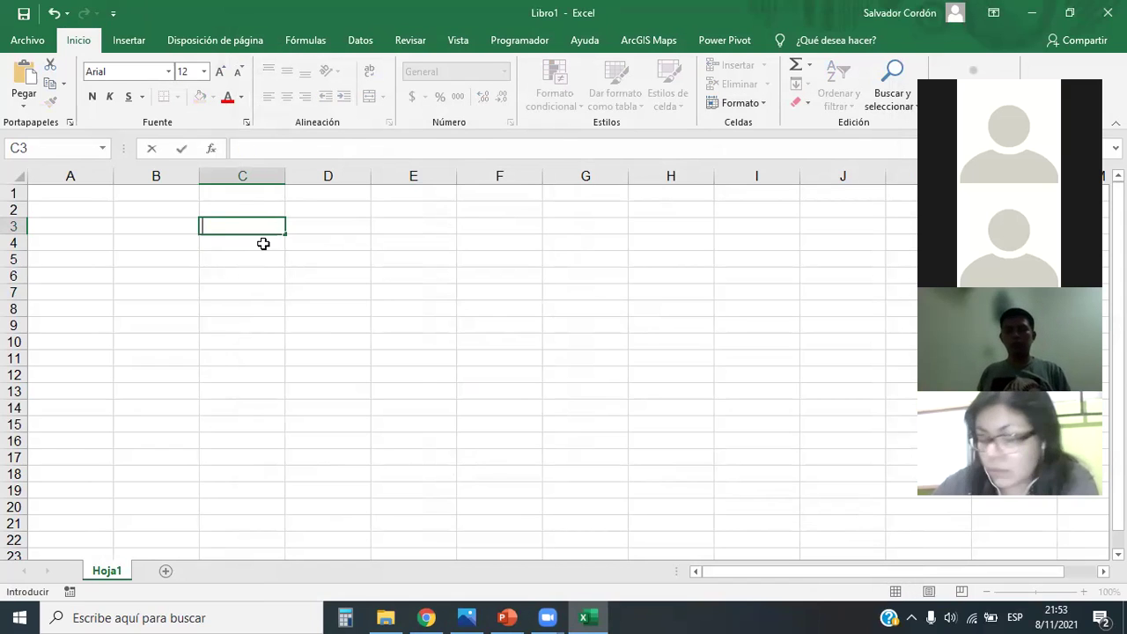
type("Hola mundo")
key("Return")
left_click(268, 227)
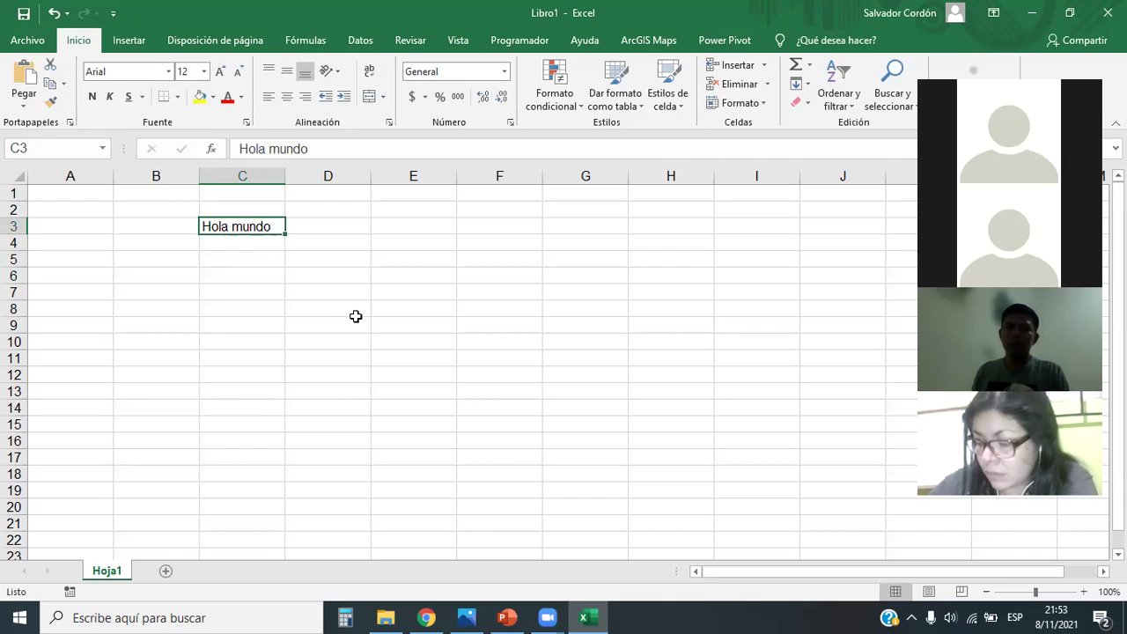
Enter 'Hola mundo' in E3 through the formula bar and reselect E3
left_click(352, 315)
left_click(264, 227)
left_click(321, 287)
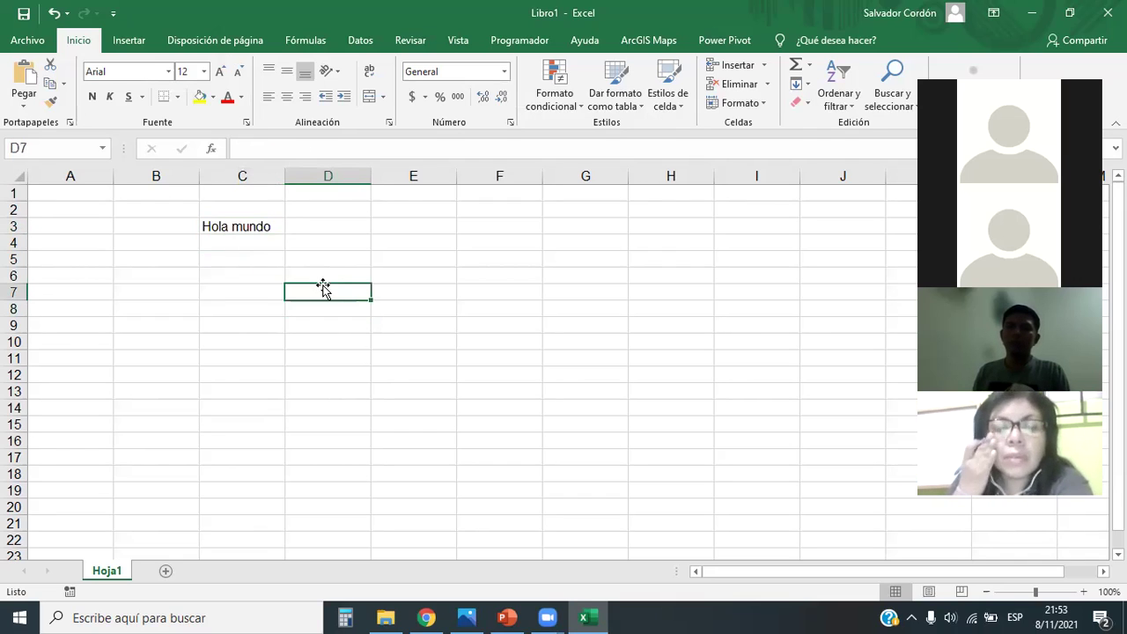
left_click(337, 225)
left_click(438, 230)
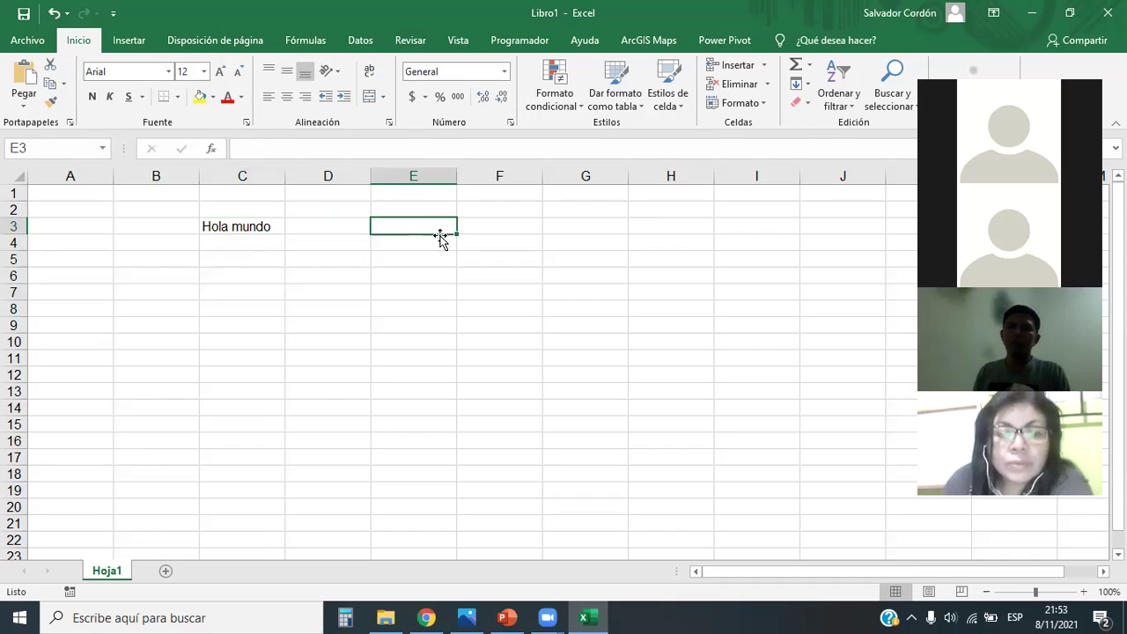
left_click(241, 148)
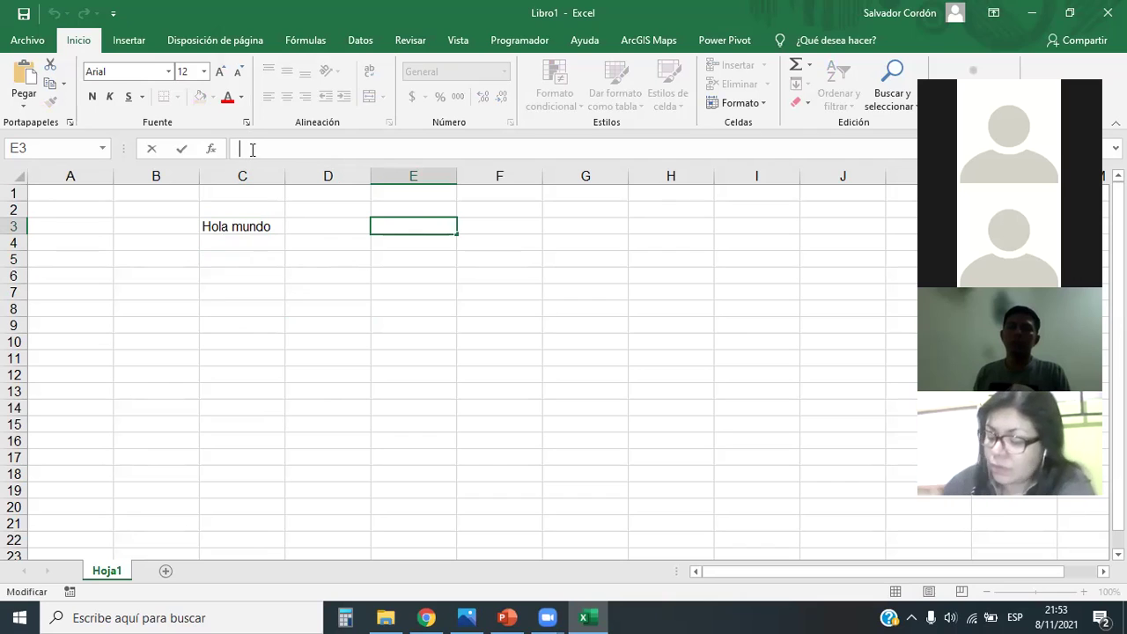
type("Hola mundo")
key("Return")
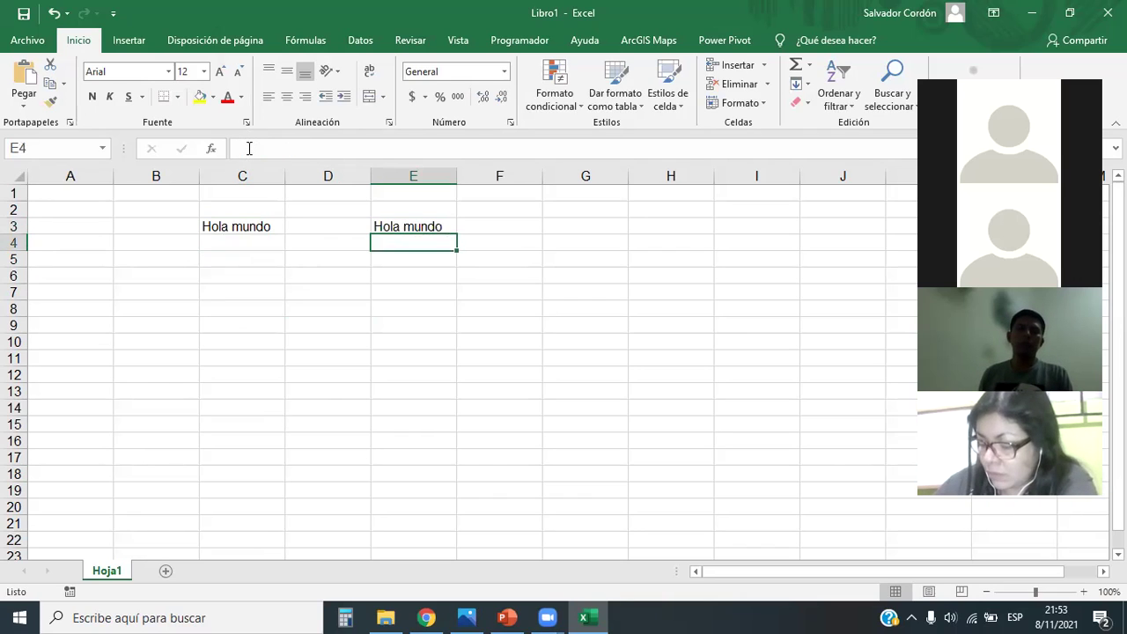
left_click(387, 322)
left_click(427, 222)
left_click(503, 226)
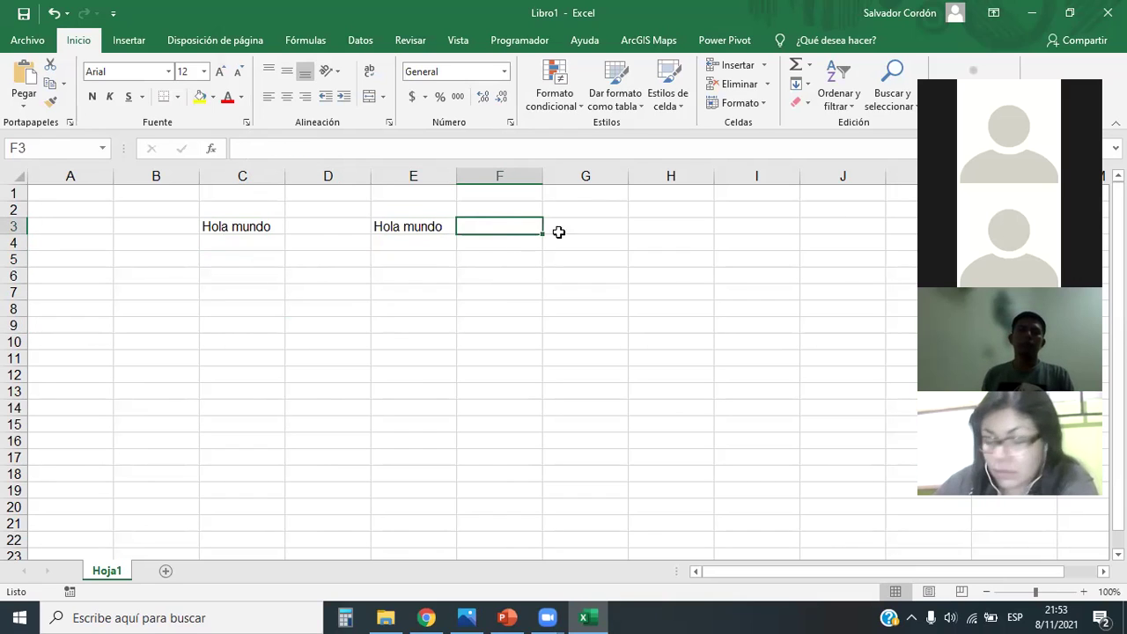
left_click(559, 232)
left_click(415, 221)
left_click(263, 226)
left_click(390, 229)
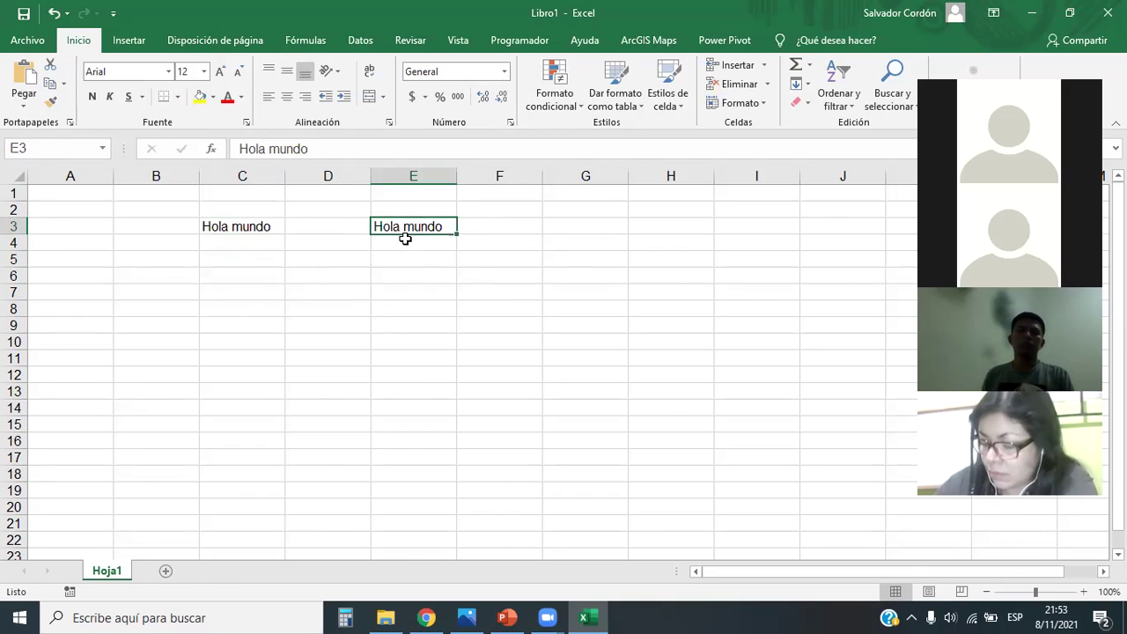
Copy E3 and paste 'Hola mundo' into G3
key("ctrl+c")
key("ctrl+v")
key("Down")
key("Down")
key("Down")
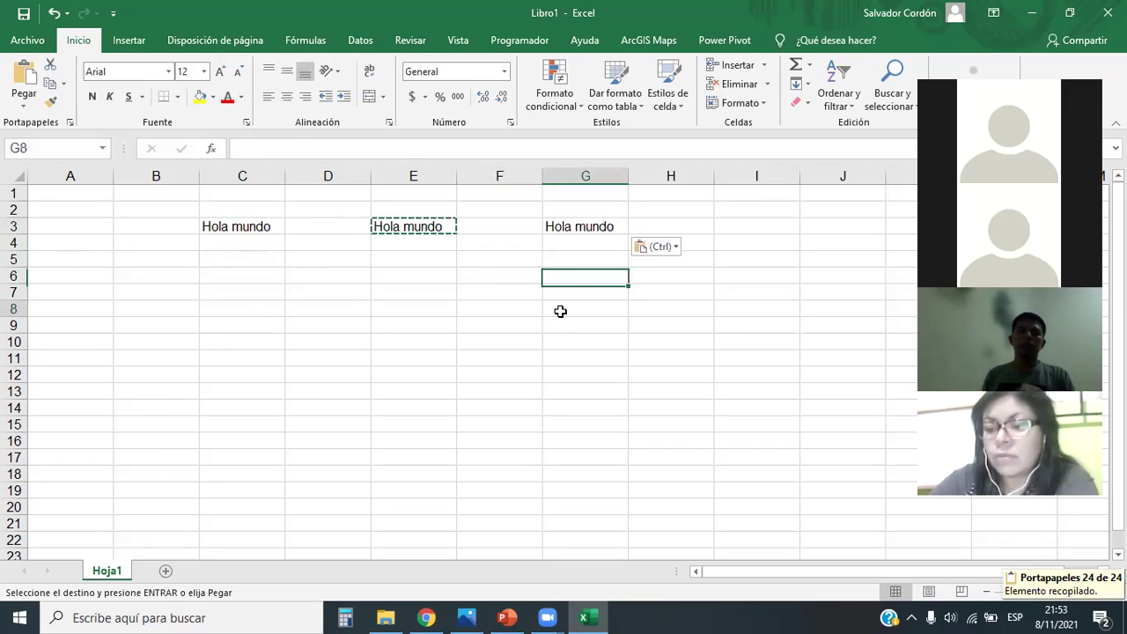
key("Down")
key("Down")
key("Escape")
key("Up")
key("Up")
key("Up")
left_click(429, 229)
left_click(241, 225)
left_click(413, 211)
left_click(440, 225)
left_click(581, 226)
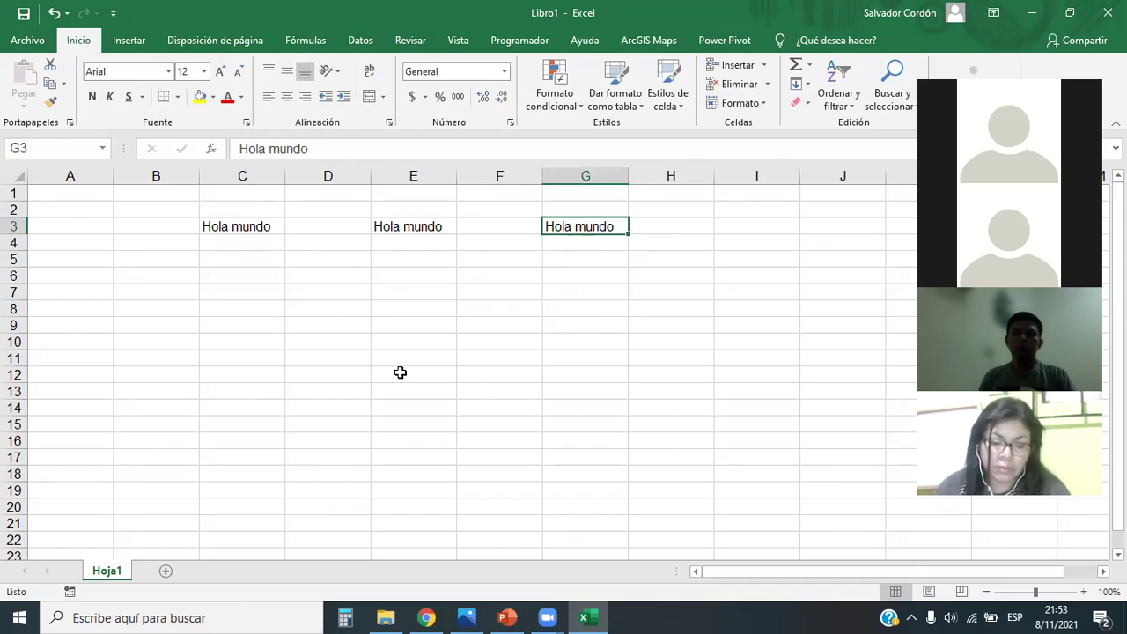
Click through C3, E3 and G3 to verify each shows Hola mundo
left_click(399, 372)
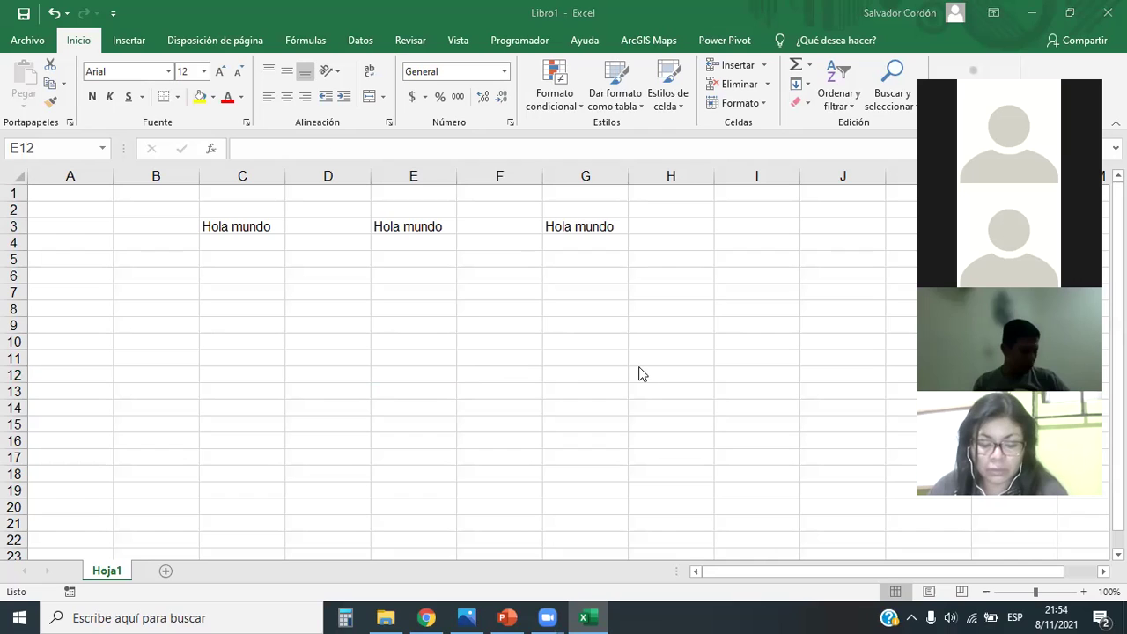
left_click(550, 226)
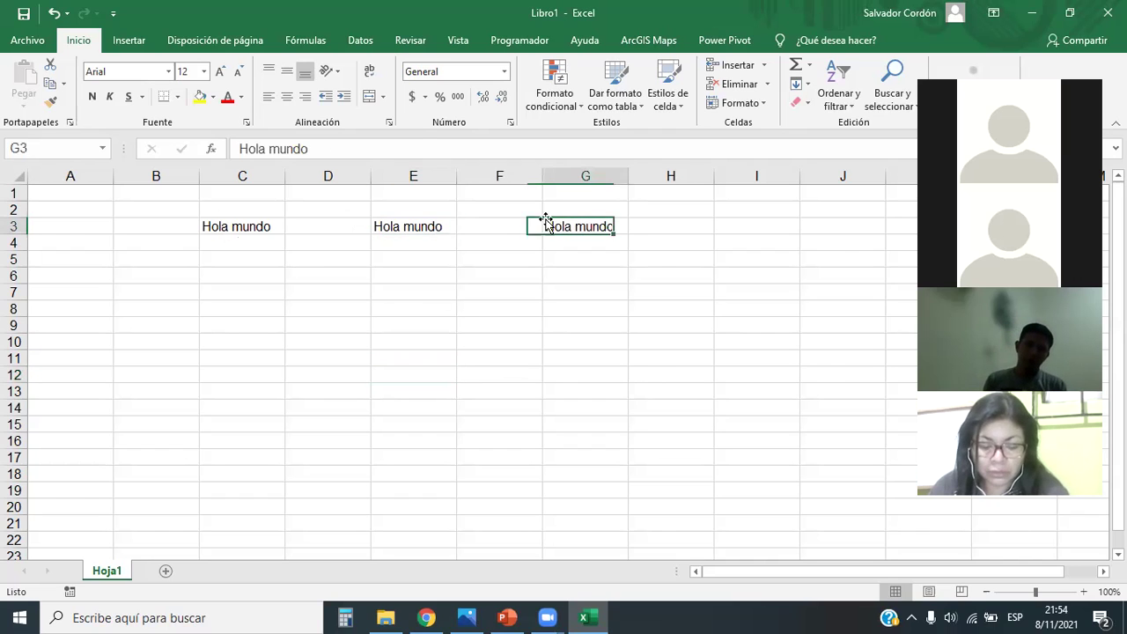
left_click(262, 225)
left_click(392, 211)
left_click(544, 214)
left_click(365, 225)
left_click(587, 220)
left_click(251, 227)
left_click(414, 227)
left_click(571, 220)
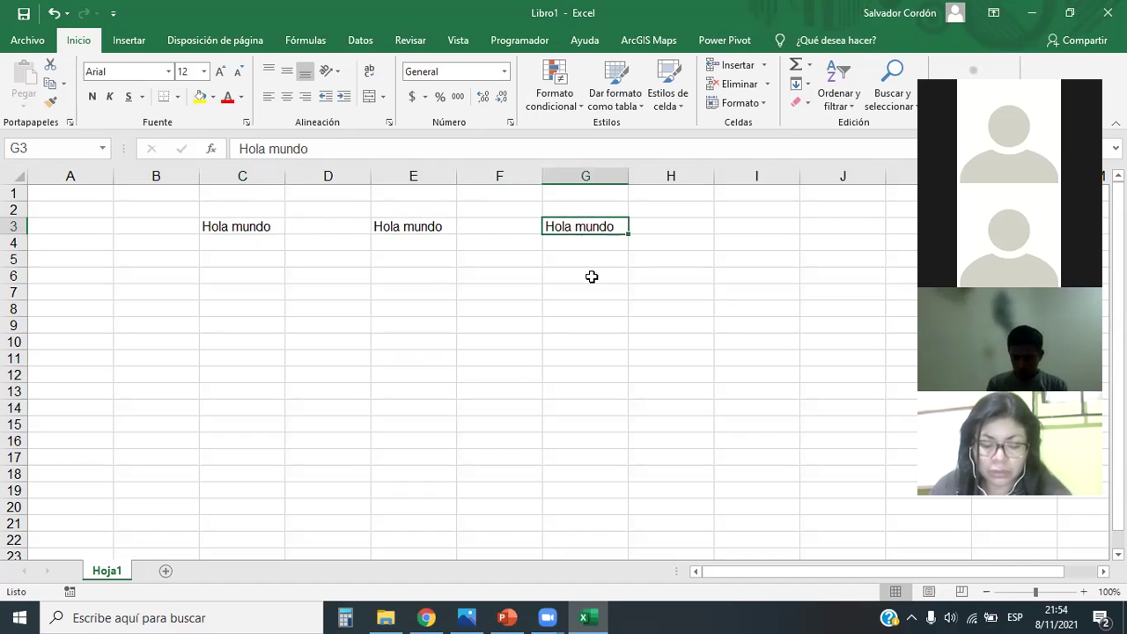
left_click(585, 305)
left_click(248, 243)
left_click(497, 227)
left_click(581, 227)
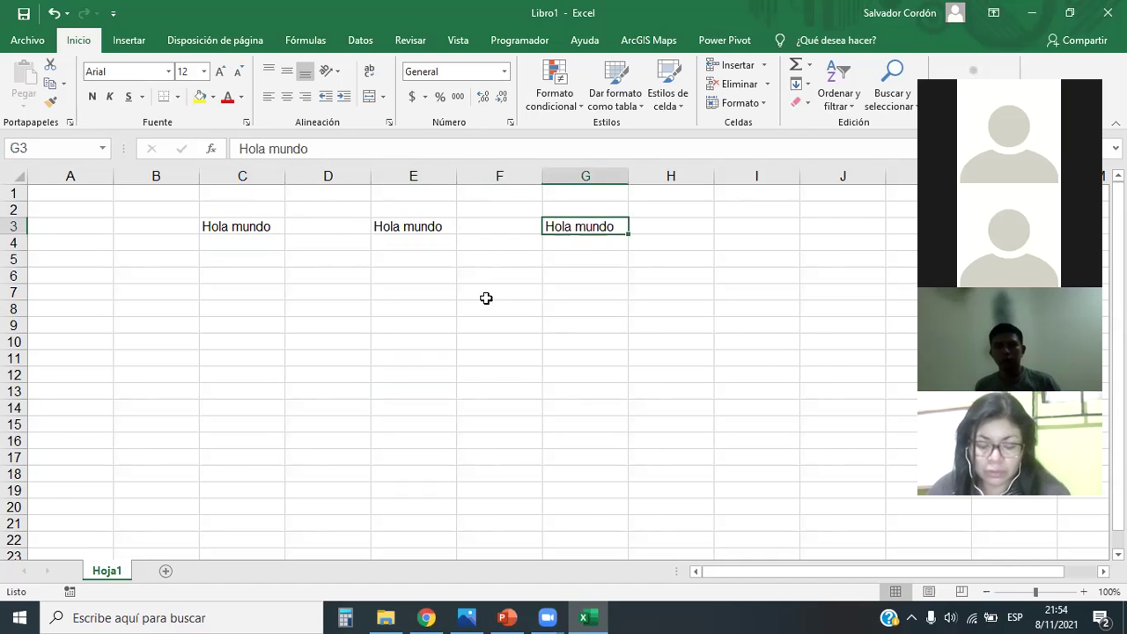
left_click(443, 329)
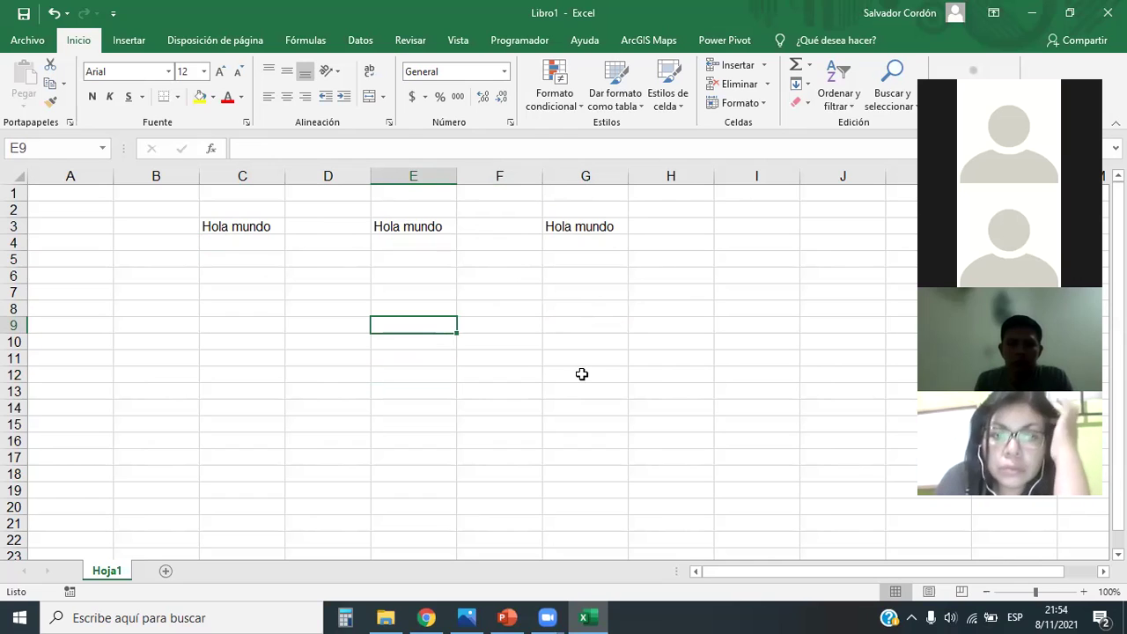
left_click(264, 225)
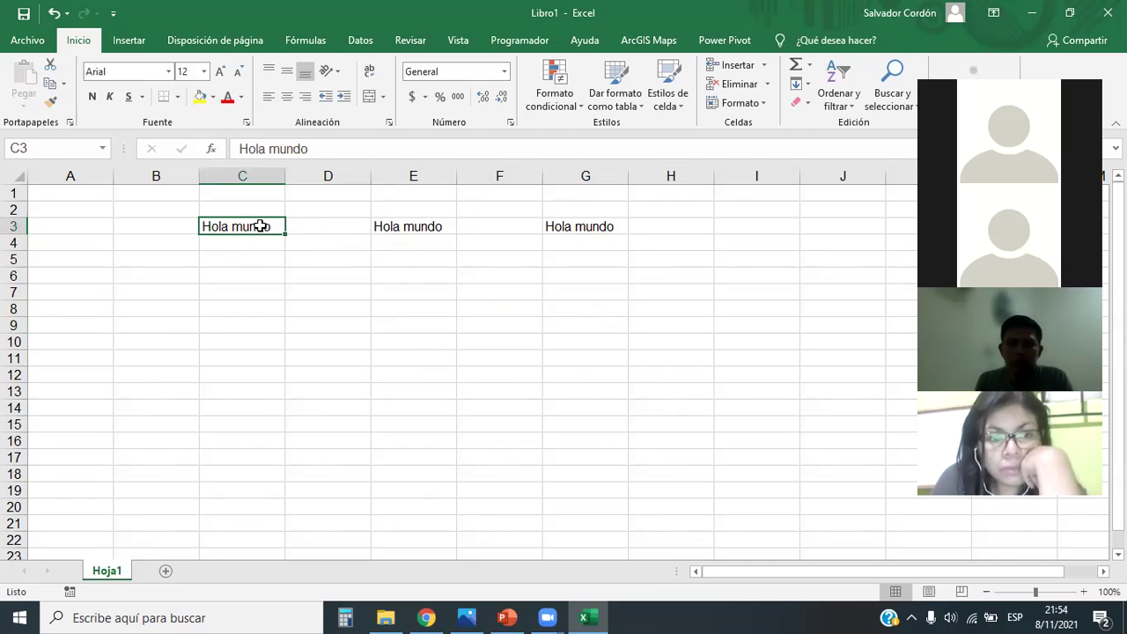
double_click(278, 224)
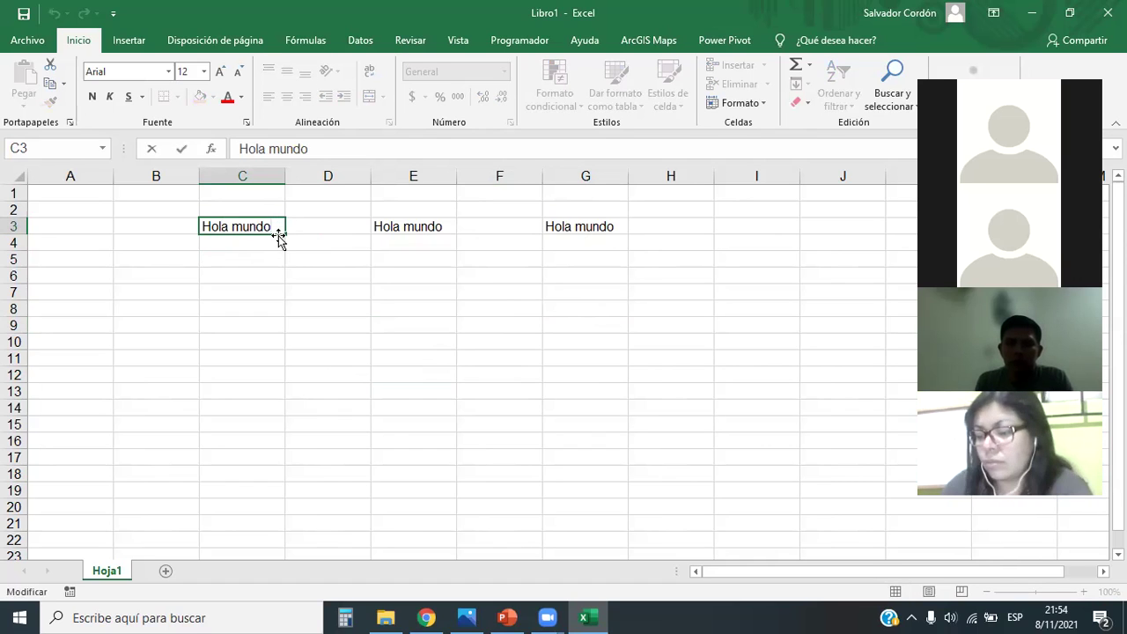
key("Return")
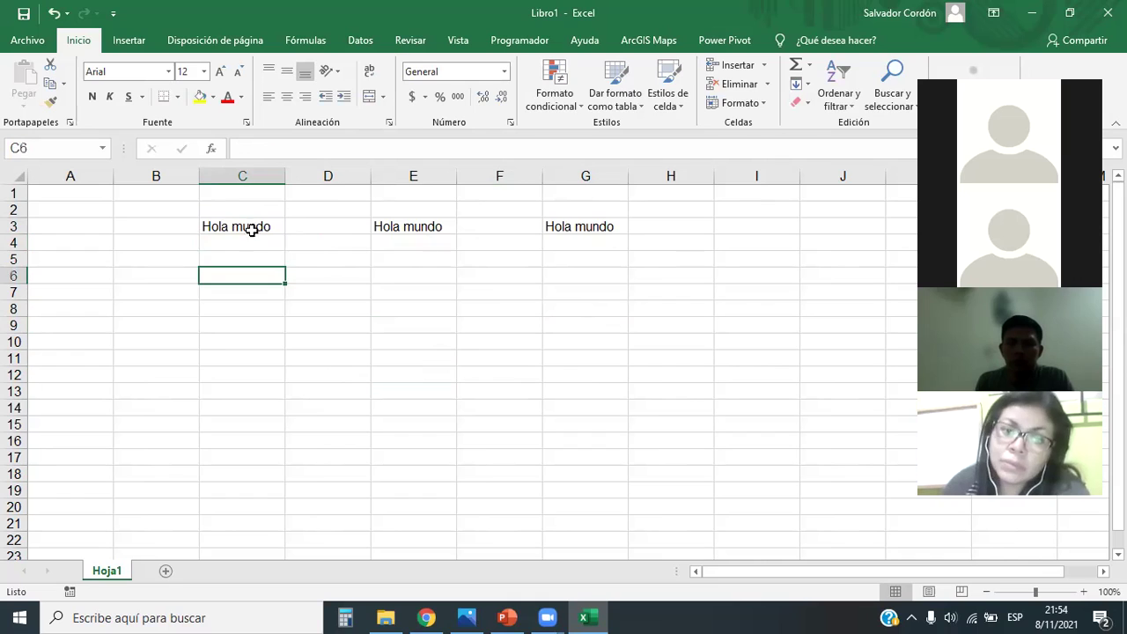
left_click(261, 226)
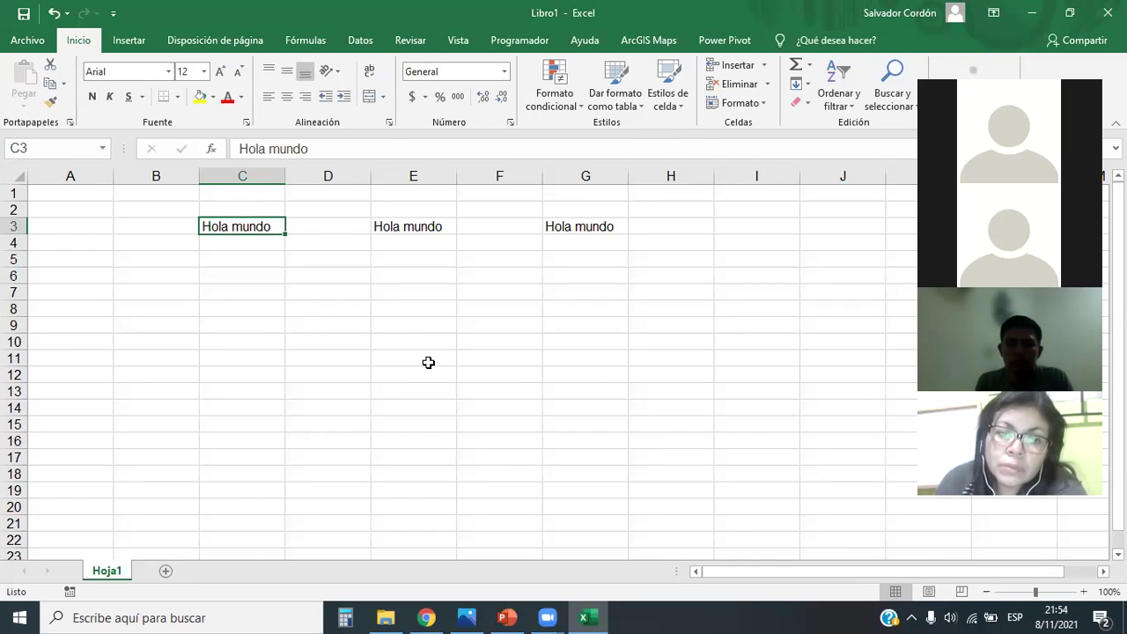
type("Salvador")
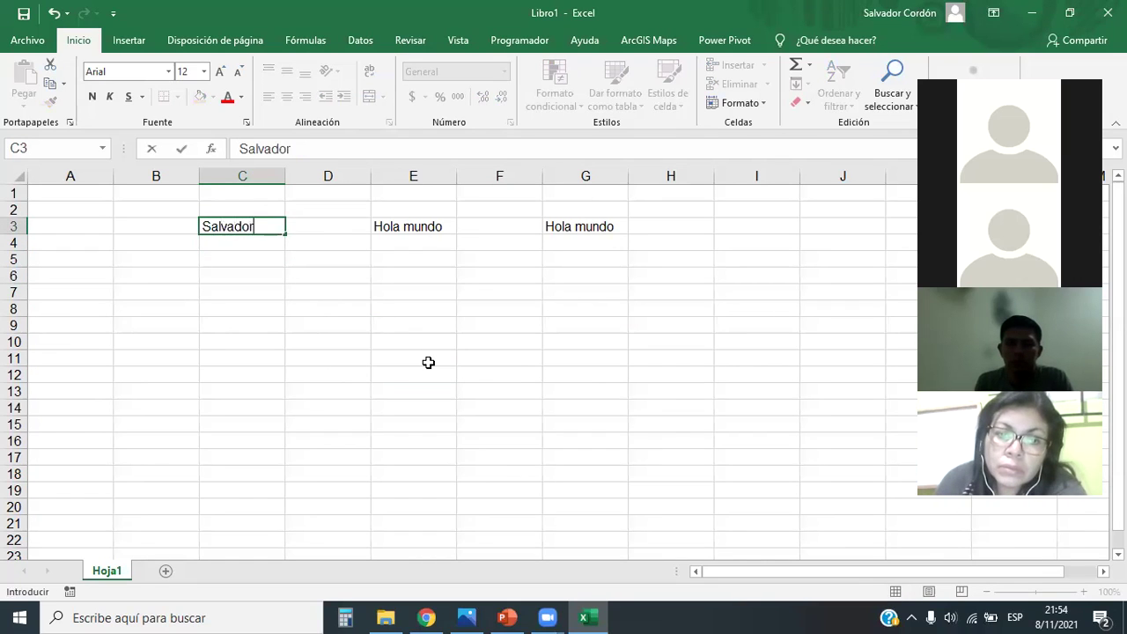
key("Return")
left_click(428, 362)
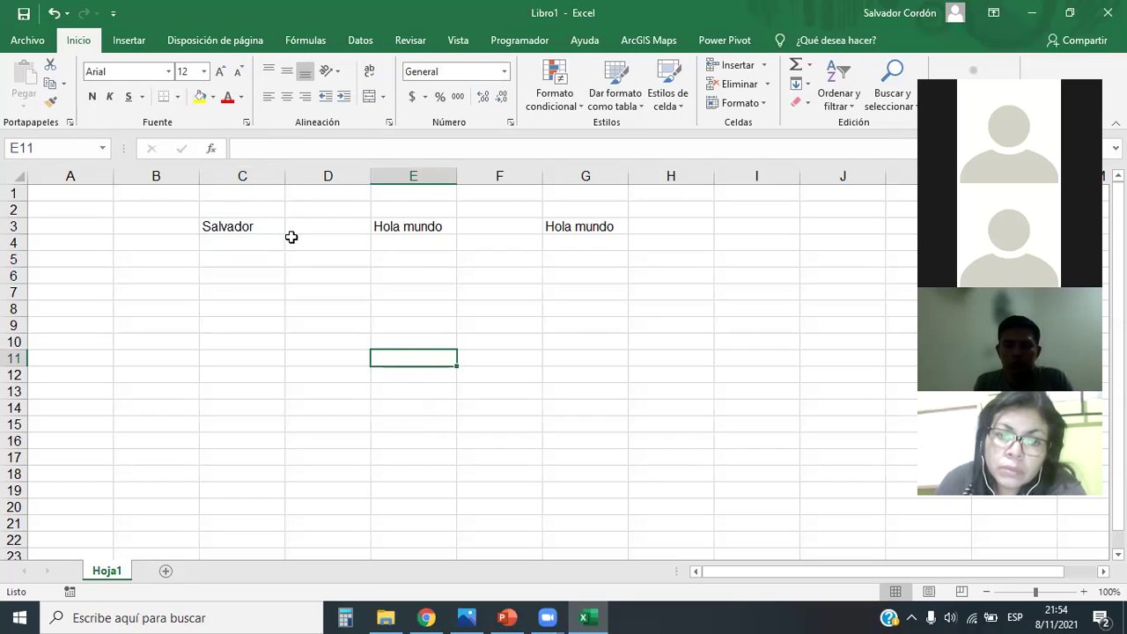
left_click(253, 230)
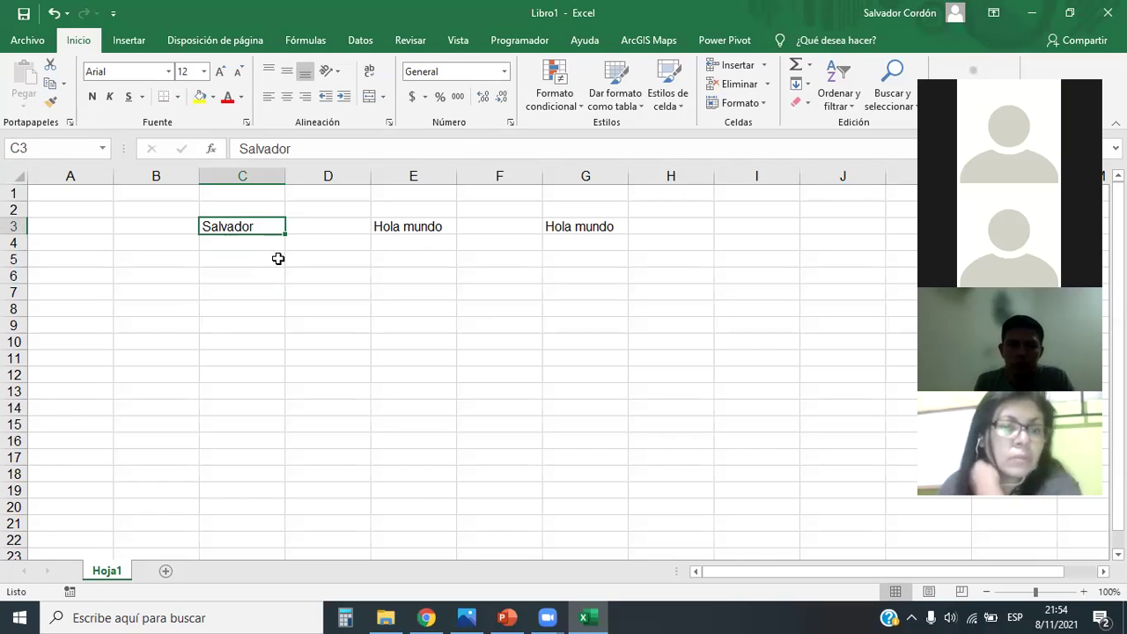
left_click(54, 14)
left_click(84, 14)
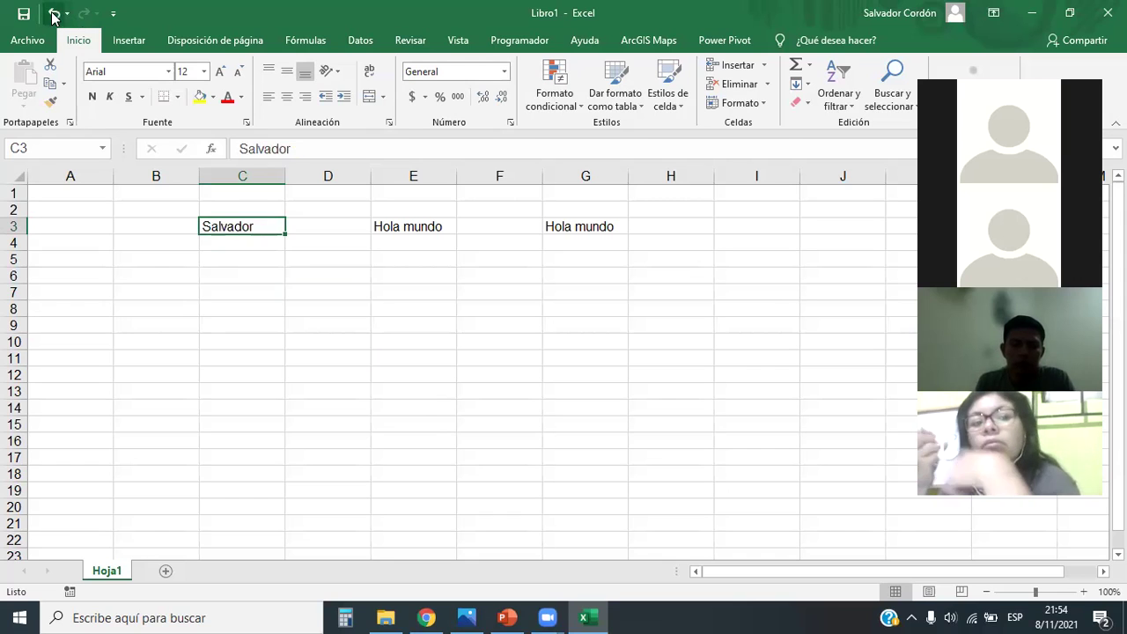
left_click(54, 14)
left_click(84, 13)
left_click(332, 340)
key("ctrl+z")
left_click(299, 308)
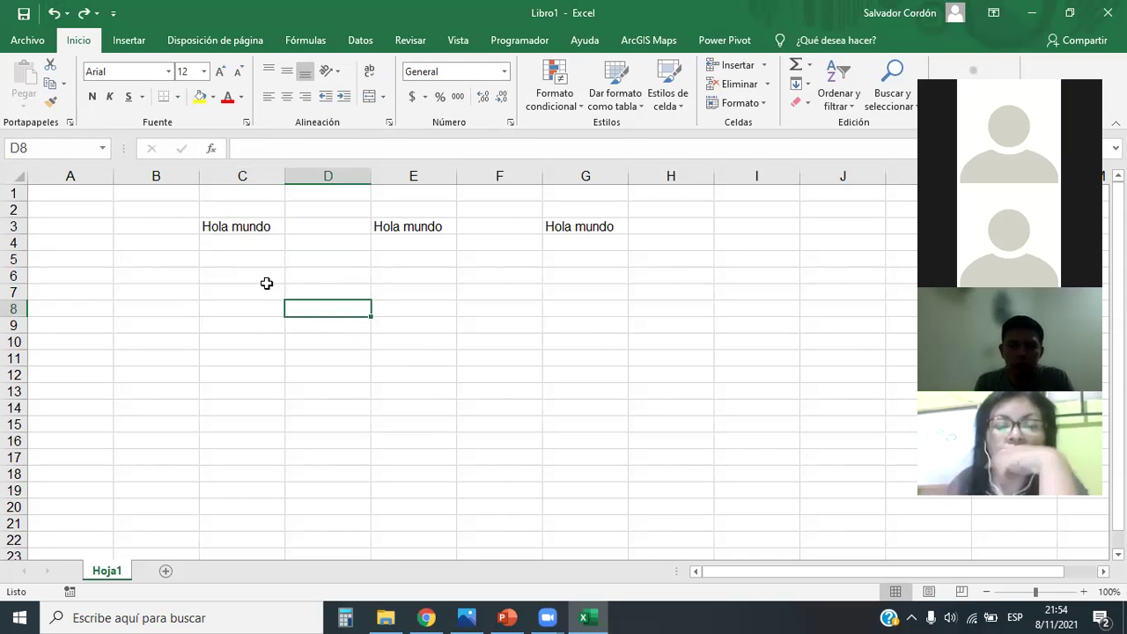
left_click(246, 227)
left_click(275, 274)
left_click(241, 225)
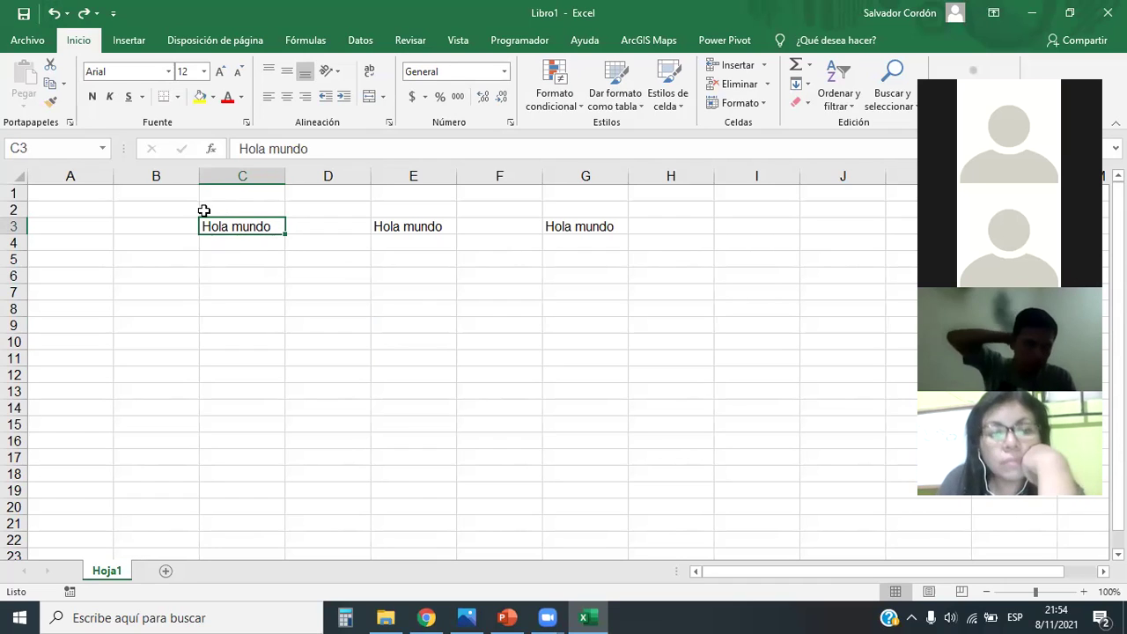
Extend C3's text so it reads 'Hola mundo Hola mundo'
double_click(276, 224)
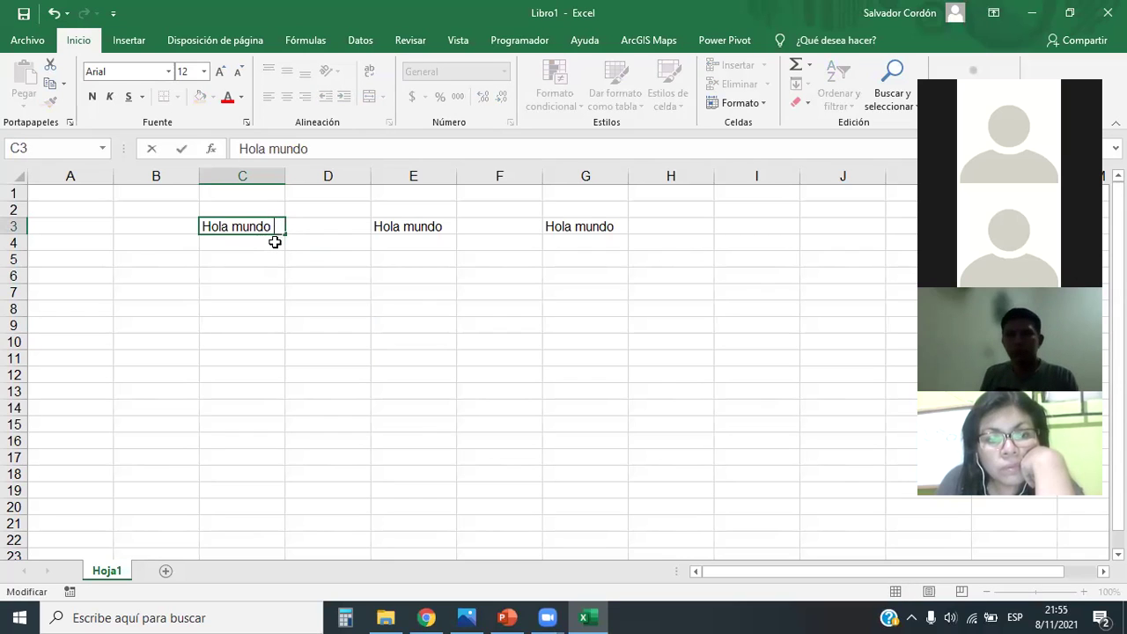
type("Hola")
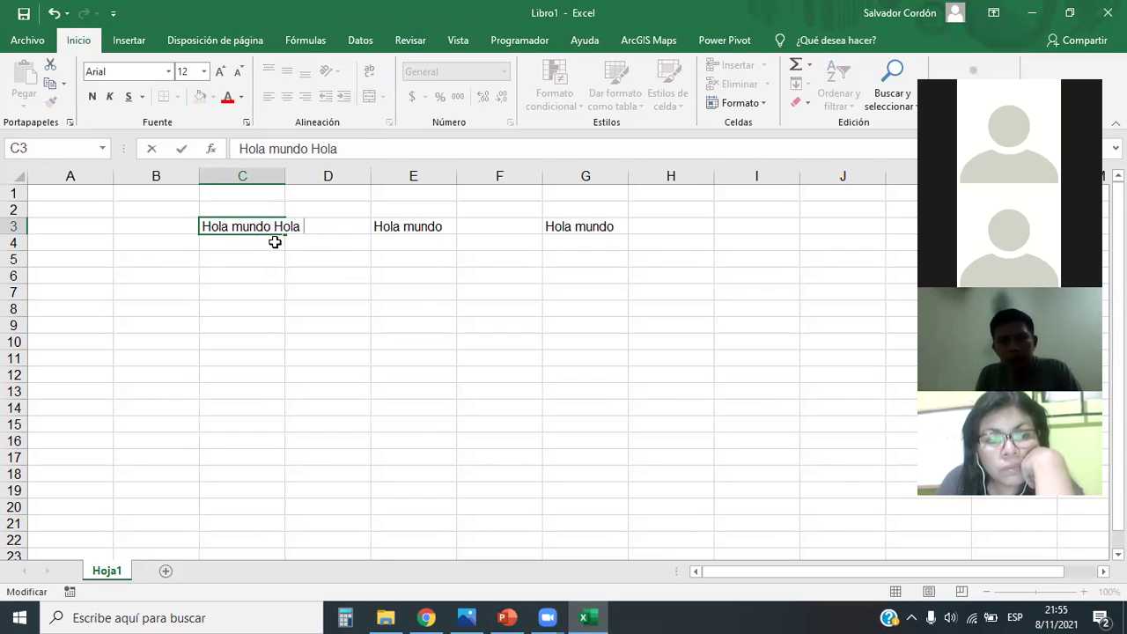
type(" mundo")
key("Return")
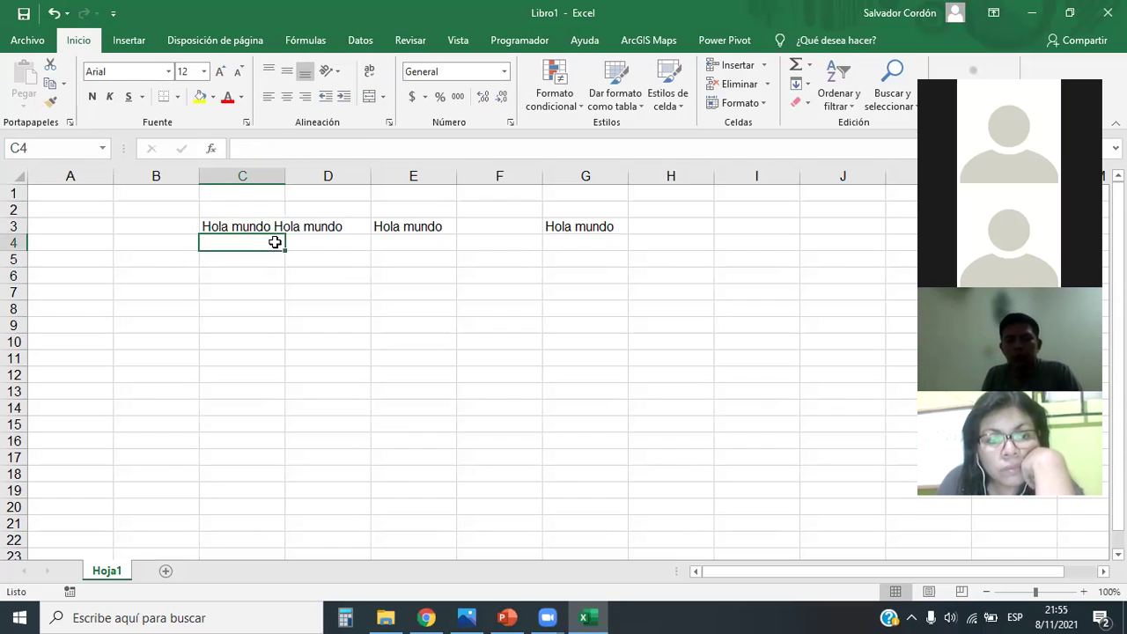
left_click(319, 275)
Add 'a mundo' to E3's text in the formula bar, fixing a typo along the way
left_click(427, 224)
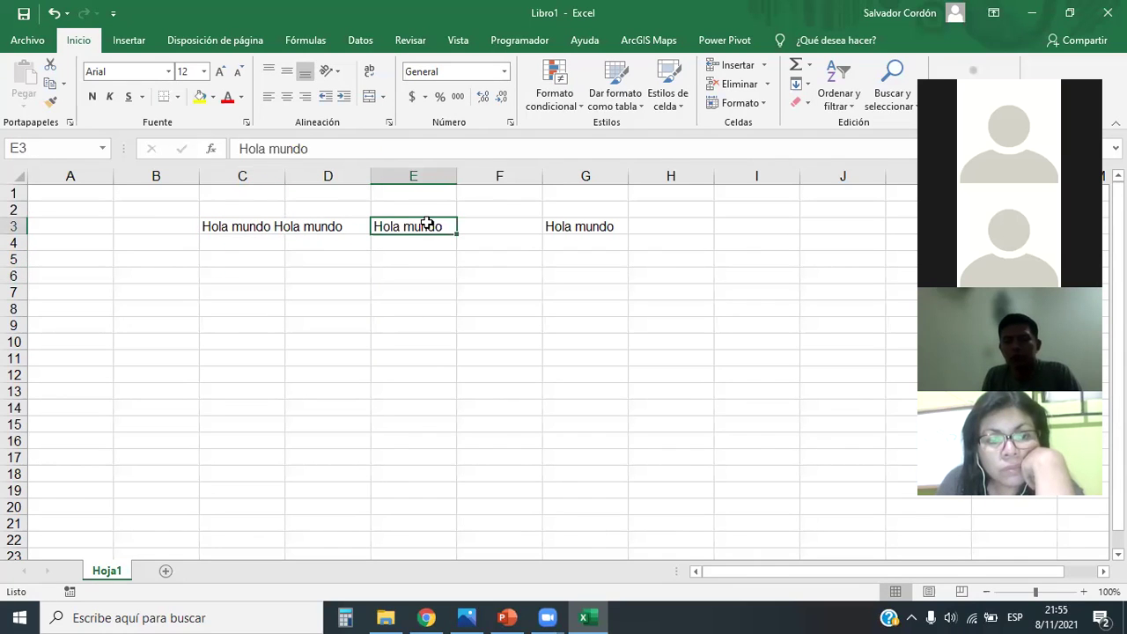
left_click(310, 148)
type("hla m")
key("BackSpace")
key("BackSpace")
key("BackSpace")
type("a")
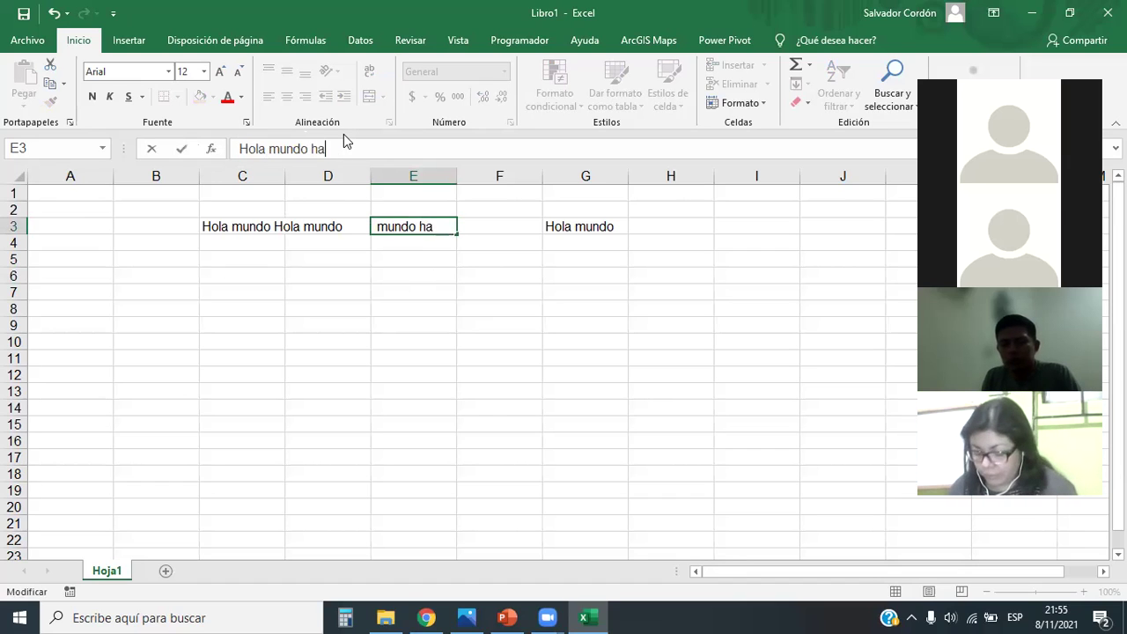
type(" mundo")
key("Return")
left_click(414, 403)
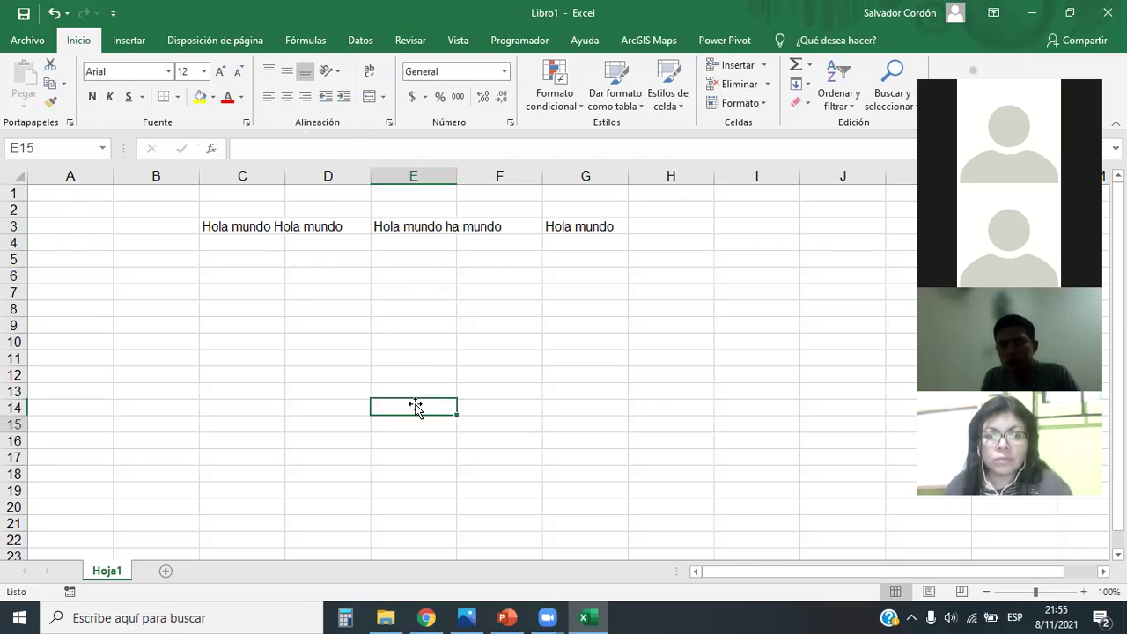
Remove the first 'mundo' from E3 and fix the wording so it reads 'Hola hola mundo'
left_click(451, 226)
double_click(297, 147)
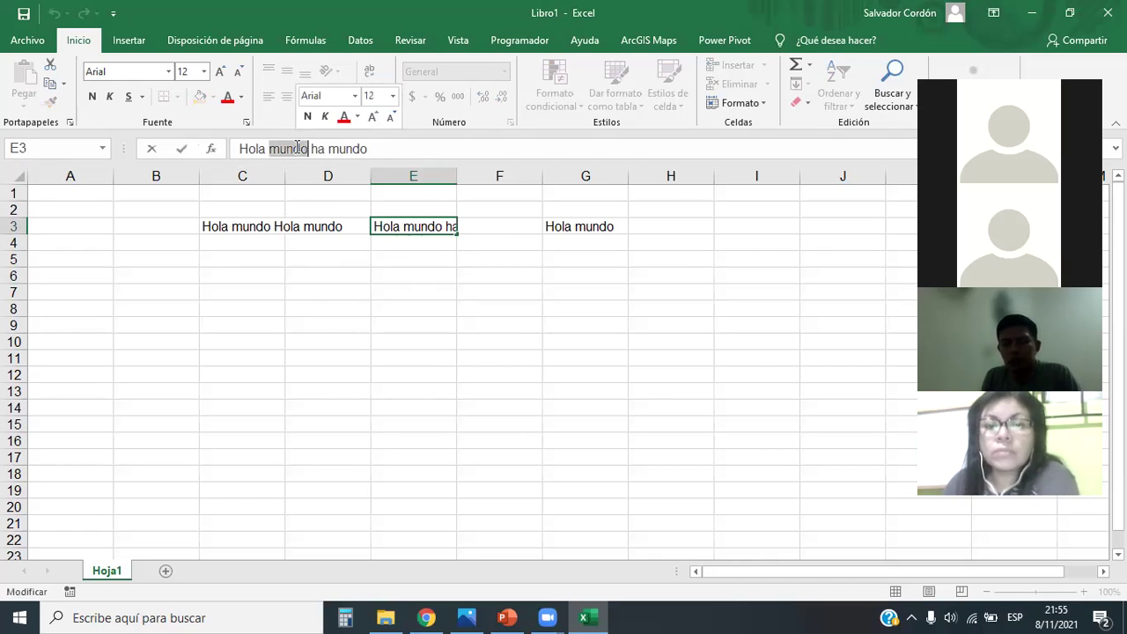
key("BackSpace")
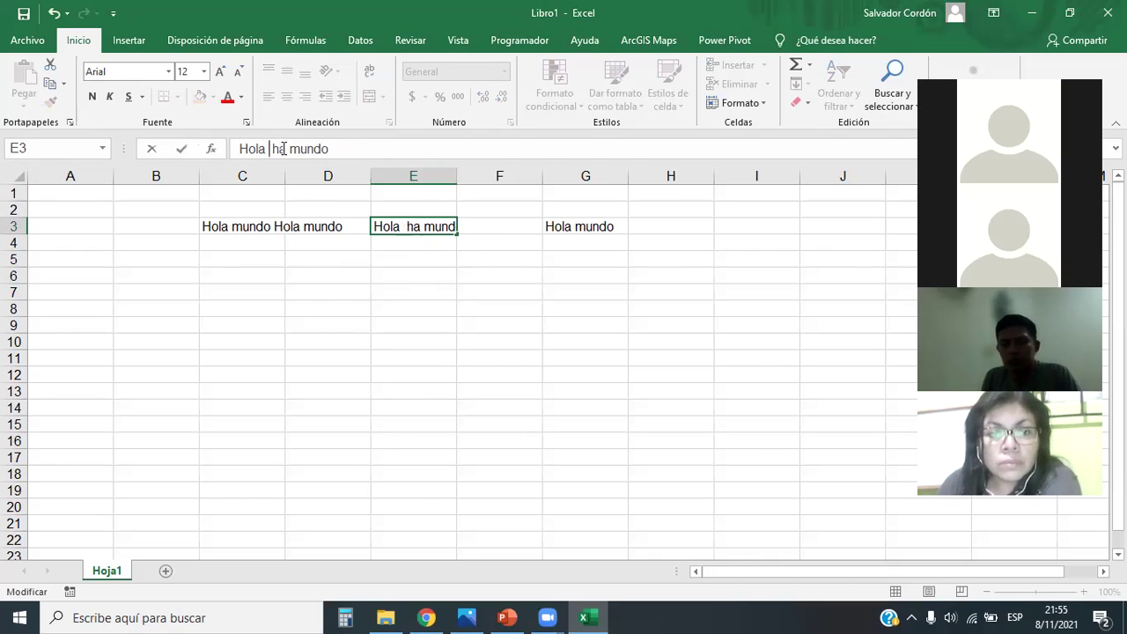
key("Delete")
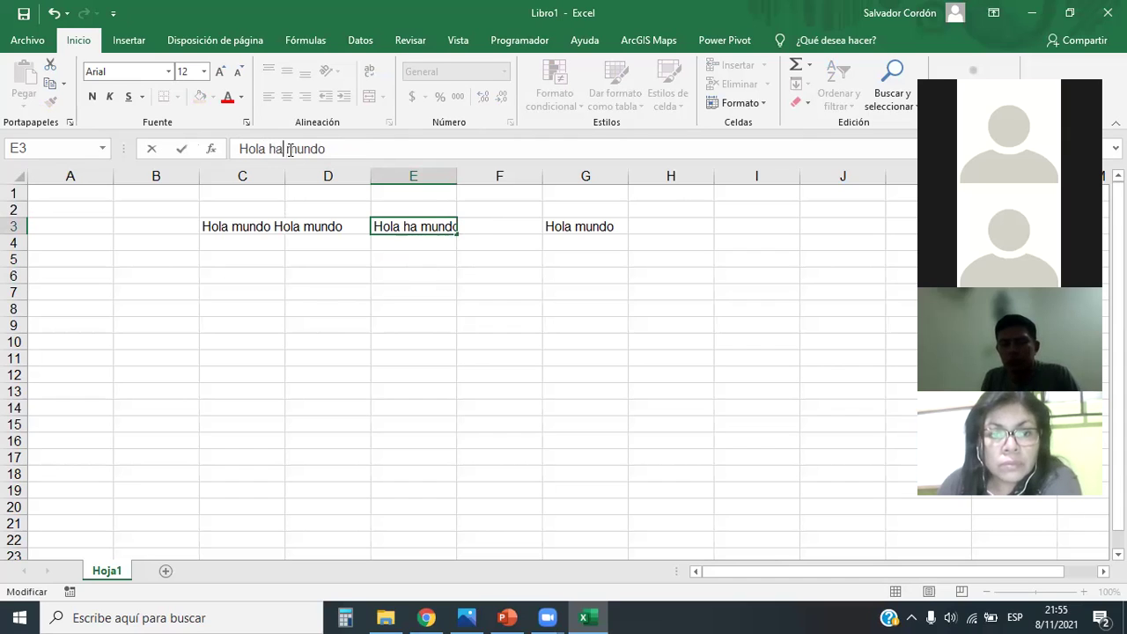
key("BackSpace")
type("ola")
key("Return")
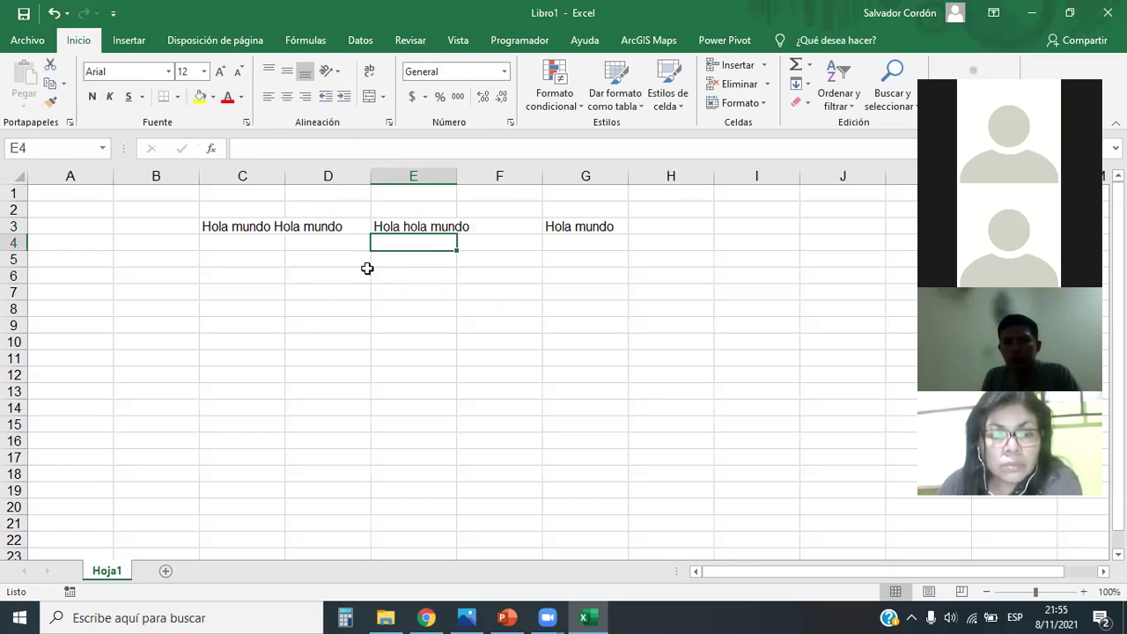
Try deleting the first 'mundo' from C3, then undo to keep 'Hola mundo Hola mundo'
double_click(254, 226)
double_click(247, 227)
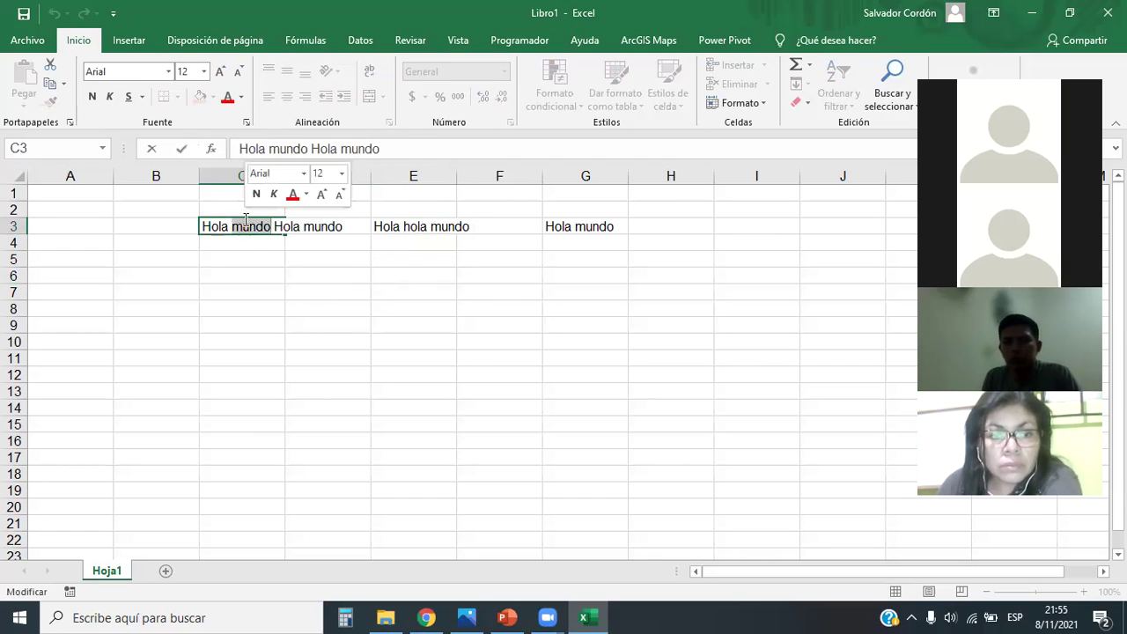
key("Delete")
left_click(274, 278)
left_click(251, 227)
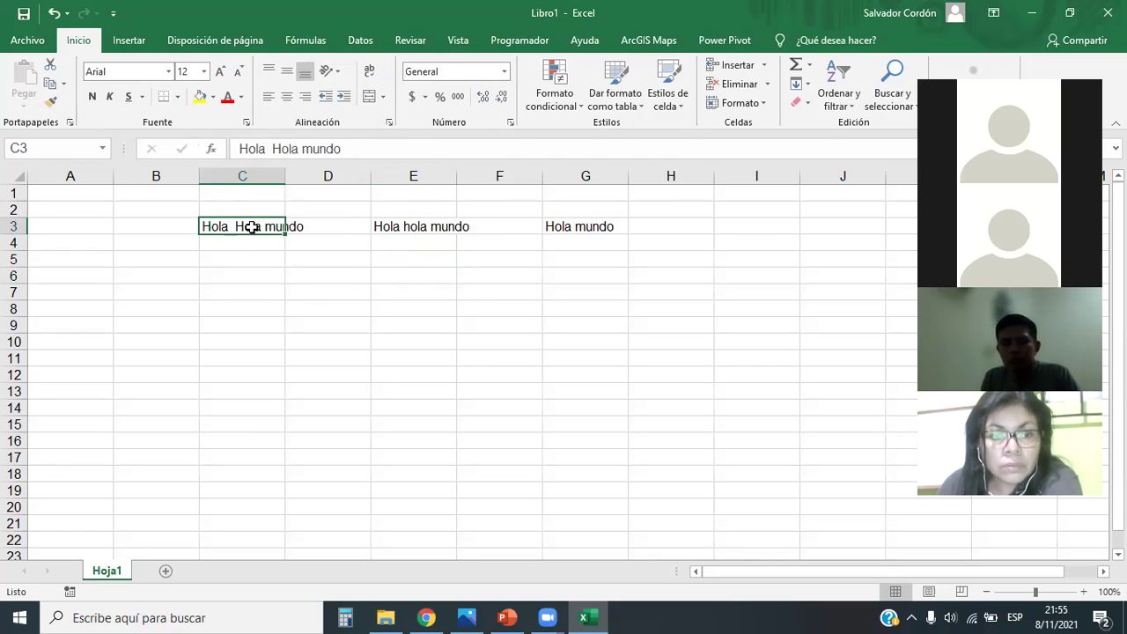
key("ctrl+z")
left_click(352, 290)
left_click(409, 213)
Review E3's text without changes, then select G3, which still shows 'Hola mundo'
left_click(403, 220)
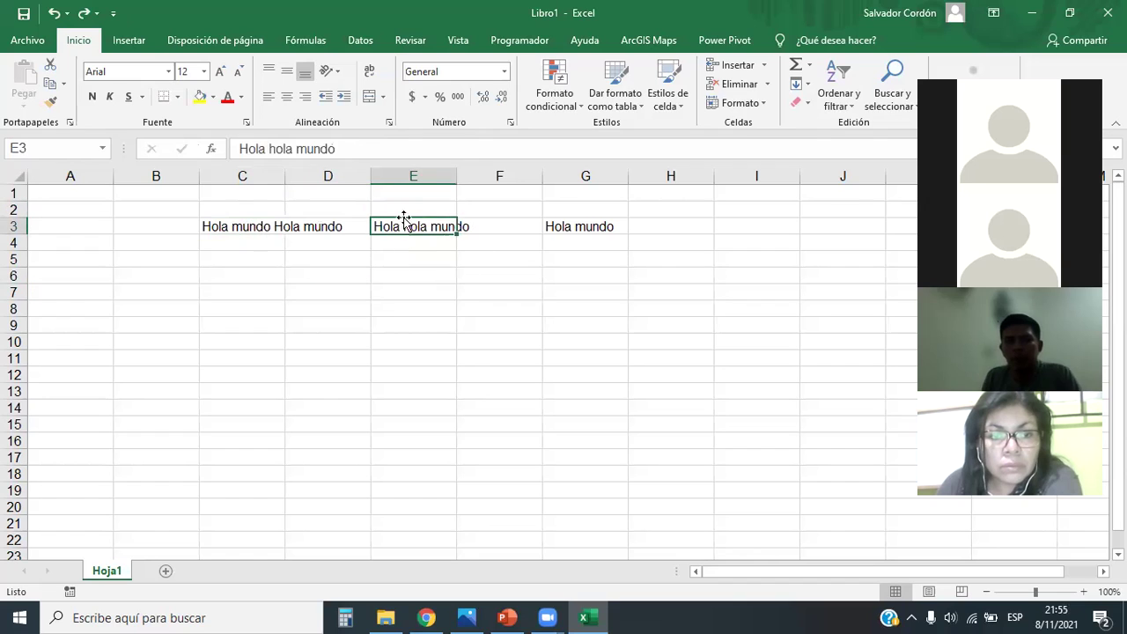
left_click_drag(335, 149, 225, 153)
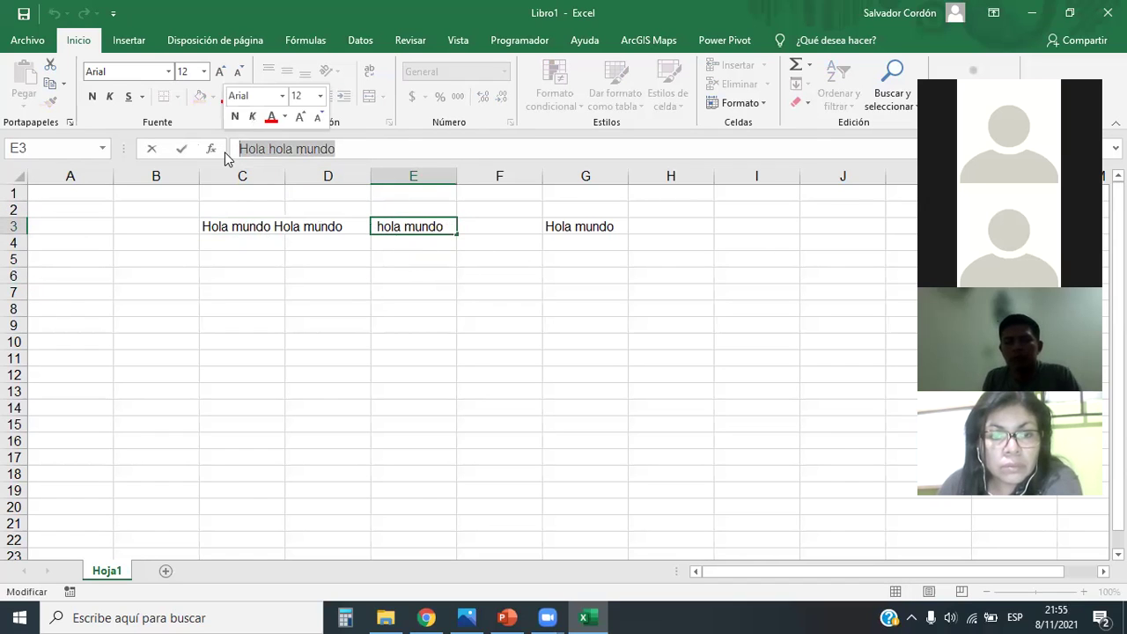
key("Escape")
left_click(544, 322)
left_click(571, 227)
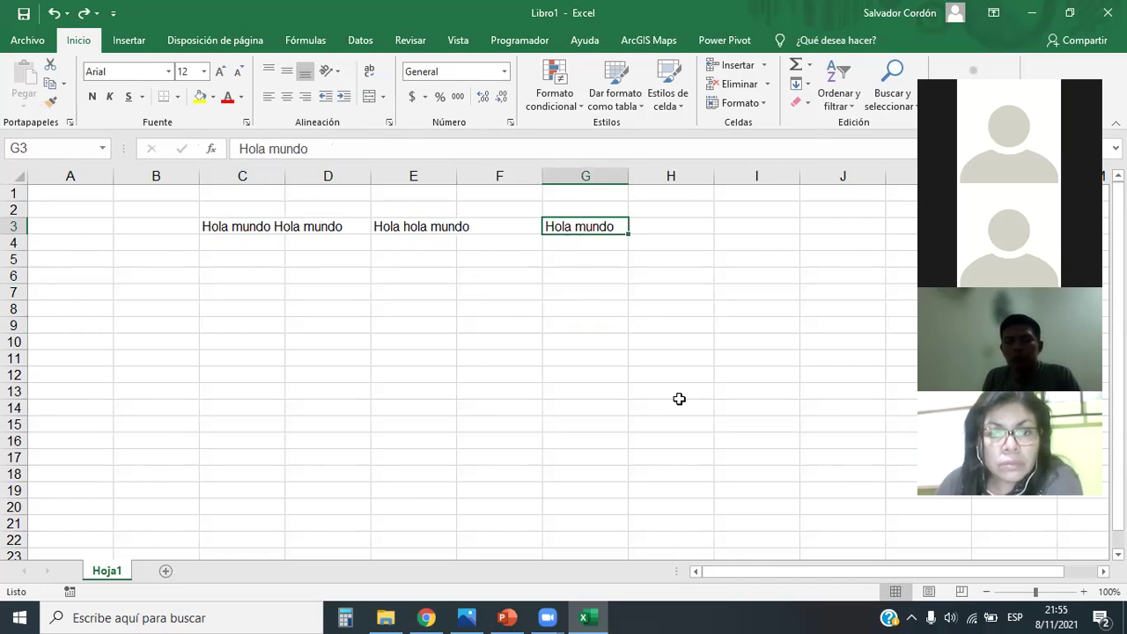
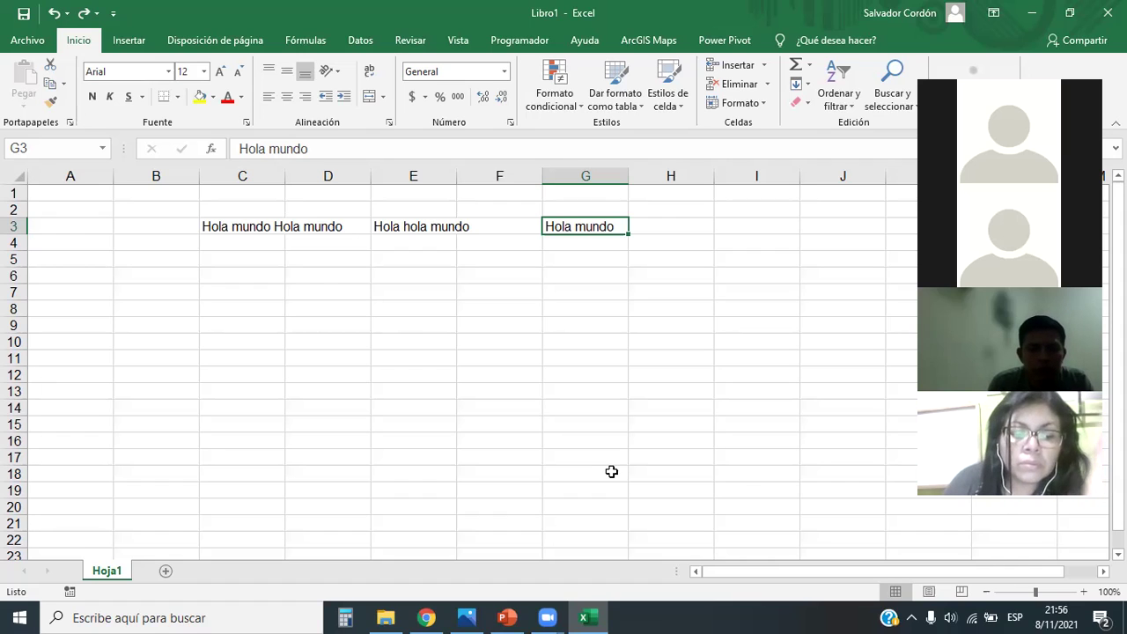
Search for 'Teclado en pantalla' and launch the Windows on-screen keyboard
left_click(191, 606)
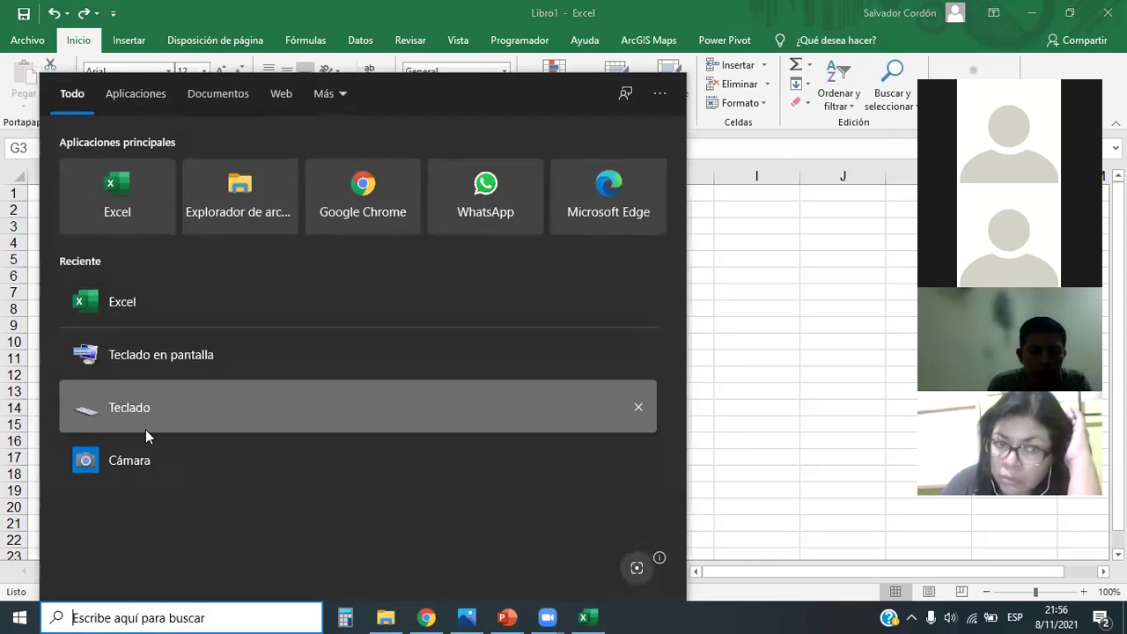
left_click(145, 421)
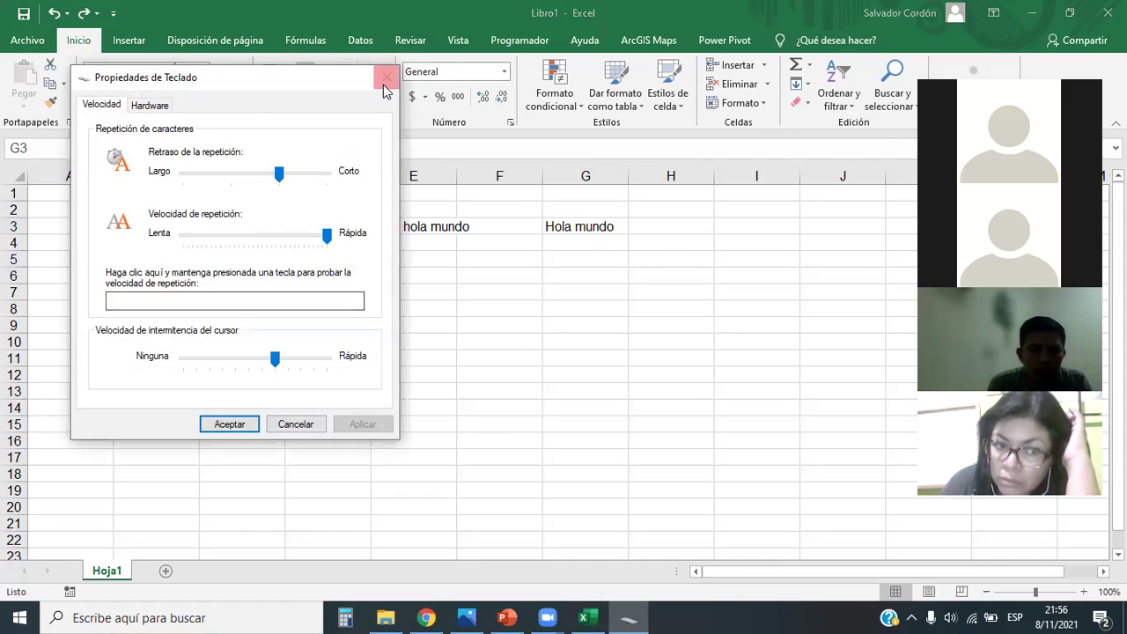
left_click(384, 88)
left_click(110, 616)
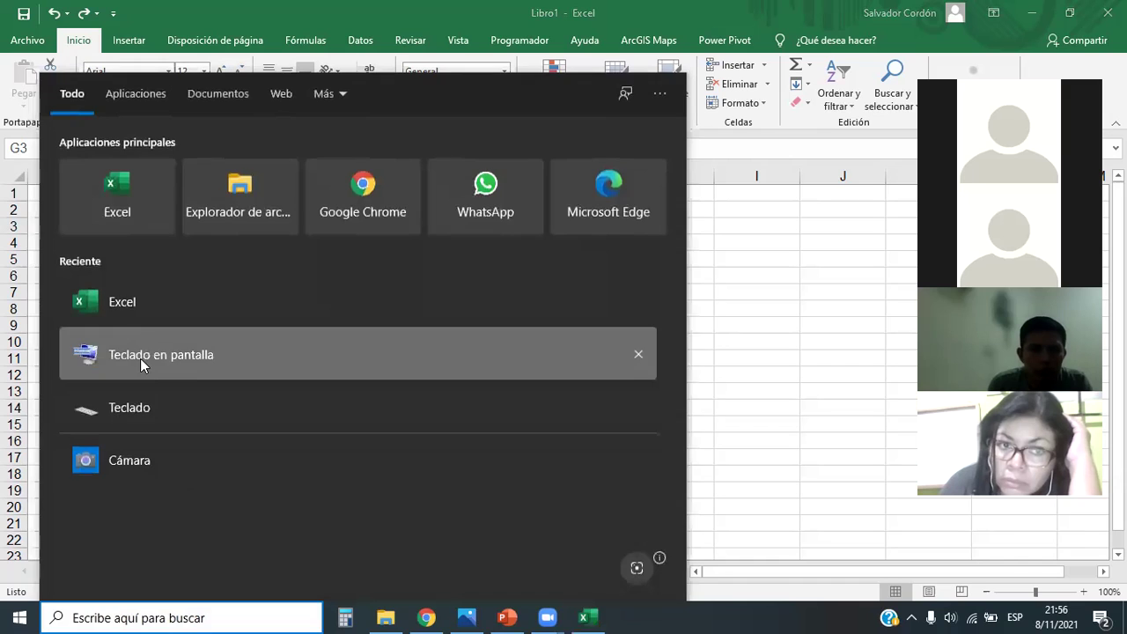
left_click(140, 360)
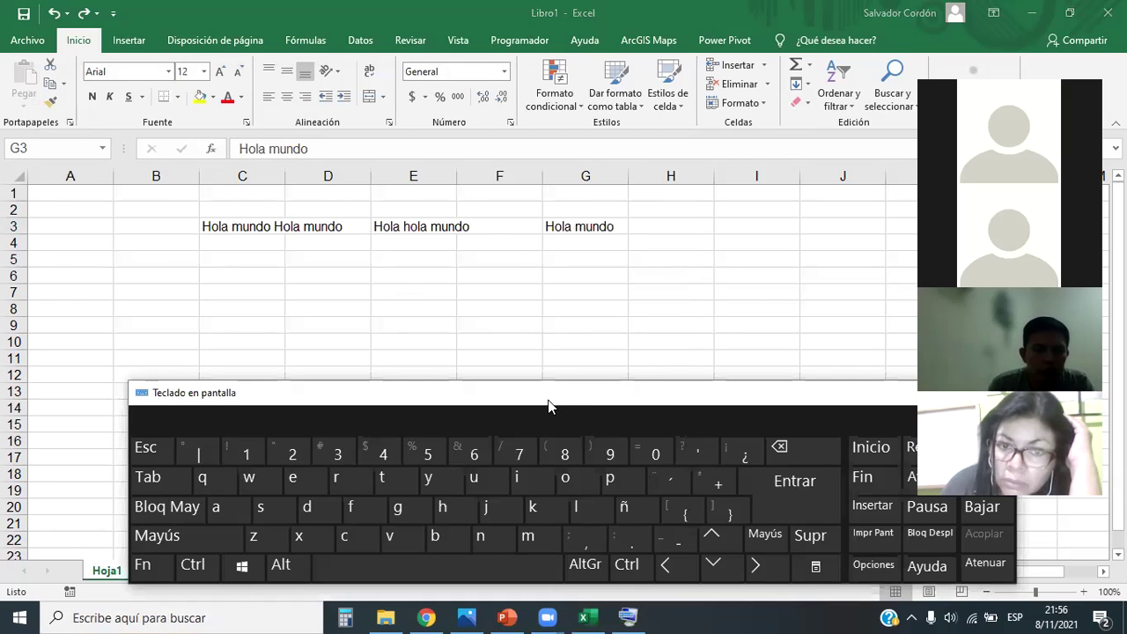
Move the on-screen keyboard window up and left over the Excel sheet
left_click_drag(548, 405, 511, 336)
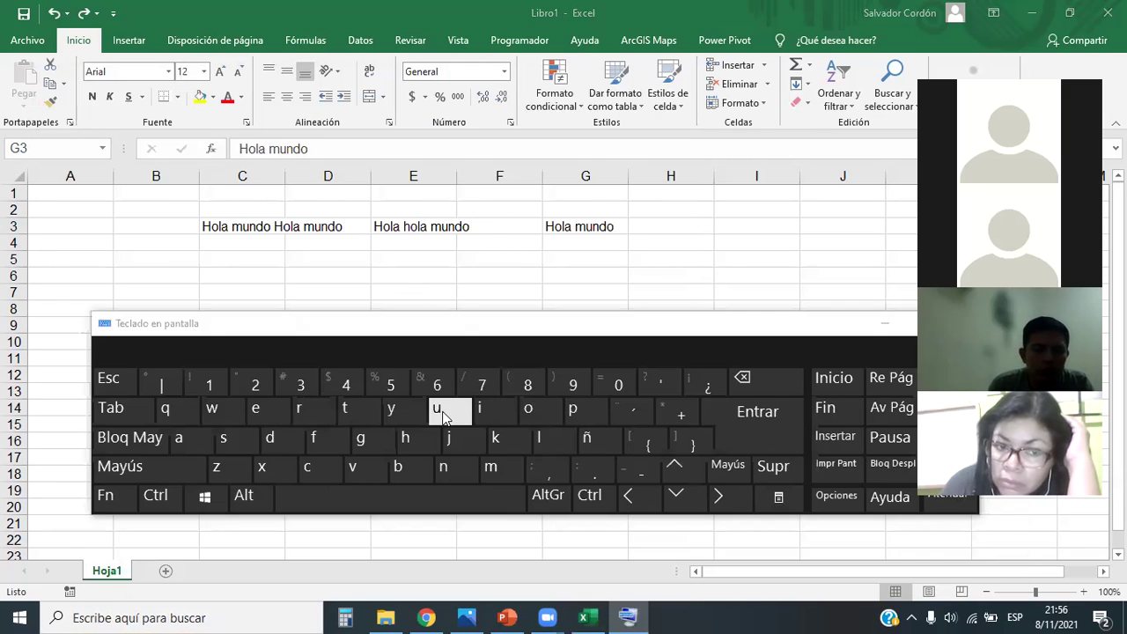
left_click(299, 412)
left_click(414, 413)
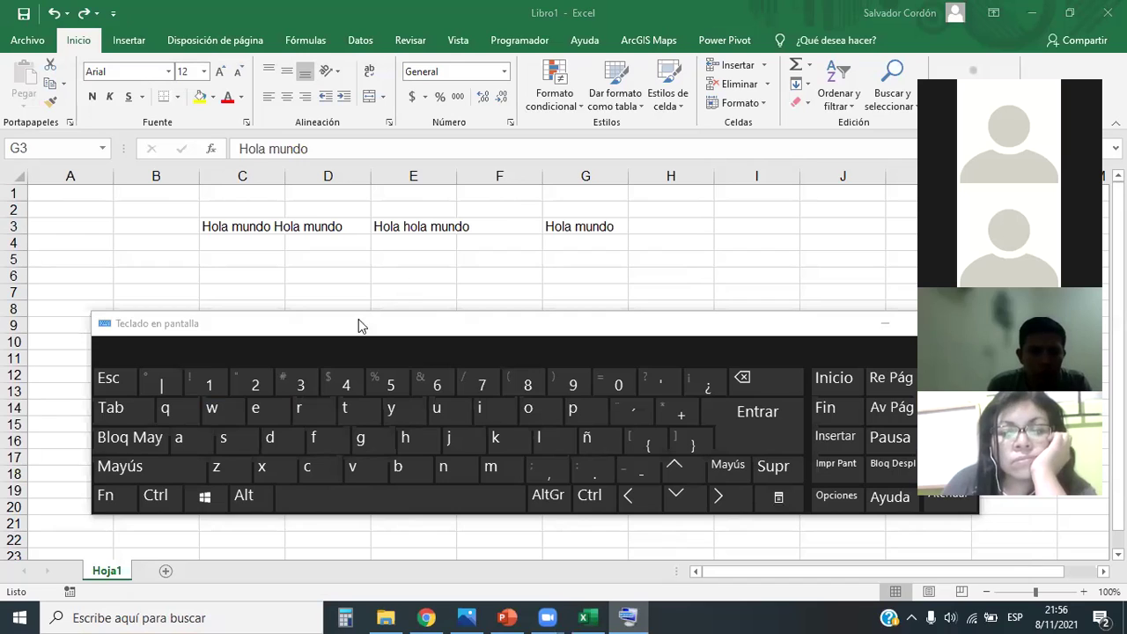
left_click(347, 331)
left_click_drag(347, 331, 343, 315)
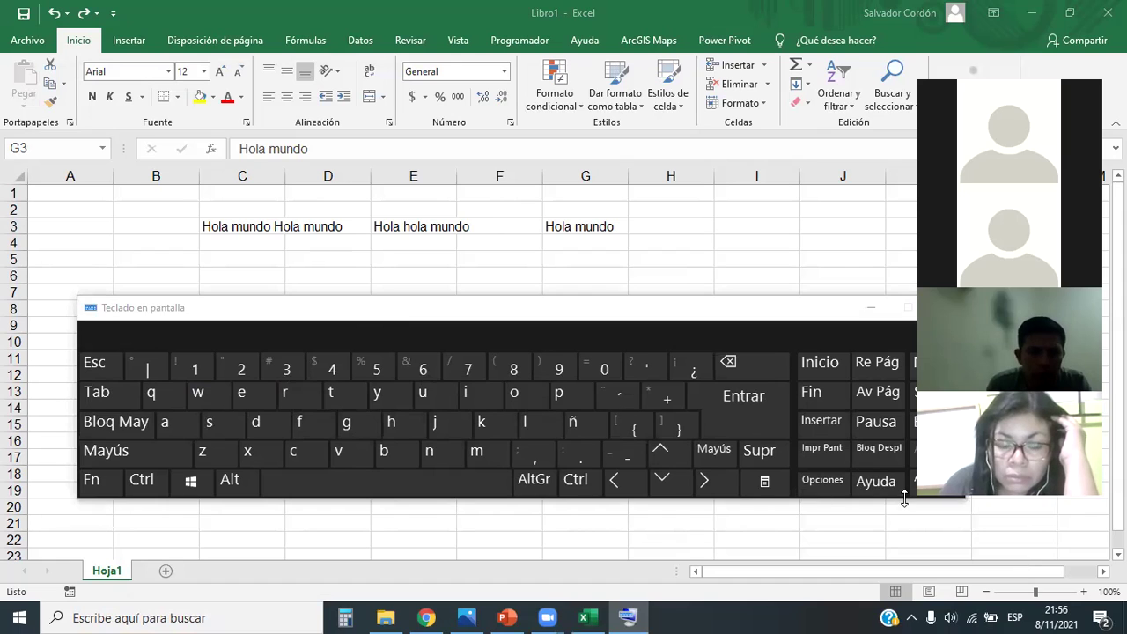
Make the keyboard window narrower and select cell E6
left_click(904, 501)
mouse_move(904, 500)
left_mouse_down()
mouse_move(534, 318)
mouse_move(556, 388)
left_mouse_up()
left_click(524, 276)
left_click(264, 227)
left_click(328, 274)
left_click(379, 273)
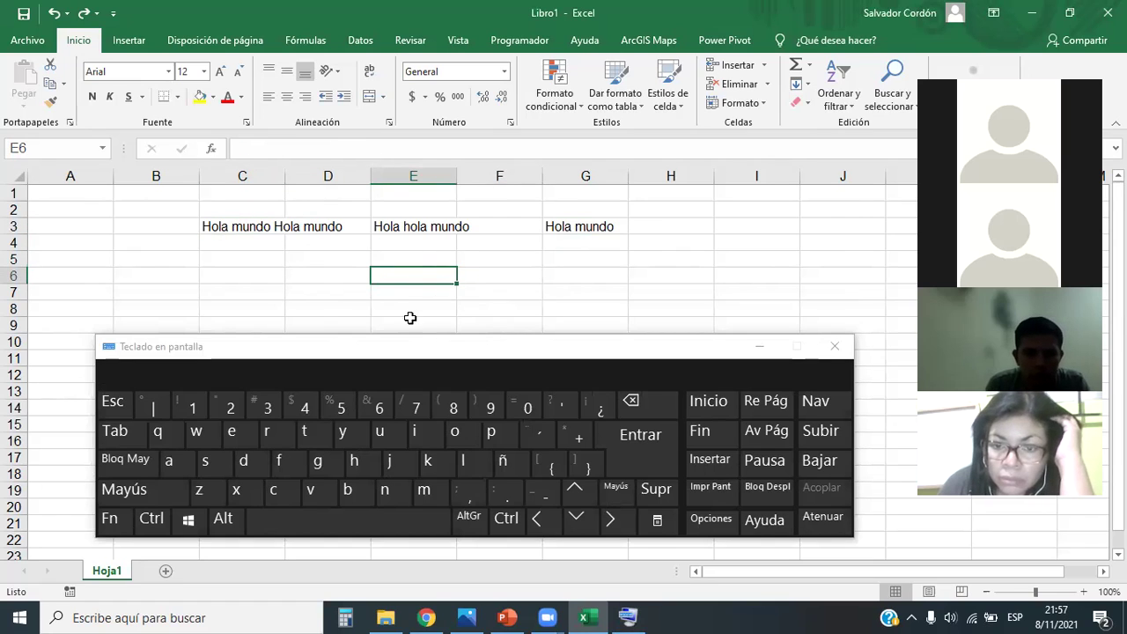
Type 'hola mundo' into E6 on the on-screen keyboard and commit it with Entrar
left_click(454, 431)
left_click(462, 460)
left_click(168, 460)
left_click(349, 519)
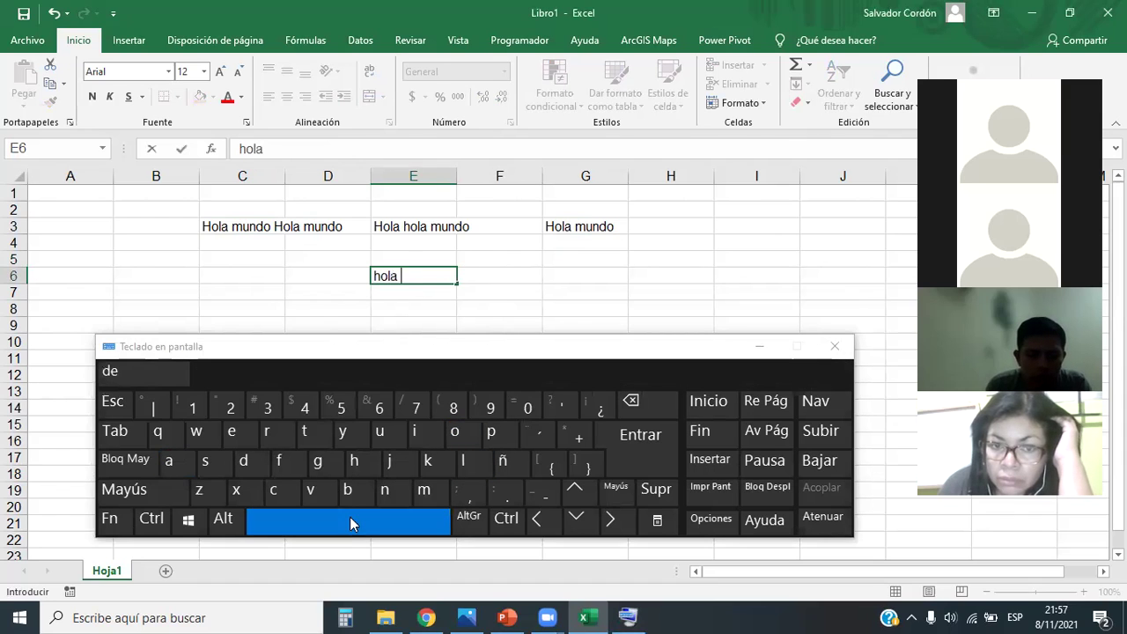
left_click(424, 491)
left_click(395, 433)
left_click(385, 490)
left_click(243, 459)
left_click(462, 435)
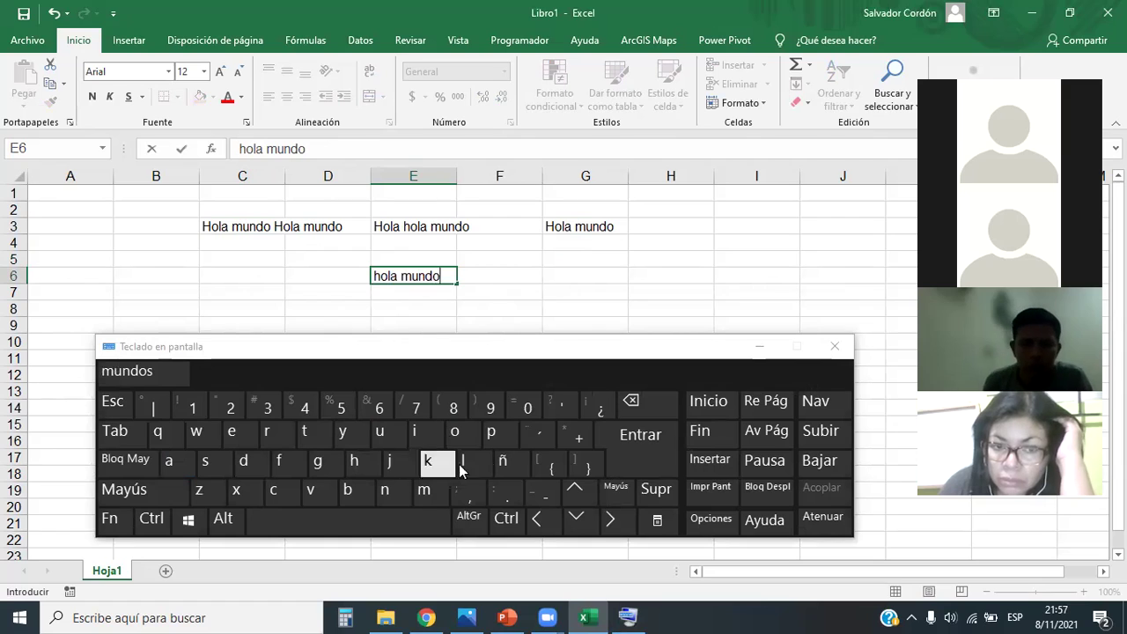
left_click(644, 463)
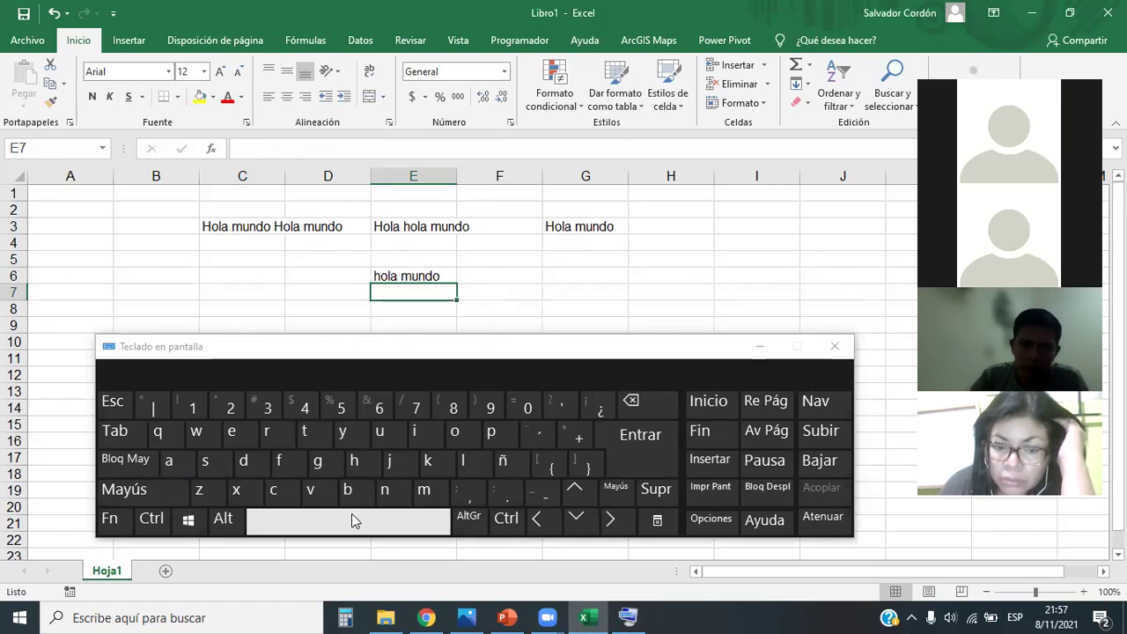
Reselect cell E6, returning to it with the Up arrow
left_click(487, 276)
left_click(446, 286)
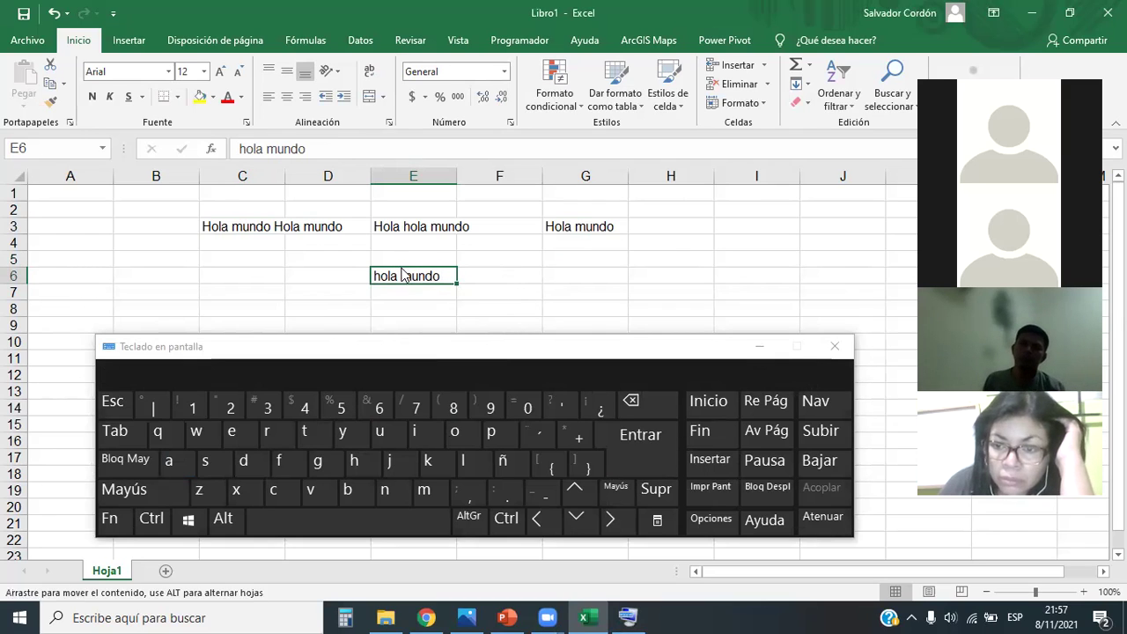
left_click(428, 292)
key("Up")
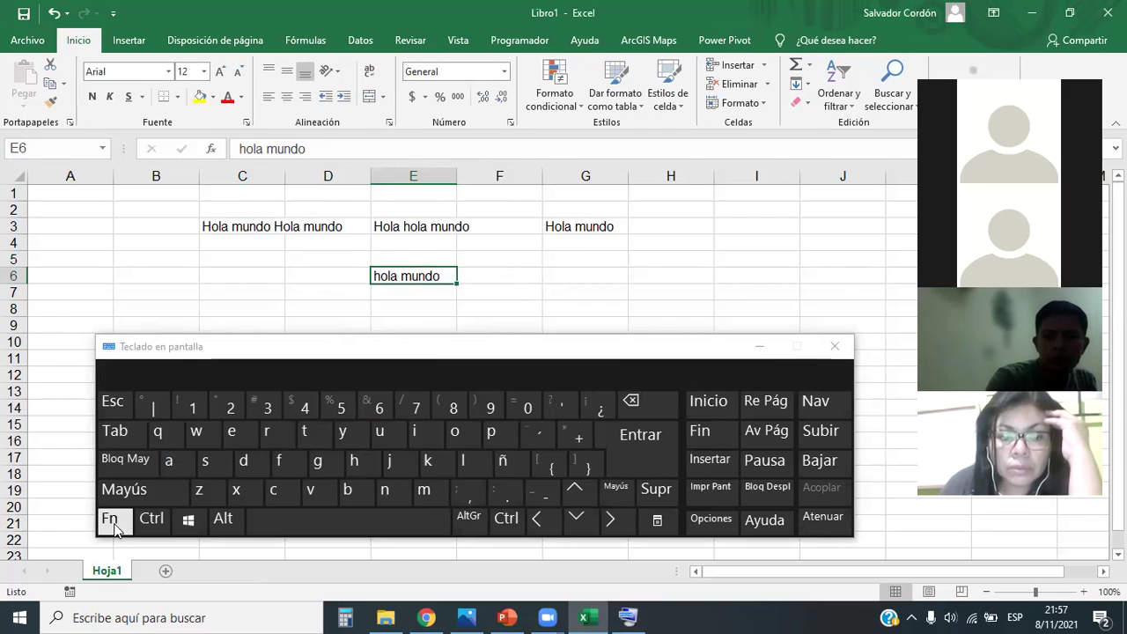
Show the function keys and use F2 to edit cell E6, then confirm it
left_click(114, 521)
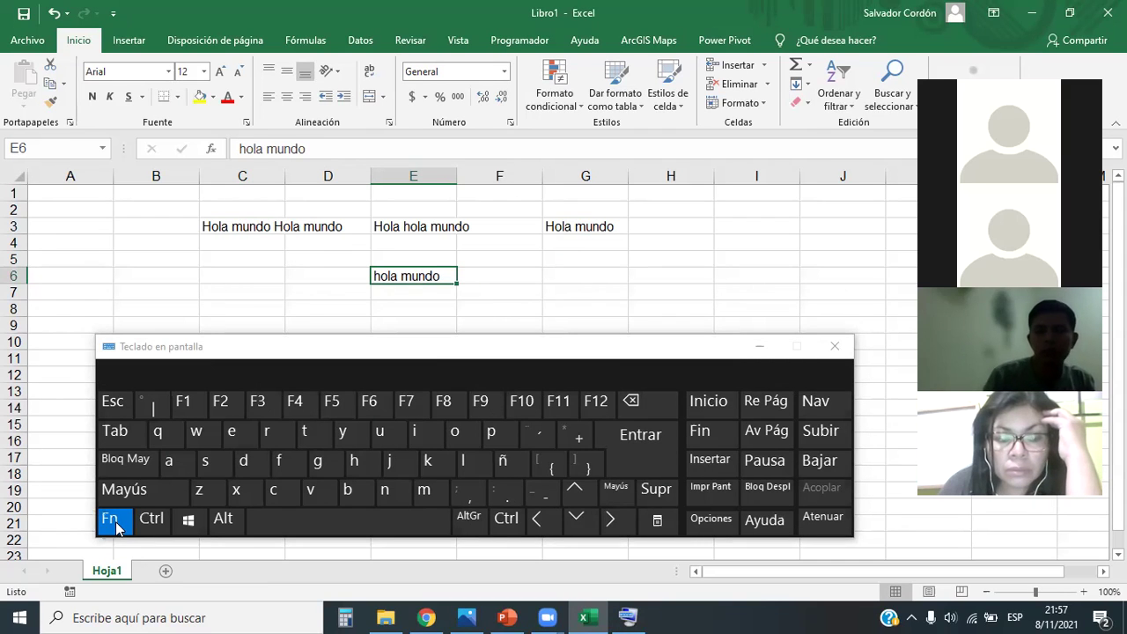
left_click(326, 353)
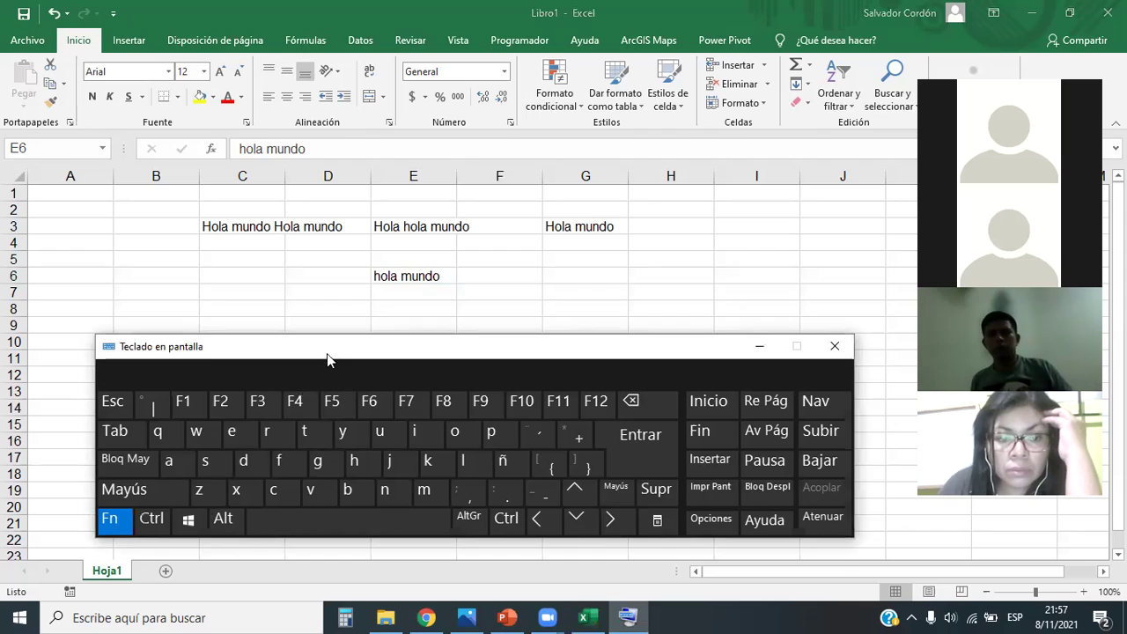
left_click_drag(327, 353, 332, 358)
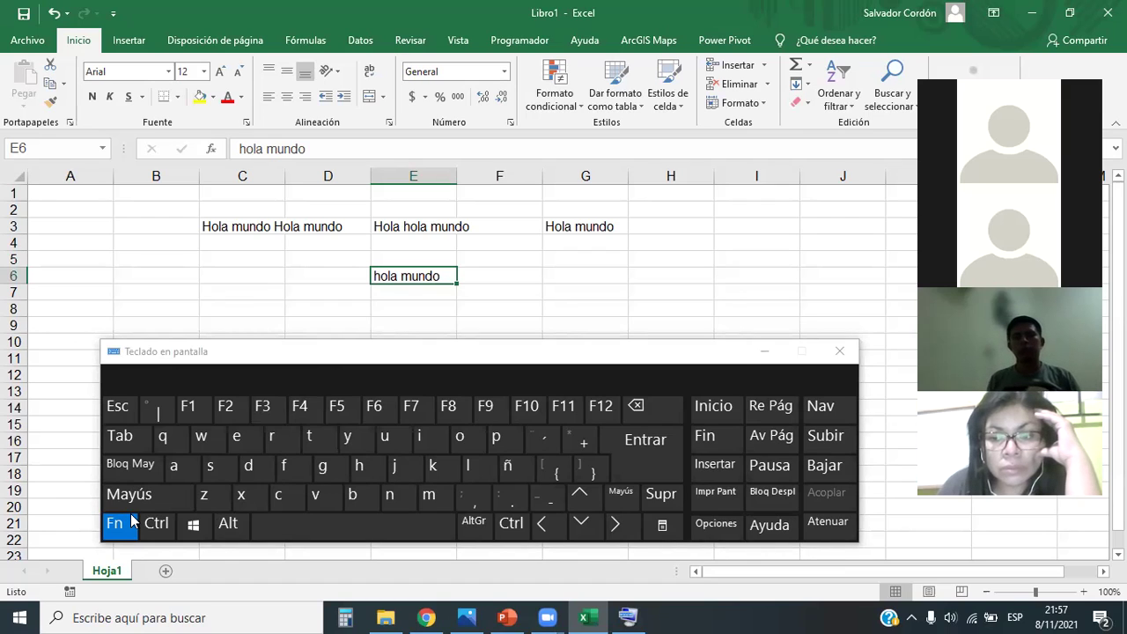
left_click(372, 403)
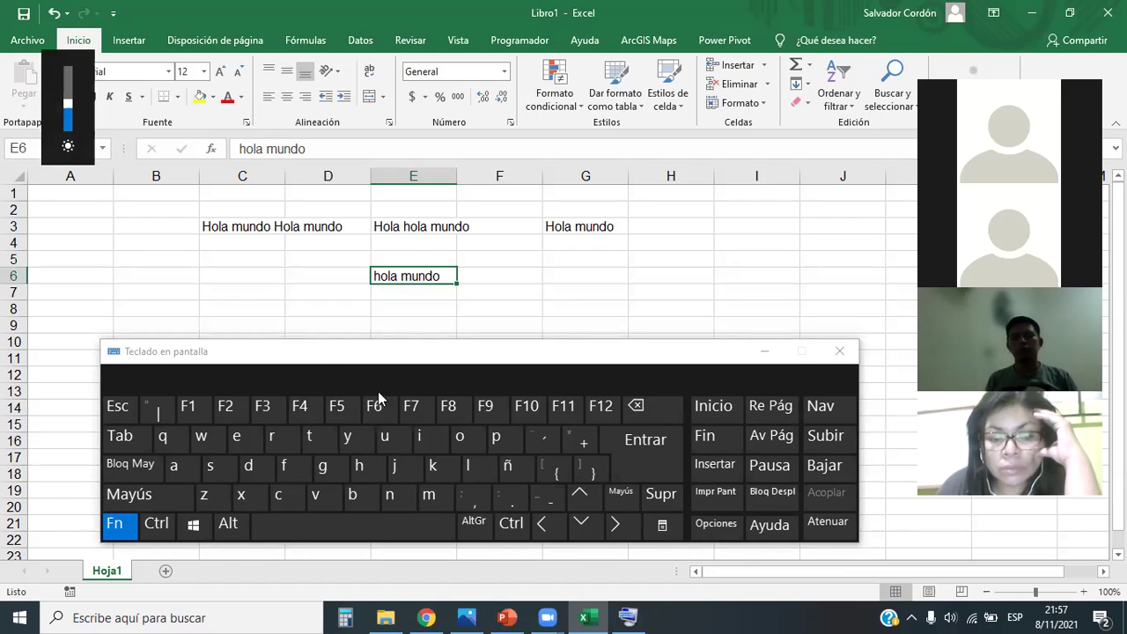
left_click(120, 526)
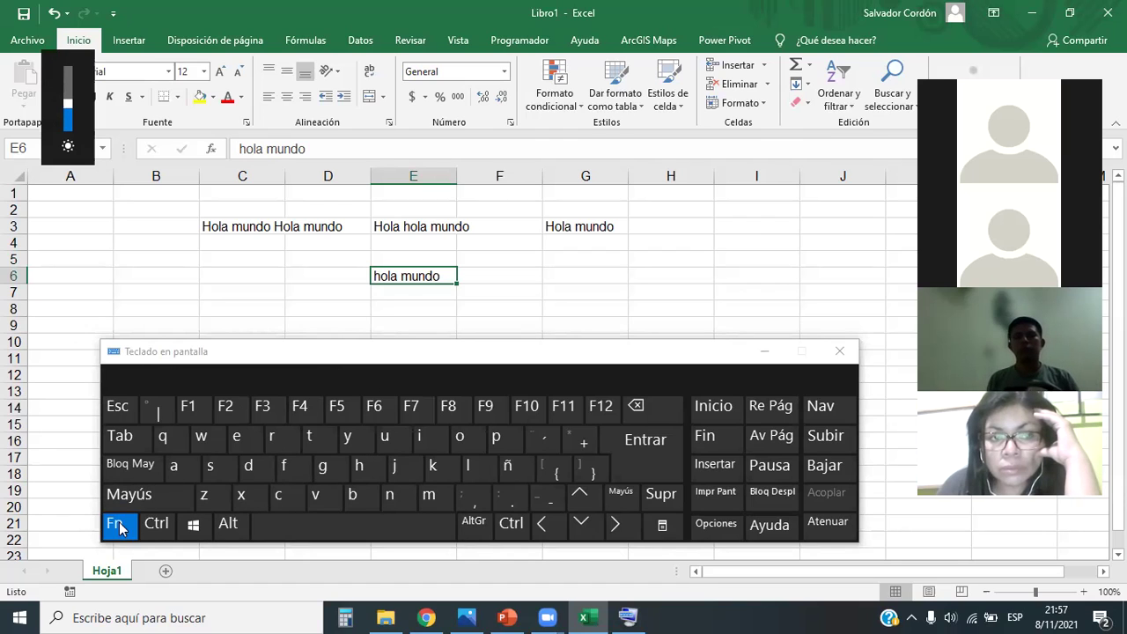
left_click(235, 414)
left_click(521, 273)
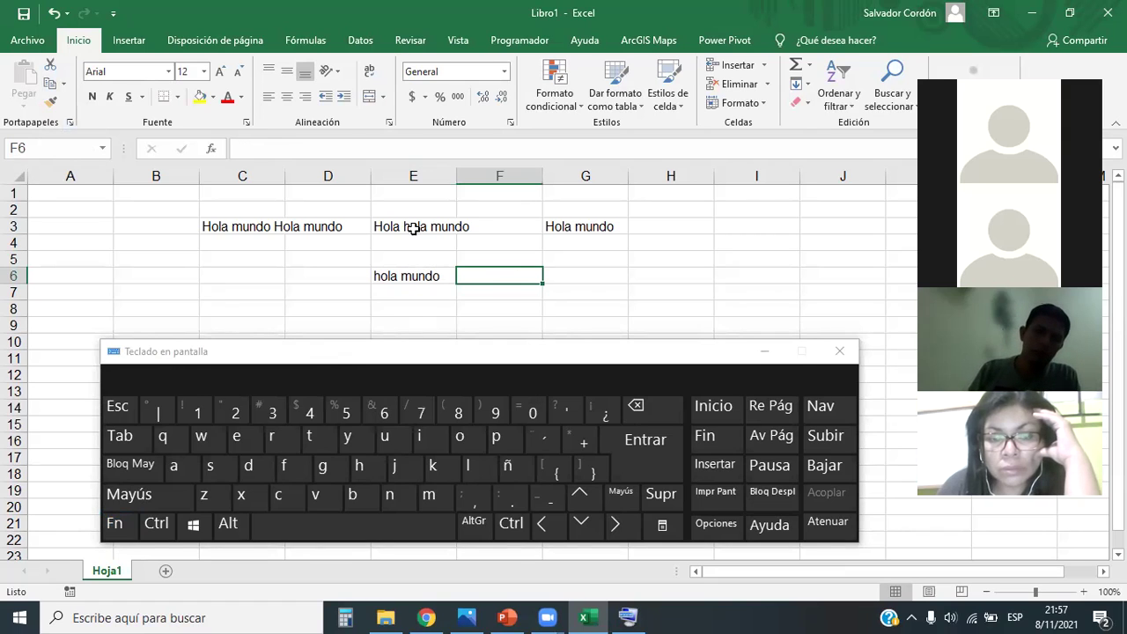
Append ' hola' to cell G3, fixing typos, so it reads 'Hola mundo hola'
left_click(412, 228)
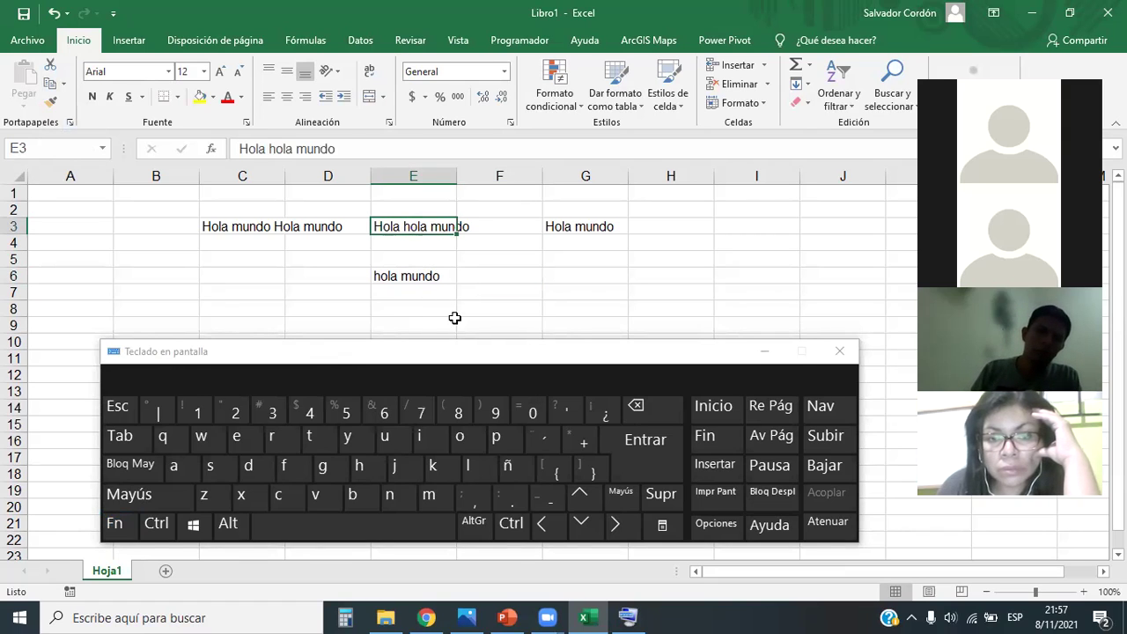
left_click(588, 231)
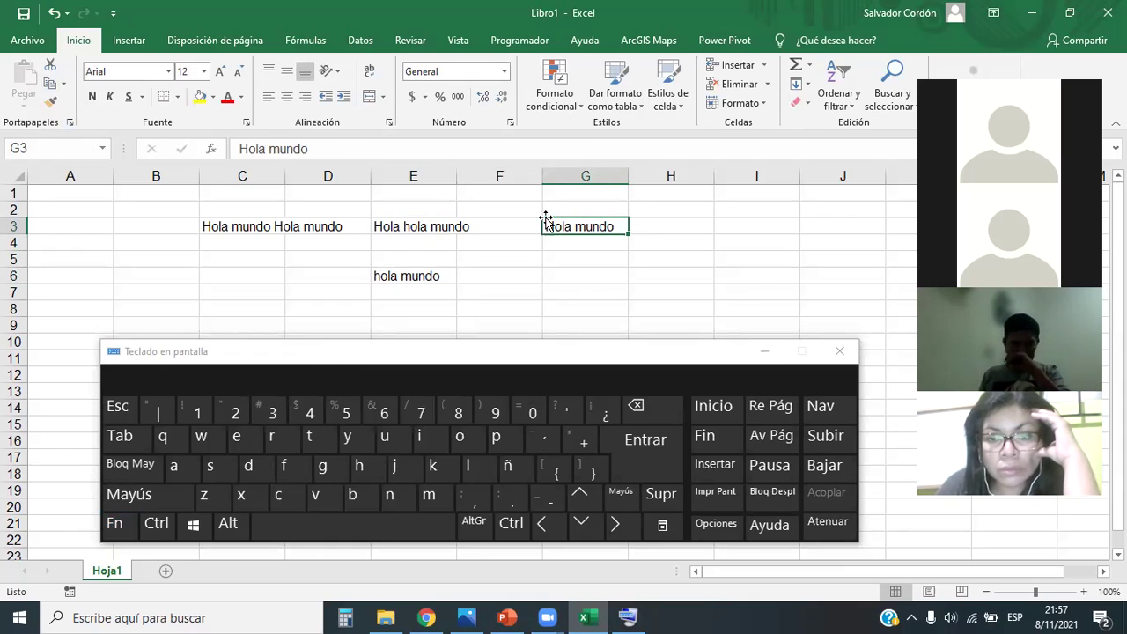
left_click(117, 526)
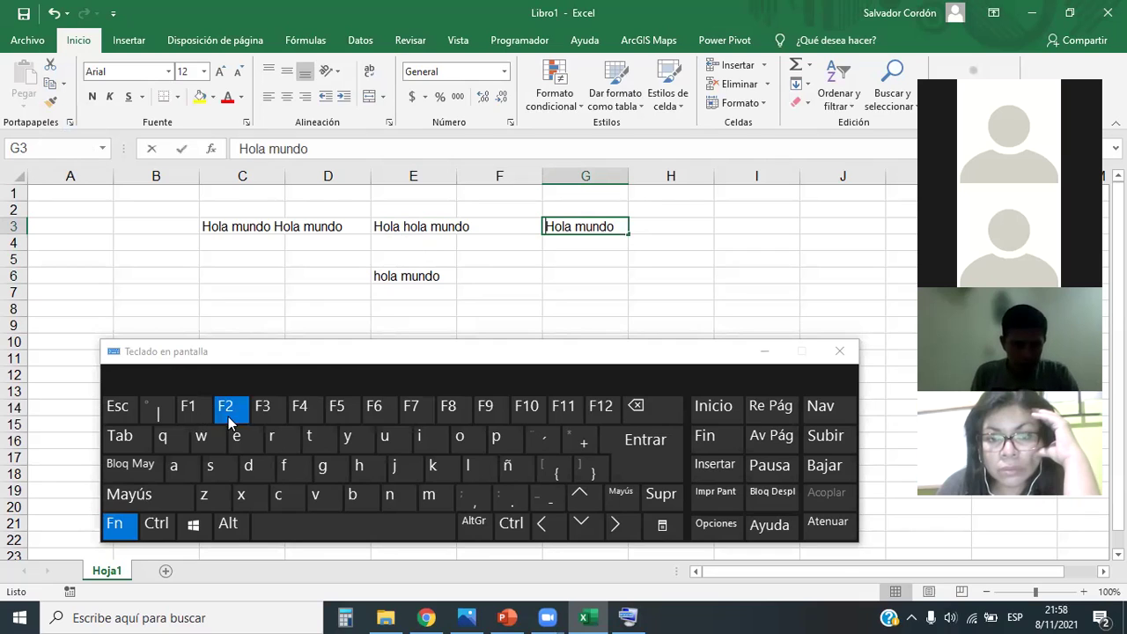
left_click(228, 416)
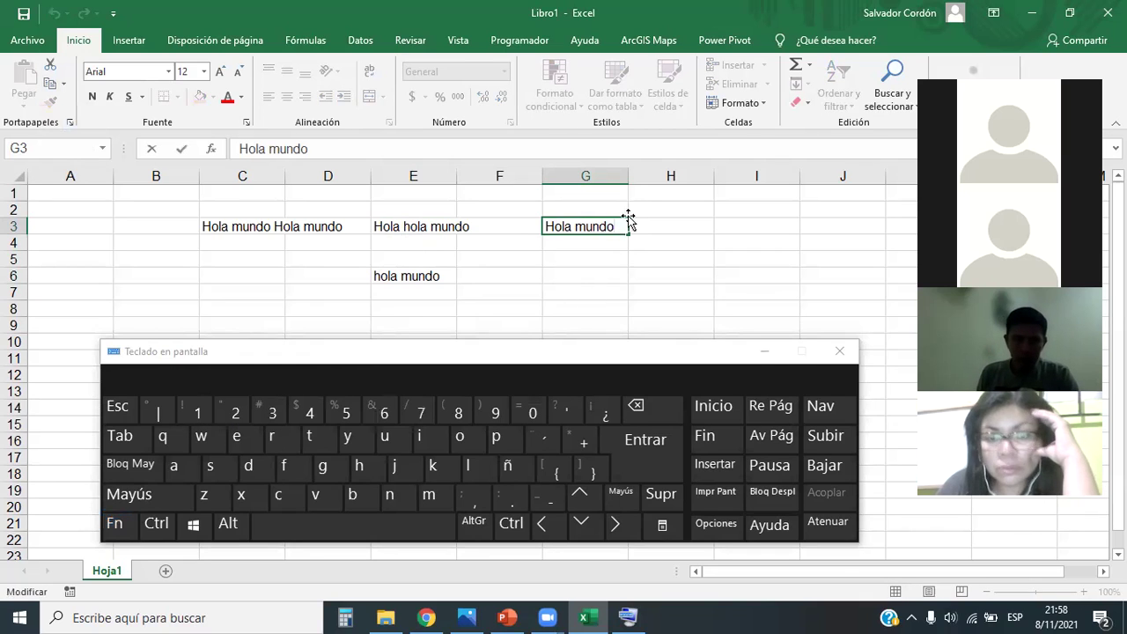
type("hoal")
key("BackSpace")
key("BackSpace")
type("al")
key("BackSpace")
key("BackSpace")
type("a")
key("Return")
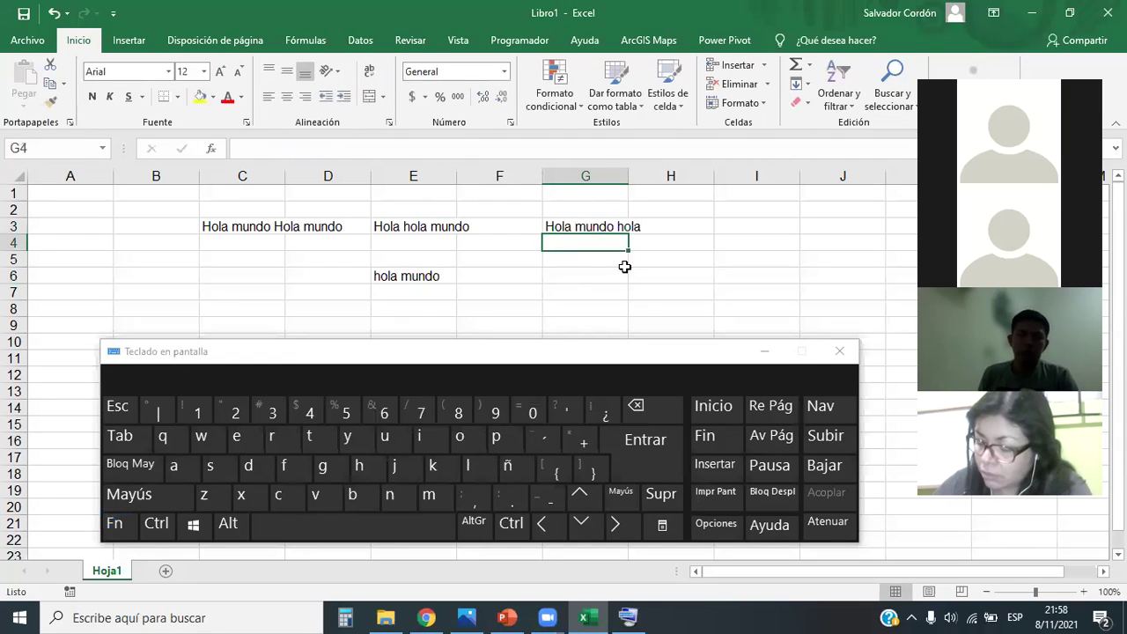
Reselect G3, put it back into edit mode with F2, and finish the edit
left_click(613, 226)
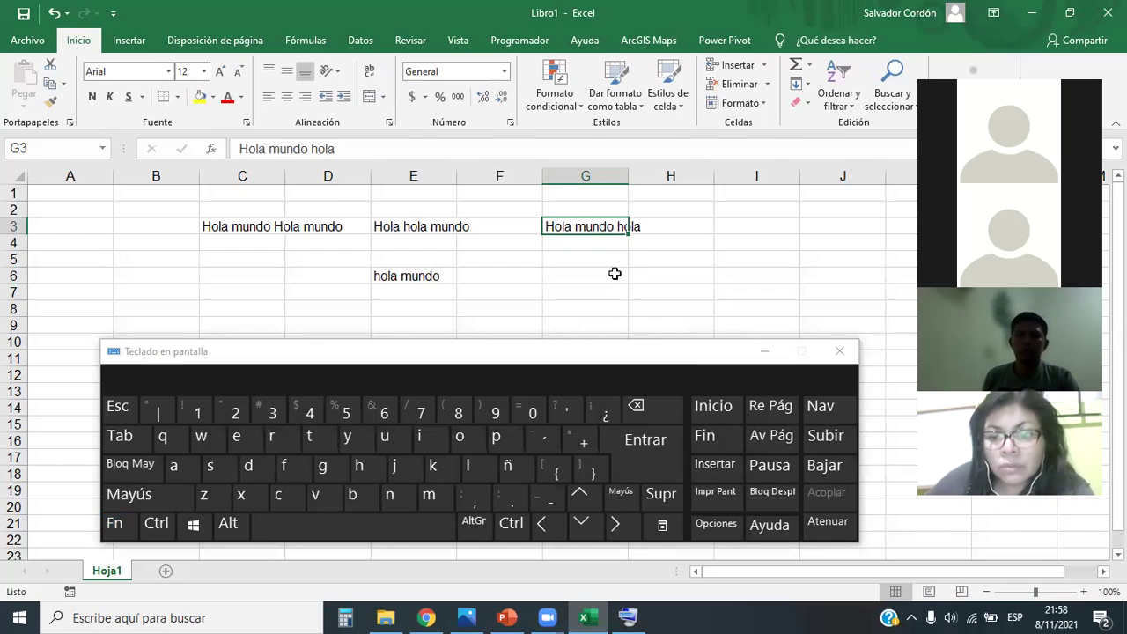
key("d")
key("y")
left_click(114, 523)
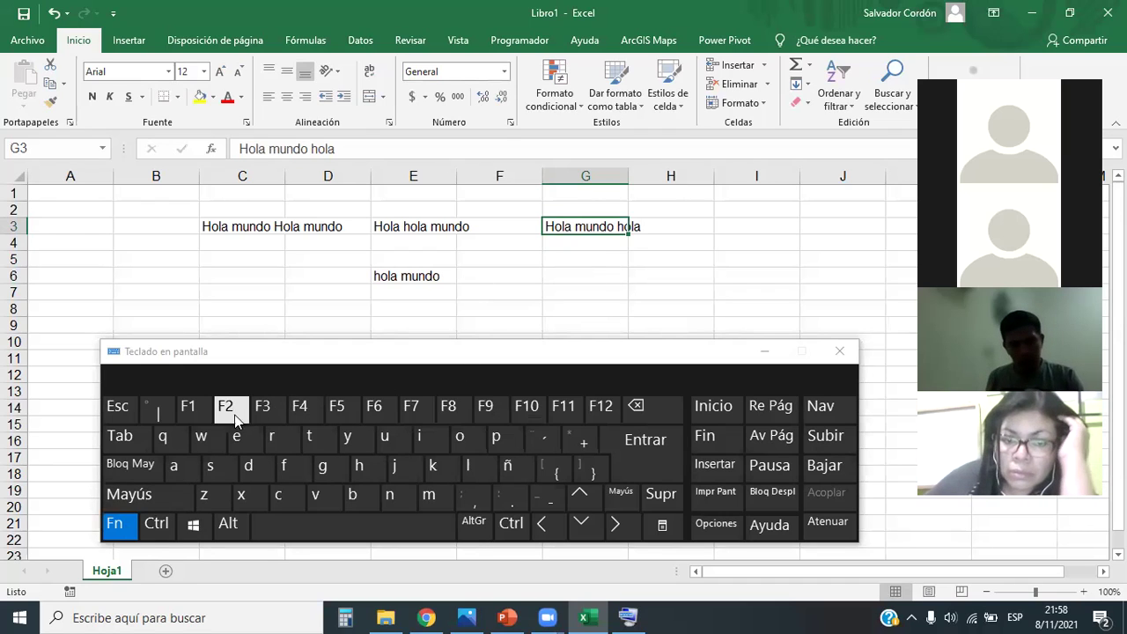
left_click(235, 412)
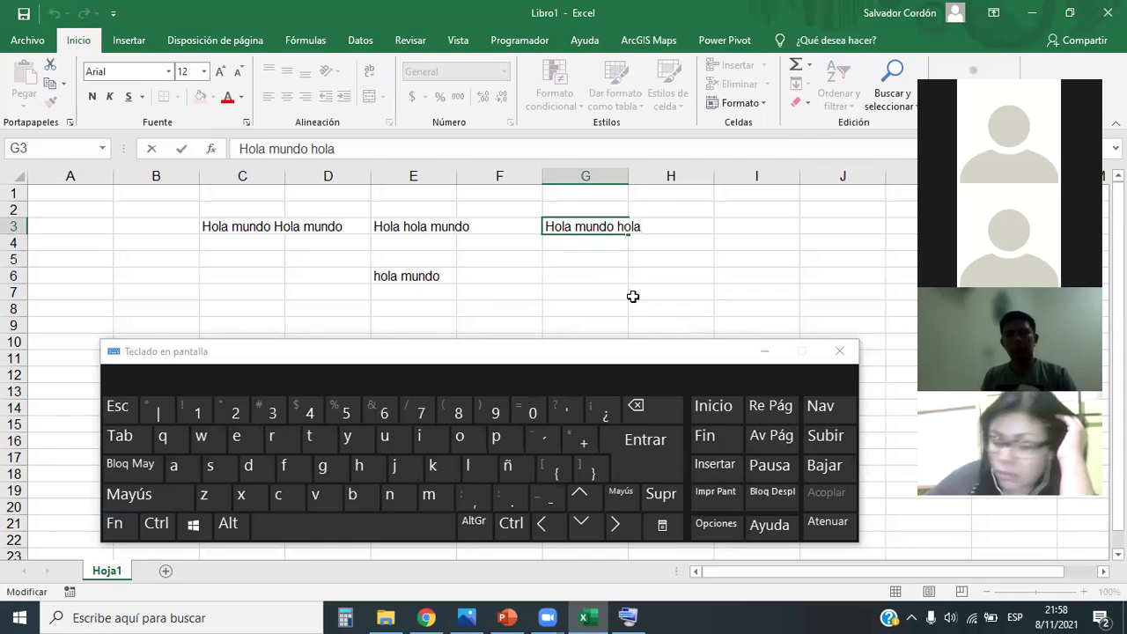
left_click(637, 258)
left_click(614, 226)
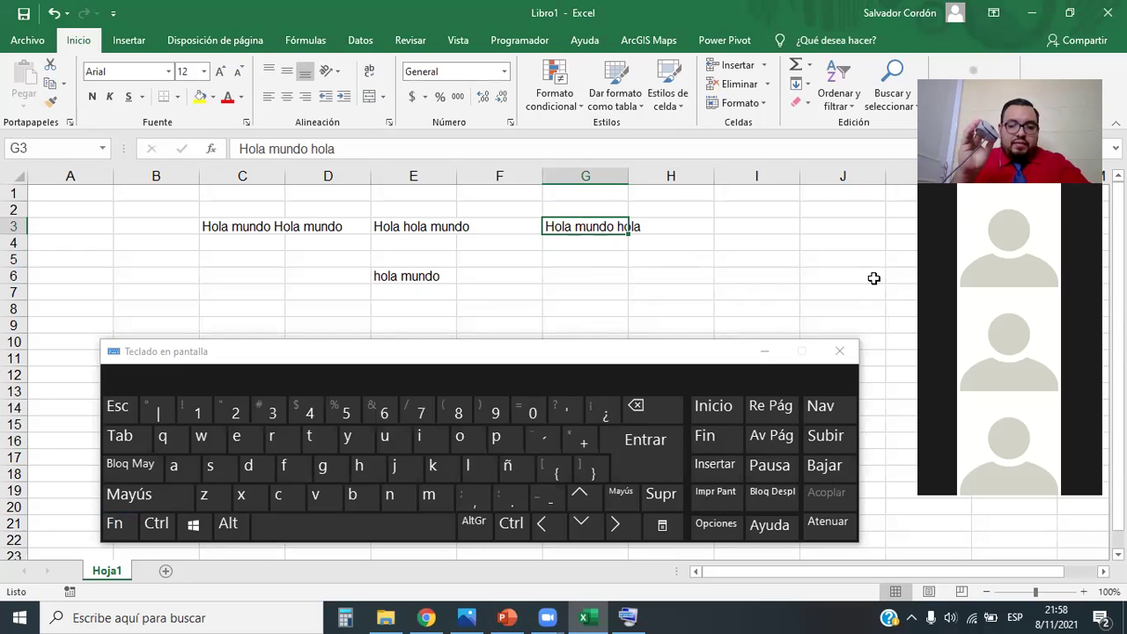
Open G3 for editing with F2 and confirm it unchanged
key("F2")
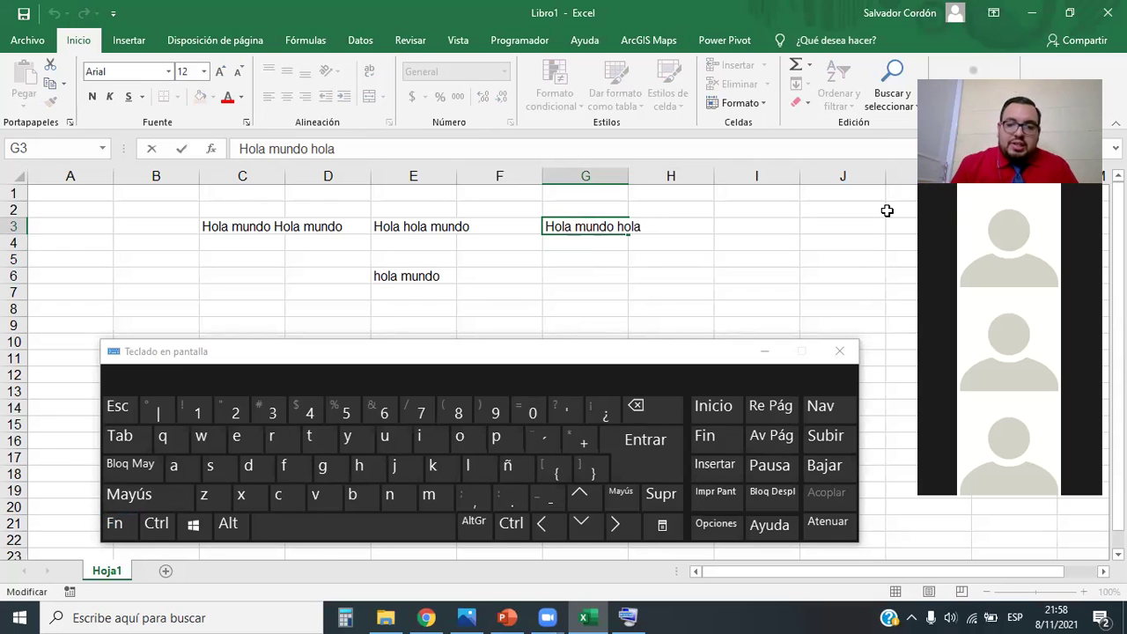
left_click(674, 262)
left_click(606, 227)
Select C2:H8, close the on-screen keyboard, clear the range, then undo to restore it
left_click_drag(214, 198, 634, 303)
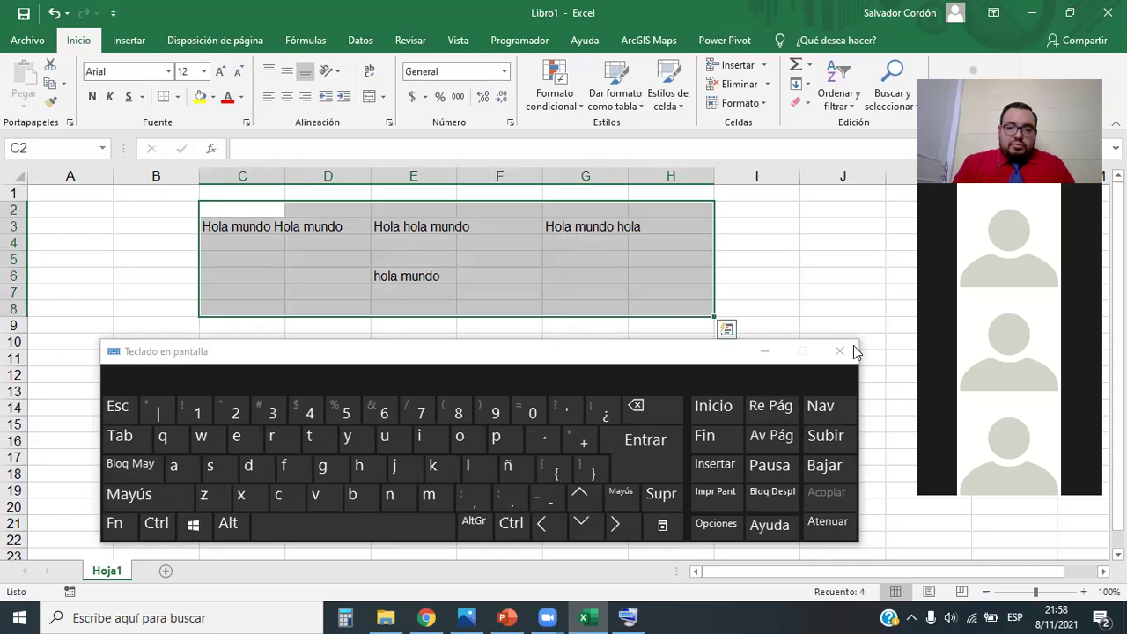
left_click(845, 352)
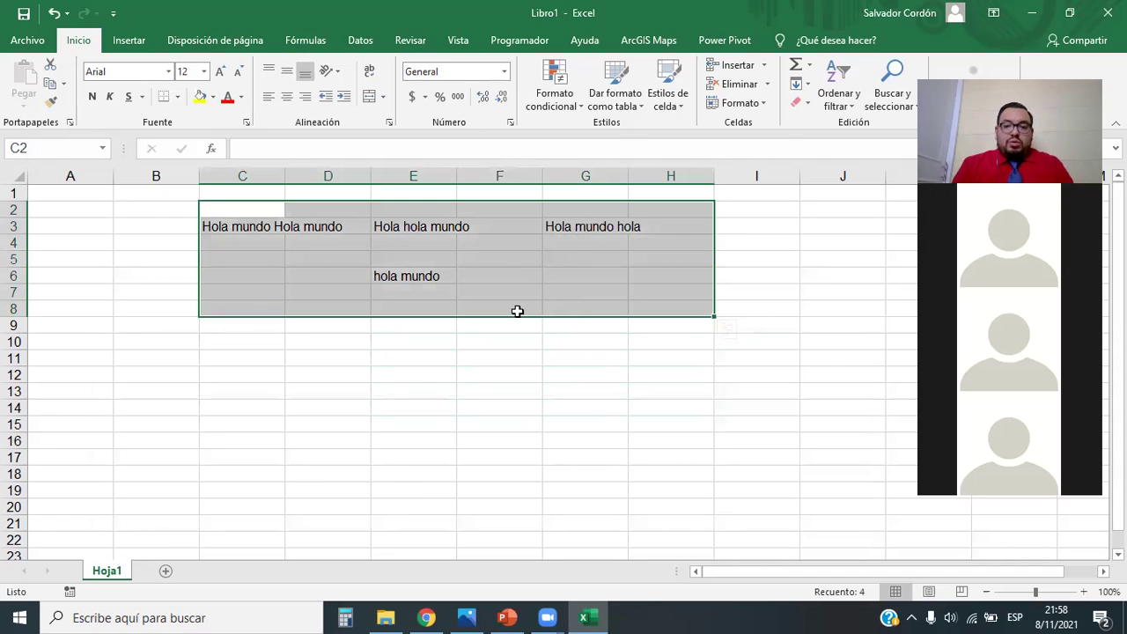
key("Delete")
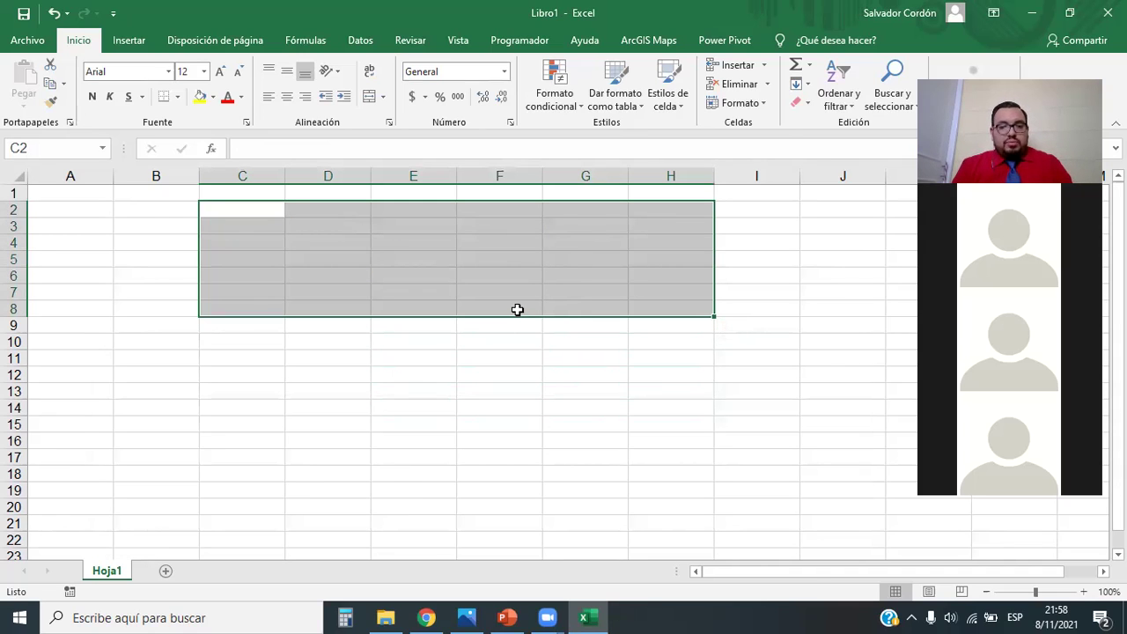
key("ctrl+z")
left_click(528, 358)
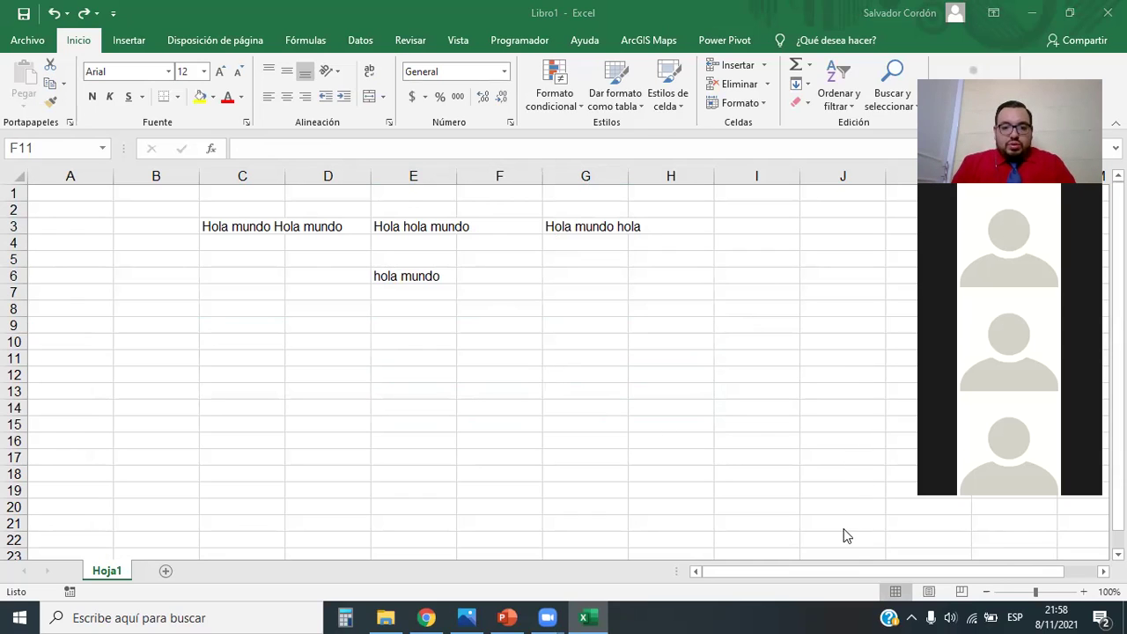
left_click(426, 616)
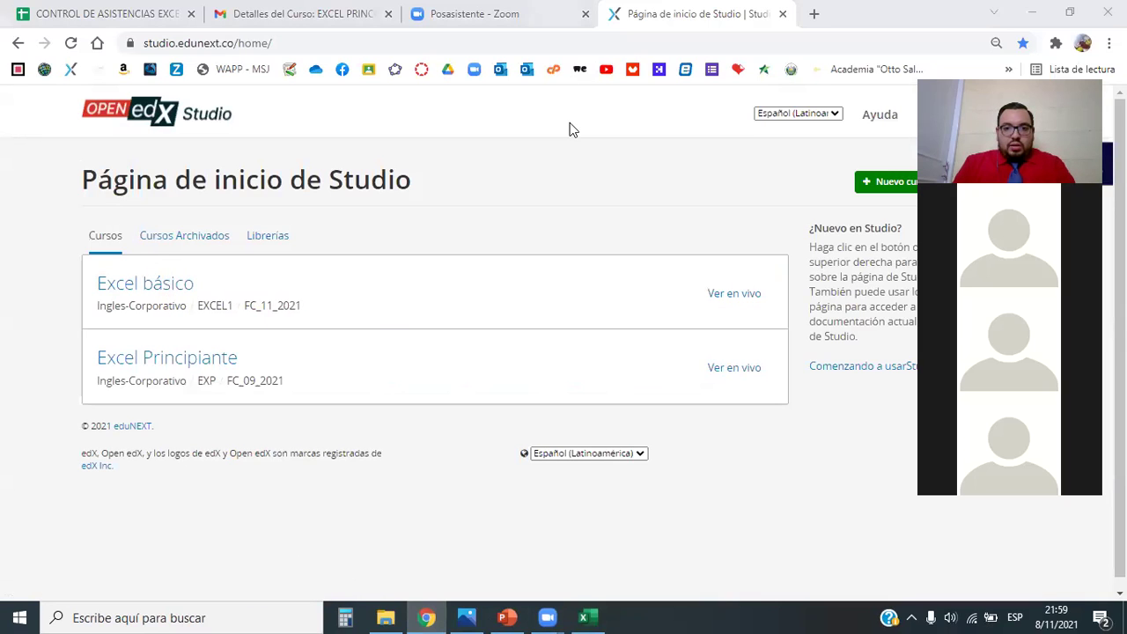
key("alt+Tab")
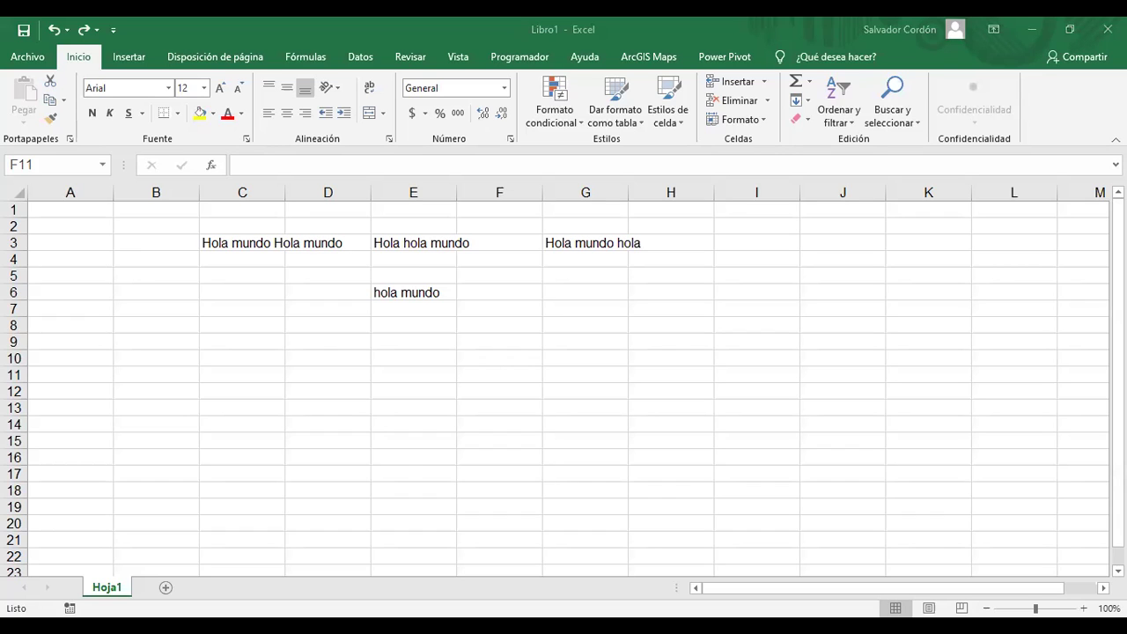
key("Up")
key("Up")
key("Up")
key("Right")
key("Right")
key("Left")
key("Left")
key("Down")
key("Down")
key("Down")
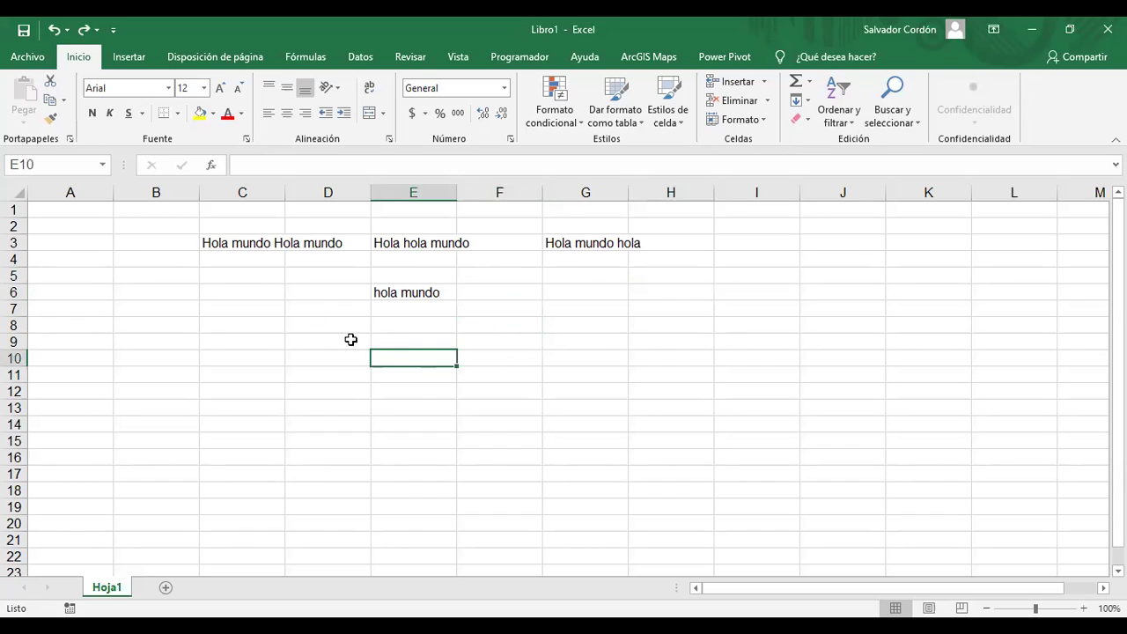
left_click_drag(173, 221, 667, 336)
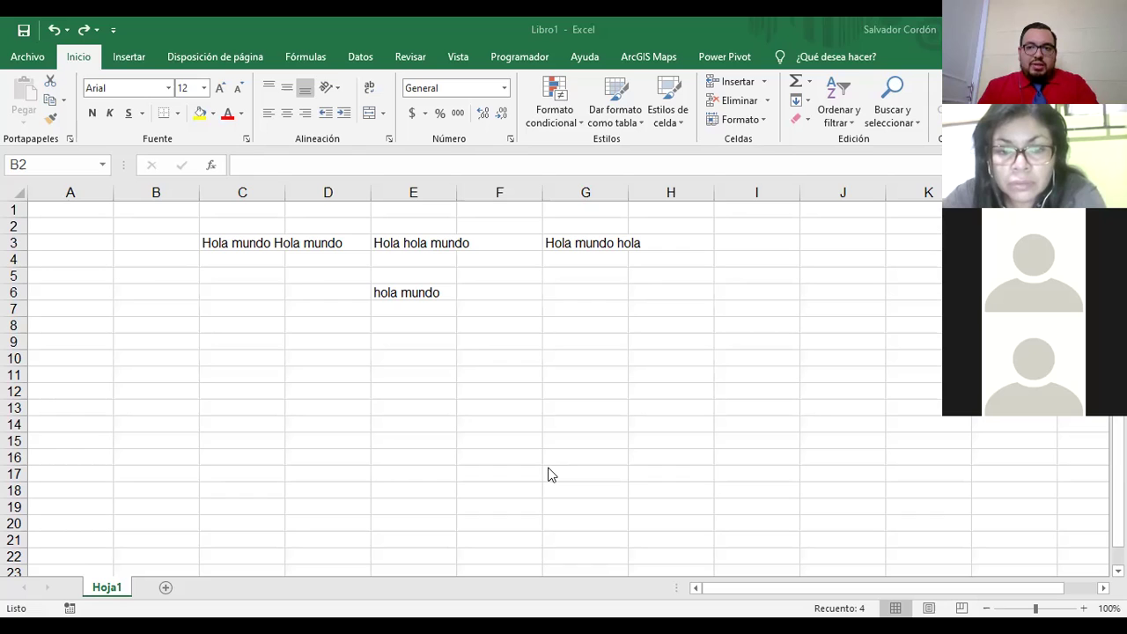
key("ctrl+shift+End")
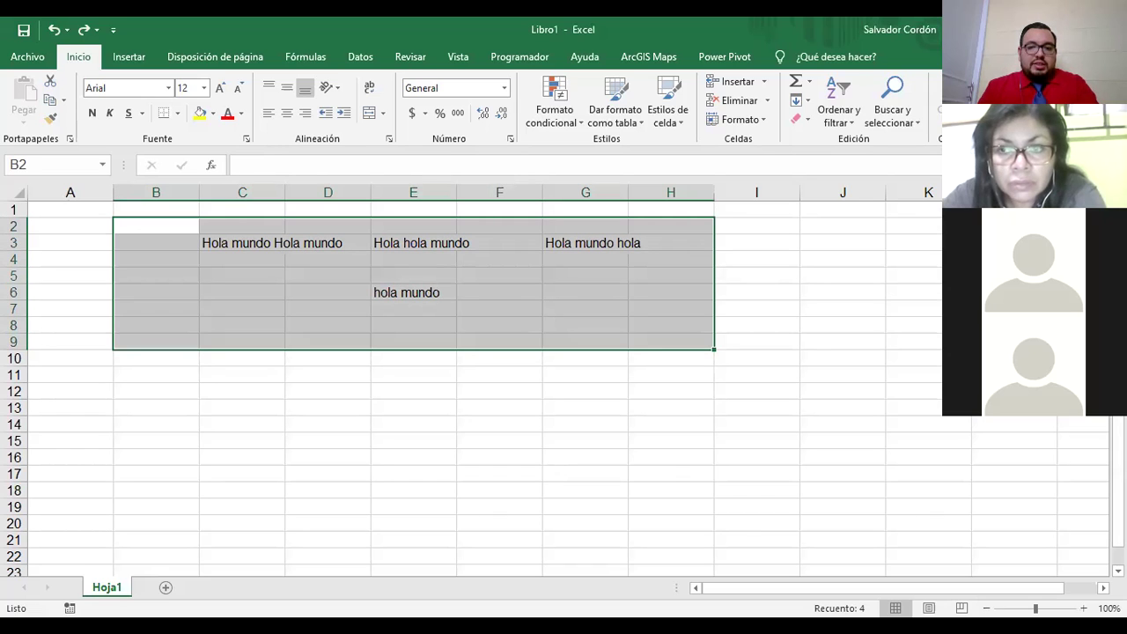
left_click(561, 360)
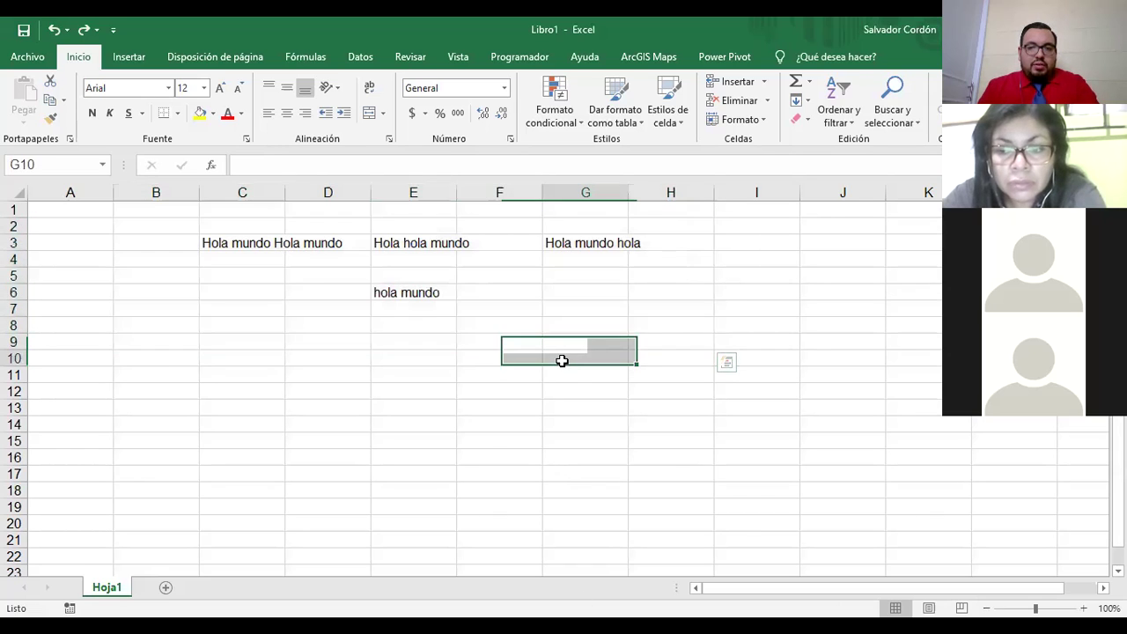
left_click(491, 410)
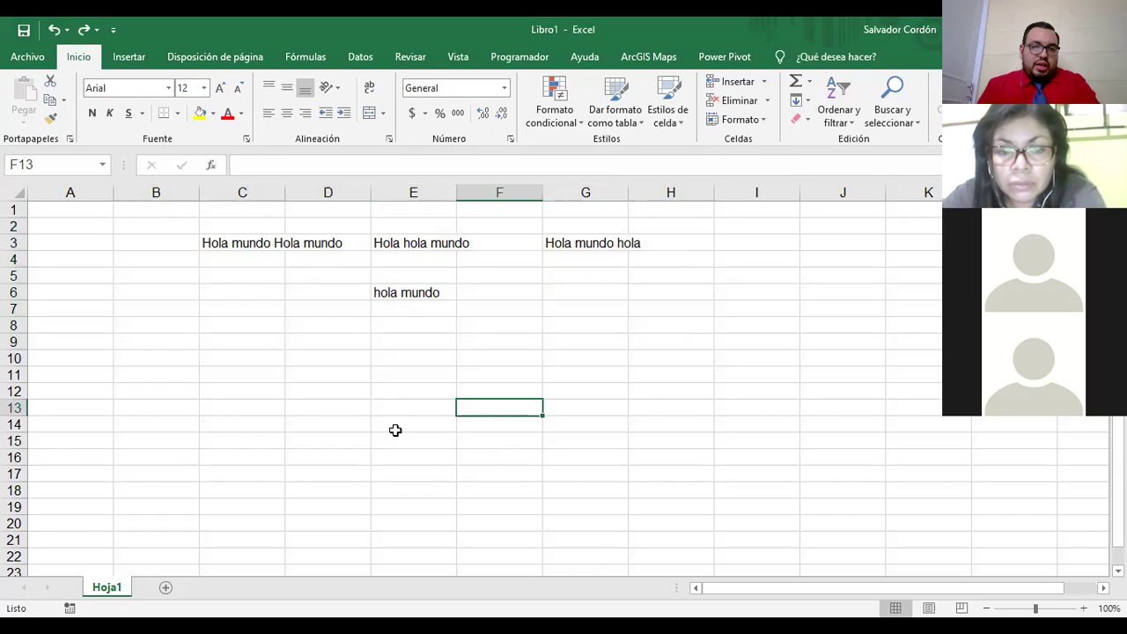
left_click(341, 368)
left_click(431, 341)
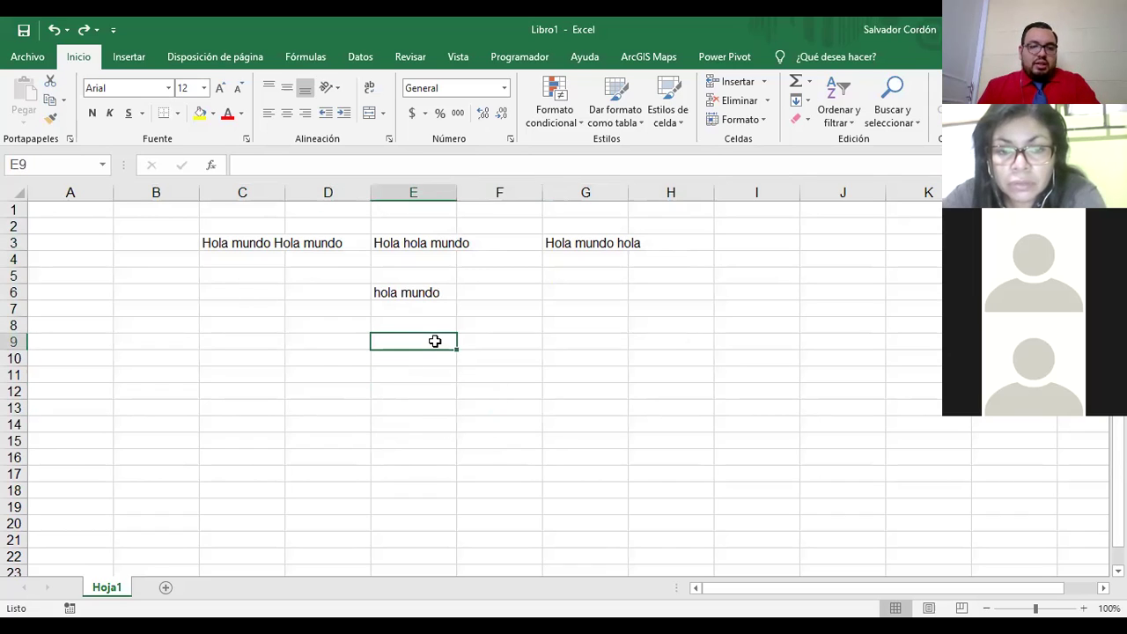